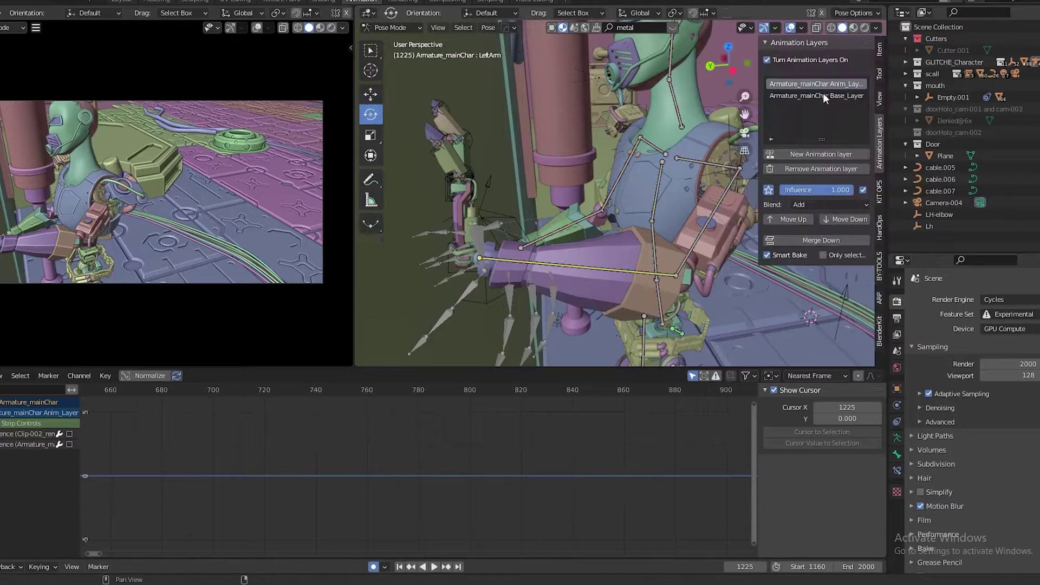
- Make Base_Layer the active animation layer and play the mocap around frame 1194
{"action": "left_click", "coordinate": [698, 241]}
{"action": "key", "text": "Home"}
{"action": "key", "text": "Home"}
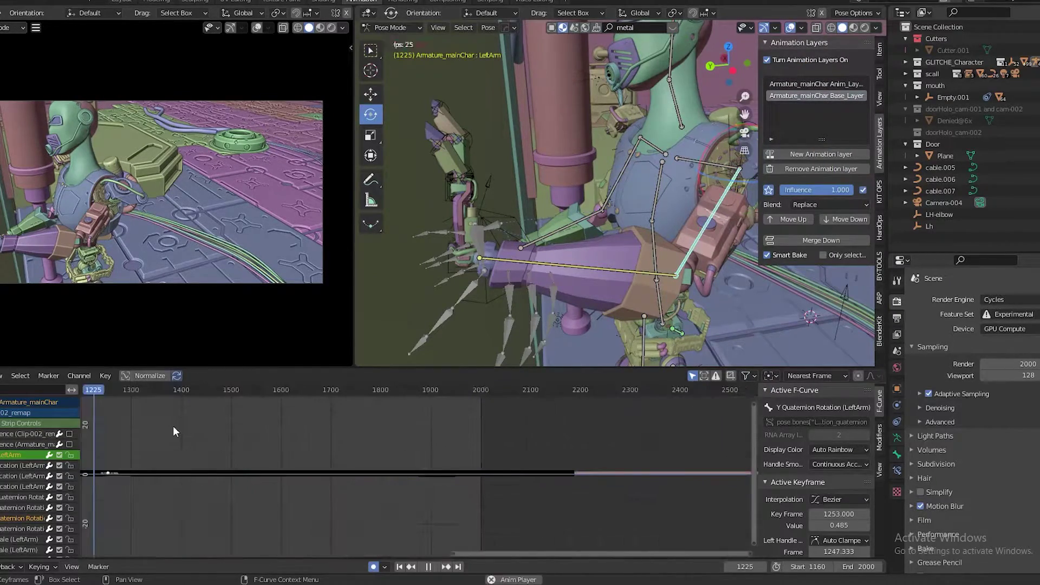
{"action": "key", "text": "space"}
{"action": "left_click", "coordinate": [308, 401]}
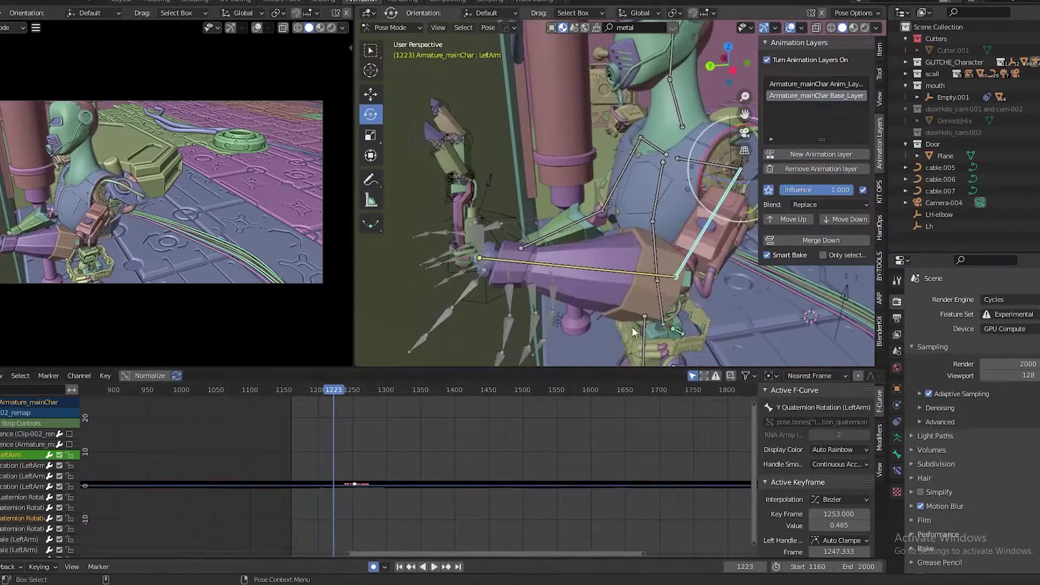
{"action": "scroll", "coordinate": [327, 540], "scroll_direction": "up", "scroll_amount": 5}
{"action": "key", "text": "space"}
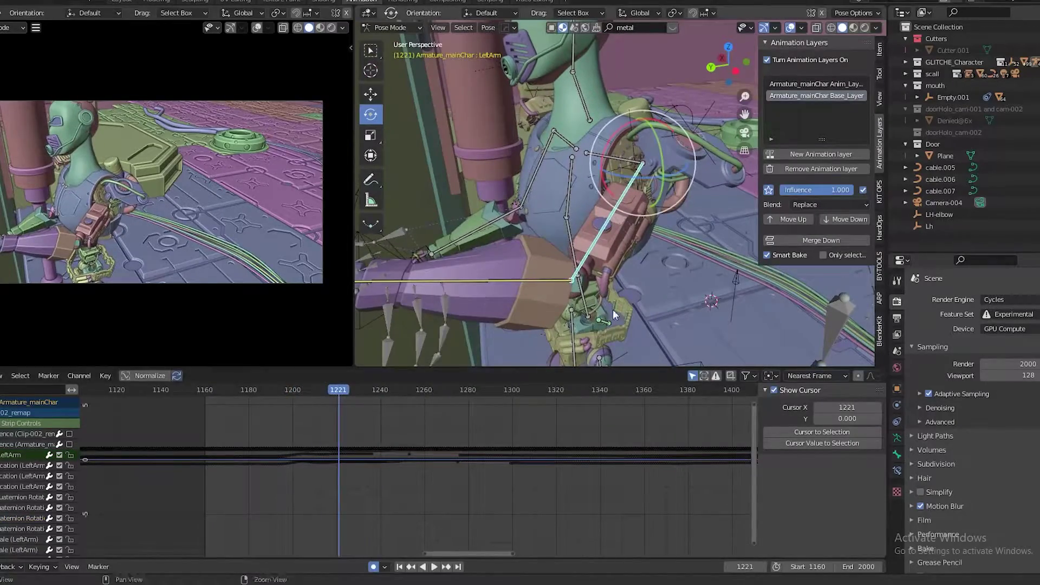
{"action": "key", "text": "space"}
{"action": "left_click", "coordinate": [279, 394]}
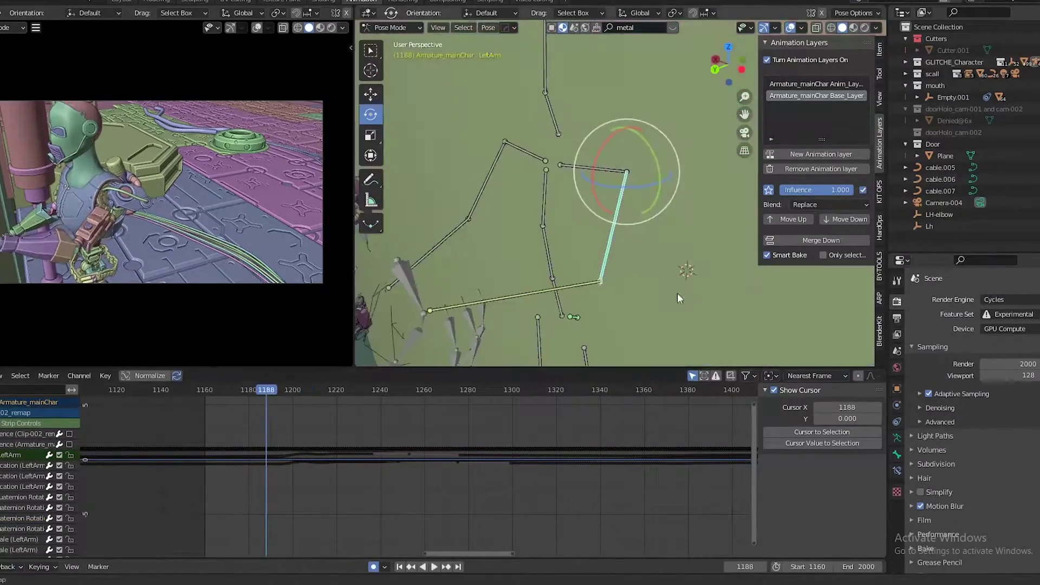
{"action": "key", "text": "space"}
- Frame the LeftArm curves, select keys near frame 1204, and replay from frame 1180
{"action": "key", "text": "Home"}
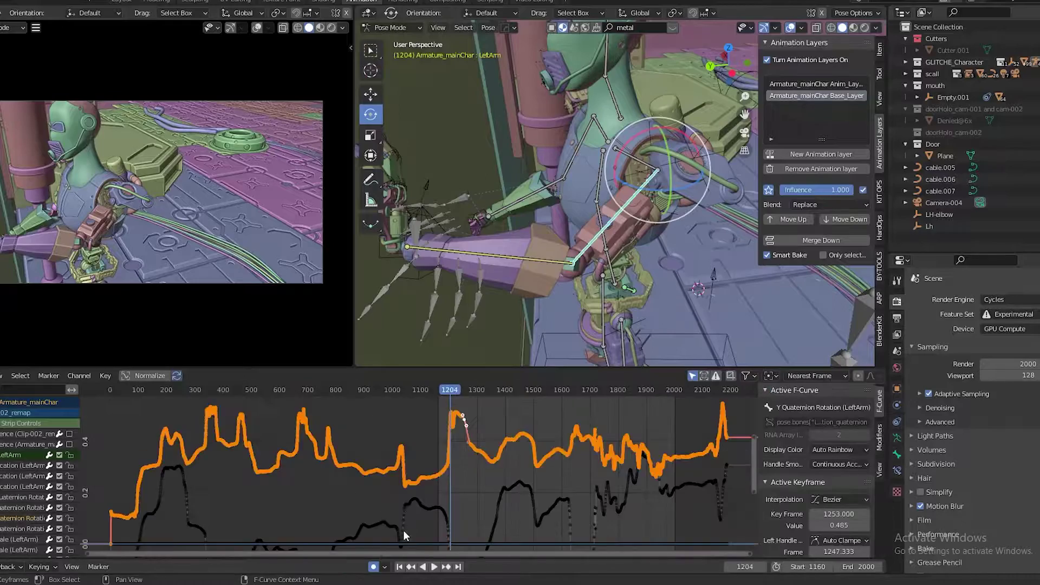
{"action": "scroll", "coordinate": [403, 529], "scroll_direction": "up", "scroll_amount": 3}
{"action": "left_click_drag", "start_coordinate": [485, 419], "coordinate": [554, 475]}
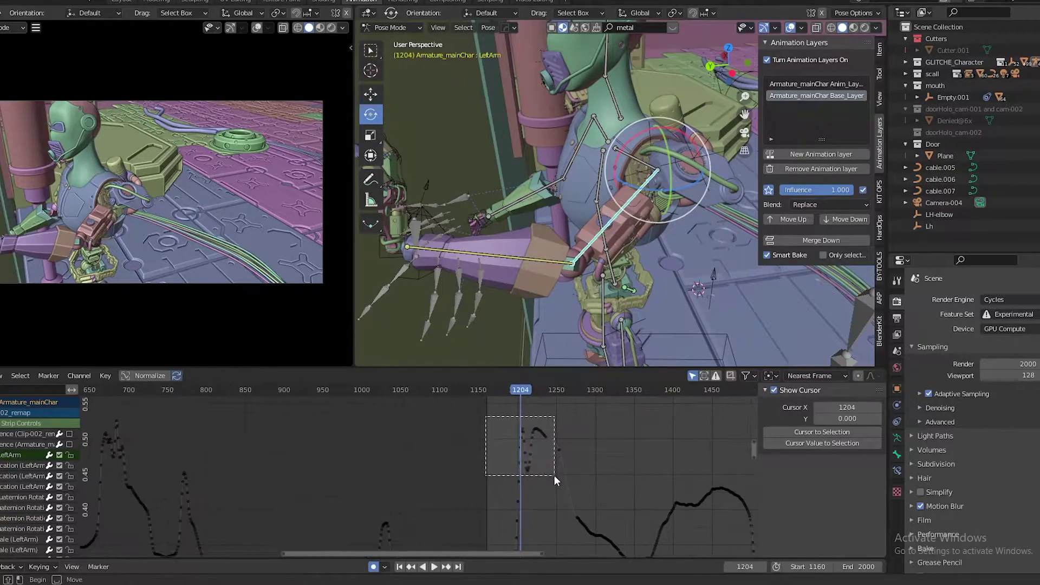
{"action": "left_click", "coordinate": [498, 389]}
{"action": "key", "text": "space"}
{"action": "scroll", "coordinate": [543, 497], "scroll_direction": "down", "scroll_amount": 2}
{"action": "key", "text": "space"}
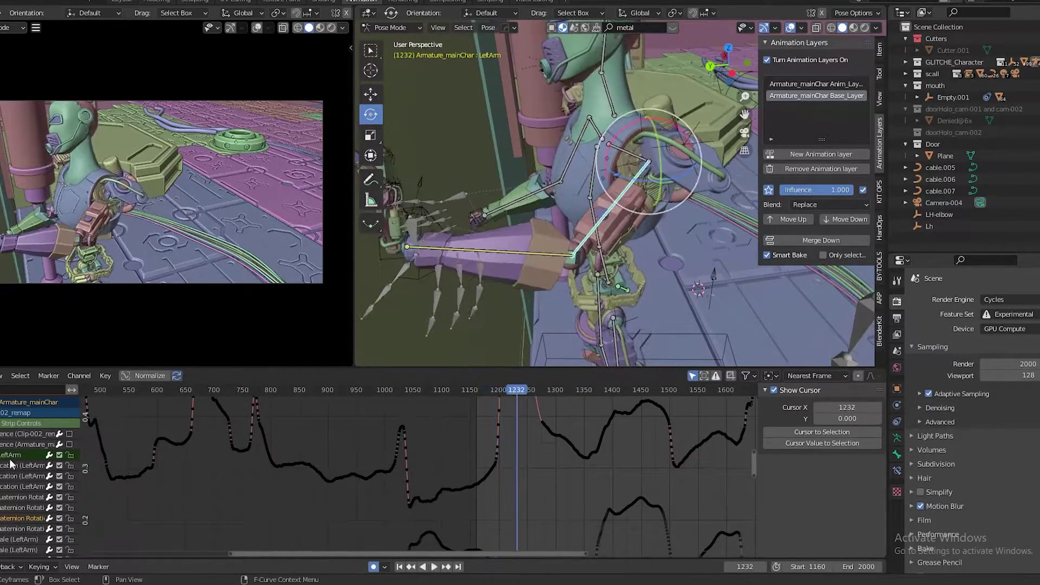
- Select the keys around frame 1232 and show only the X quaternion rotation curve
{"action": "left_click", "coordinate": [473, 497]}
{"action": "key", "text": "a"}
{"action": "left_click_drag", "start_coordinate": [513, 486], "coordinate": [166, 524]}
{"action": "left_click", "coordinate": [14, 508]}
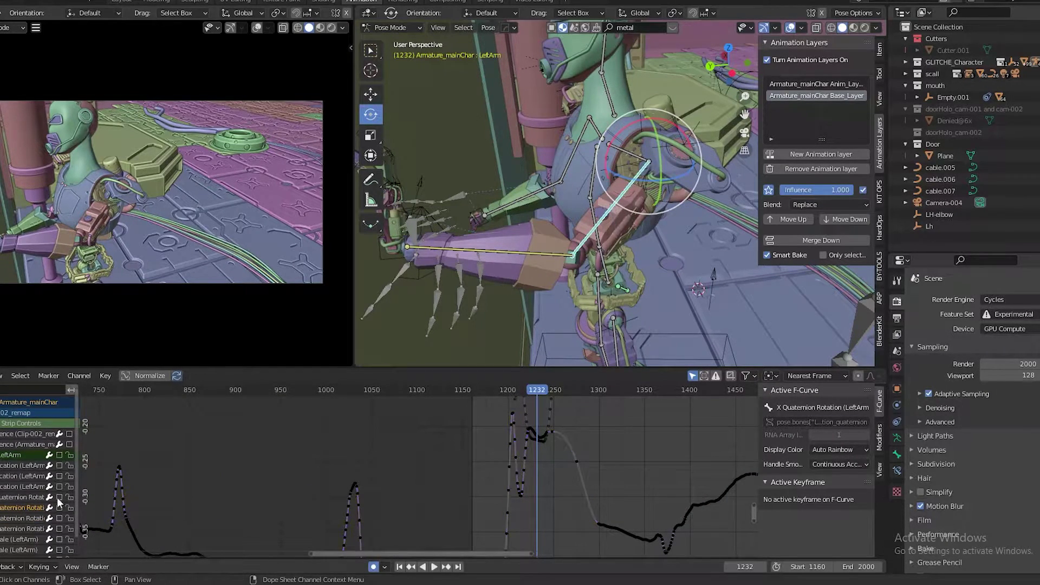
{"action": "key", "text": "shift+h"}
- Inspect the Z and Y quaternion curves, unhide all channels, and select keys near frame 1232
{"action": "scroll", "coordinate": [57, 497], "scroll_direction": "down", "scroll_amount": 1}
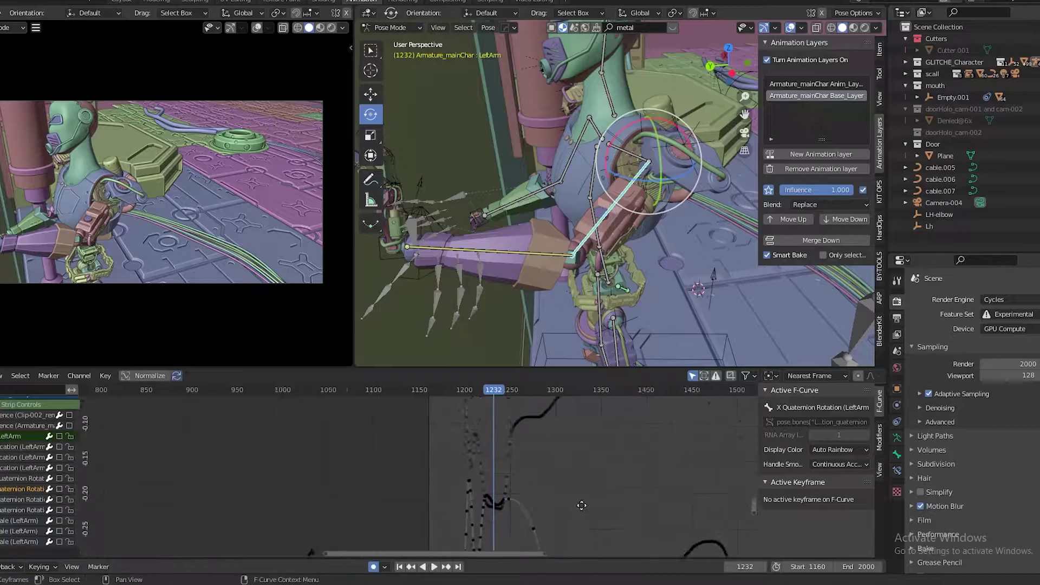
{"action": "scroll", "coordinate": [325, 476], "scroll_direction": "down", "scroll_amount": 2}
{"action": "left_click", "coordinate": [489, 435]}
{"action": "key", "text": "alt+h"}
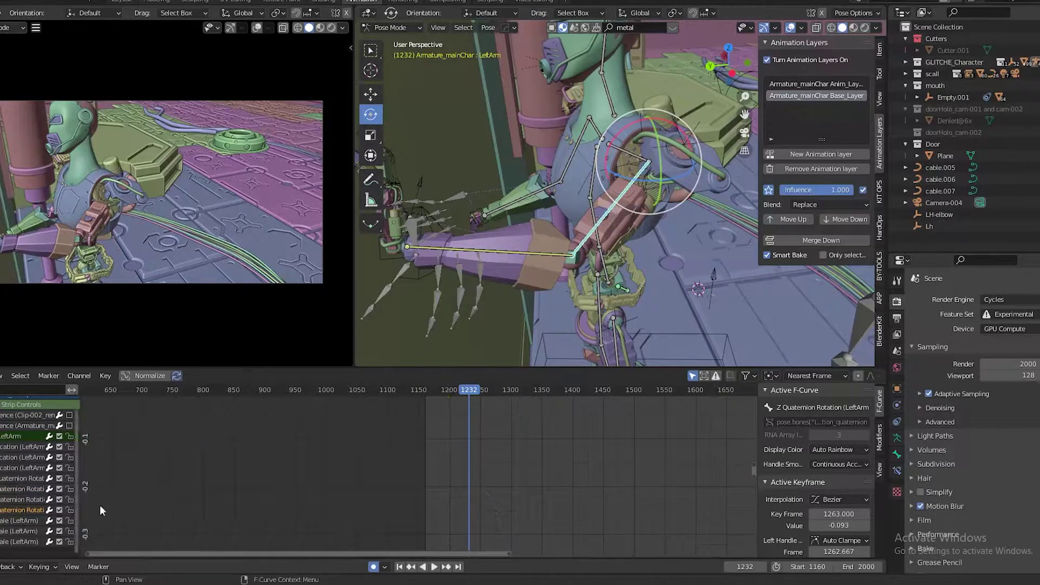
{"action": "left_click", "coordinate": [493, 464]}
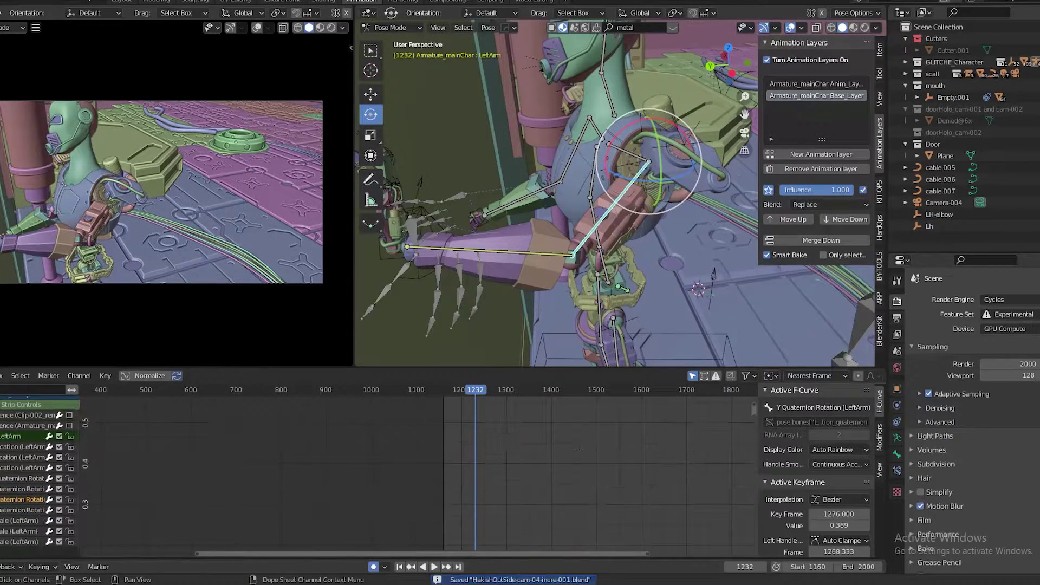
{"action": "key", "text": "a"}
{"action": "scroll", "coordinate": [474, 493], "scroll_direction": "up", "scroll_amount": 4}
{"action": "left_click_drag", "start_coordinate": [380, 409], "coordinate": [420, 532]}
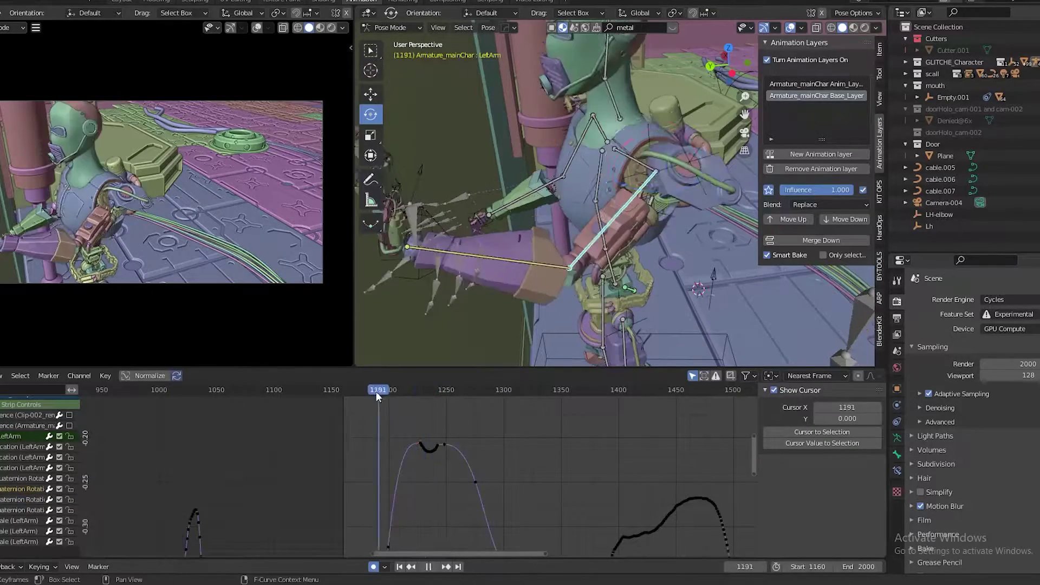
{"action": "left_click_drag", "start_coordinate": [376, 390], "coordinate": [379, 396]}
- Try deleting the spike key near frame 1223, undo, and select keys from frames 1200-1250
{"action": "key", "text": "KP_Decimal"}
{"action": "left_click", "coordinate": [427, 418]}
{"action": "key", "text": "x"}
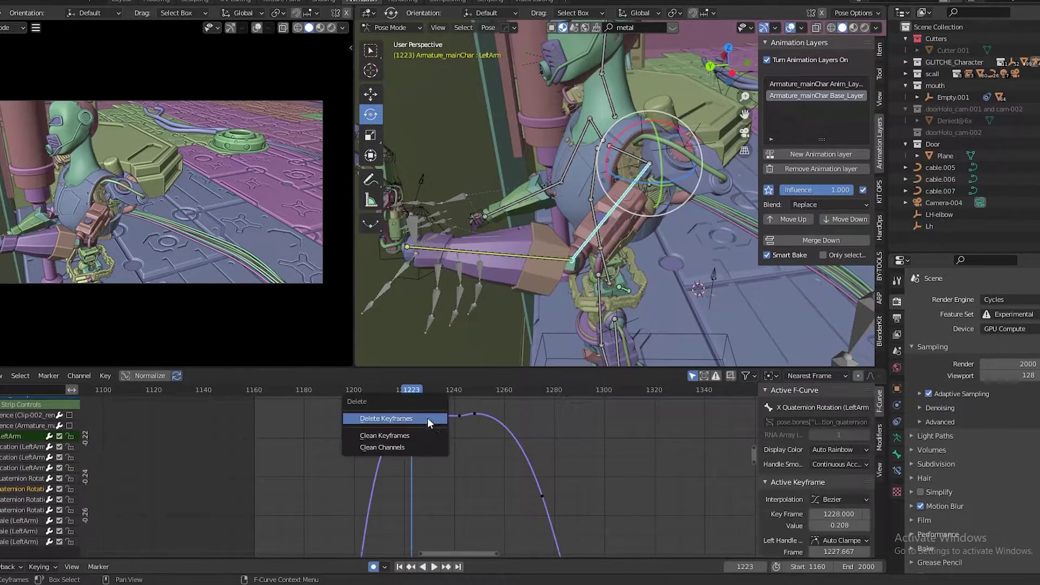
{"action": "key", "text": "ctrl+z"}
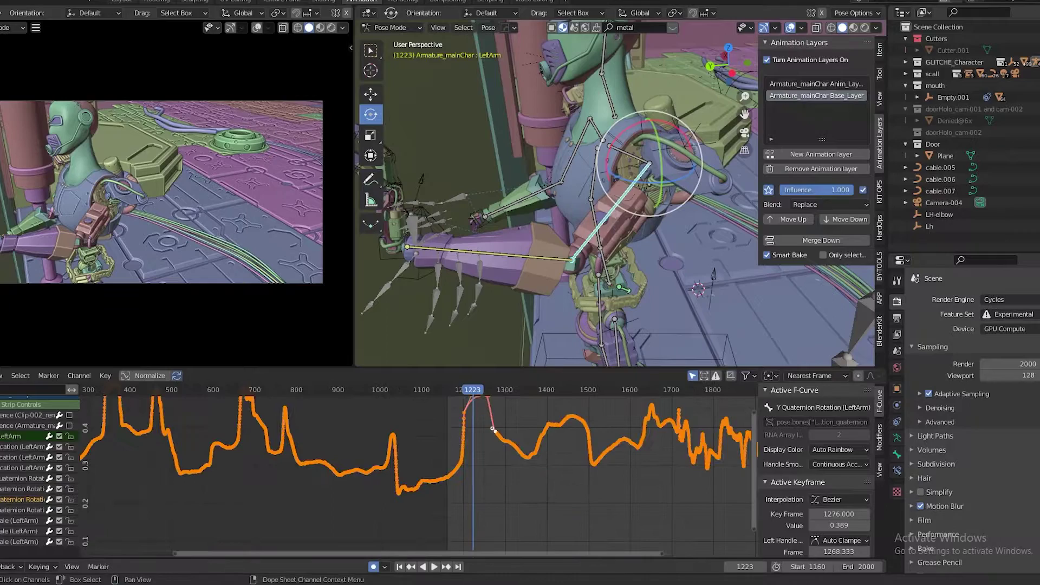
{"action": "scroll", "coordinate": [442, 497], "scroll_direction": "down", "scroll_amount": 5}
{"action": "middle_click_drag", "start_coordinate": [483, 519], "coordinate": [457, 461]}
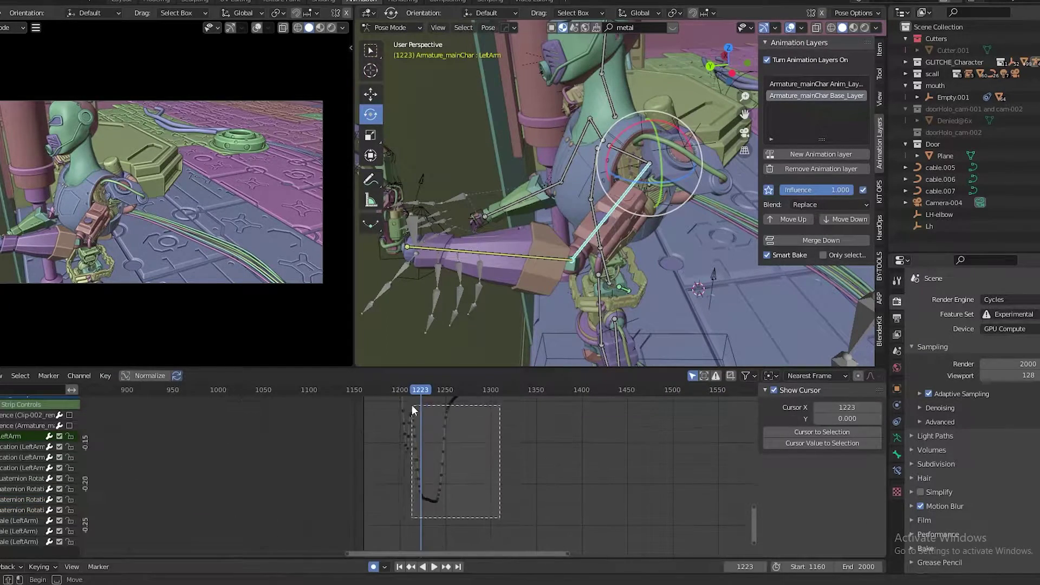
{"action": "right_click", "coordinate": [396, 433]}
- Play back from frame 1182 while viewing the torso and arm, stopping at frame 1213
{"action": "left_click", "coordinate": [384, 391]}
{"action": "key", "text": "space"}
{"action": "left_click_drag", "start_coordinate": [384, 393], "coordinate": [411, 396]}
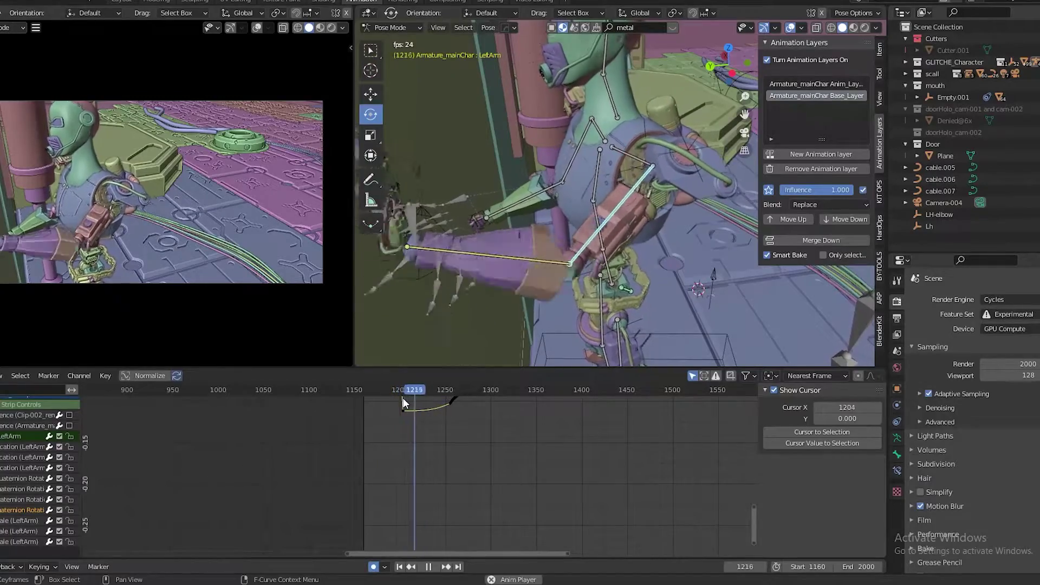
{"action": "middle_click_drag", "start_coordinate": [542, 217], "coordinate": [578, 284]}
{"action": "key", "text": "space"}
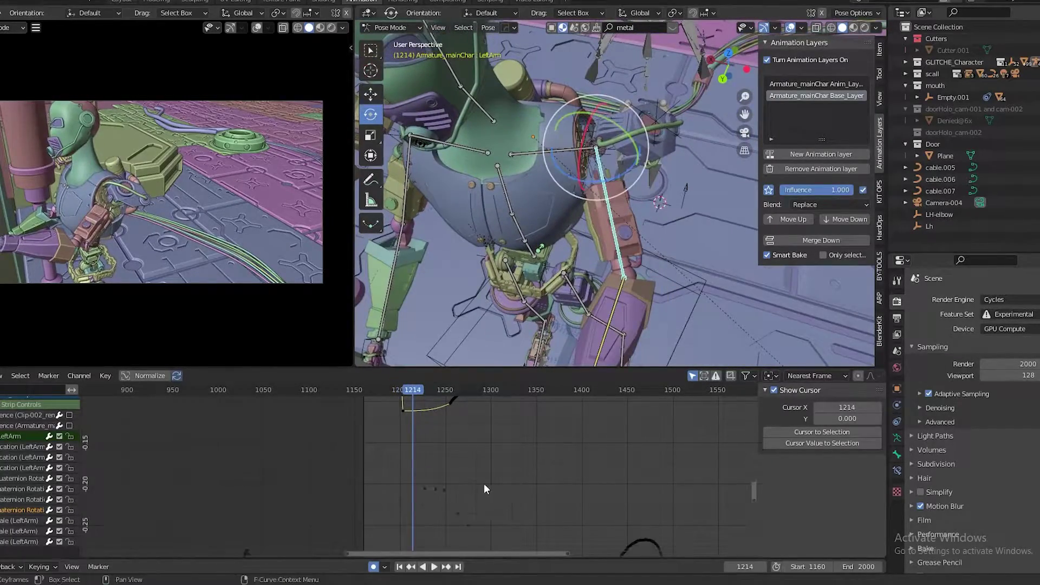
{"action": "scroll", "coordinate": [482, 488], "scroll_direction": "down", "scroll_amount": 3}
{"action": "left_click", "coordinate": [443, 391]}
- Select the jittery keys near frame 1213, then all LeftArm keys, with frame 1196 active
{"action": "left_click_drag", "start_coordinate": [455, 407], "coordinate": [483, 496]}
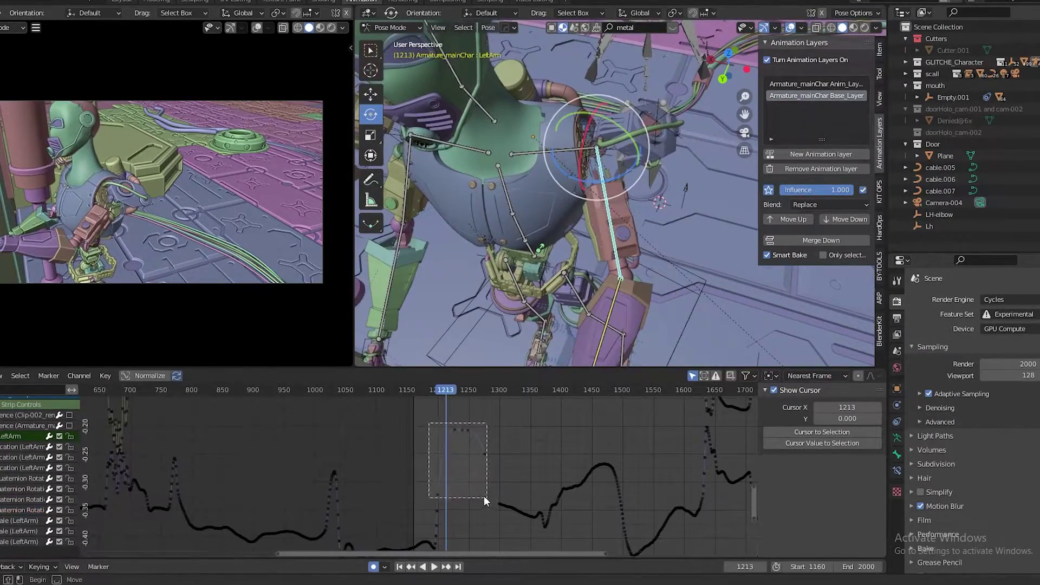
{"action": "scroll", "coordinate": [449, 527], "scroll_direction": "up", "scroll_amount": 2}
{"action": "left_click", "coordinate": [459, 435]}
{"action": "key", "text": "a"}
{"action": "middle_click_drag", "start_coordinate": [489, 439], "coordinate": [387, 483]}
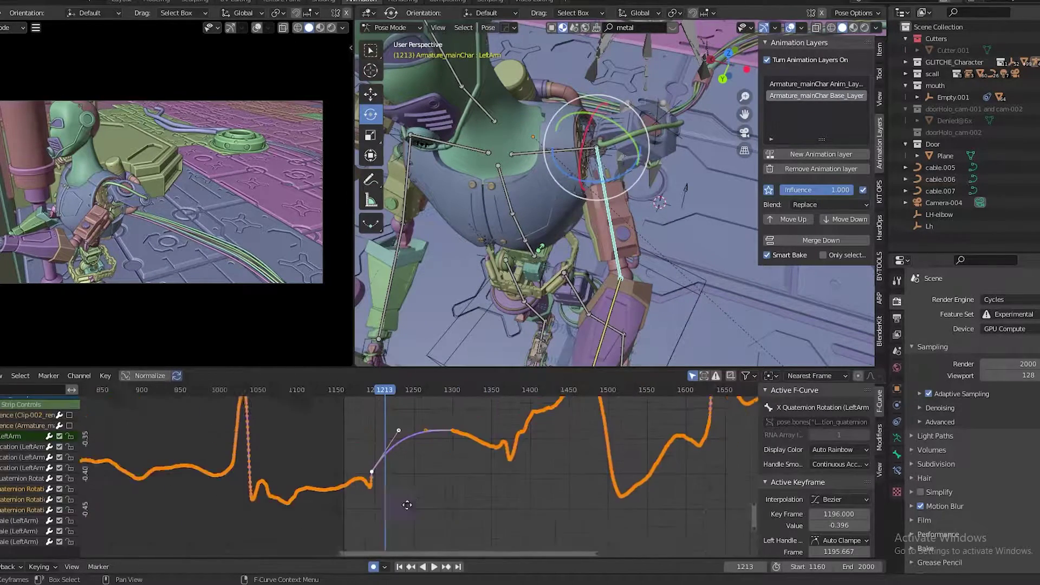
{"action": "left_click", "coordinate": [48, 376]}
{"action": "left_click", "coordinate": [105, 376]}
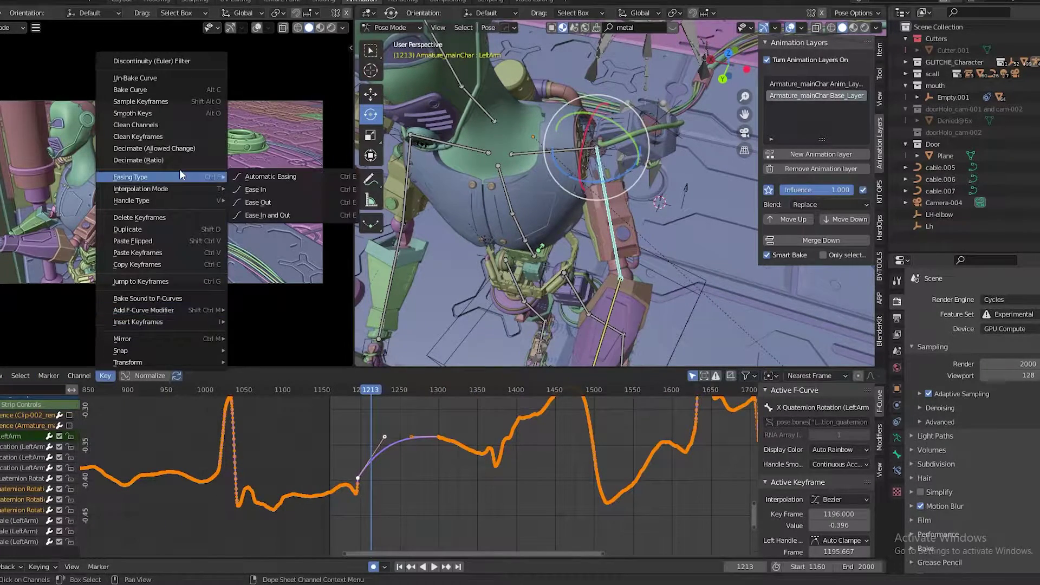
- Decimate the selected LeftArm keys and save the file
{"action": "left_click", "coordinate": [172, 146]}
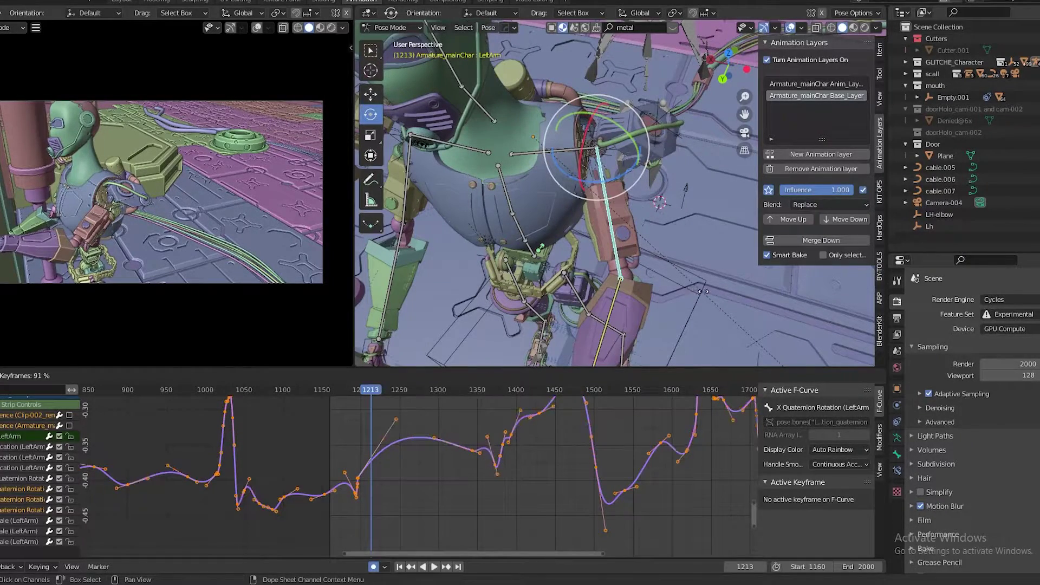
{"action": "left_click", "coordinate": [497, 479]}
{"action": "scroll", "coordinate": [496, 480], "scroll_direction": "down", "scroll_amount": 5}
{"action": "left_click", "coordinate": [441, 437]}
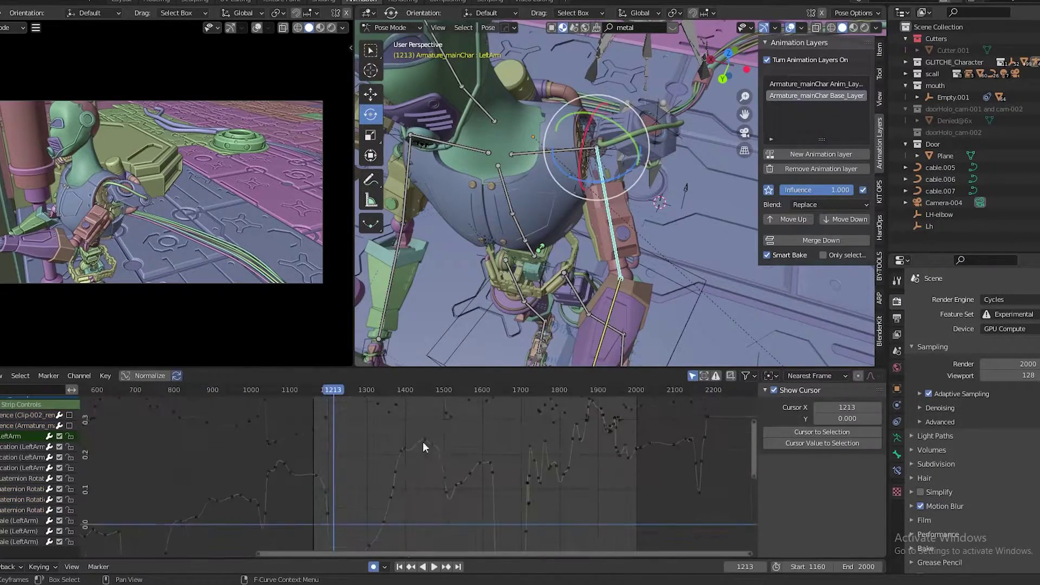
{"action": "key", "text": "ctrl+s"}
- Play back the decimated motion around frames 1204-1206, then select the LeftForeArm bone
{"action": "key", "text": "a"}
{"action": "key", "text": "Home"}
{"action": "scroll", "coordinate": [355, 414], "scroll_direction": "up", "scroll_amount": 5}
{"action": "key", "text": "space"}
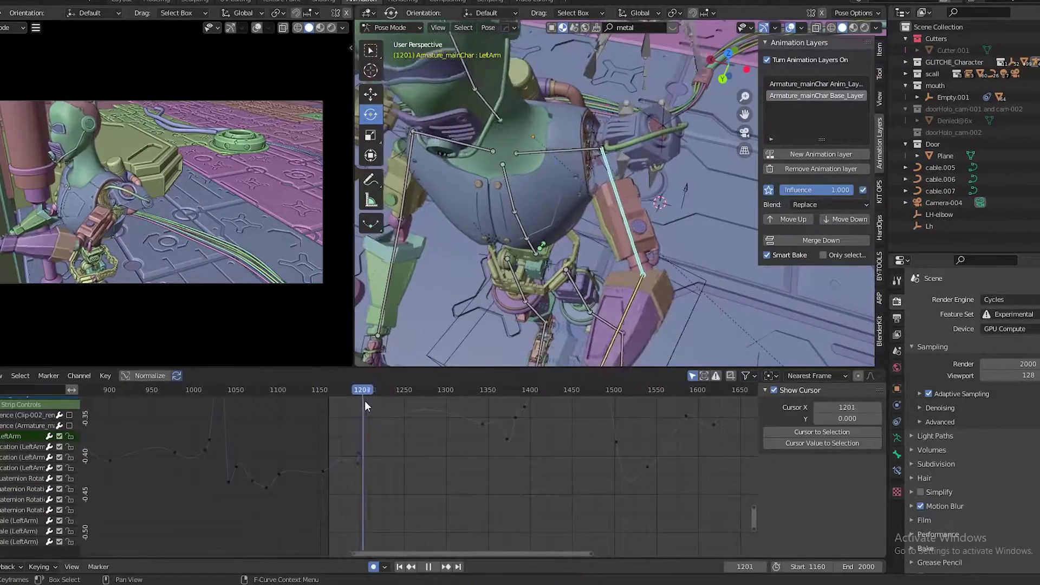
{"action": "left_click", "coordinate": [366, 399]}
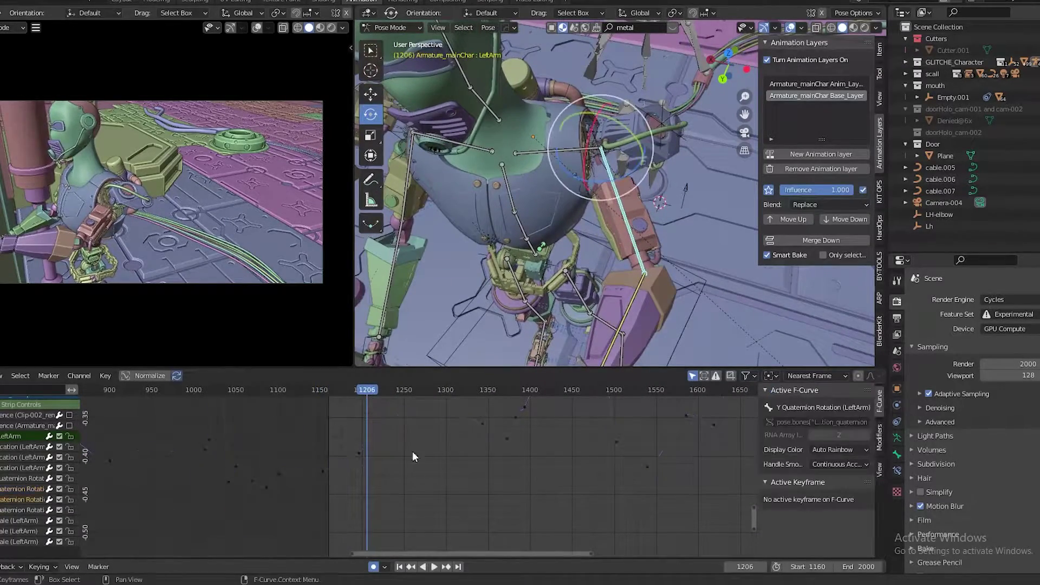
{"action": "key", "text": "a"}
{"action": "scroll", "coordinate": [412, 474], "scroll_direction": "down", "scroll_amount": 3}
{"action": "left_click", "coordinate": [480, 391]}
{"action": "key", "text": "space"}
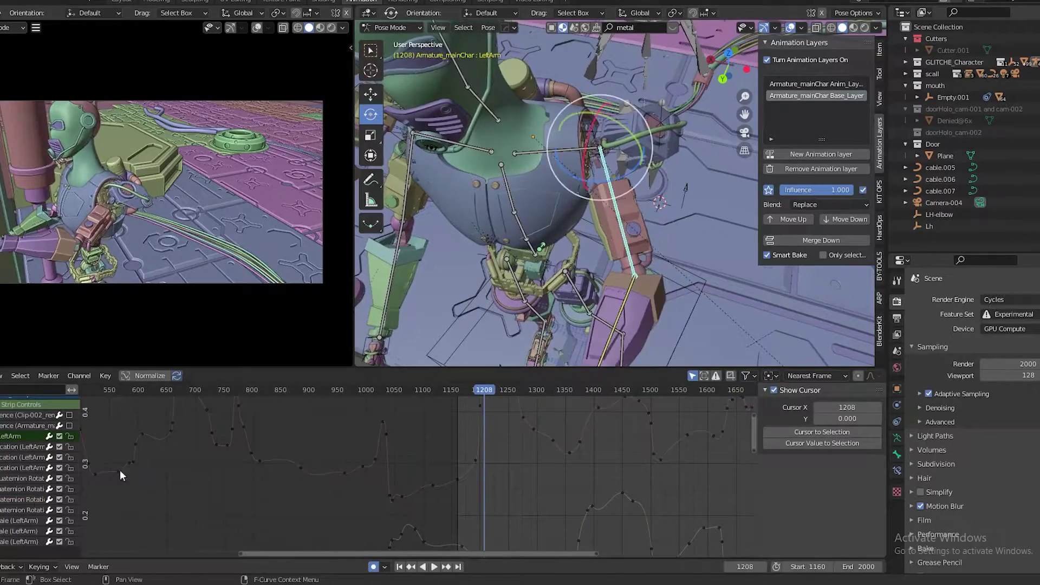
{"action": "left_click", "coordinate": [620, 317]}
- Decimate all LeftForeArm keys twice and save the file
{"action": "key", "text": "a"}
{"action": "key", "text": "Home"}
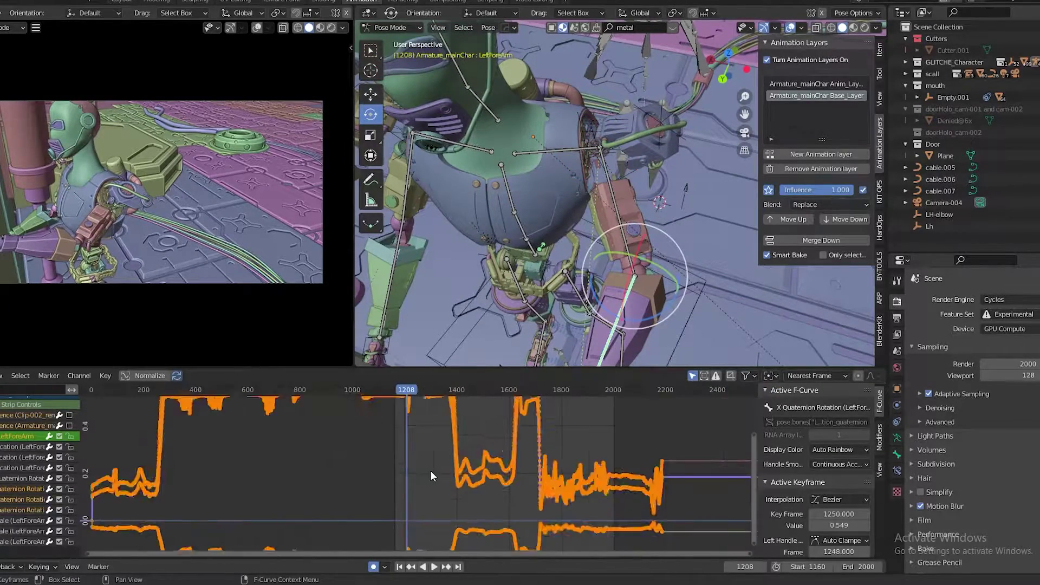
{"action": "left_click", "coordinate": [105, 376]}
{"action": "left_click", "coordinate": [140, 205]}
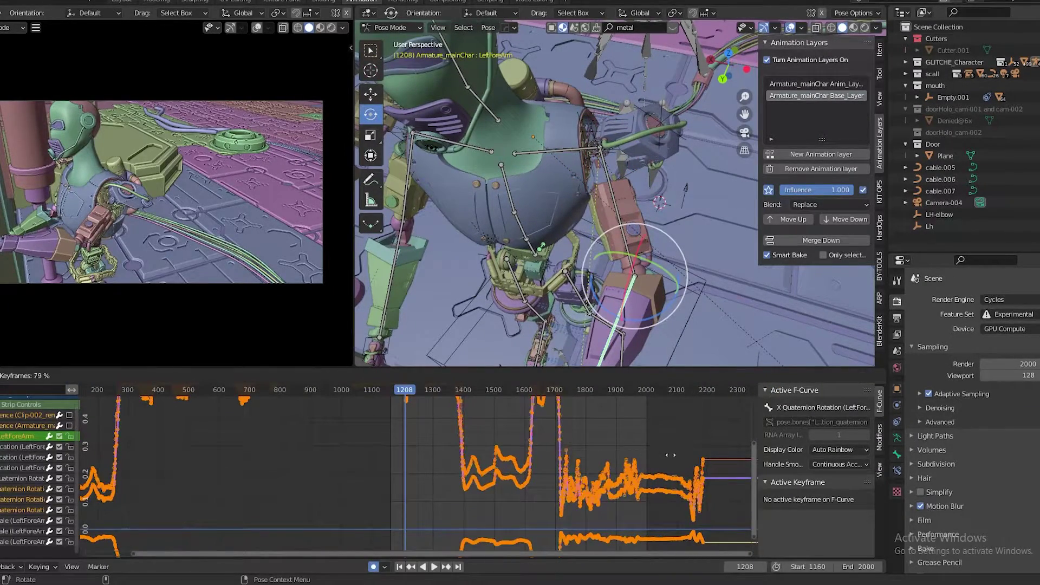
{"action": "left_click", "coordinate": [395, 493]}
{"action": "scroll", "coordinate": [395, 493], "scroll_direction": "up", "scroll_amount": 3}
{"action": "scroll", "coordinate": [405, 449], "scroll_direction": "up", "scroll_amount": 3}
{"action": "left_click", "coordinate": [104, 376]}
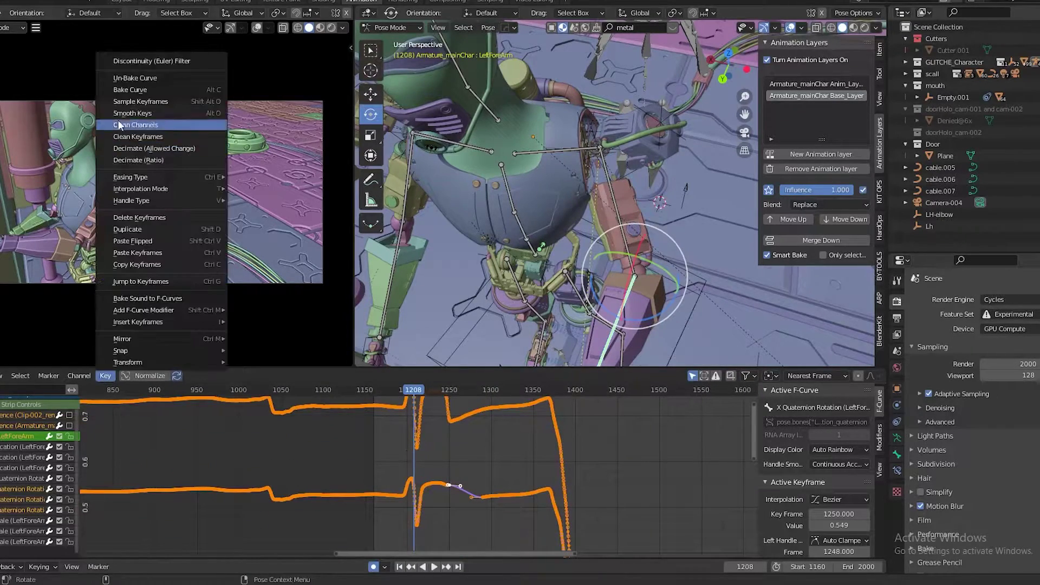
{"action": "left_click", "coordinate": [141, 206]}
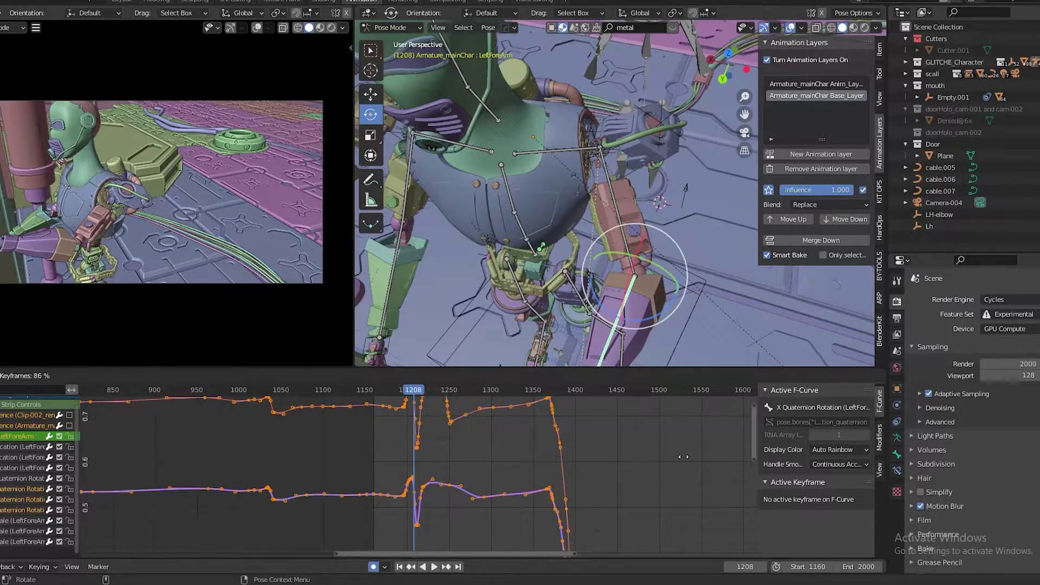
{"action": "left_click", "coordinate": [438, 534]}
{"action": "key", "text": "ctrl+s"}
- Select the LeftForeArm keys around frame 1208 and review playback, stopping at frame 1206
{"action": "left_click", "coordinate": [436, 482]}
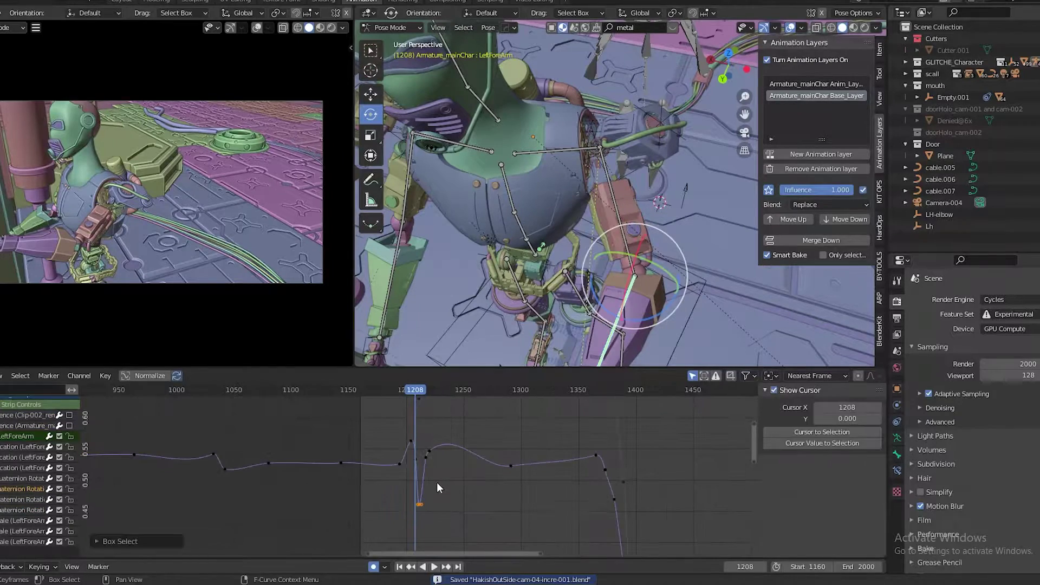
{"action": "right_click", "coordinate": [428, 471]}
{"action": "left_click", "coordinate": [428, 485]}
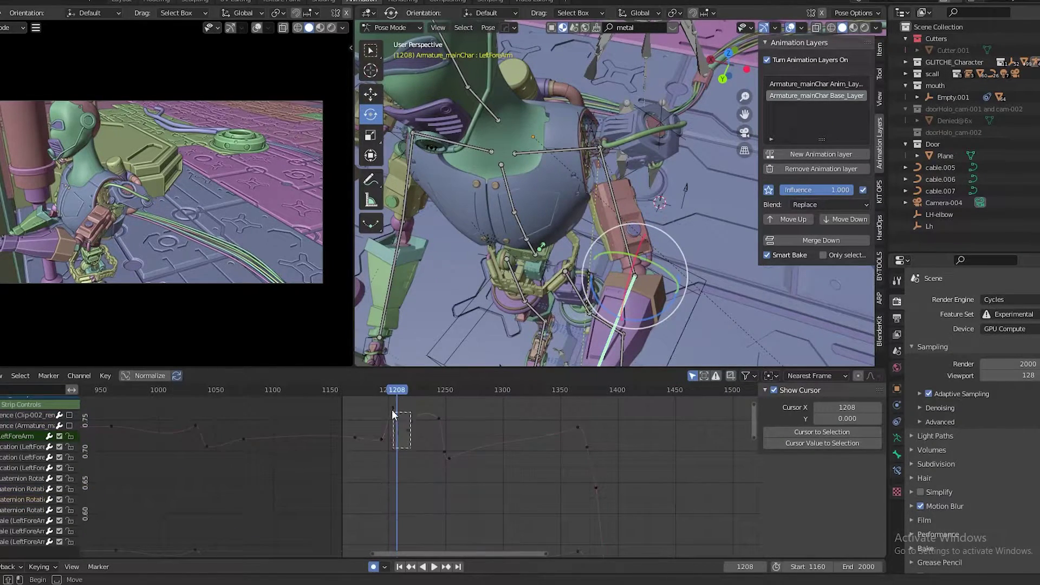
{"action": "key", "text": "Home"}
{"action": "left_click_drag", "start_coordinate": [435, 510], "coordinate": [407, 478]}
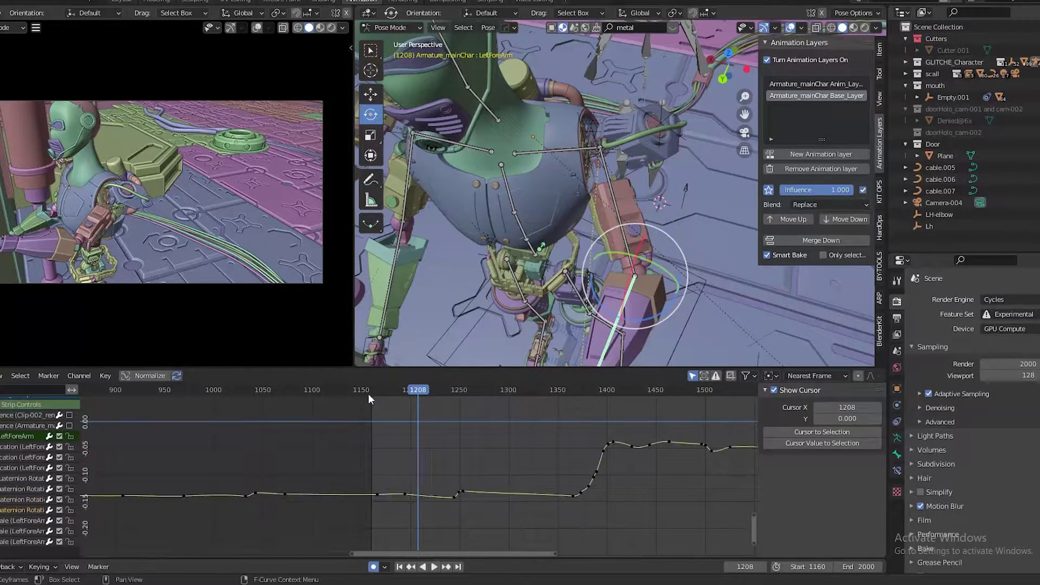
{"action": "key", "text": "space"}
{"action": "key", "text": "Escape"}
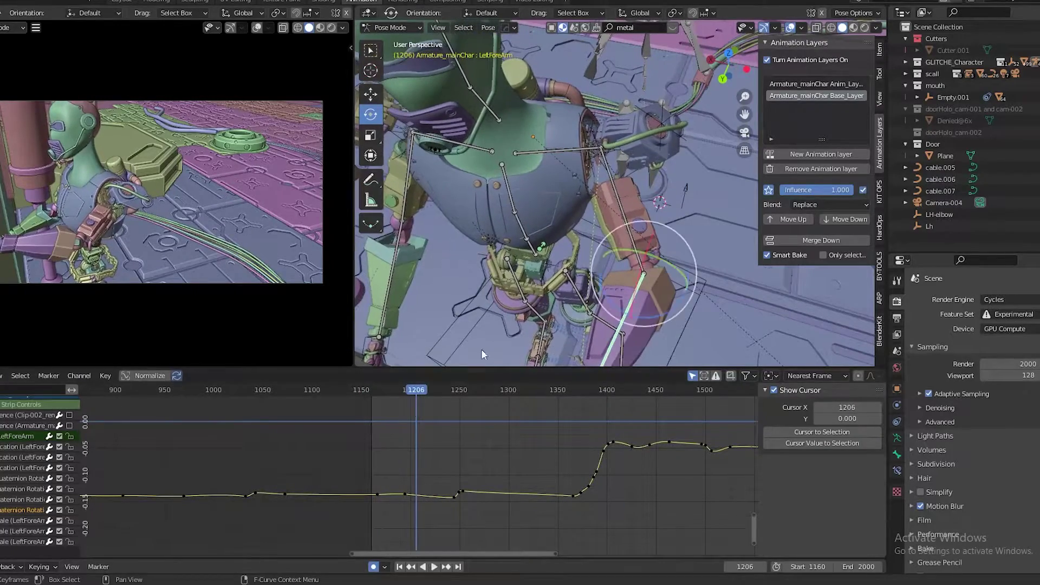
- Delete the two stray LeftArm keys near frame 1215
{"action": "left_click", "coordinate": [624, 212]}
{"action": "key", "text": "Home"}
{"action": "left_click_drag", "start_coordinate": [407, 526], "coordinate": [451, 493]}
{"action": "key", "text": "x"}
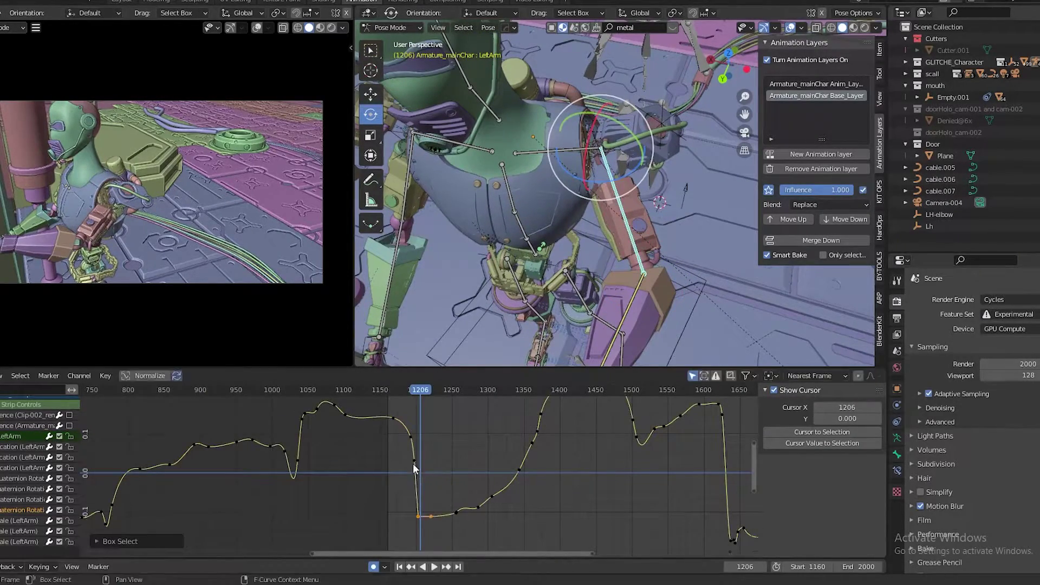
{"action": "left_click", "coordinate": [431, 474]}
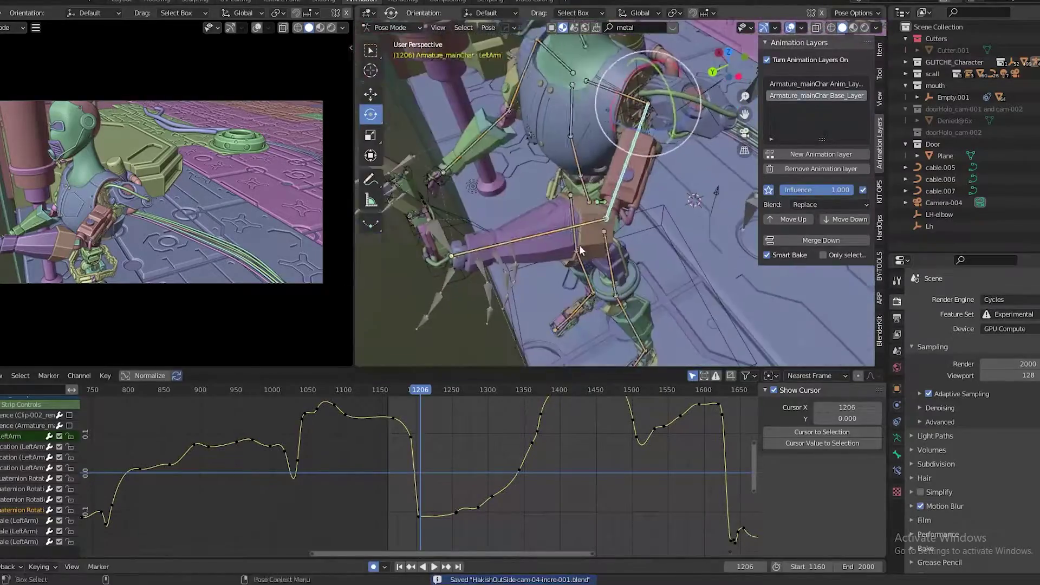
- Select the LeftForeArm bone and display its IK constraint settings
{"action": "mouse_move", "coordinate": [580, 245]}
{"action": "middle_mouse_down"}
{"action": "mouse_move", "coordinate": [733, 280]}
{"action": "mouse_move", "coordinate": [562, 213]}
{"action": "middle_mouse_up"}
{"action": "left_click", "coordinate": [561, 211]}
{"action": "left_click", "coordinate": [897, 471]}
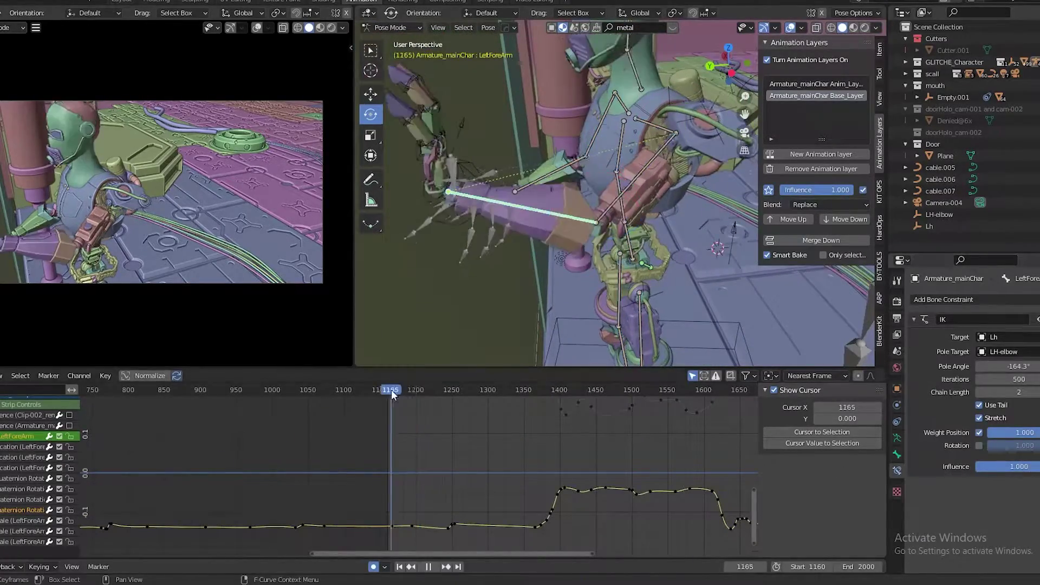
- At frame 1221, select and frame the LH-elbow pole target in Object Mode
{"action": "left_click_drag", "start_coordinate": [391, 389], "coordinate": [430, 389]}
{"action": "key", "text": "ctrl+Tab"}
{"action": "middle_click_drag", "start_coordinate": [455, 269], "coordinate": [685, 213]}
{"action": "left_click", "coordinate": [707, 184]}
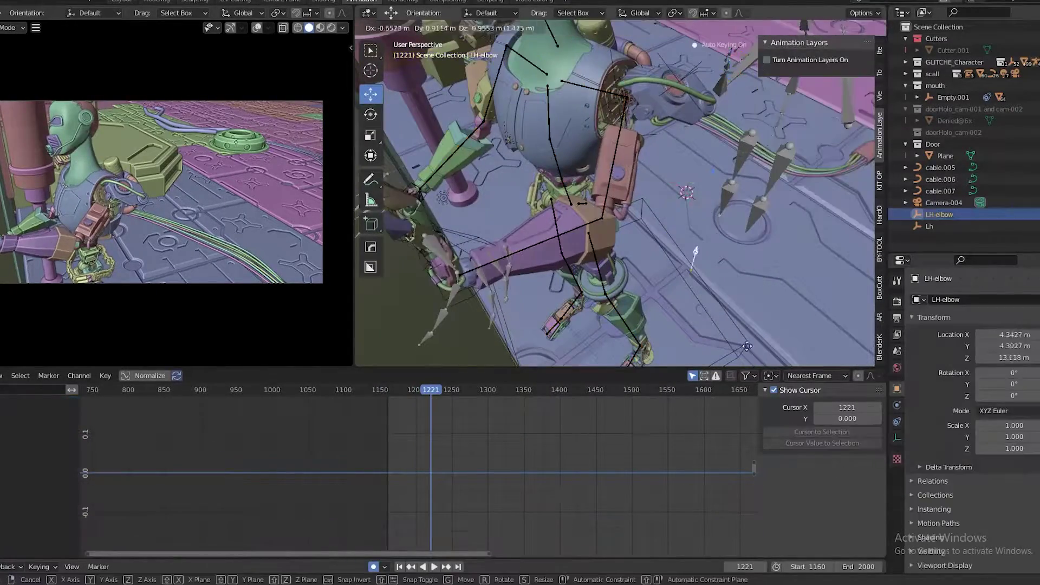
{"action": "key", "text": "KP_Decimal"}
{"action": "mouse_move", "coordinate": [605, 255]}
{"action": "middle_mouse_down"}
{"action": "mouse_move", "coordinate": [534, 239]}
{"action": "mouse_move", "coordinate": [712, 261]}
{"action": "mouse_move", "coordinate": [671, 269]}
{"action": "mouse_move", "coordinate": [680, 219]}
{"action": "middle_mouse_up"}
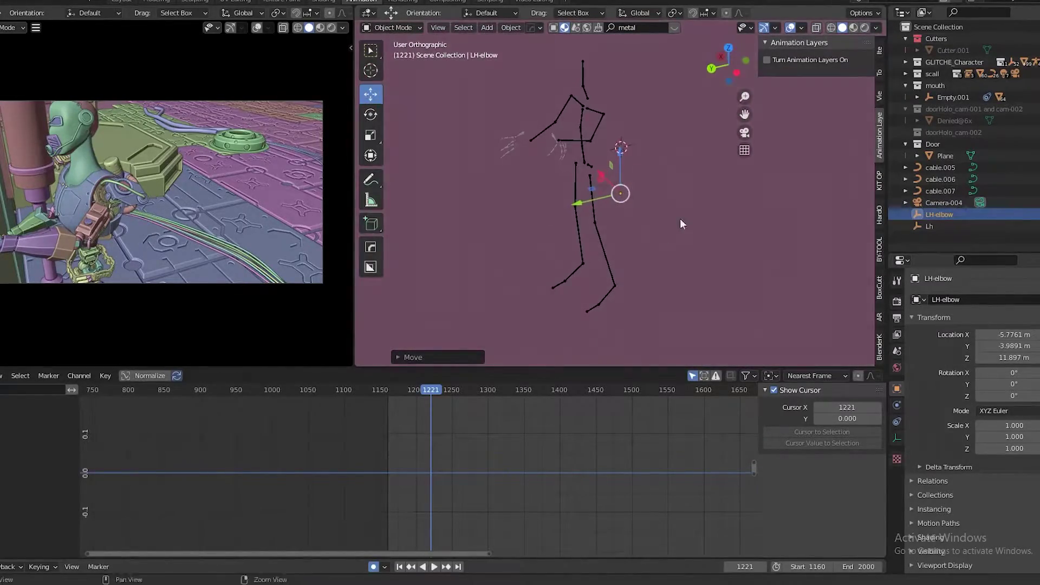
- Move LH-elbow to about X -5.25, Y -5.08, Z 14.63 m, checking through the camera
{"action": "left_click", "coordinate": [122, 2]}
{"action": "key", "text": "KP_0"}
{"action": "key", "text": "g"}
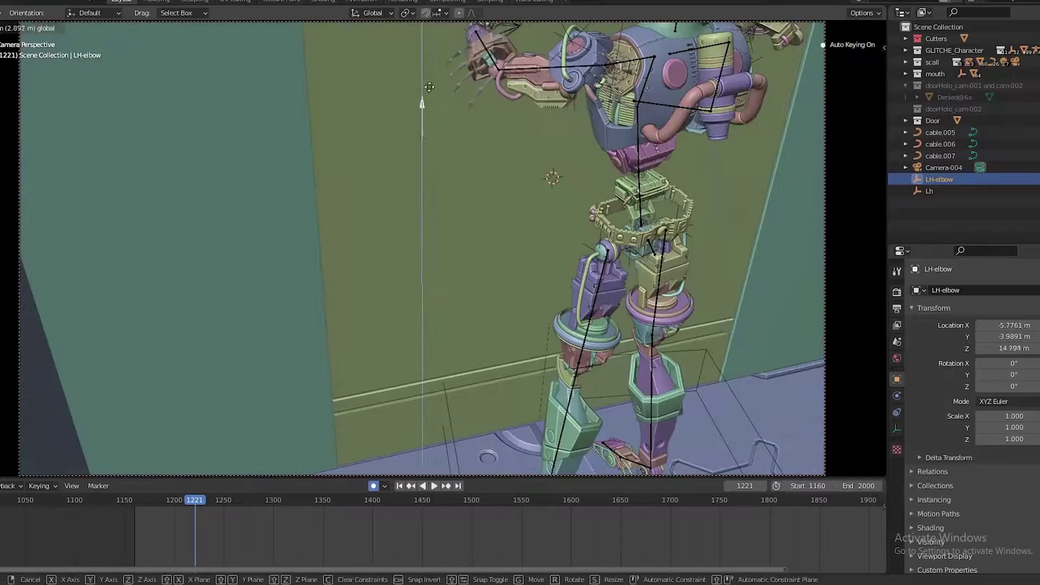
{"action": "key", "text": "Left"}
{"action": "left_click", "coordinate": [501, 282]}
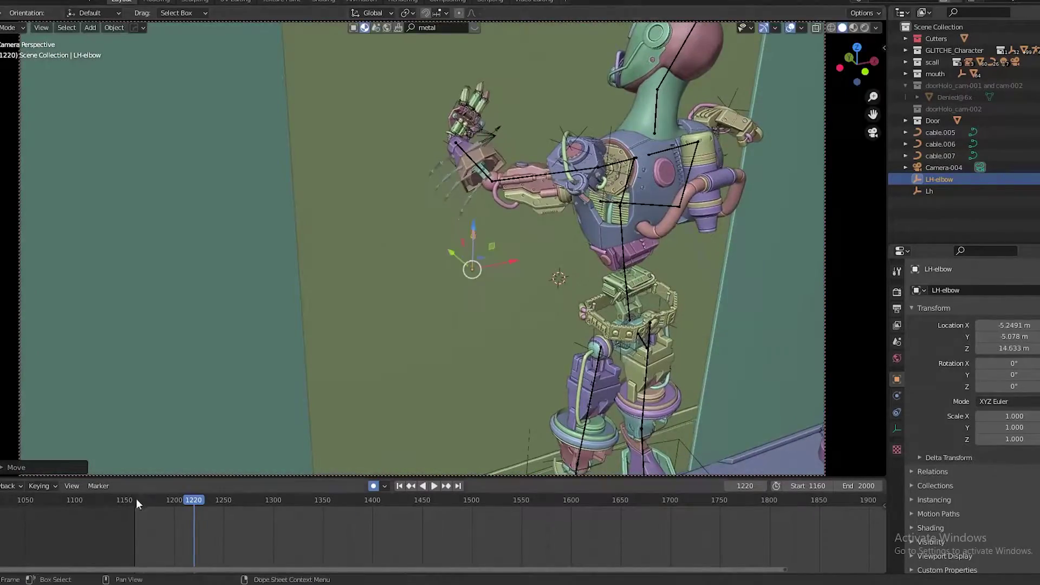
{"action": "left_click_drag", "start_coordinate": [156, 500], "coordinate": [191, 510]}
- Return to the Animation workspace, rewind the playhead, and select the robot's armature
{"action": "left_click", "coordinate": [362, 2]}
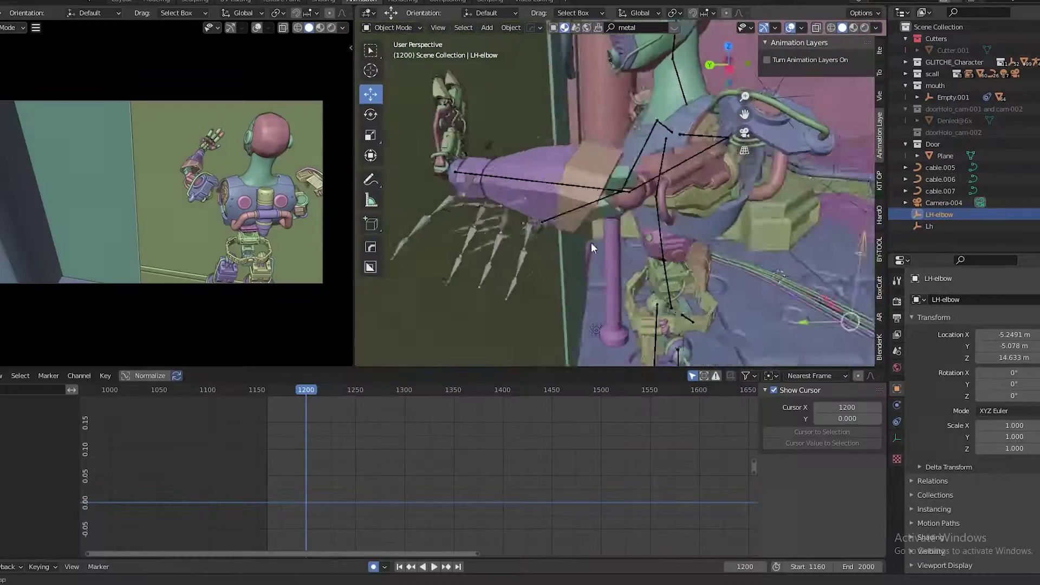
{"action": "left_click_drag", "start_coordinate": [325, 390], "coordinate": [270, 395]}
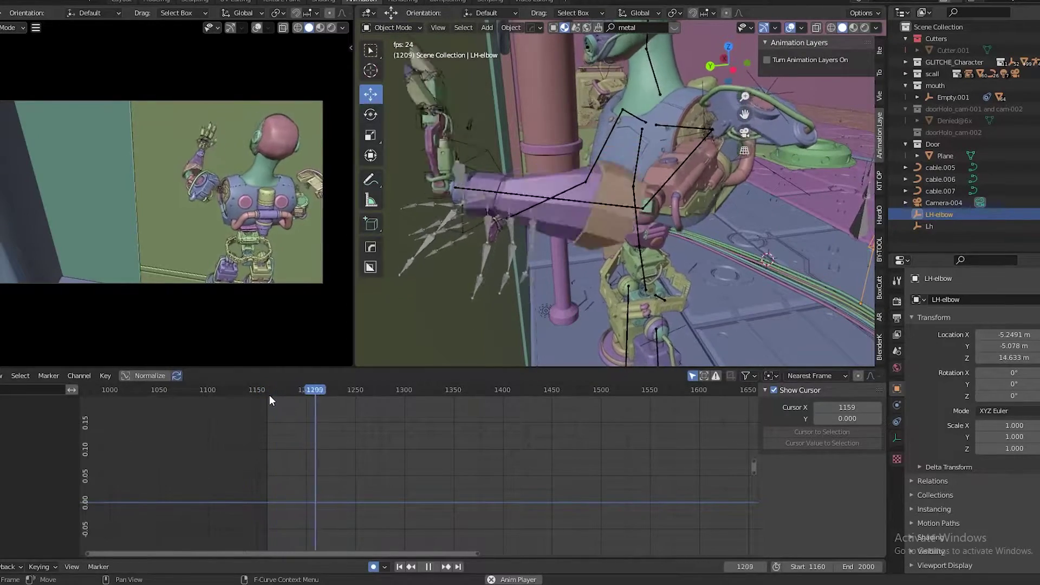
{"action": "key", "text": "space"}
{"action": "left_click", "coordinate": [677, 128]}
{"action": "scroll", "coordinate": [412, 457], "scroll_direction": "down", "scroll_amount": 4}
- Switch to Pose Mode, save the file, and show the bone's transform values
{"action": "key", "text": "ctrl+Tab"}
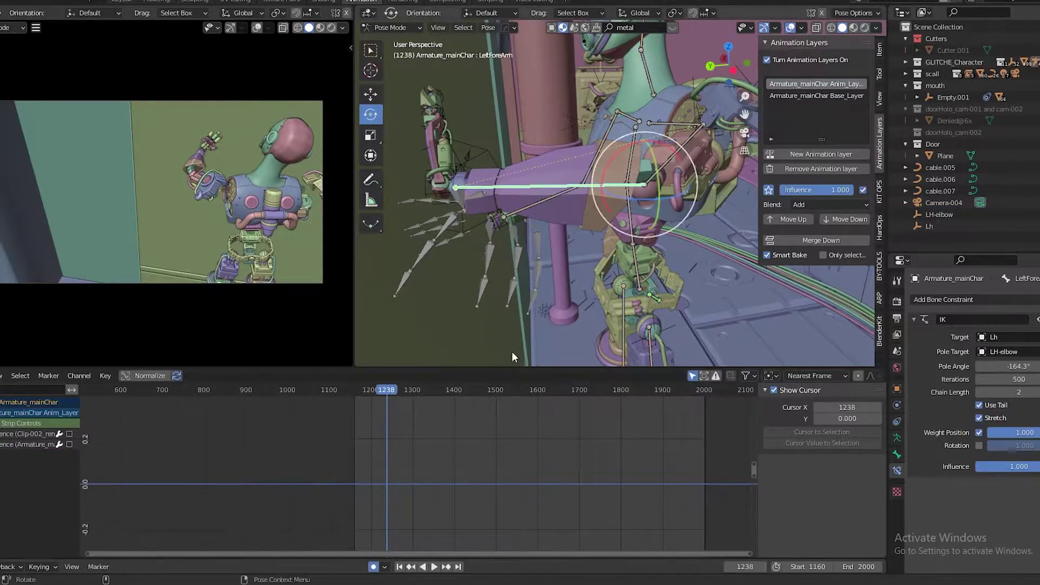
{"action": "key", "text": "Home"}
{"action": "scroll", "coordinate": [331, 466], "scroll_direction": "down", "scroll_amount": 2}
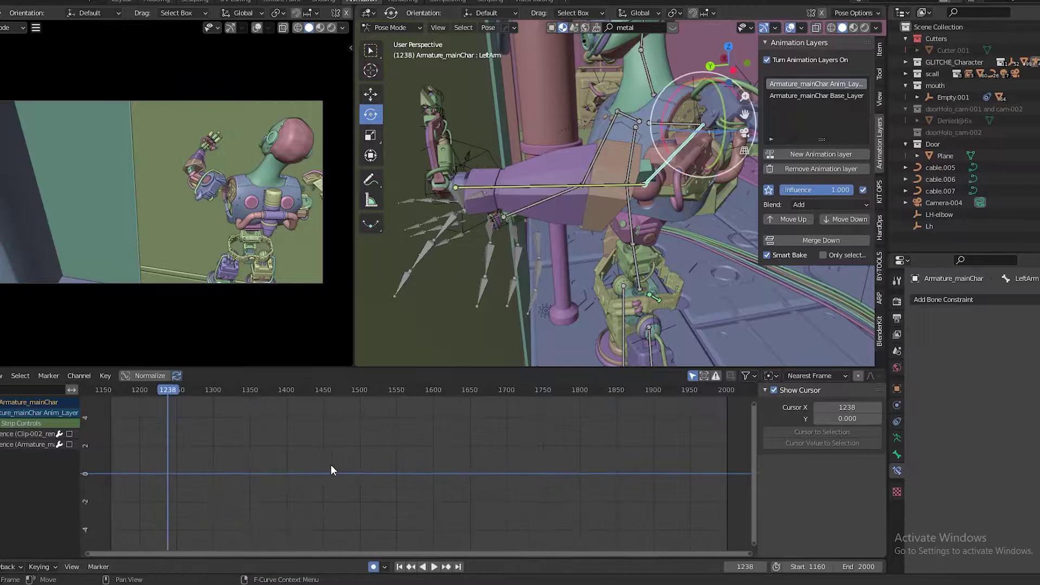
{"action": "scroll", "coordinate": [331, 470], "scroll_direction": "down", "scroll_amount": 2}
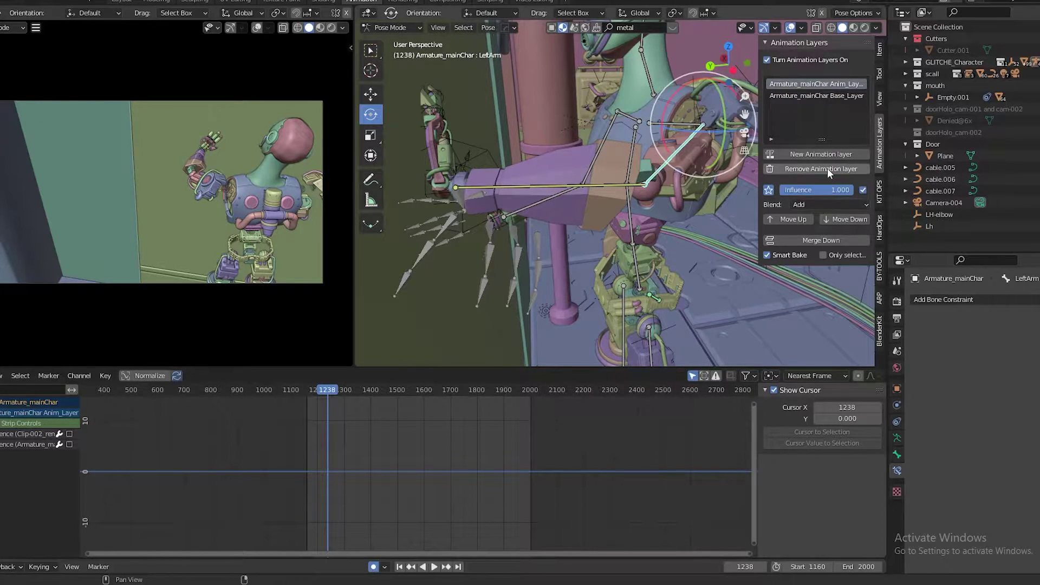
{"action": "key", "text": "ctrl+s"}
{"action": "key", "text": "Home"}
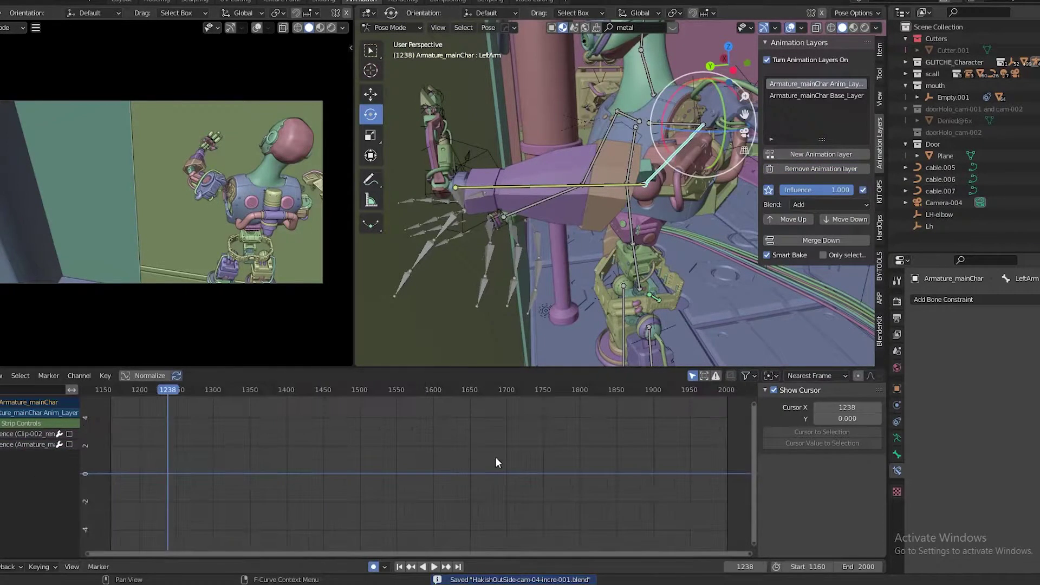
{"action": "left_click", "coordinate": [879, 50]}
- Set the LeftForeArm IK constraint influence to 0 and play from the start to frame 1219
{"action": "left_click", "coordinate": [607, 182]}
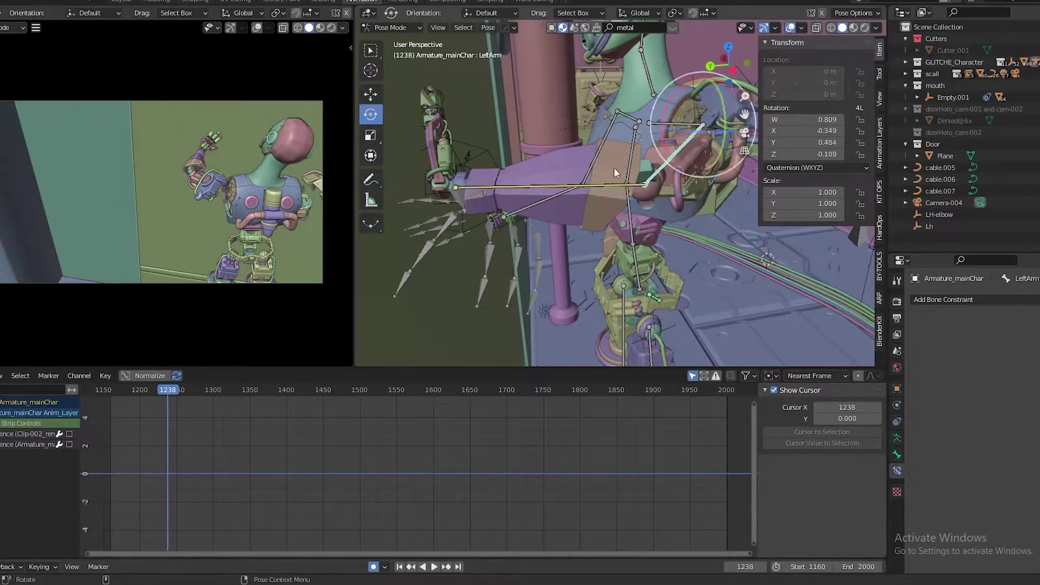
{"action": "middle_click_drag", "start_coordinate": [613, 167], "coordinate": [690, 257]}
{"action": "left_click", "coordinate": [616, 226]}
{"action": "key", "text": "shift+Left"}
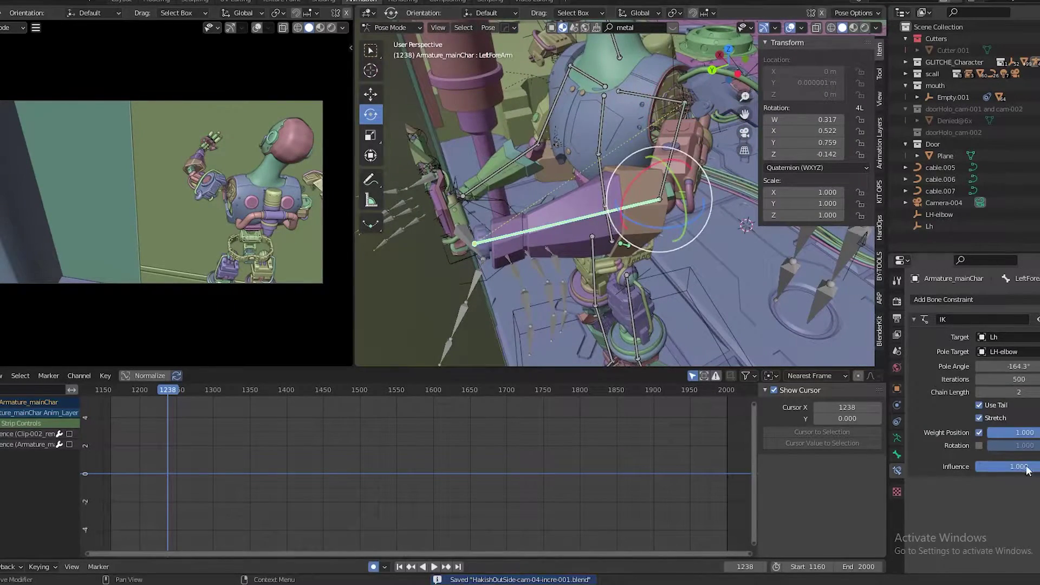
{"action": "key", "text": "space"}
{"action": "middle_click_drag", "start_coordinate": [622, 281], "coordinate": [582, 249]}
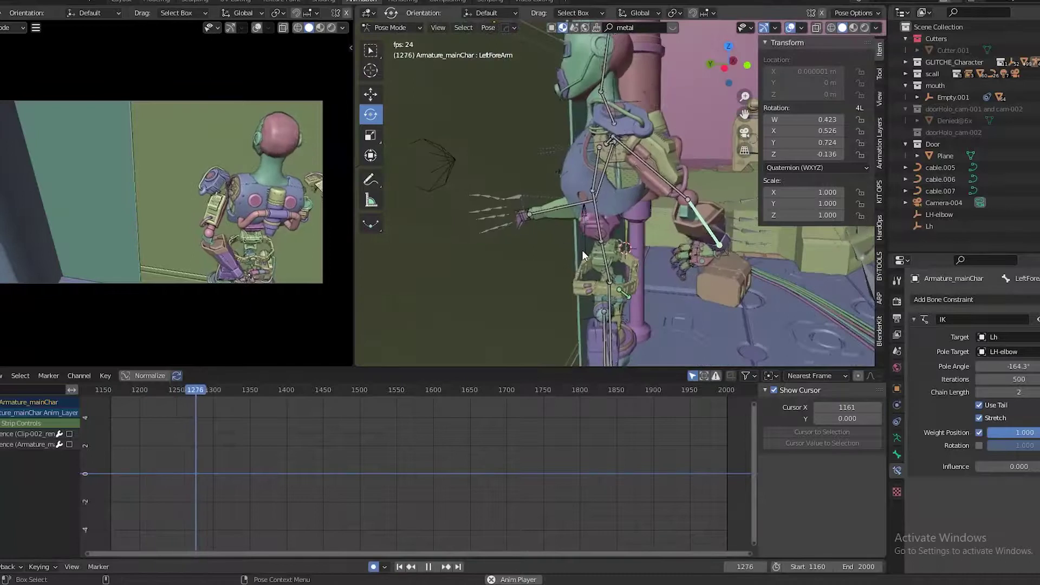
{"action": "key", "text": "space"}
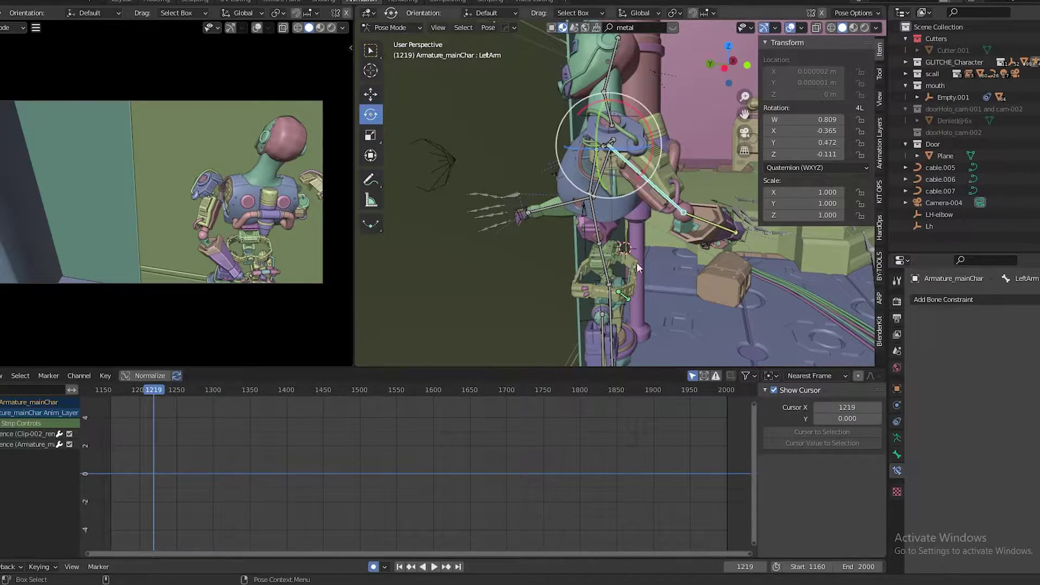
- Scrub back to frame 1196, select the LeftArm bone, and show the animation layers list
{"action": "key", "text": "space"}
{"action": "left_click", "coordinate": [145, 399]}
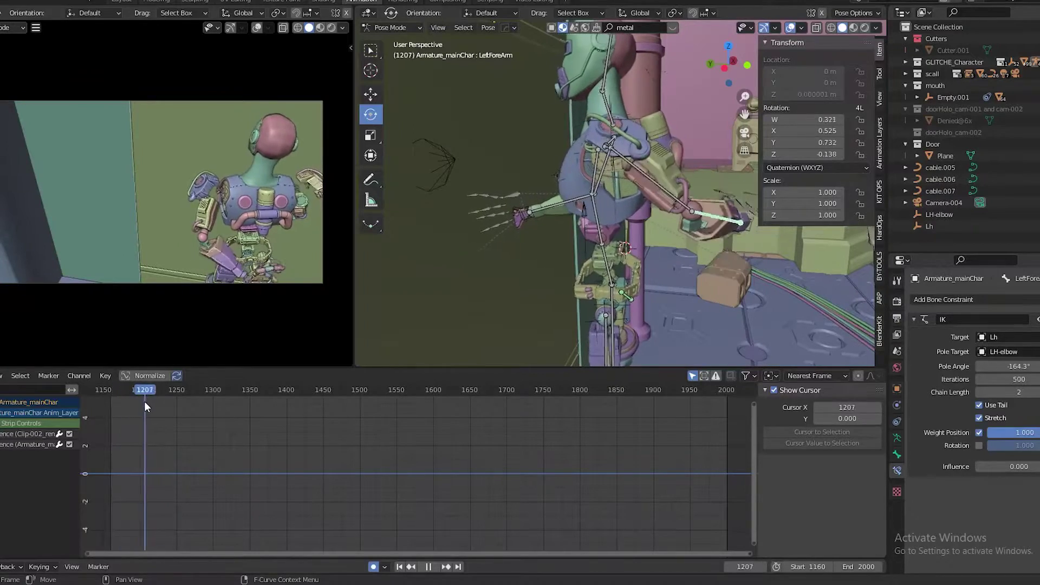
{"action": "left_click_drag", "start_coordinate": [145, 399], "coordinate": [138, 400]}
{"action": "key", "text": "space"}
{"action": "left_click", "coordinate": [649, 173]}
{"action": "left_click", "coordinate": [879, 143]}
- Make Base_Layer the active layer and frame the arm curves around frame 1191
{"action": "left_click", "coordinate": [815, 96]}
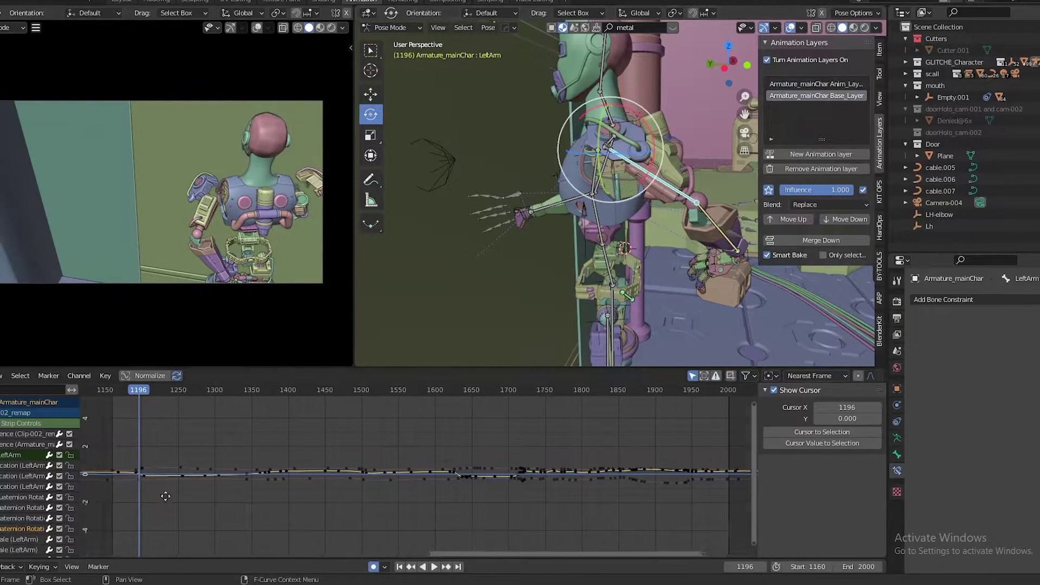
{"action": "key", "text": "Home"}
{"action": "left_click", "coordinate": [337, 473]}
{"action": "key", "text": "Home"}
{"action": "left_click_drag", "start_coordinate": [464, 392], "coordinate": [471, 393]}
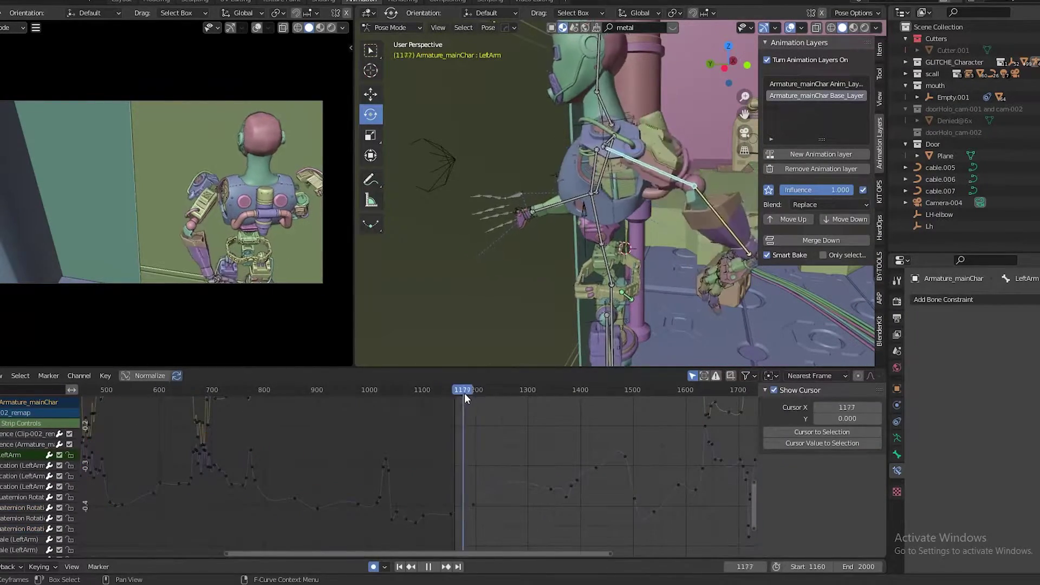
{"action": "key", "text": "a"}
{"action": "key", "text": "Home"}
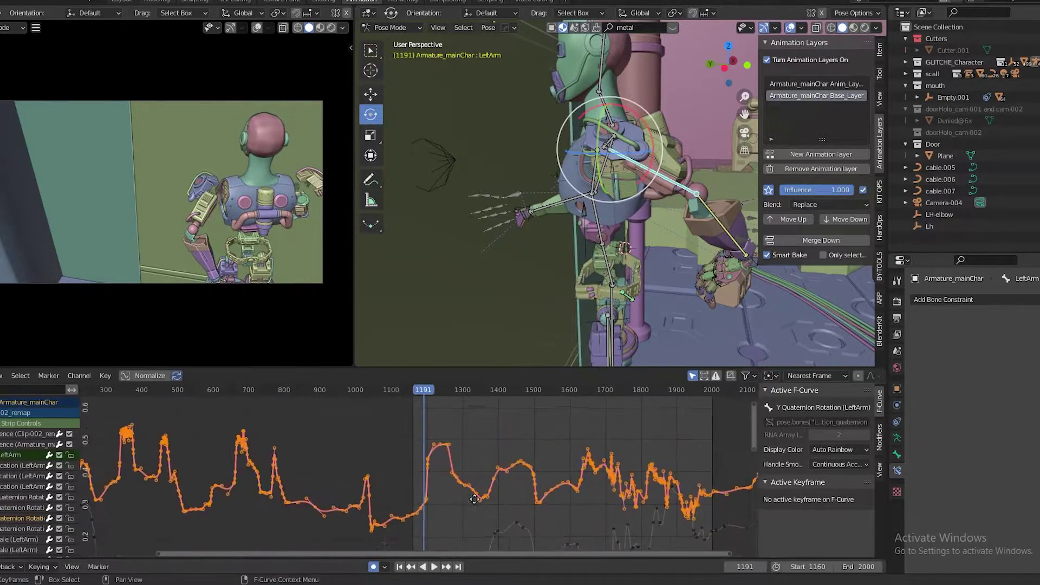
- Delete the stray keys near frame 1214 and play back to frame 1226 to check
{"action": "left_click", "coordinate": [431, 391]}
{"action": "key", "text": "x"}
{"action": "left_click", "coordinate": [462, 453]}
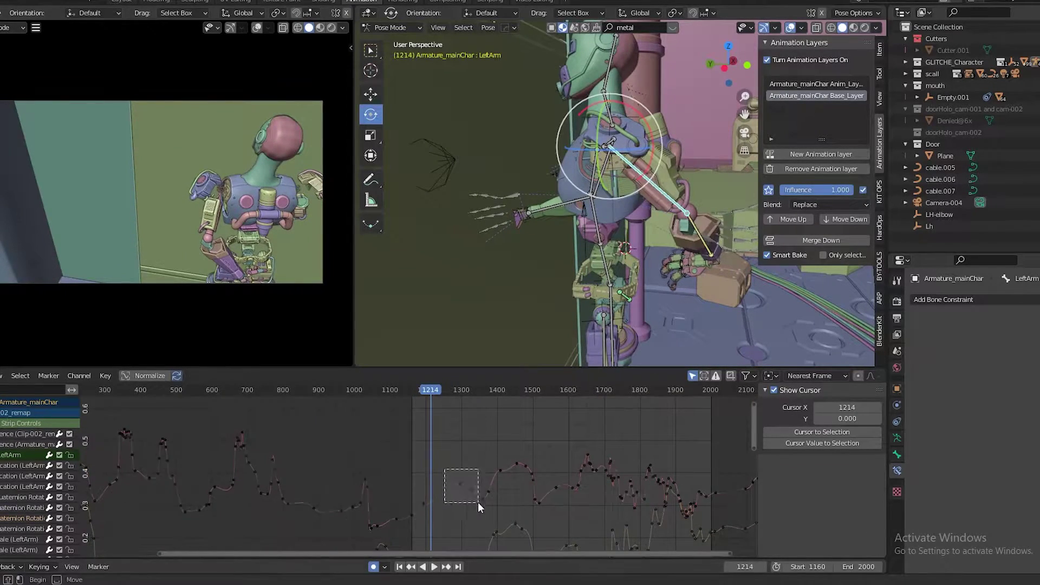
{"action": "key", "text": "space"}
{"action": "key", "text": "space"}
{"action": "left_click", "coordinate": [431, 506]}
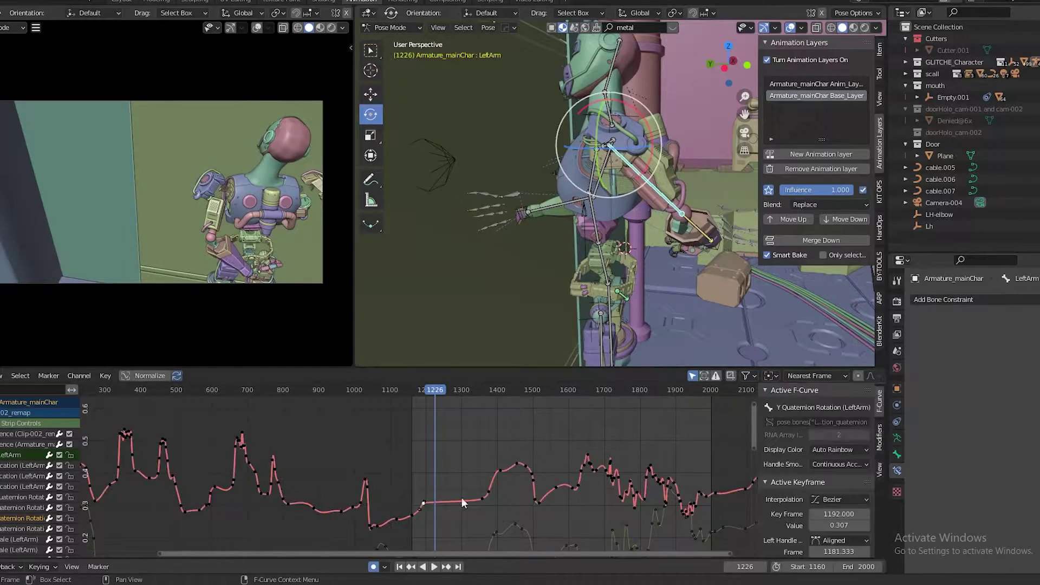
- Flatten the key near frame 1215 and replay the LeftForeArm from frame 1189
{"action": "key", "text": "s"}
{"action": "left_click", "coordinate": [488, 494]}
{"action": "left_click", "coordinate": [657, 271]}
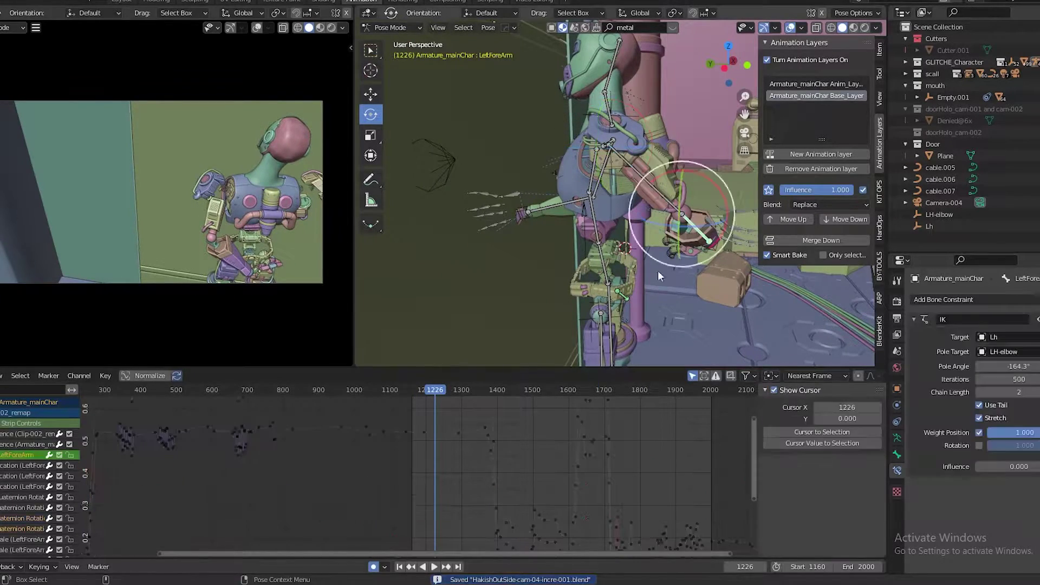
{"action": "left_click", "coordinate": [423, 391]}
{"action": "key", "text": "space"}
{"action": "key", "text": "space"}
- Delete the noisy LeftArm keys after frame 1198 and replay the motion
{"action": "left_click", "coordinate": [658, 171]}
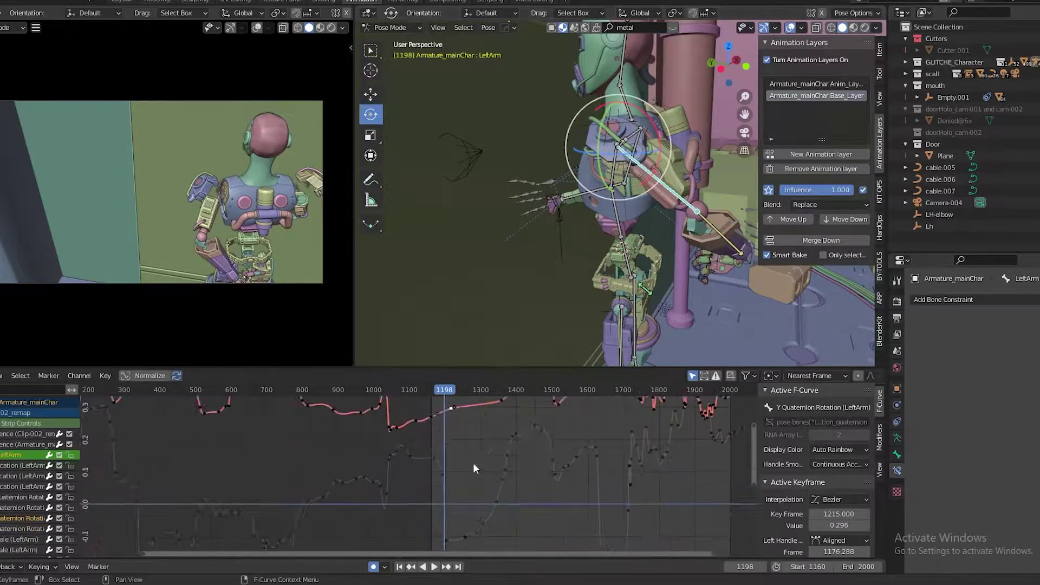
{"action": "left_click_drag", "start_coordinate": [457, 464], "coordinate": [515, 509]}
{"action": "left_click_drag", "start_coordinate": [521, 467], "coordinate": [495, 423]}
{"action": "key", "text": "Delete"}
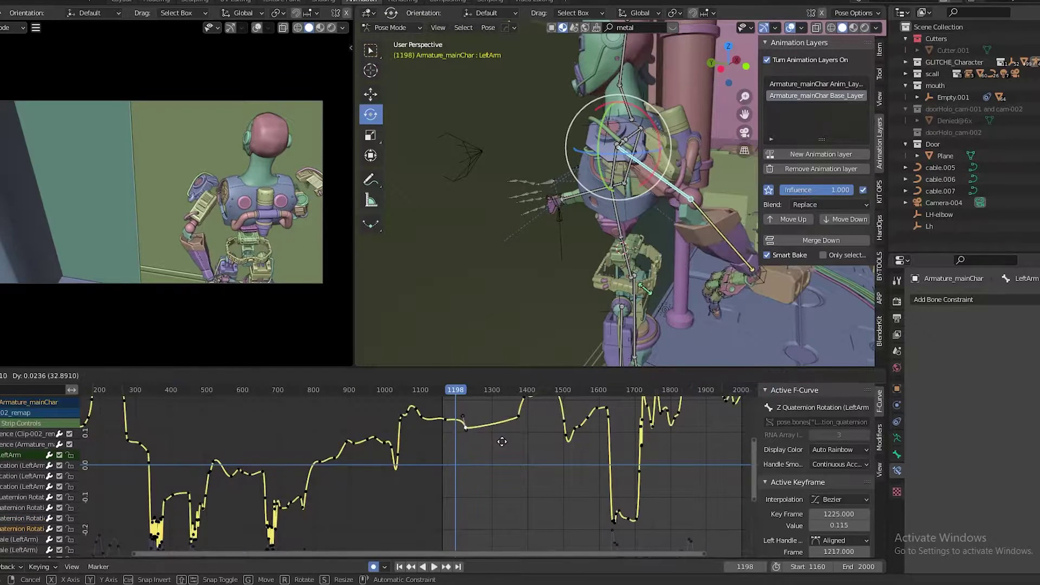
{"action": "left_click", "coordinate": [443, 391]}
{"action": "key", "text": "space"}
- Select all LeftForeArm rotation keys and frame the Y rotation curve for review
{"action": "left_click", "coordinate": [710, 229]}
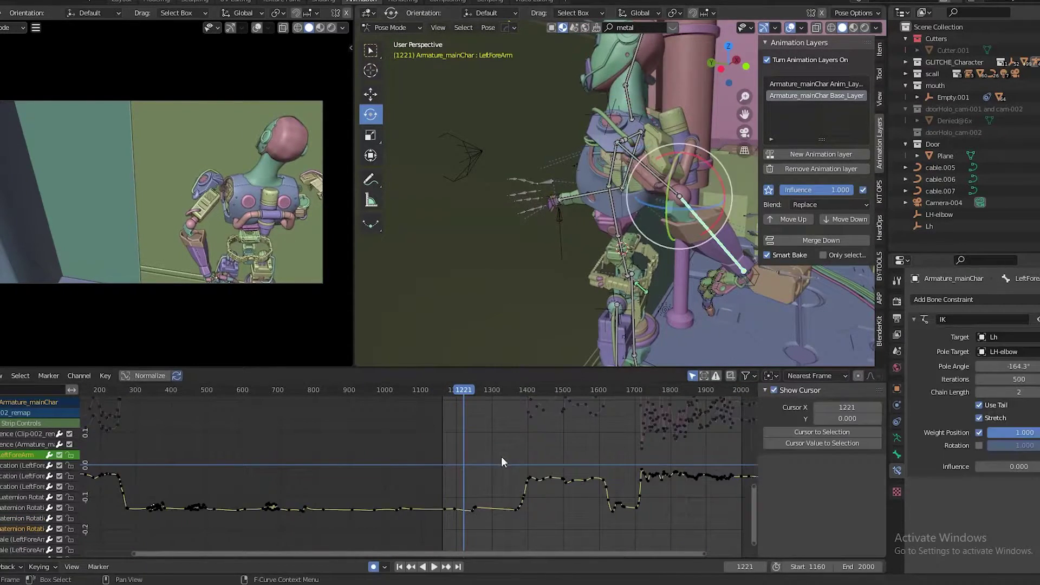
{"action": "key", "text": "space"}
{"action": "key", "text": "a"}
{"action": "left_click", "coordinate": [16, 517]}
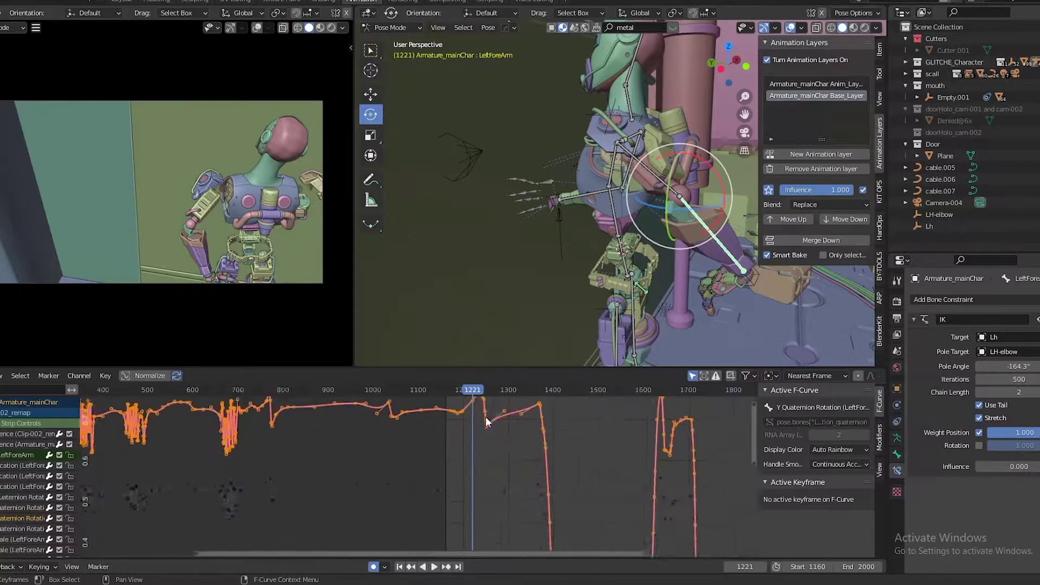
{"action": "key", "text": "Home"}
{"action": "key", "text": "space"}
{"action": "left_click", "coordinate": [491, 474]}
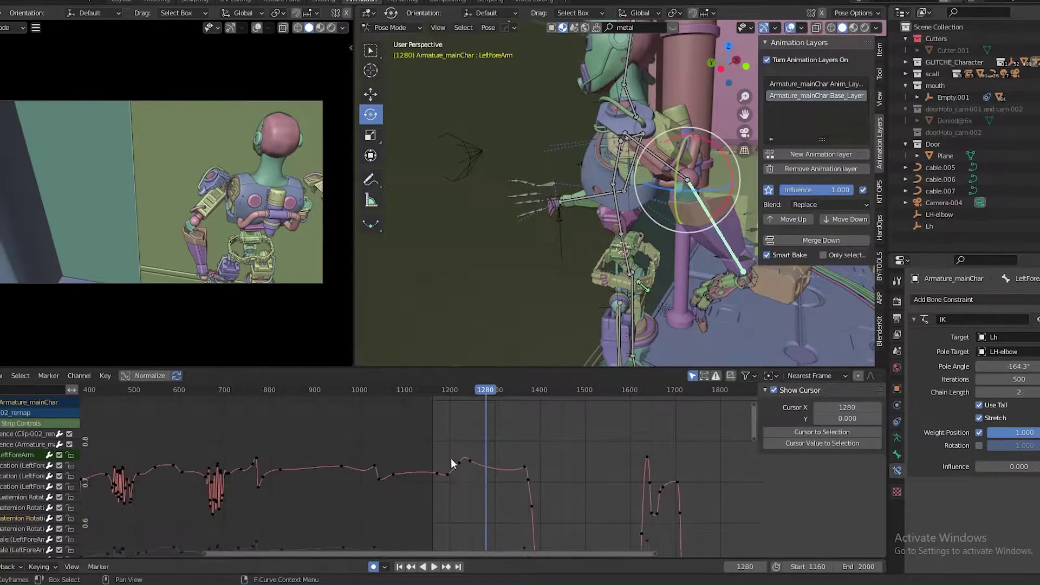
- Shift the key near frame 1322, delete the stray forearm keyframes, and replay from the start
{"action": "key", "text": "space"}
{"action": "left_click_drag", "start_coordinate": [515, 472], "coordinate": [565, 471]}
{"action": "key", "text": "a"}
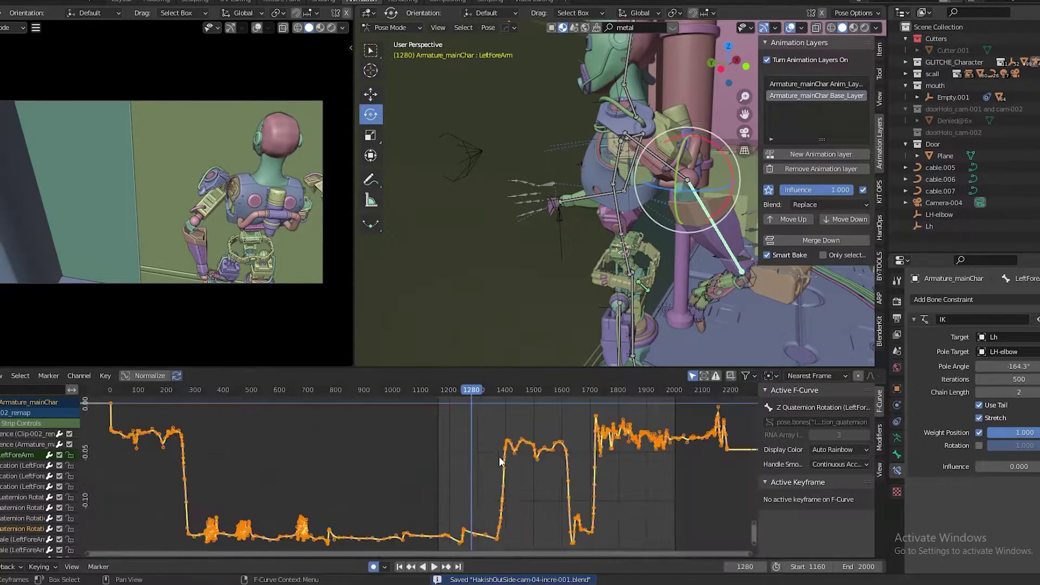
{"action": "left_click_drag", "start_coordinate": [475, 489], "coordinate": [510, 475]}
{"action": "key", "text": "x"}
{"action": "left_click", "coordinate": [509, 475]}
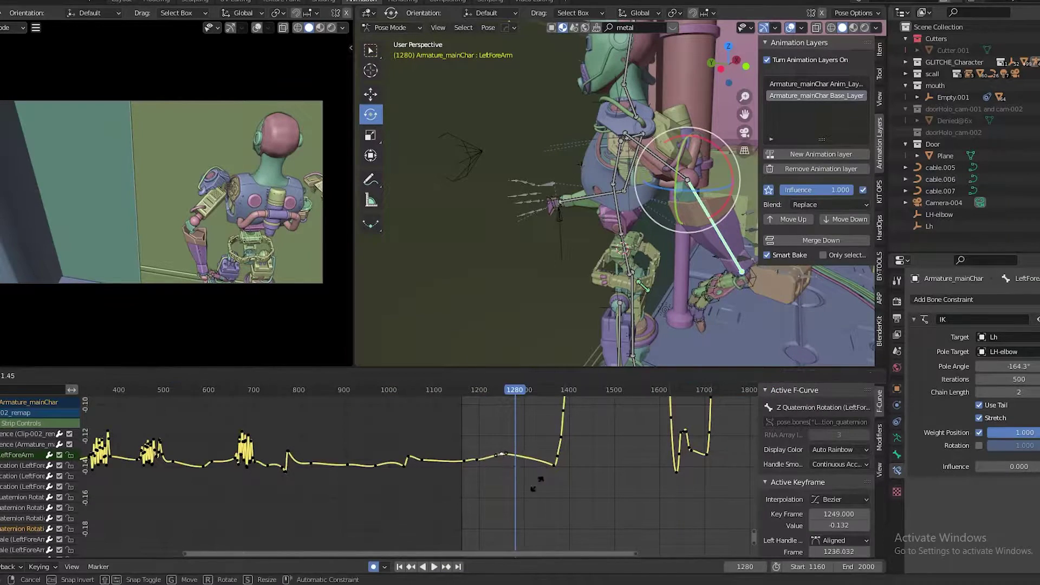
{"action": "left_click", "coordinate": [464, 393]}
{"action": "key", "text": "space"}
{"action": "key", "text": "space"}
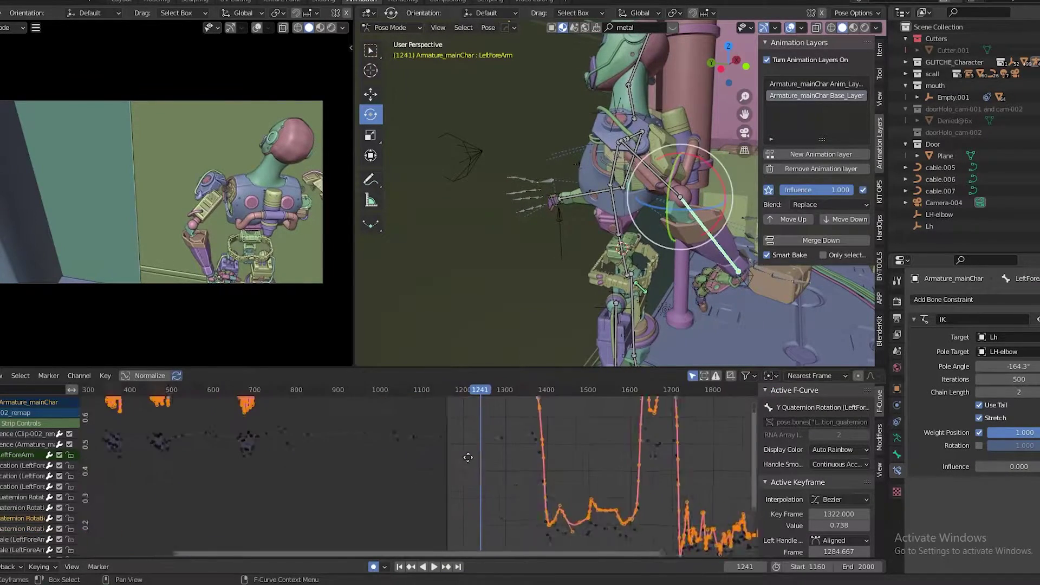
{"action": "key", "text": "Home"}
- Replay the cleaned animation from near the clip start and save the file
{"action": "left_click", "coordinate": [450, 391]}
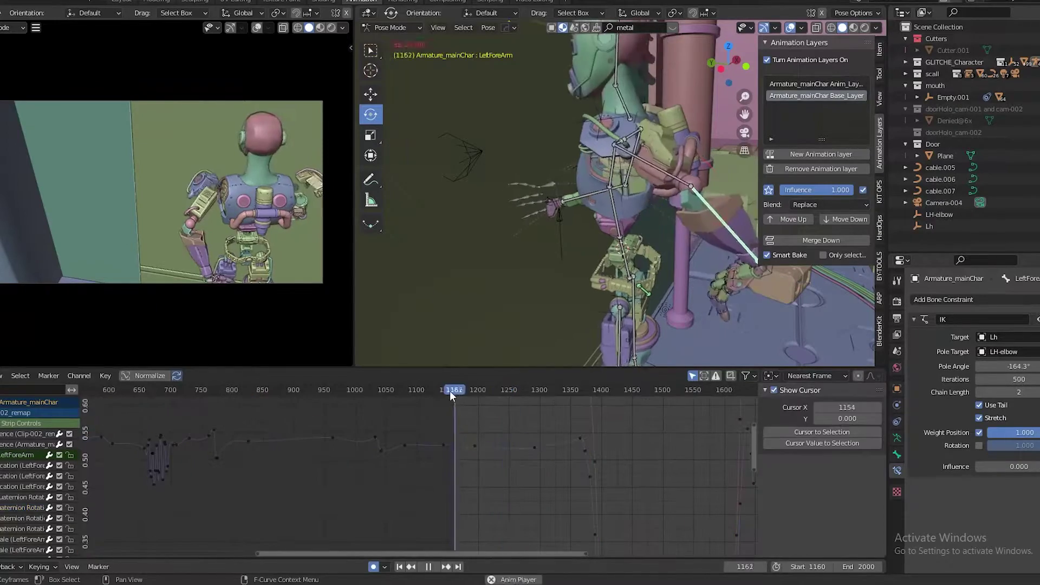
{"action": "key", "text": "space"}
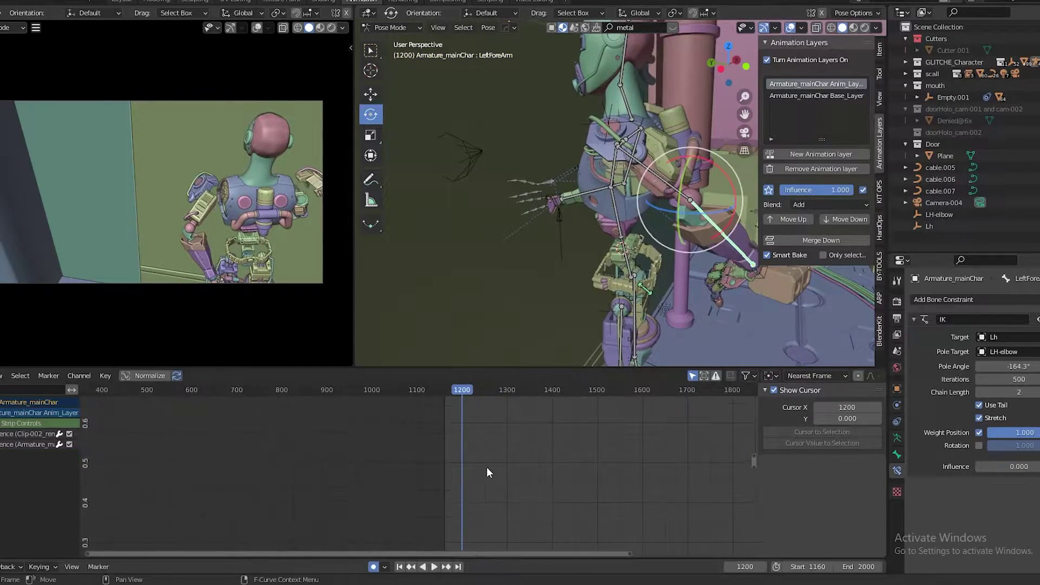
{"action": "key", "text": "space"}
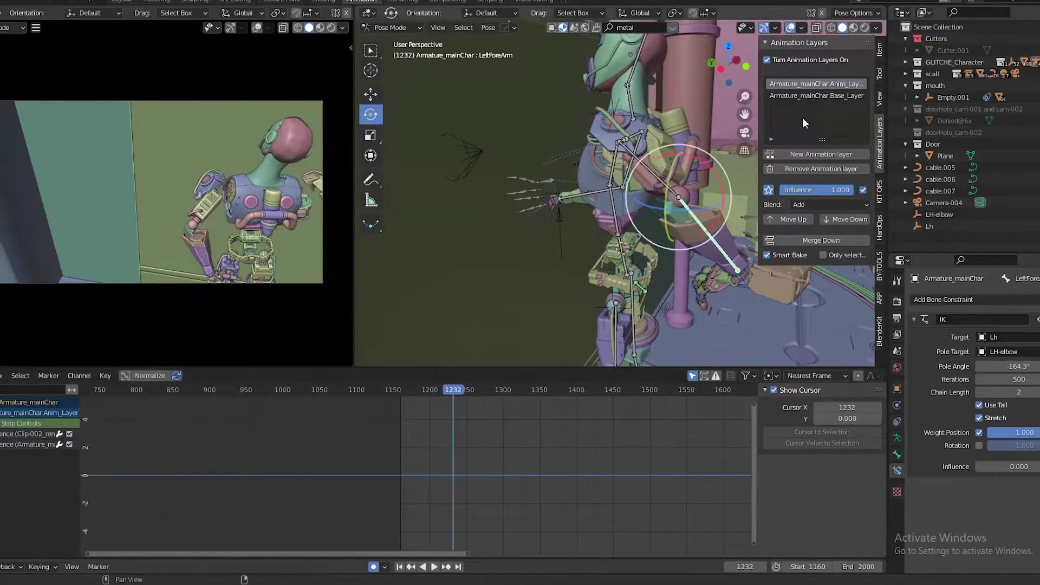
{"action": "key", "text": "ctrl+s"}
- Decimate the LeftForeArm W Quaternion Rotation curve and play back the result
{"action": "key", "text": "Home"}
{"action": "left_click", "coordinate": [23, 496]}
{"action": "key", "text": "Home"}
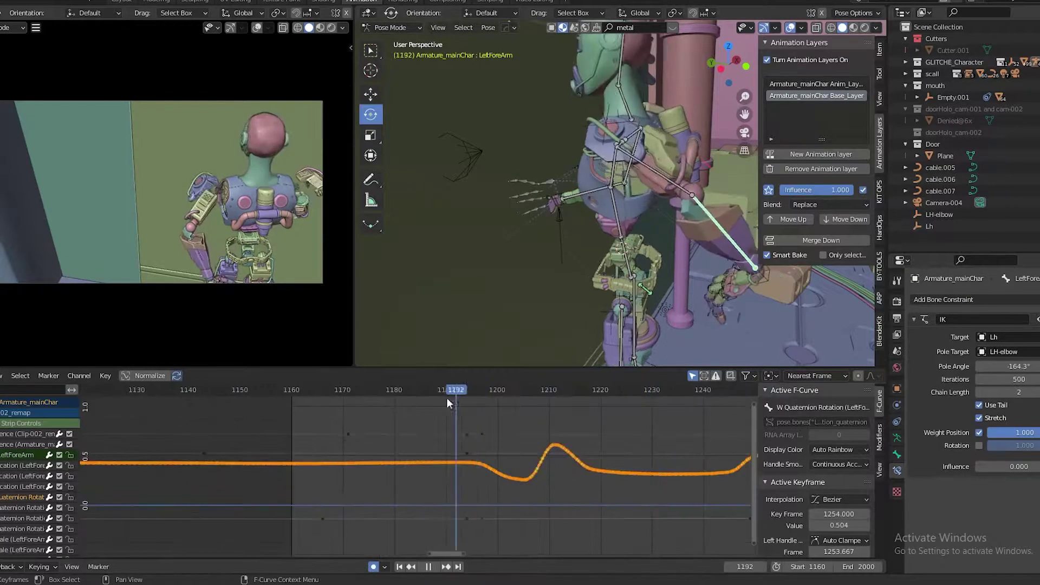
{"action": "left_click_drag", "start_coordinate": [446, 397], "coordinate": [585, 391]}
{"action": "left_click", "coordinate": [108, 376]}
{"action": "left_click", "coordinate": [139, 160]}
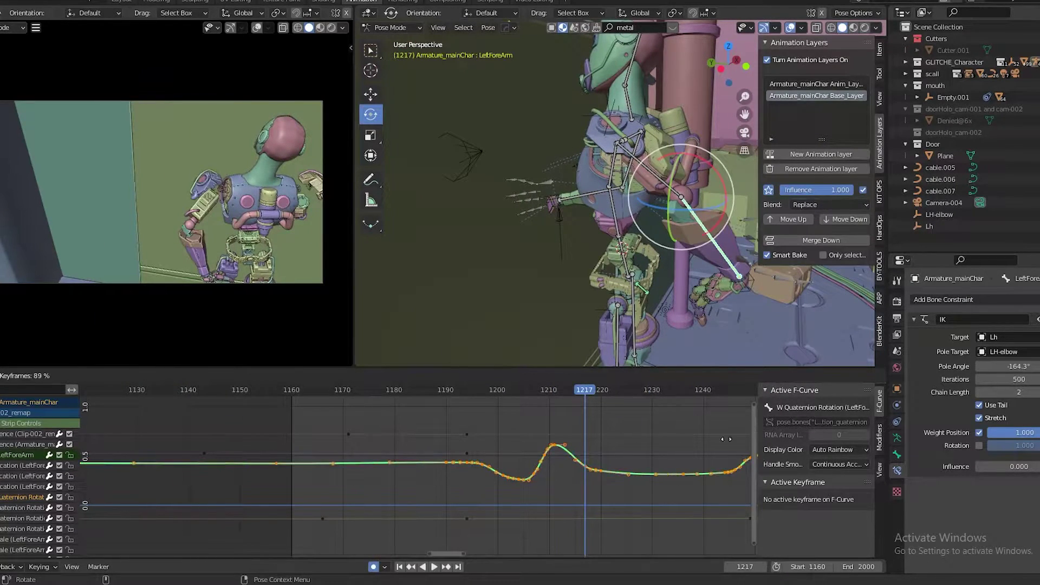
{"action": "left_click", "coordinate": [557, 447]}
{"action": "key", "text": "shift+ctrl+space"}
{"action": "key", "text": "shift+ctrl+space"}
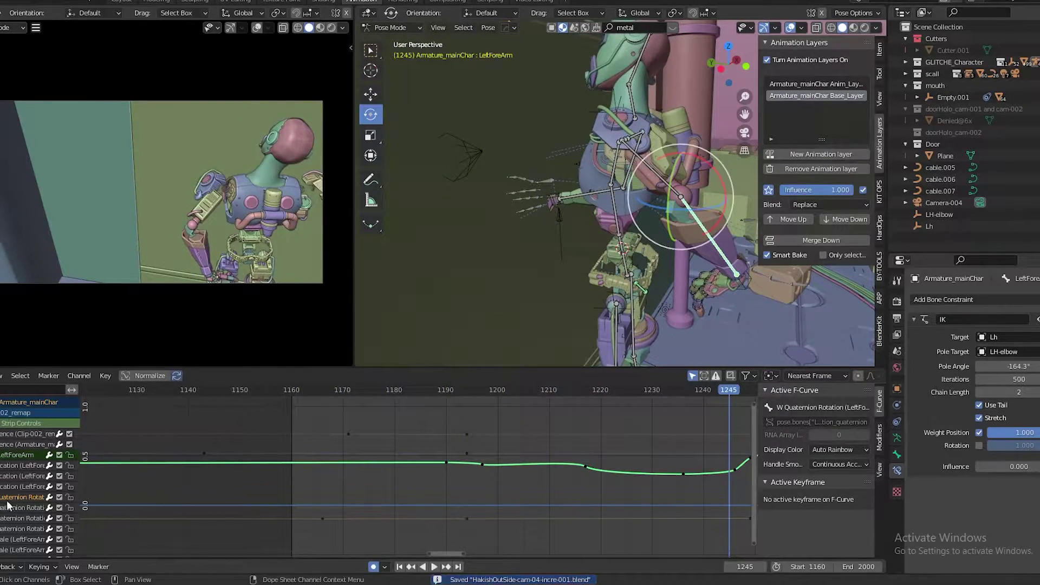
- In the Layout workspace, play the robot from frame 1160 in camera view and save
{"action": "key", "text": "ctrl+Page_Up"}
{"action": "key", "text": "ctrl+Page_Up"}
{"action": "key", "text": "ctrl+Page_Up"}
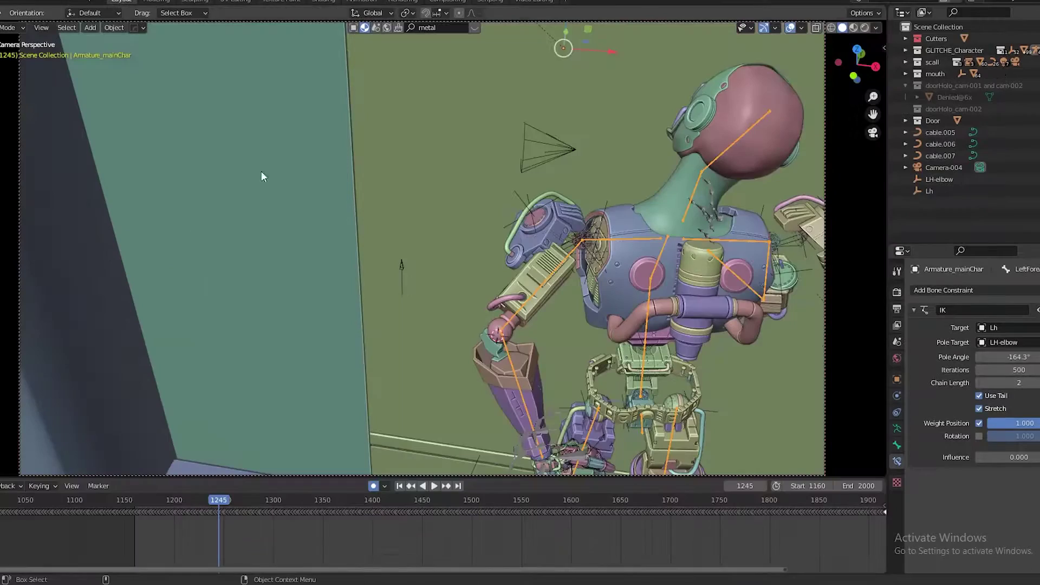
{"action": "key", "text": "shift+Left"}
{"action": "key", "text": "ctrl+s"}
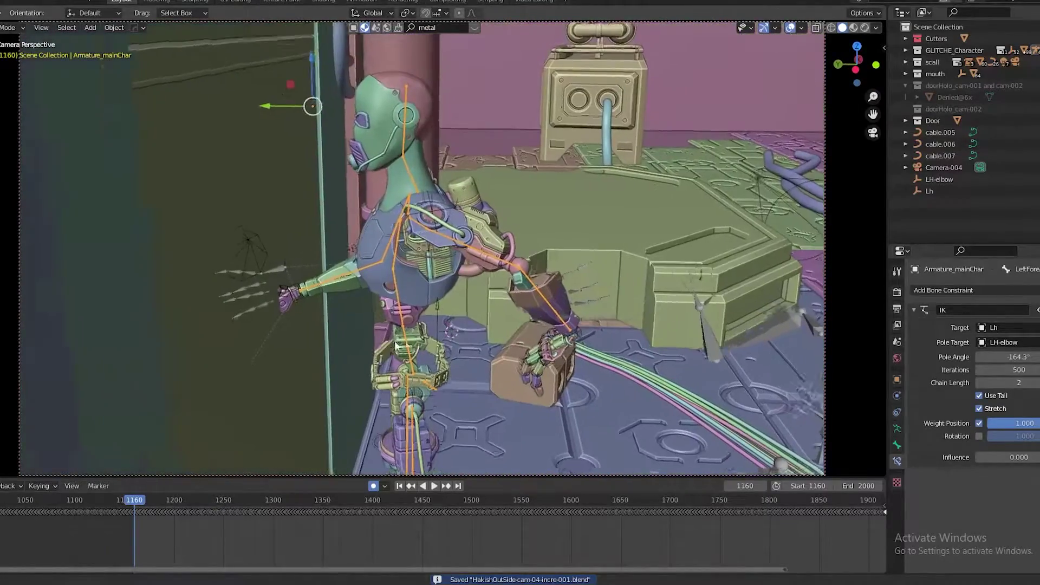
{"action": "left_click", "coordinate": [509, 262]}
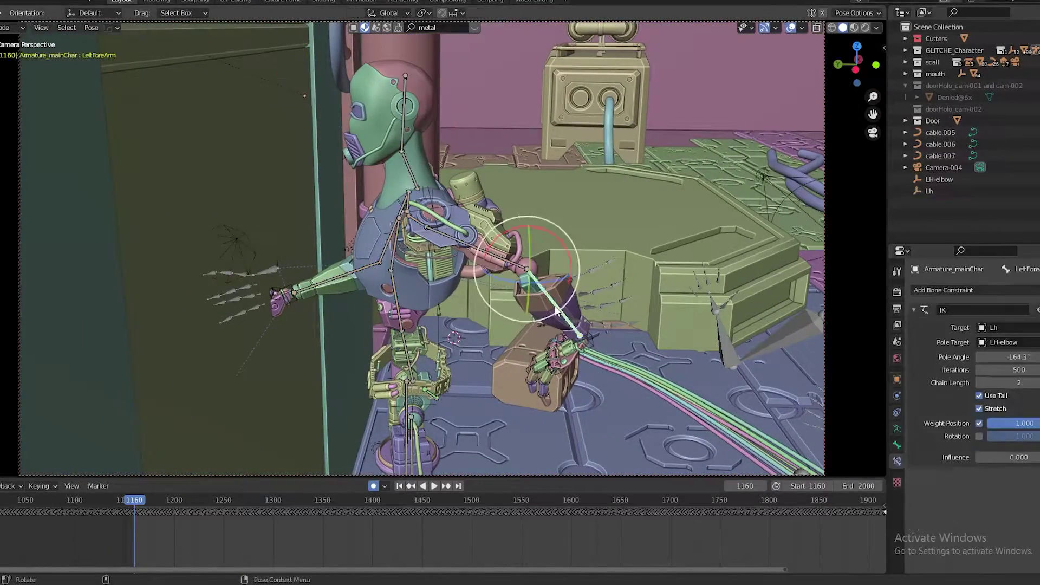
{"action": "key", "text": "ctrl+s"}
{"action": "key", "text": "space"}
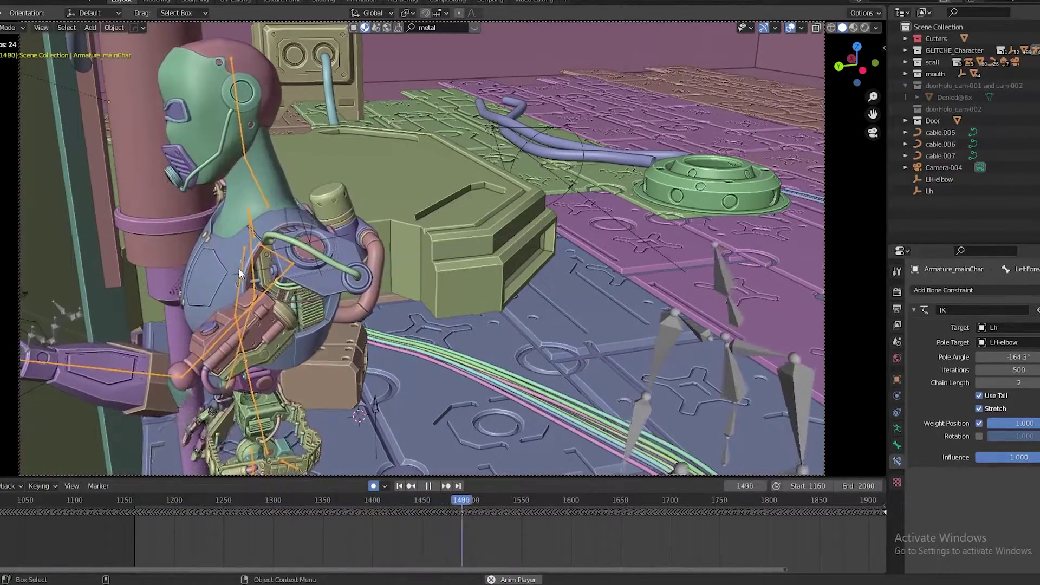
{"action": "key", "text": "space"}
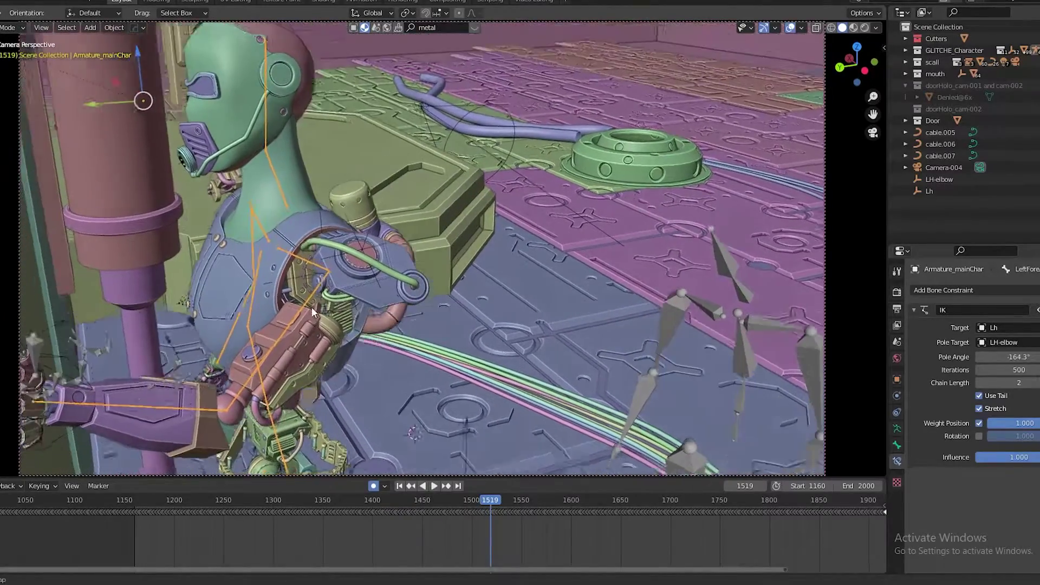
{"action": "key", "text": "ctrl+s"}
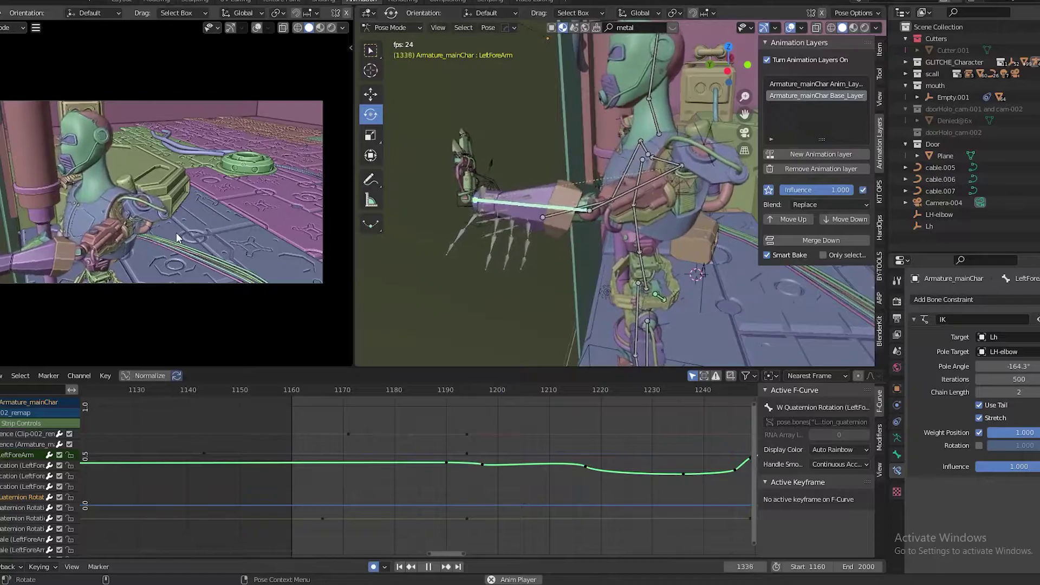
- Select the RightArm bone and decimate its rotation curves
{"action": "key", "text": "space"}
{"action": "middle_click_drag", "start_coordinate": [675, 293], "coordinate": [640, 260]}
{"action": "left_click", "coordinate": [626, 254]}
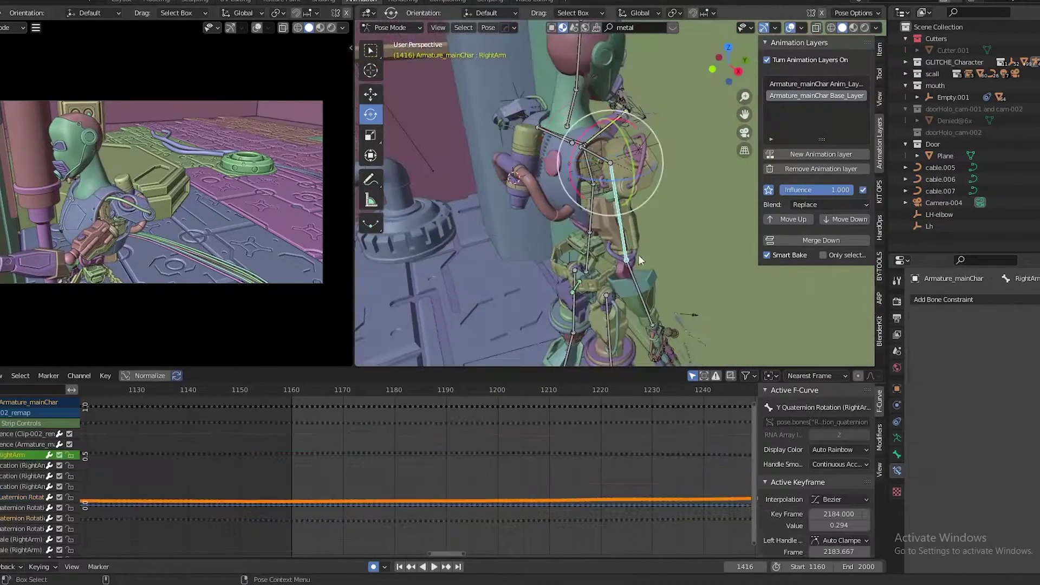
{"action": "scroll", "coordinate": [38, 477], "scroll_direction": "down", "scroll_amount": 2}
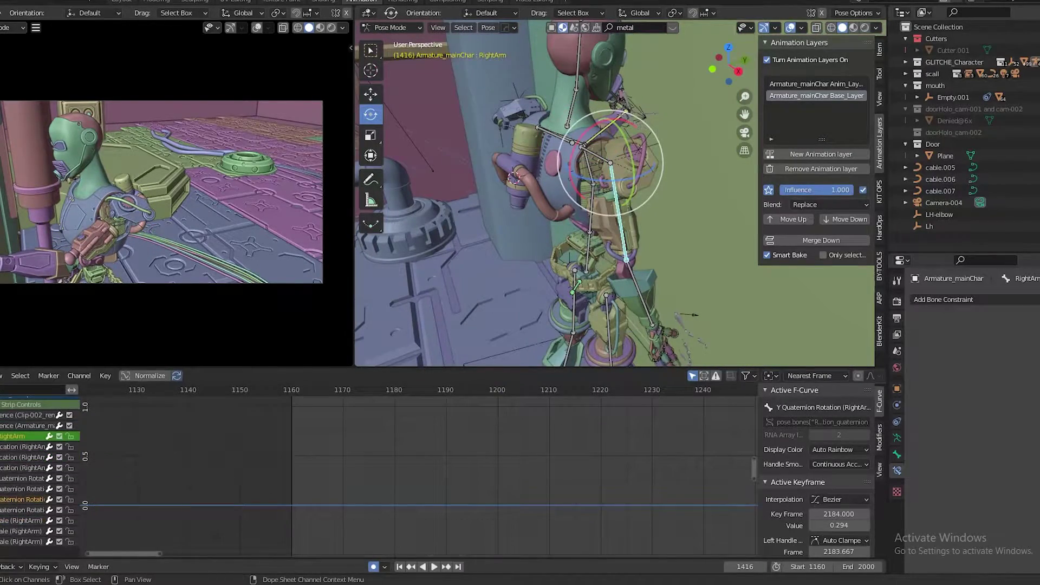
{"action": "key", "text": "Home"}
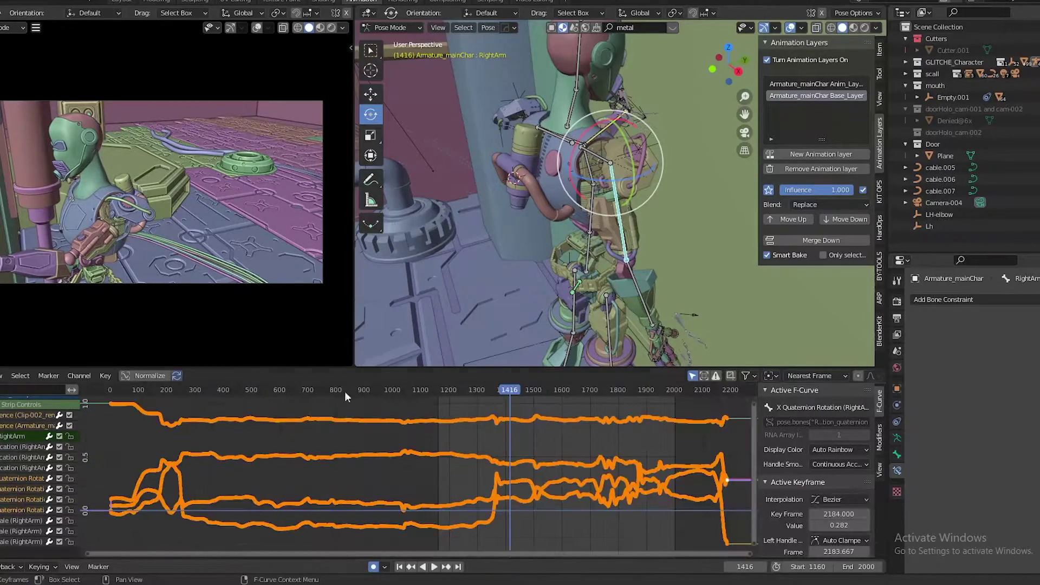
{"action": "left_click", "coordinate": [198, 158]}
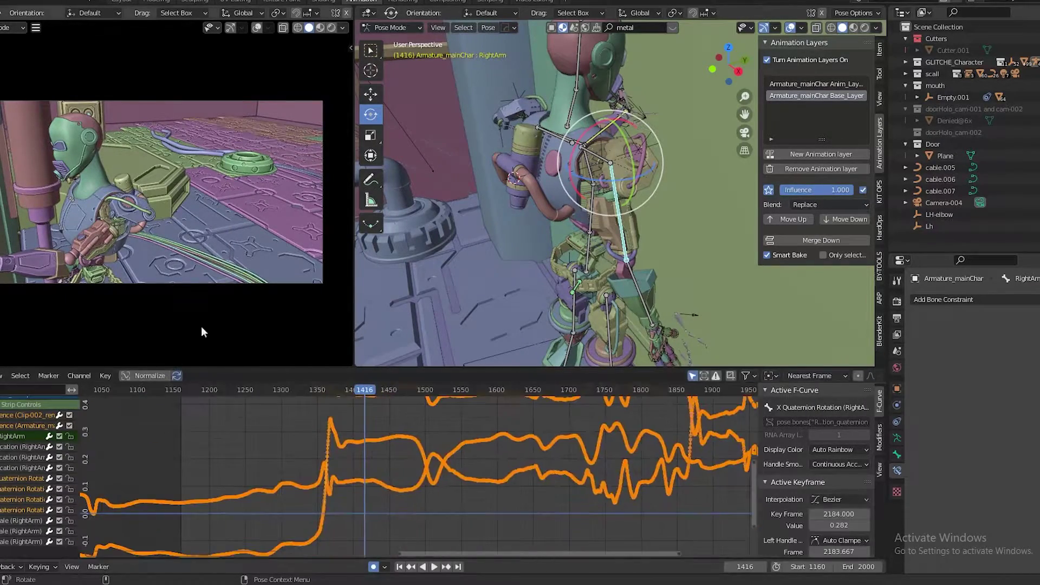
{"action": "left_click", "coordinate": [105, 376]}
{"action": "left_click", "coordinate": [157, 160]}
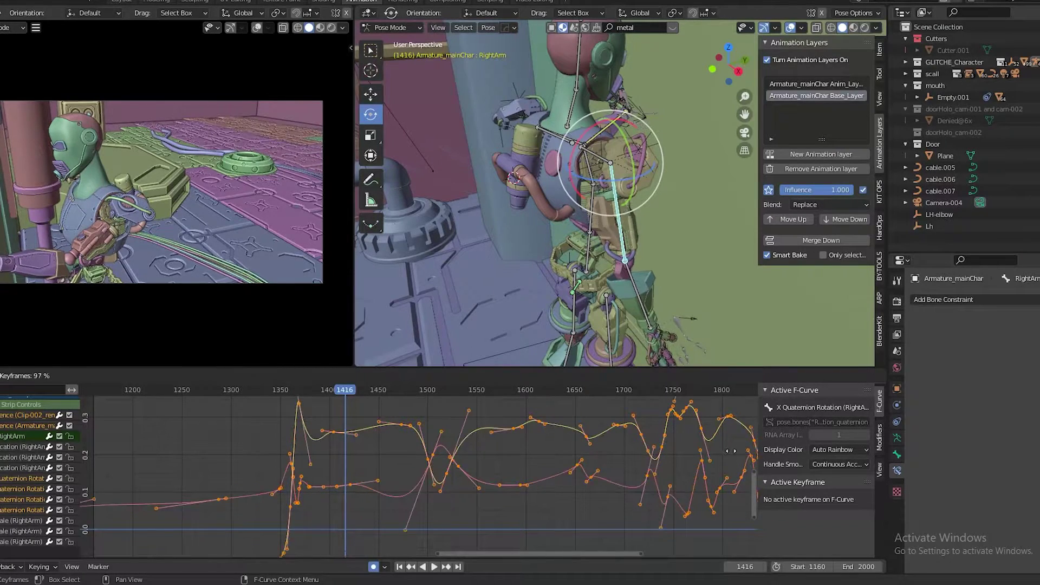
- Decimate the RightForeArm curves using Allowed Change and save the file
{"action": "left_click", "coordinate": [427, 477]}
{"action": "key", "text": "ctrl+z"}
{"action": "key", "text": "ctrl+z"}
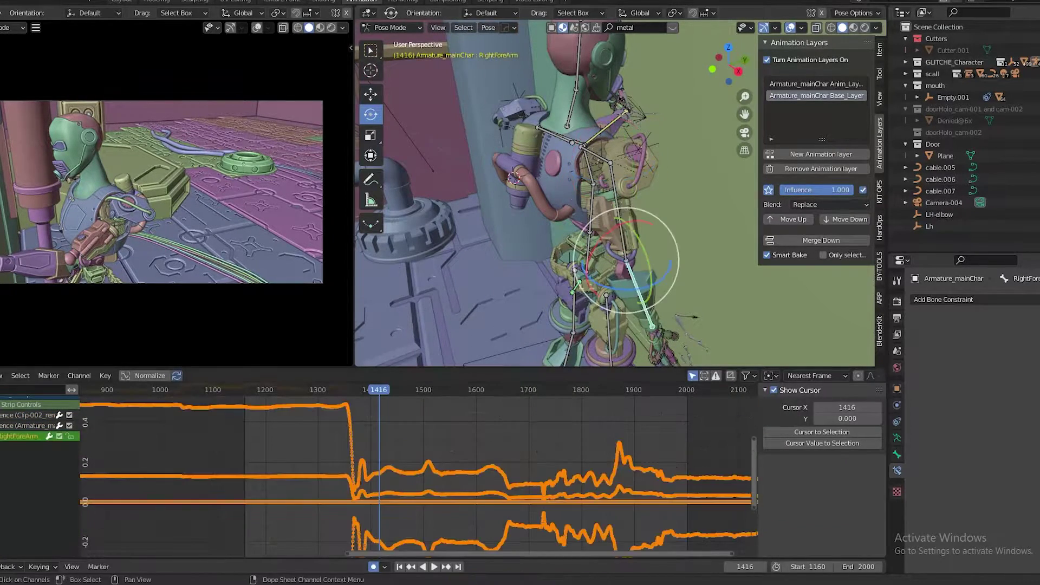
{"action": "left_click", "coordinate": [105, 376]}
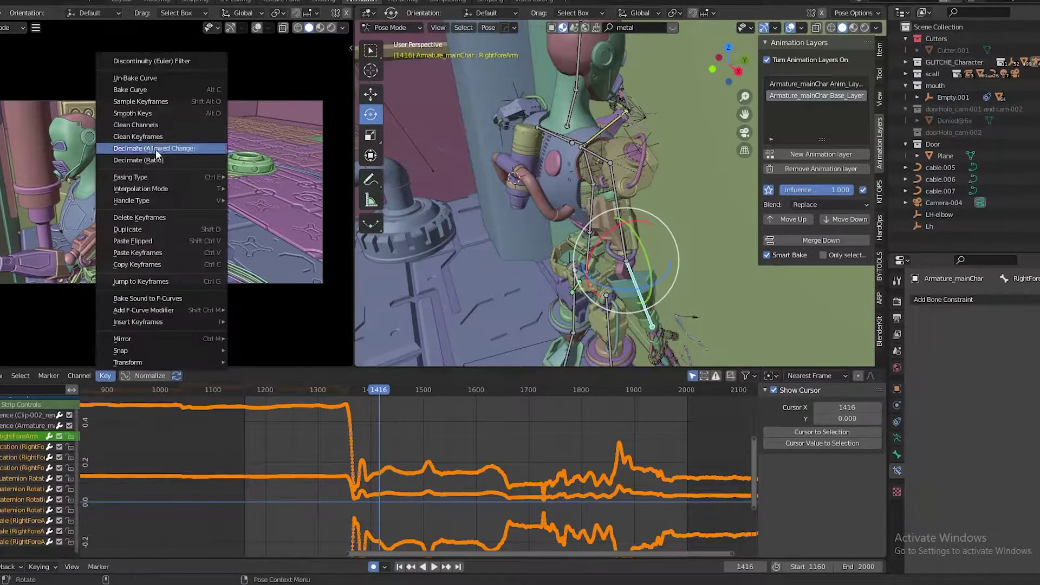
{"action": "left_click", "coordinate": [155, 148]}
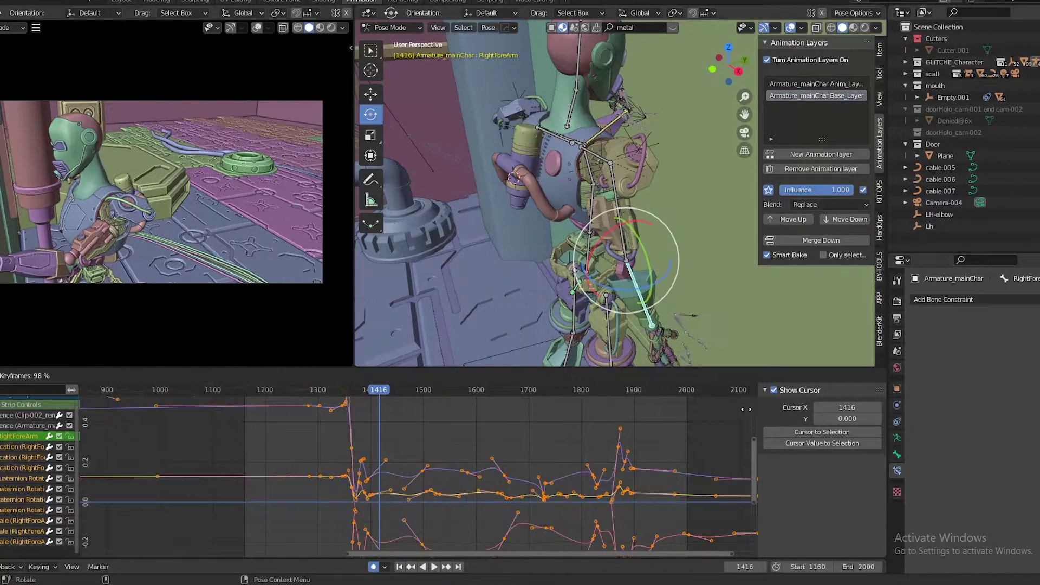
{"action": "left_click", "coordinate": [417, 428]}
{"action": "key", "text": "ctrl+s"}
{"action": "left_click", "coordinate": [263, 395]}
{"action": "key", "text": "space"}
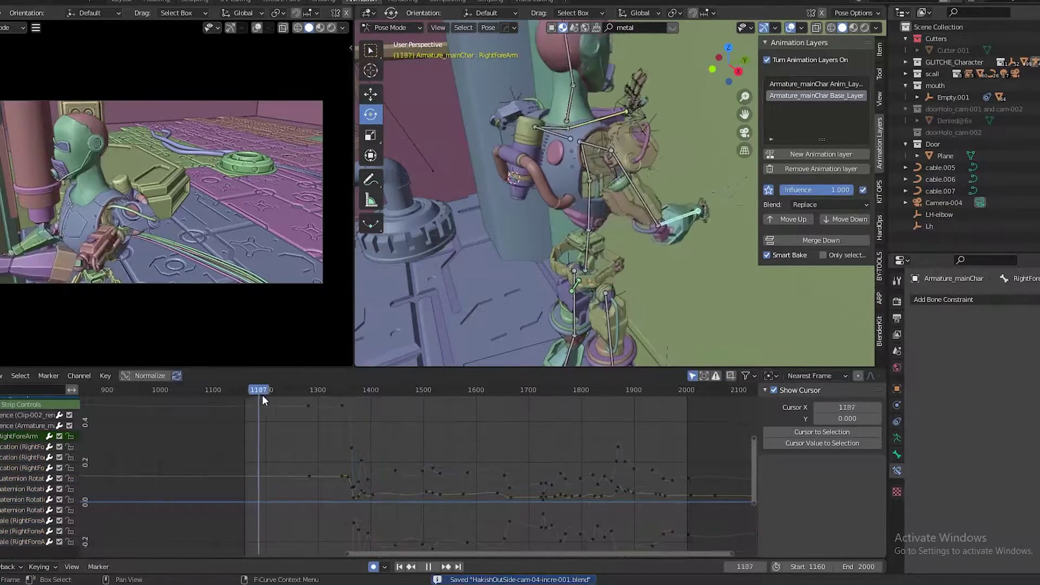
{"action": "left_click_drag", "start_coordinate": [263, 395], "coordinate": [363, 423]}
{"action": "scroll", "coordinate": [400, 433], "scroll_direction": "down", "scroll_amount": 2}
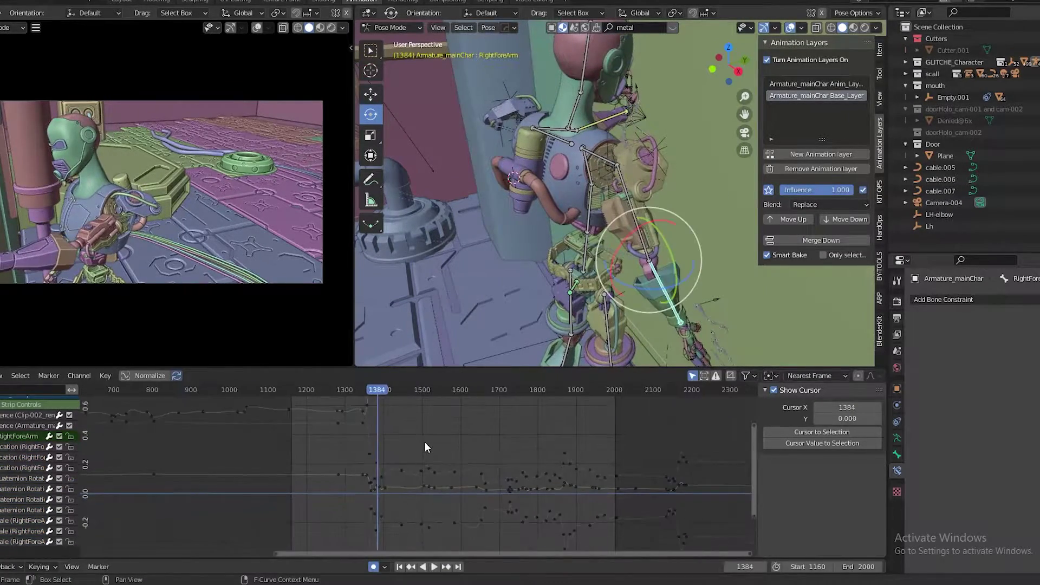
{"action": "key", "text": "shift+Left"}
{"action": "key", "text": "space"}
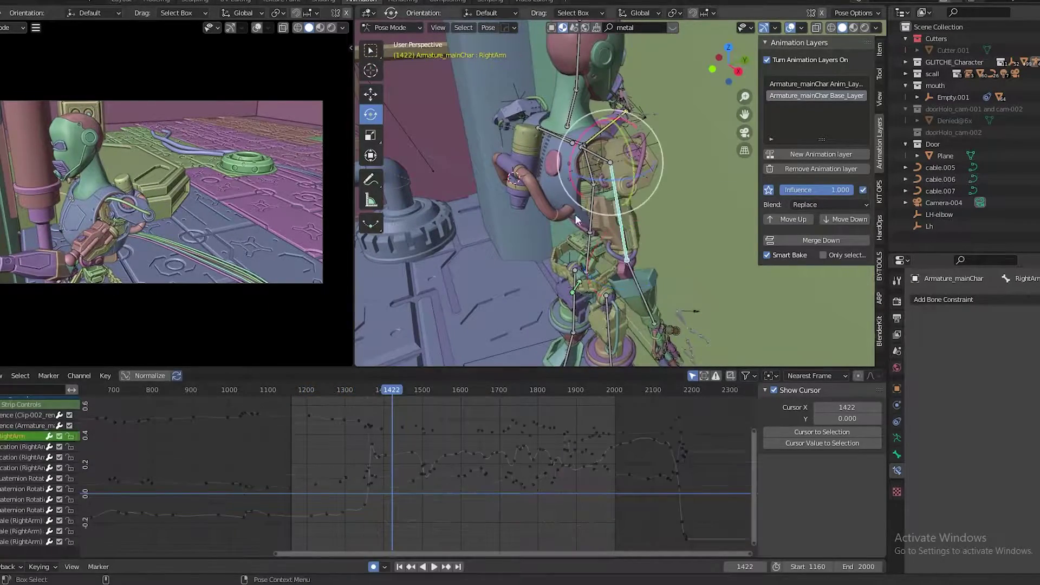
{"action": "left_click", "coordinate": [438, 420]}
{"action": "key", "text": "KP_Decimal"}
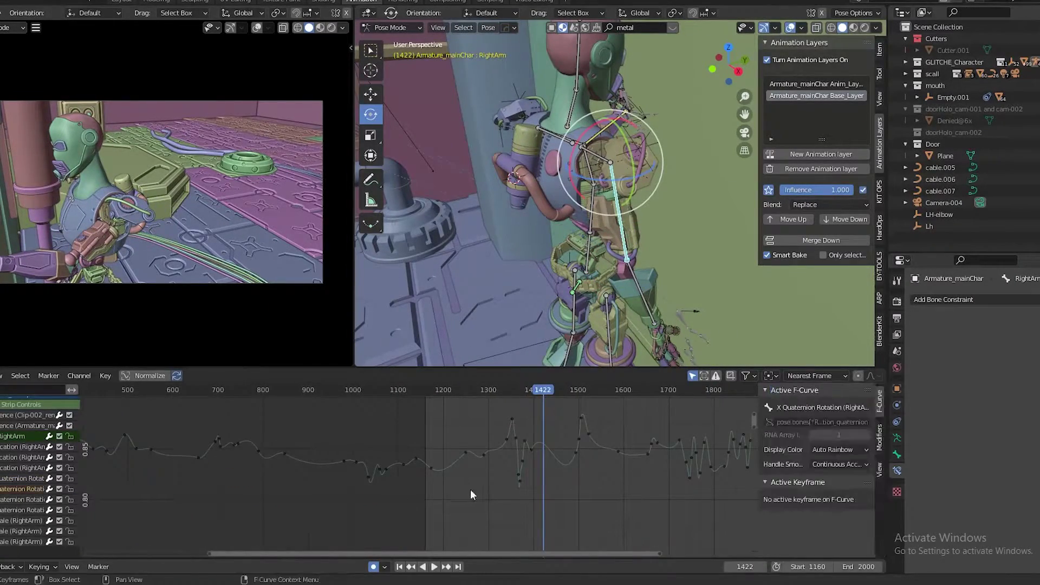
{"action": "left_click", "coordinate": [460, 458]}
{"action": "key", "text": "Home"}
{"action": "left_click_drag", "start_coordinate": [416, 392], "coordinate": [523, 411]}
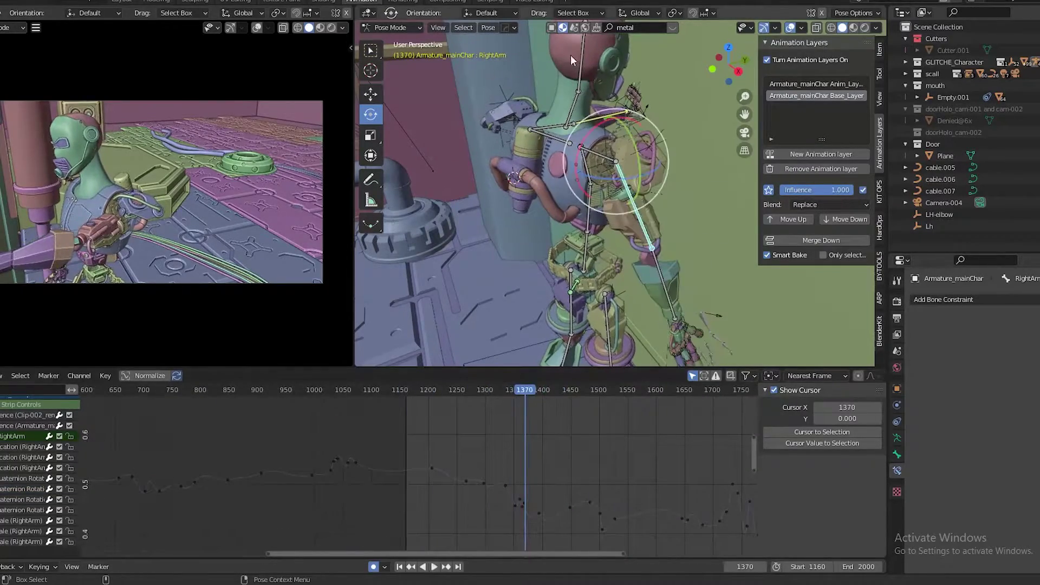
{"action": "middle_click_drag", "start_coordinate": [694, 219], "coordinate": [542, 335]}
{"action": "left_click_drag", "start_coordinate": [519, 390], "coordinate": [527, 391]}
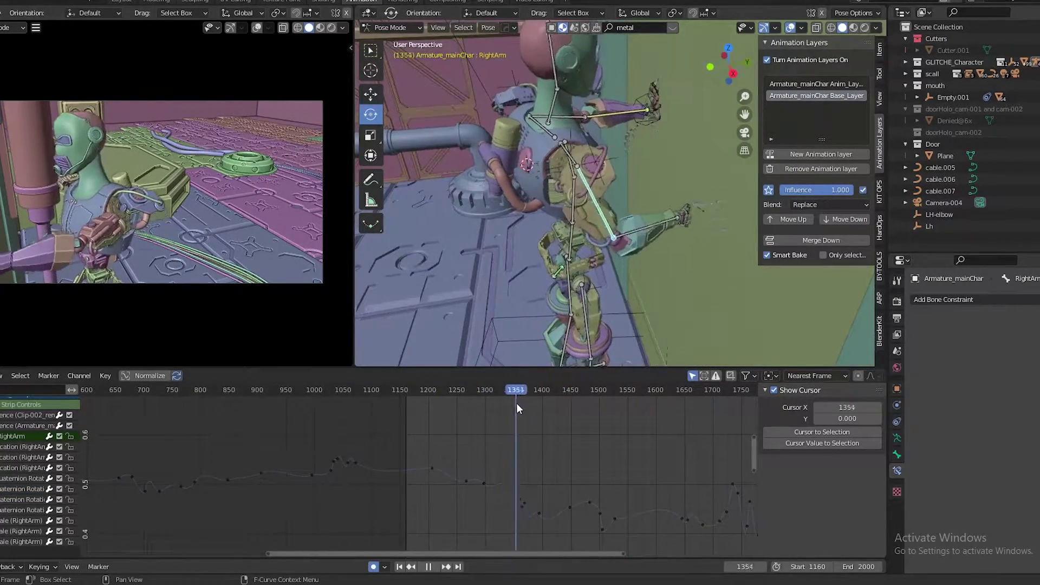
- Enlarge the RightForeArm quaternion curves full-screen and insert keyframes at frame 1160
{"action": "left_click", "coordinate": [5, 487]}
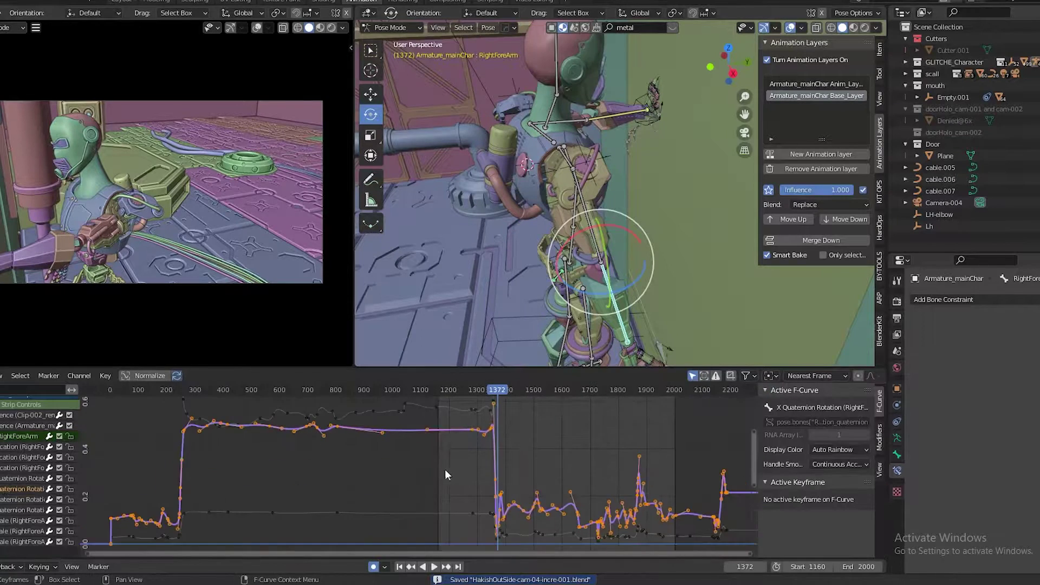
{"action": "key", "text": "Home"}
{"action": "left_click", "coordinate": [399, 457]}
{"action": "key", "text": "ctrl+space"}
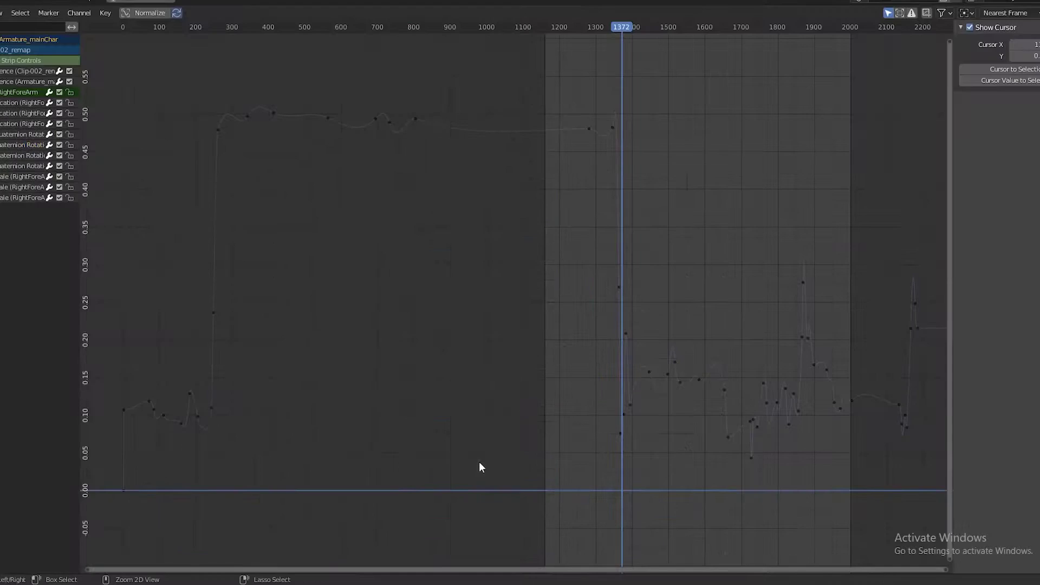
{"action": "left_click_drag", "start_coordinate": [399, 102], "coordinate": [503, 305]}
{"action": "key", "text": "shift+Left"}
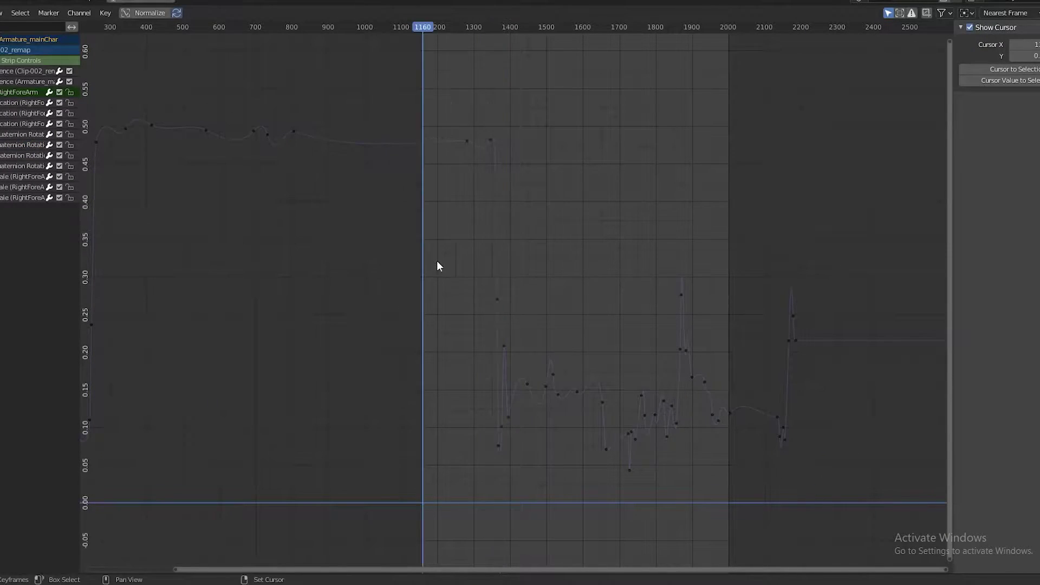
{"action": "key", "text": "i"}
{"action": "left_click", "coordinate": [461, 249]}
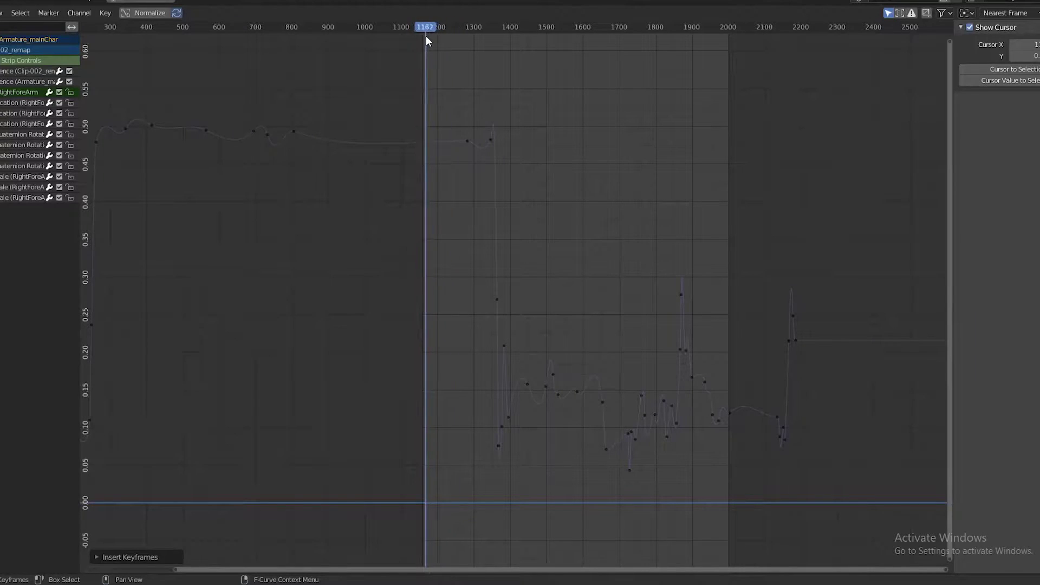
- Adjust the frame 1161 key, delete the spike keys, and restore the layout to play back
{"action": "left_click", "coordinate": [417, 130]}
{"action": "left_click", "coordinate": [445, 176]}
{"action": "key", "text": "ctrl+z"}
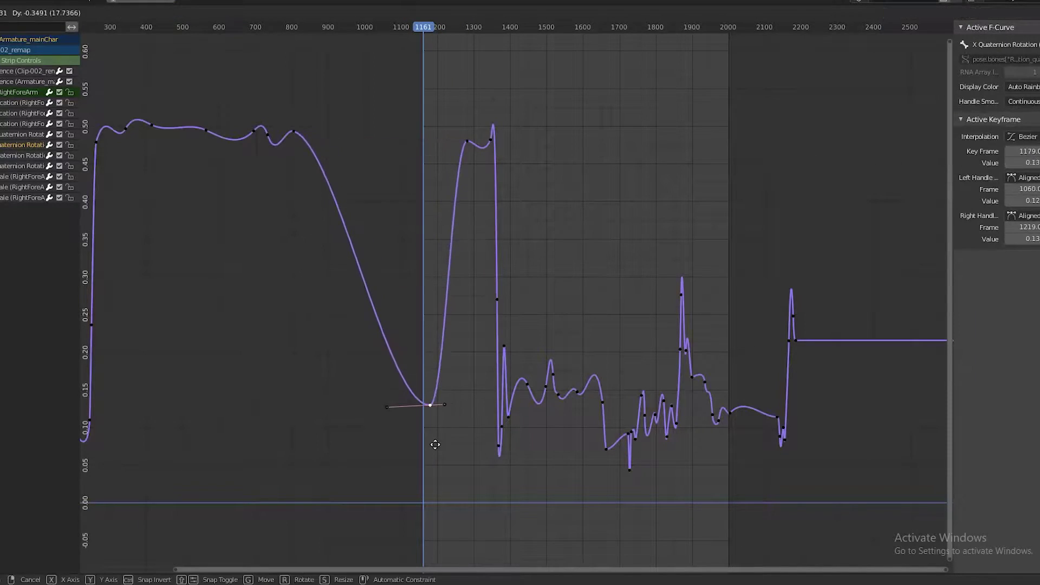
{"action": "key", "text": "ctrl+z"}
{"action": "left_click", "coordinate": [480, 423]}
{"action": "left_click", "coordinate": [505, 344]}
{"action": "key", "text": "x"}
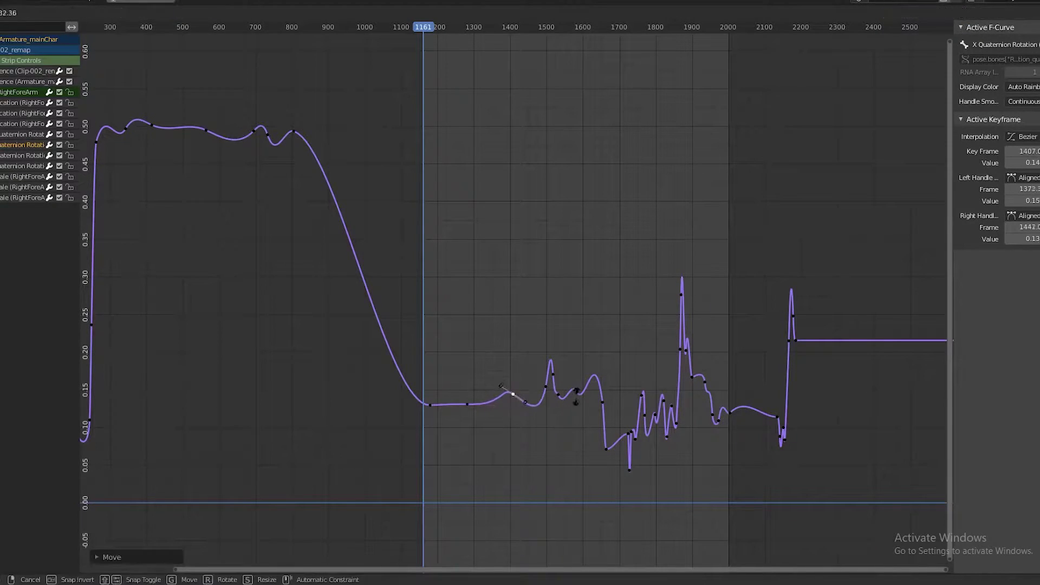
{"action": "key", "text": "Return"}
{"action": "key", "text": "ctrl+space"}
{"action": "key", "text": "space"}
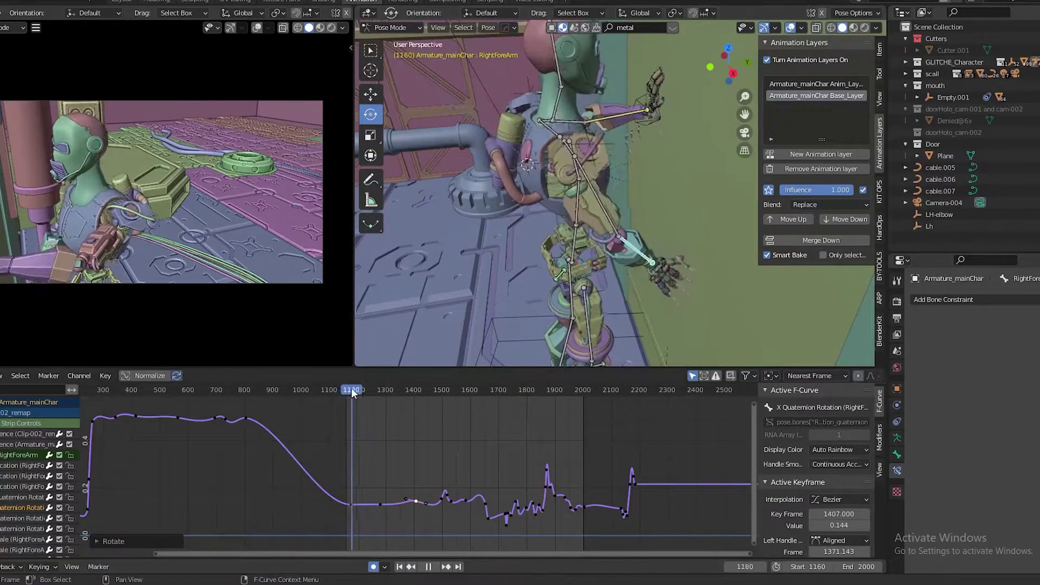
- Move the Y rotation keys from frames 1260–1300 so the curve rises at frame 1160
{"action": "key", "text": "space"}
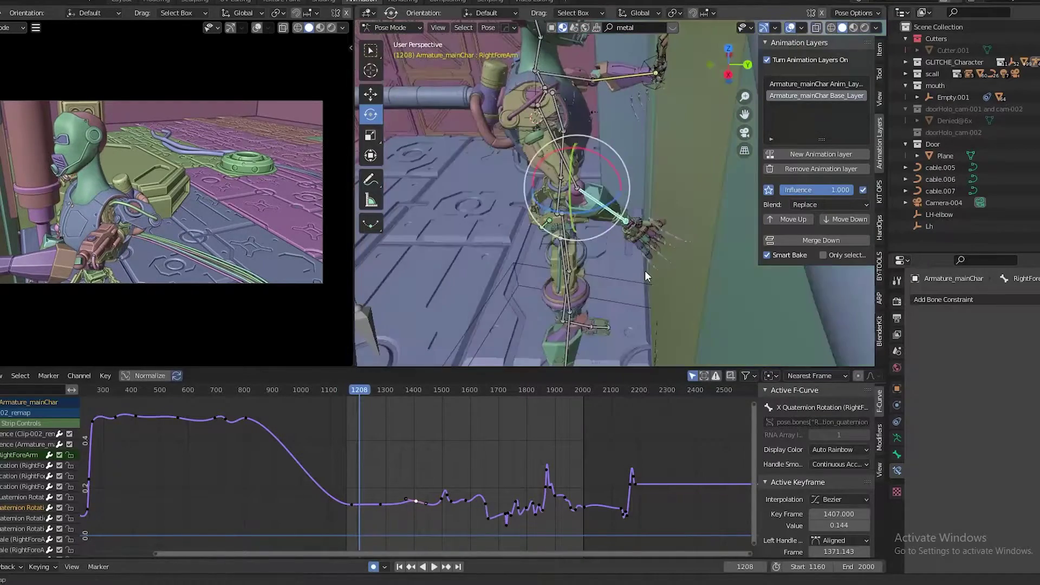
{"action": "middle_click_drag", "start_coordinate": [645, 276], "coordinate": [33, 526]}
{"action": "key", "text": "Home"}
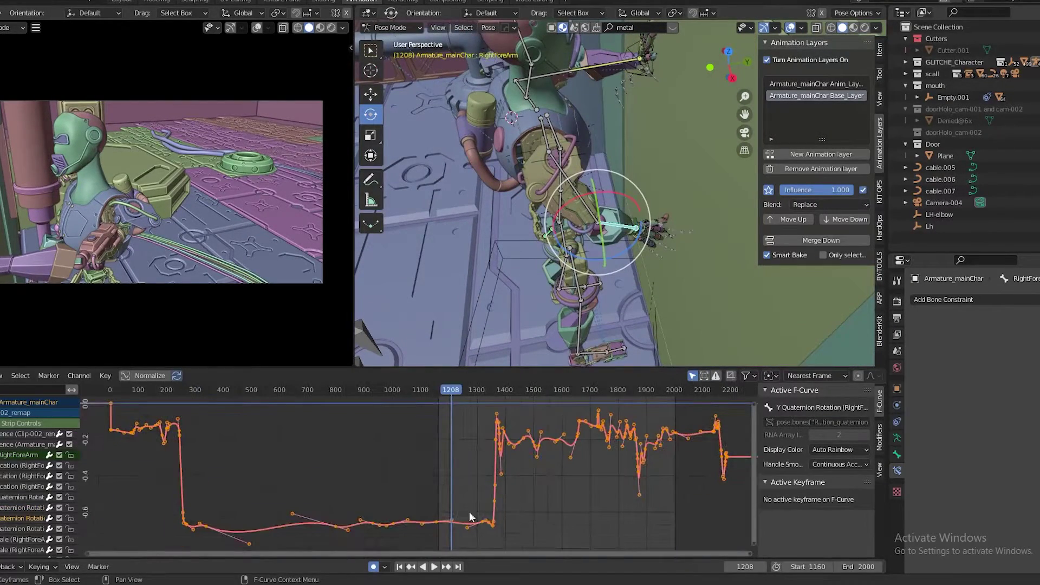
{"action": "key", "text": "shift+Left"}
{"action": "left_click", "coordinate": [420, 457]}
{"action": "left_click_drag", "start_coordinate": [455, 477], "coordinate": [506, 537]}
{"action": "key", "text": "g"}
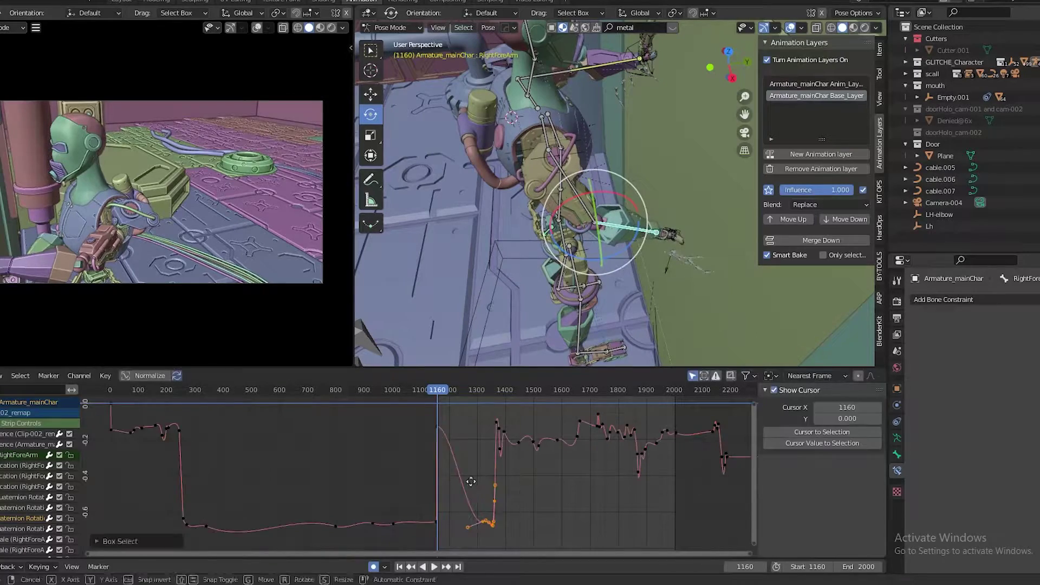
{"action": "scroll", "coordinate": [506, 448], "scroll_direction": "up", "scroll_amount": 1}
{"action": "left_click_drag", "start_coordinate": [480, 415], "coordinate": [508, 457]}
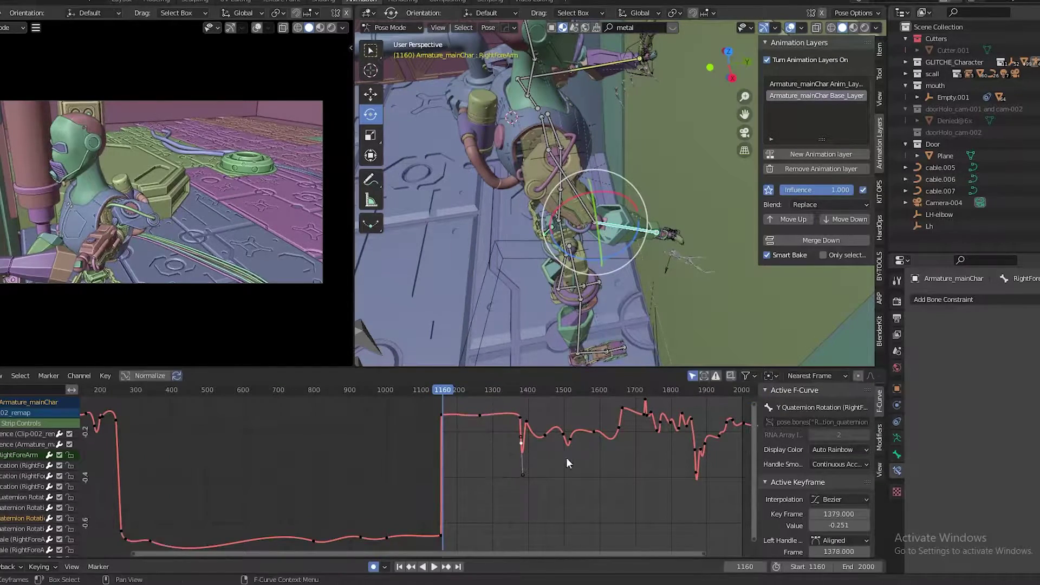
{"action": "key", "text": "space"}
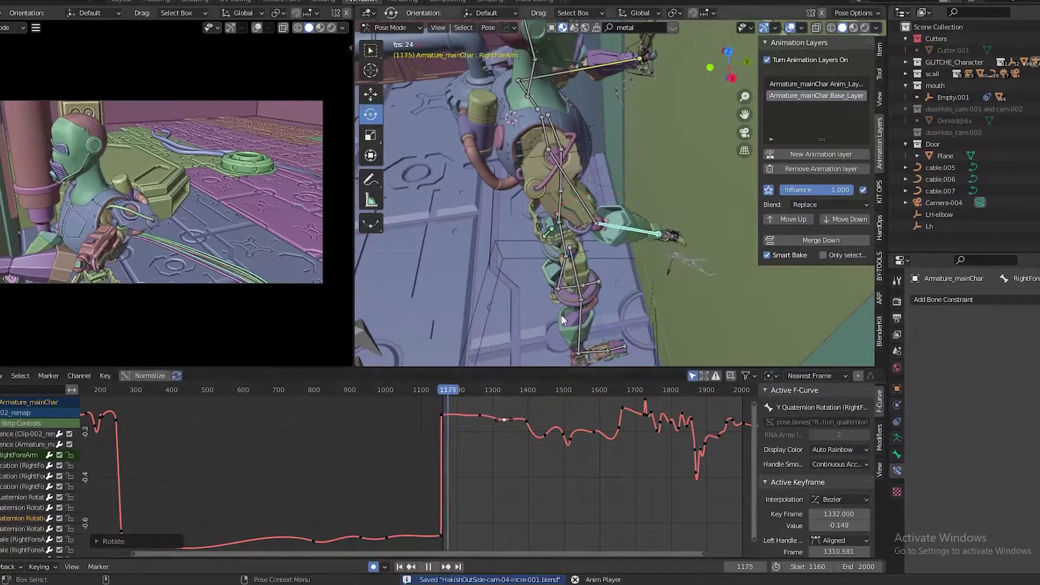
{"action": "key", "text": "Escape"}
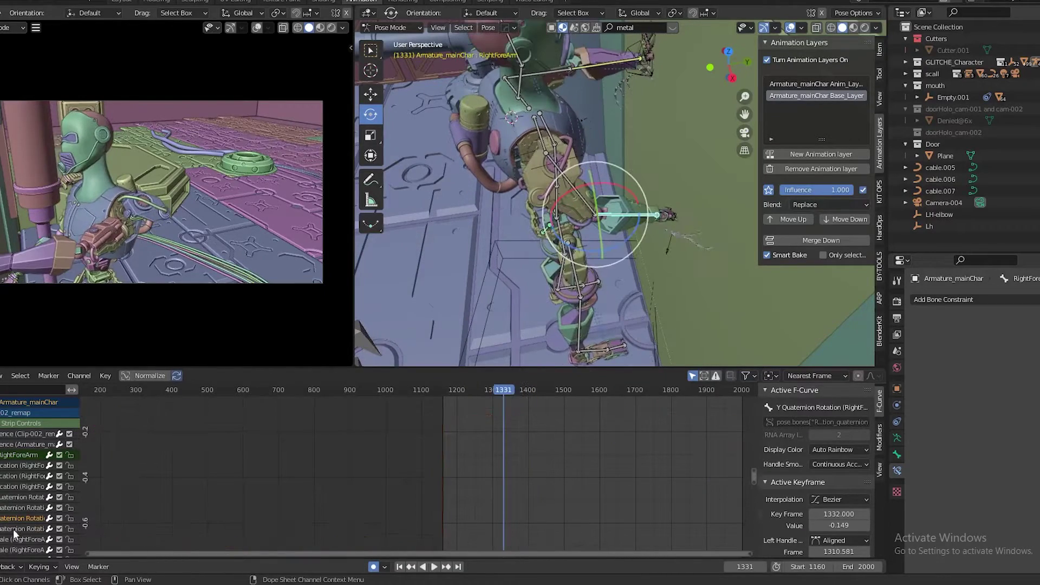
- Lower the high plateau keys near frame 1290 on the Z rotation curve
{"action": "key", "text": "Home"}
{"action": "key", "text": "shift+Left"}
{"action": "left_click", "coordinate": [448, 456]}
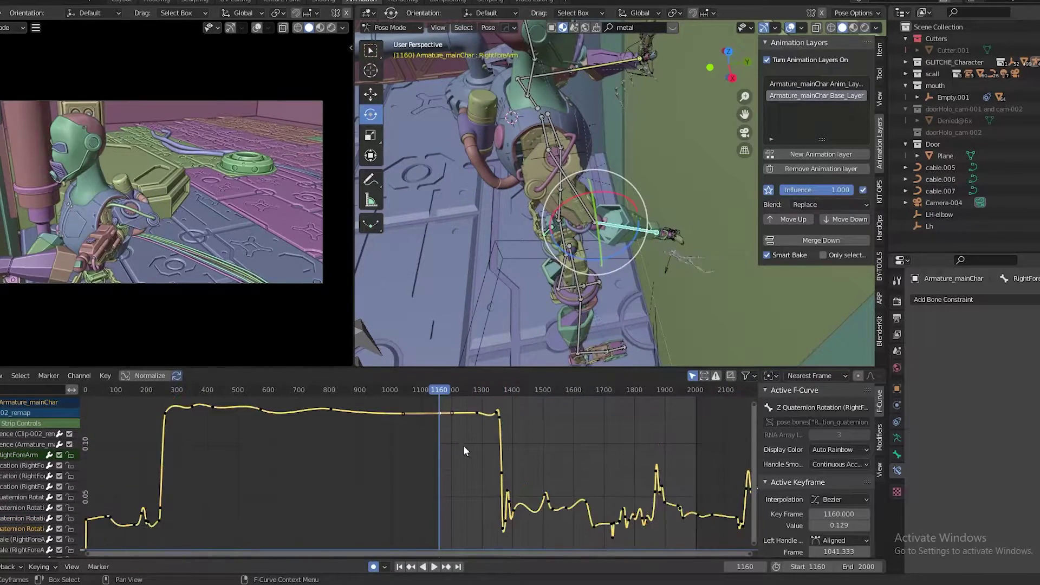
{"action": "key", "text": "g"}
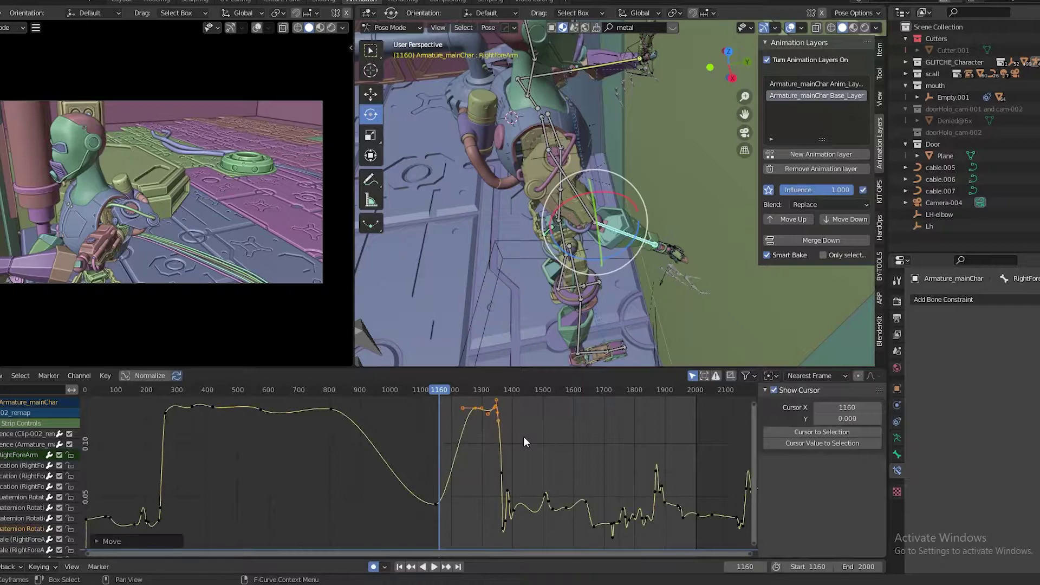
{"action": "left_click", "coordinate": [477, 411]}
{"action": "key", "text": "g"}
{"action": "left_click", "coordinate": [551, 424]}
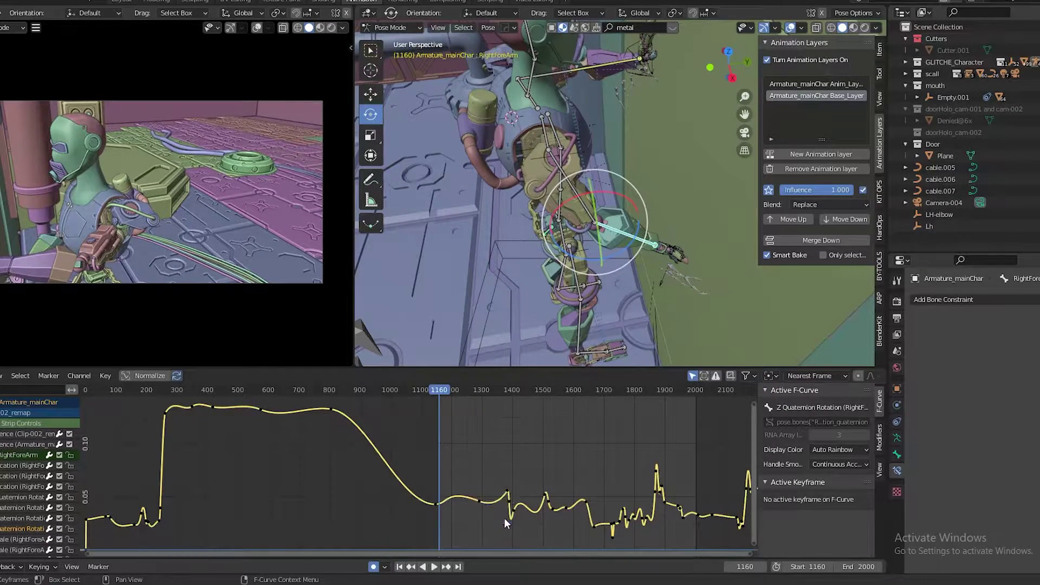
- Delete the leftover Z rotation keys near frame 1367 and play back the arm
{"action": "left_click", "coordinate": [505, 517]}
{"action": "key", "text": "x"}
{"action": "left_click", "coordinate": [515, 483]}
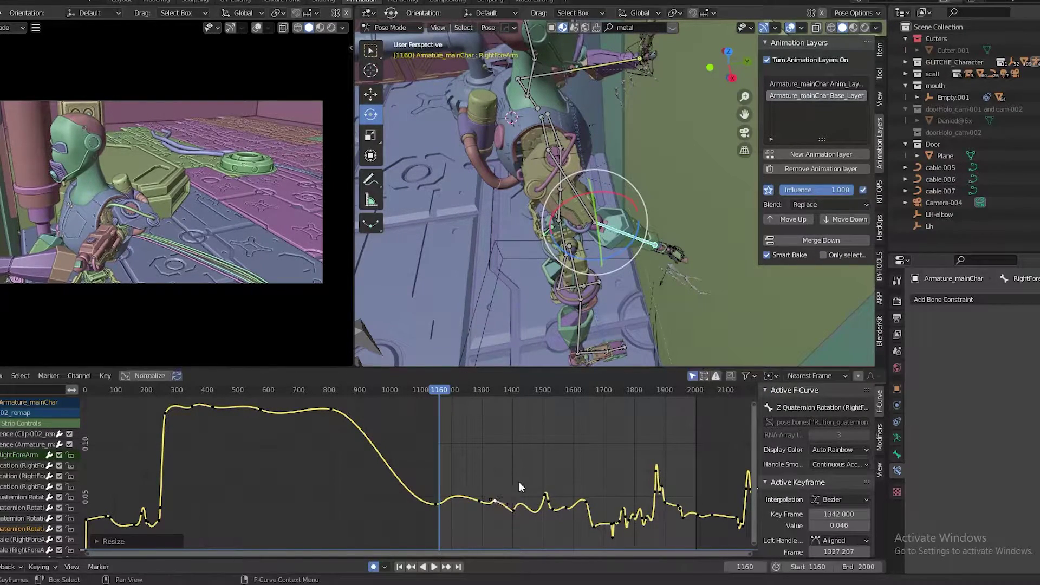
{"action": "key", "text": "space"}
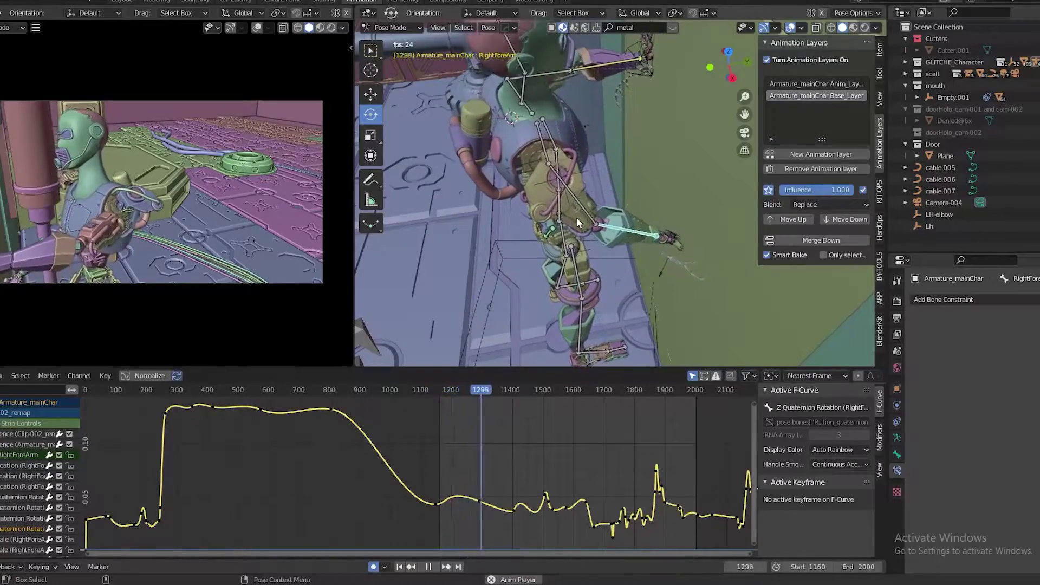
{"action": "key", "text": "space"}
{"action": "left_click_drag", "start_coordinate": [456, 394], "coordinate": [503, 409]}
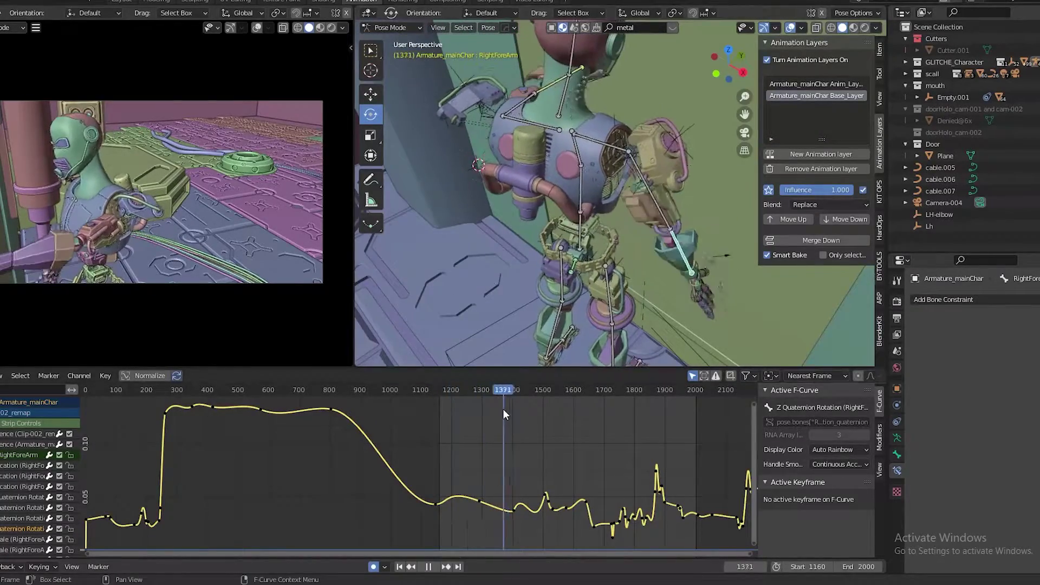
- Select the RightArm bone and show its quaternion rotation curves from the start frame
{"action": "left_click", "coordinate": [633, 172]}
{"action": "key", "text": "Home"}
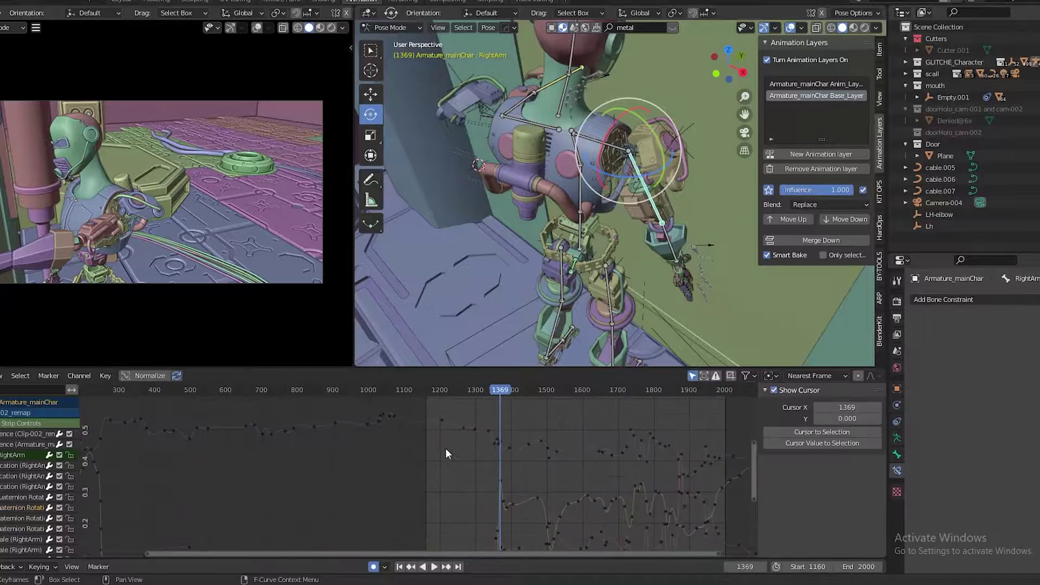
{"action": "key", "text": "shift+Left"}
{"action": "left_click", "coordinate": [13, 509]}
{"action": "left_click", "coordinate": [14, 515], "text": "shift"}
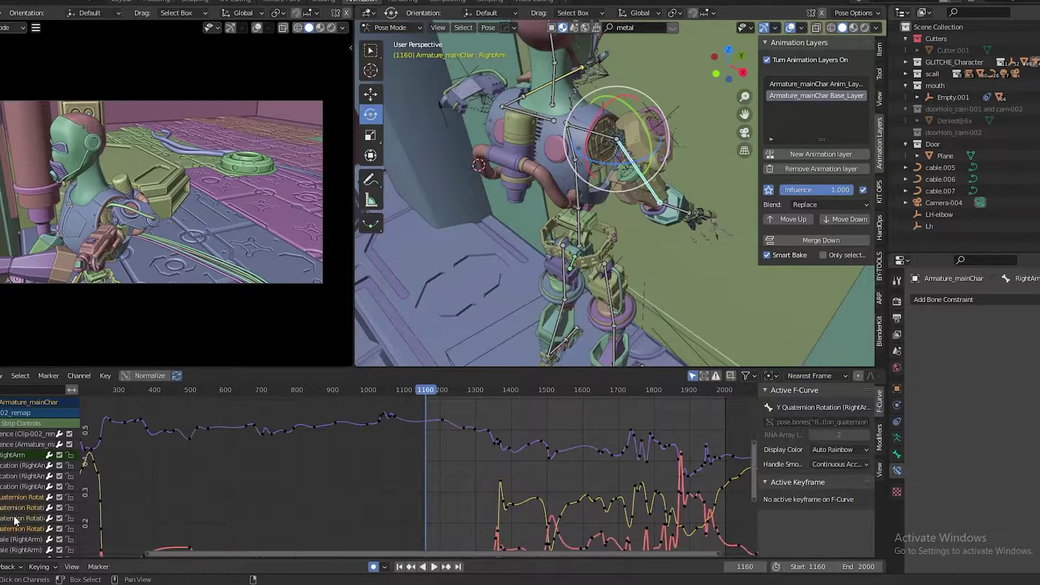
{"action": "key", "text": "i"}
{"action": "left_click", "coordinate": [363, 455]}
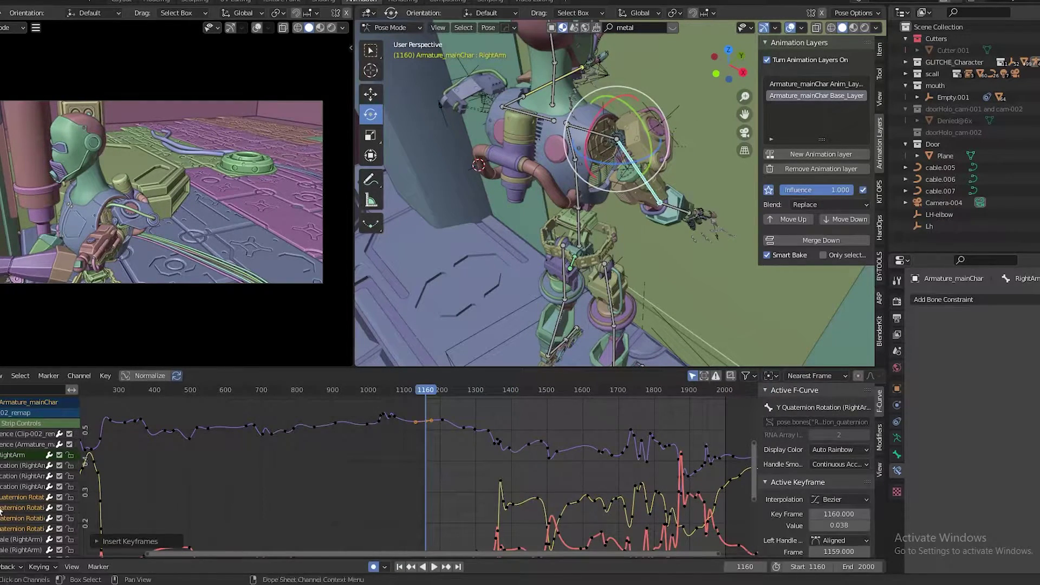
- Try deleting the W rotation keys just after frame 1160, then undo the deletion
{"action": "left_click_drag", "start_coordinate": [513, 492], "coordinate": [458, 452]}
{"action": "left_click", "coordinate": [449, 478]}
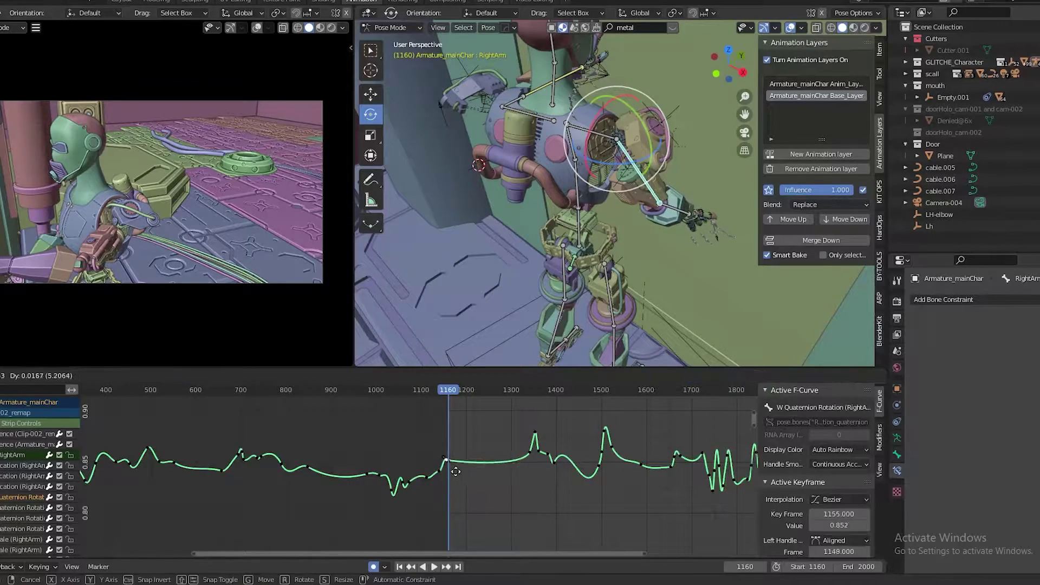
{"action": "key", "text": "Home"}
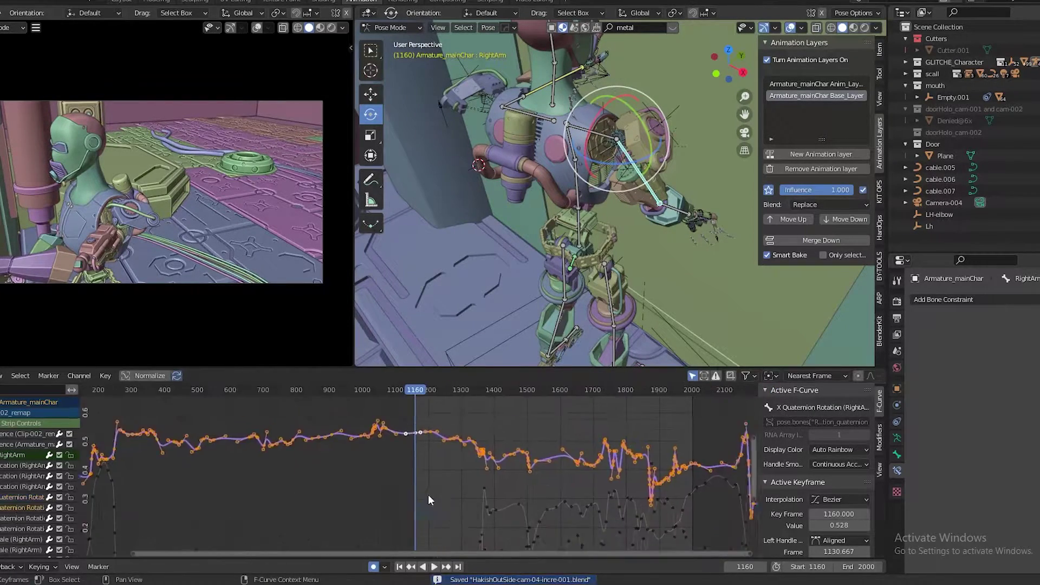
{"action": "left_click_drag", "start_coordinate": [414, 449], "coordinate": [453, 474]}
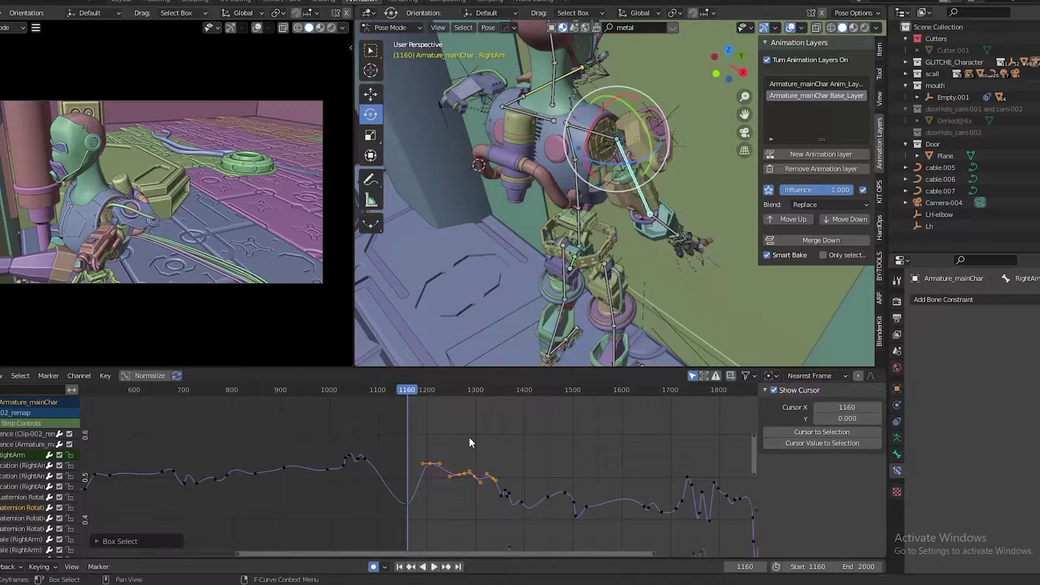
{"action": "key", "text": "Delete"}
{"action": "left_click", "coordinate": [498, 495]}
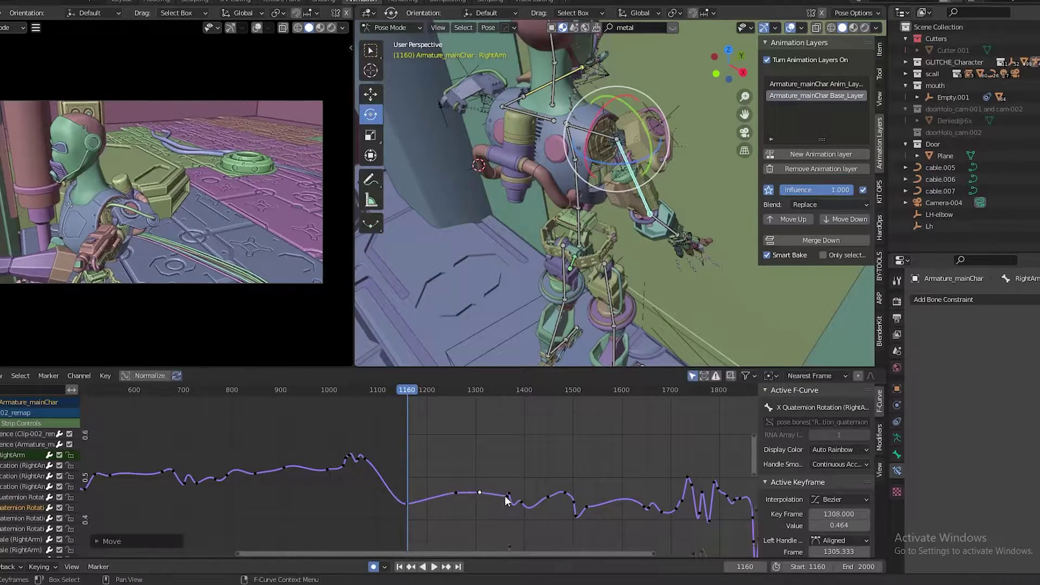
{"action": "key", "text": "ctrl+z"}
- Select the Y rotation key near frame 1167 and start moving it level
{"action": "left_click", "coordinate": [451, 501]}
{"action": "key", "text": "Home"}
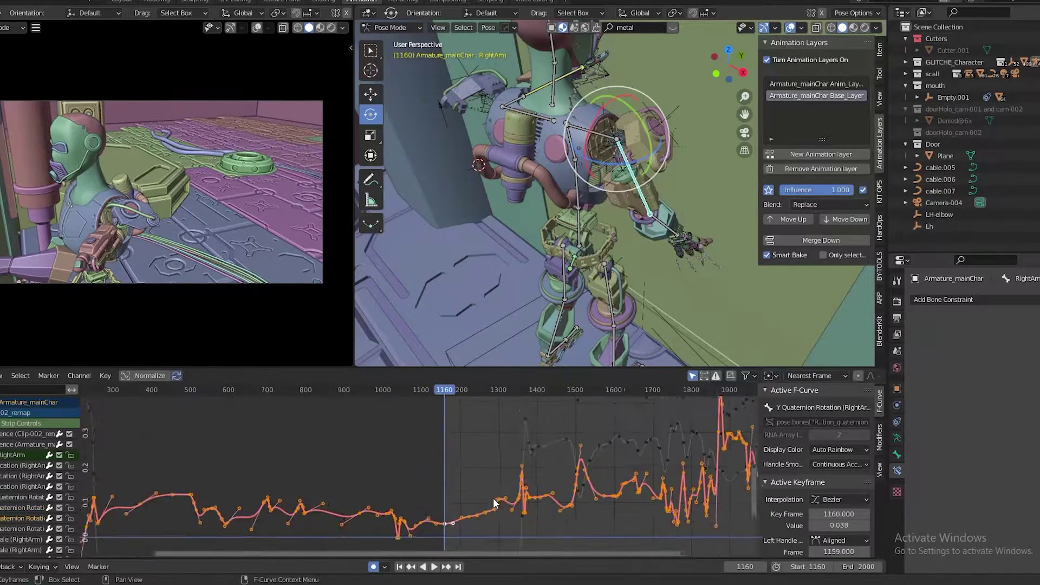
{"action": "key", "text": "b"}
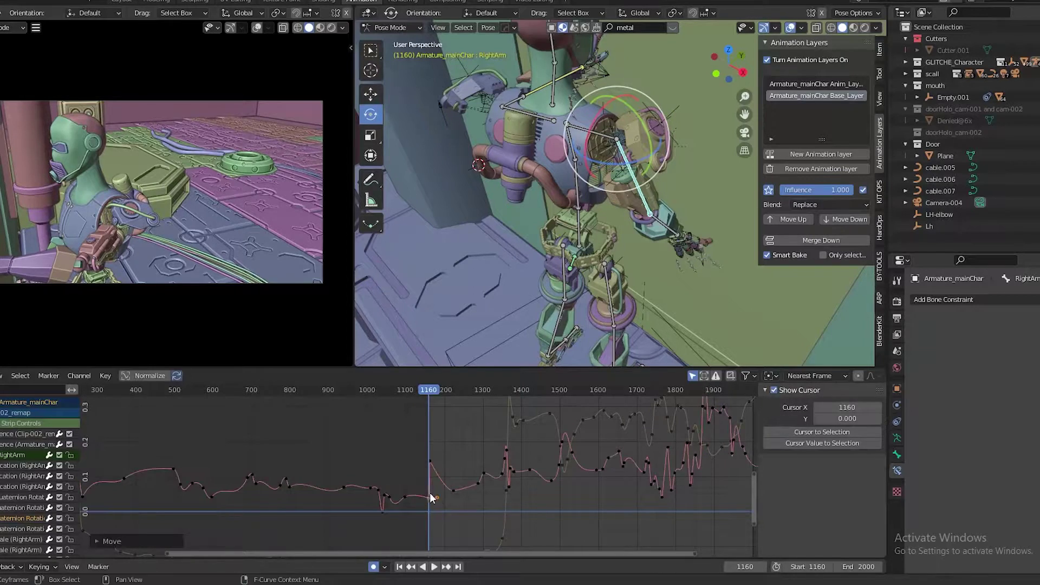
{"action": "left_click", "coordinate": [430, 462]}
{"action": "key", "text": "g"}
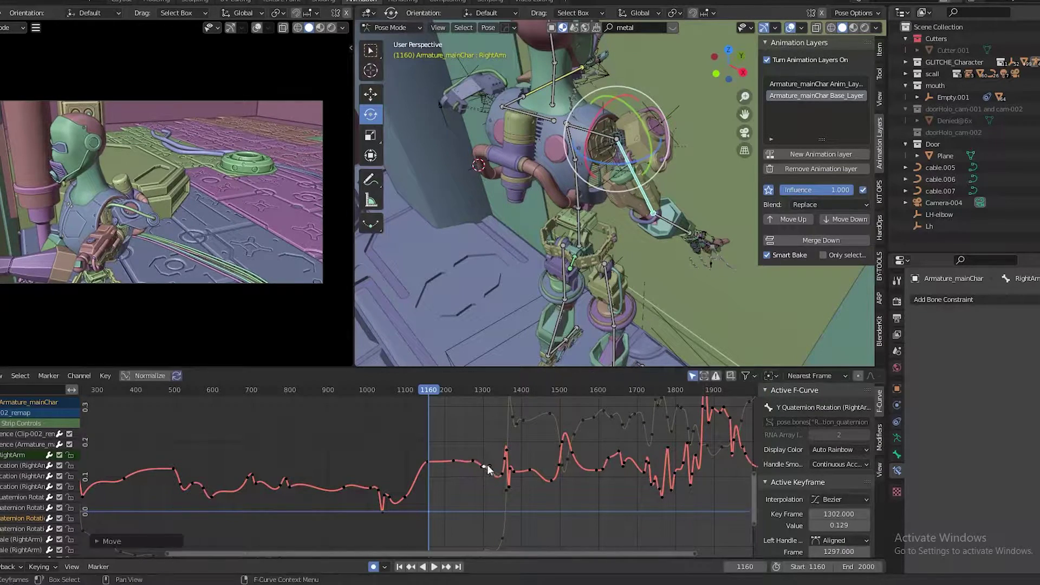
- Pull down the curve peak near frame 1365 and move two rotation keyframes in the Graph Editor
{"action": "left_click_drag", "start_coordinate": [507, 450], "coordinate": [510, 487]}
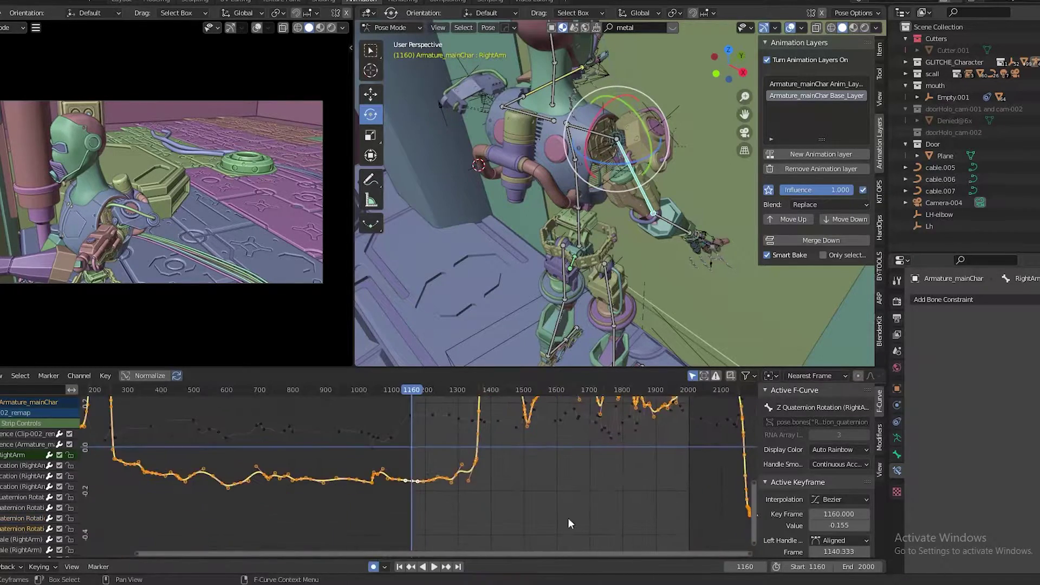
{"action": "left_click", "coordinate": [404, 524]}
{"action": "key", "text": "g"}
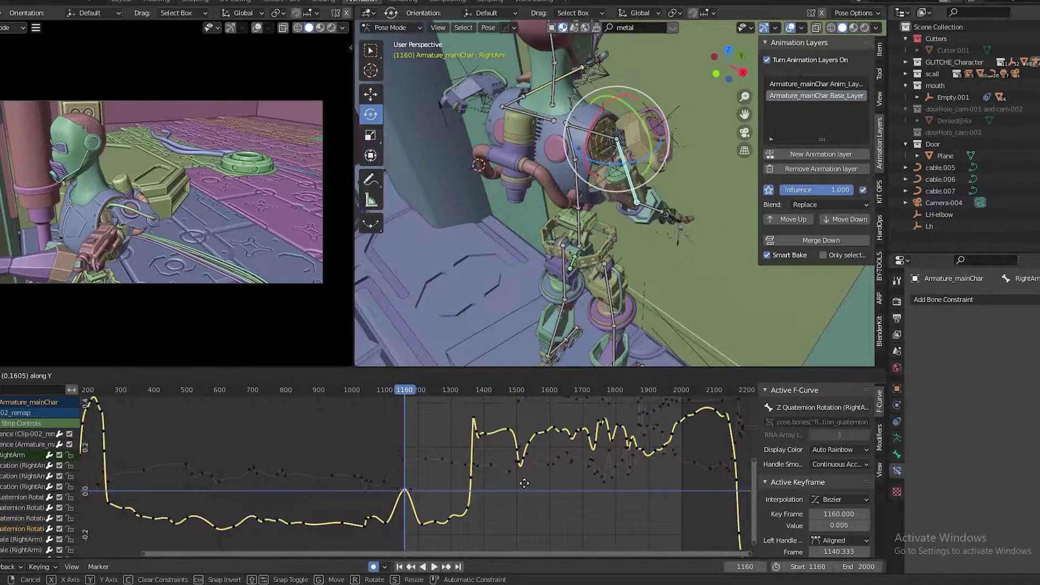
{"action": "mouse_move", "coordinate": [408, 390]}
{"action": "left_mouse_down"}
{"action": "mouse_move", "coordinate": [490, 390]}
{"action": "mouse_move", "coordinate": [422, 390]}
{"action": "left_mouse_up"}
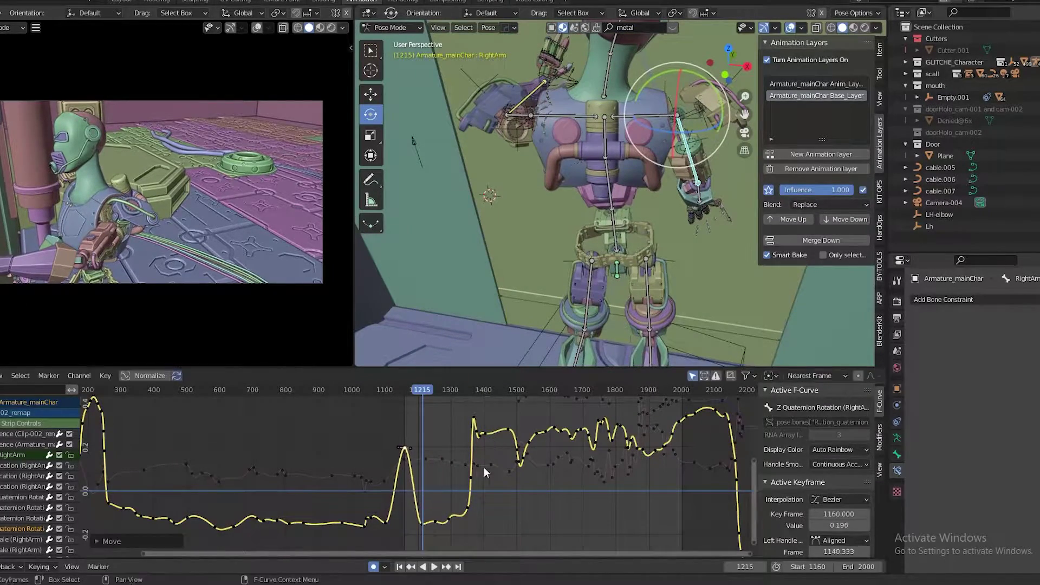
{"action": "left_click", "coordinate": [444, 521]}
{"action": "right_click", "coordinate": [471, 507]}
{"action": "key", "text": "g"}
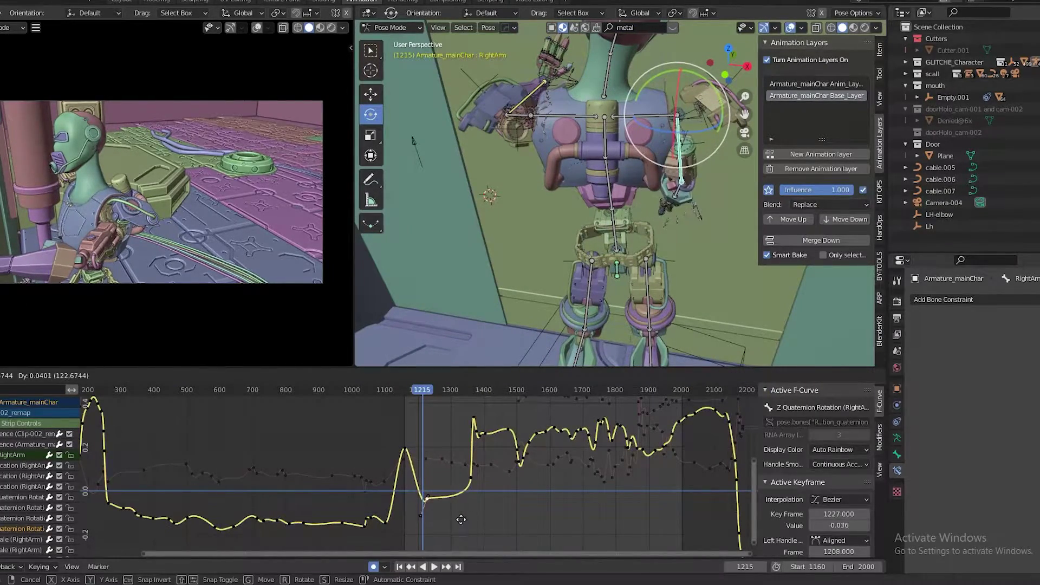
{"action": "left_click", "coordinate": [439, 518]}
- Play back the animation, then review the Y rotation channel around frame 1206
{"action": "key", "text": "space"}
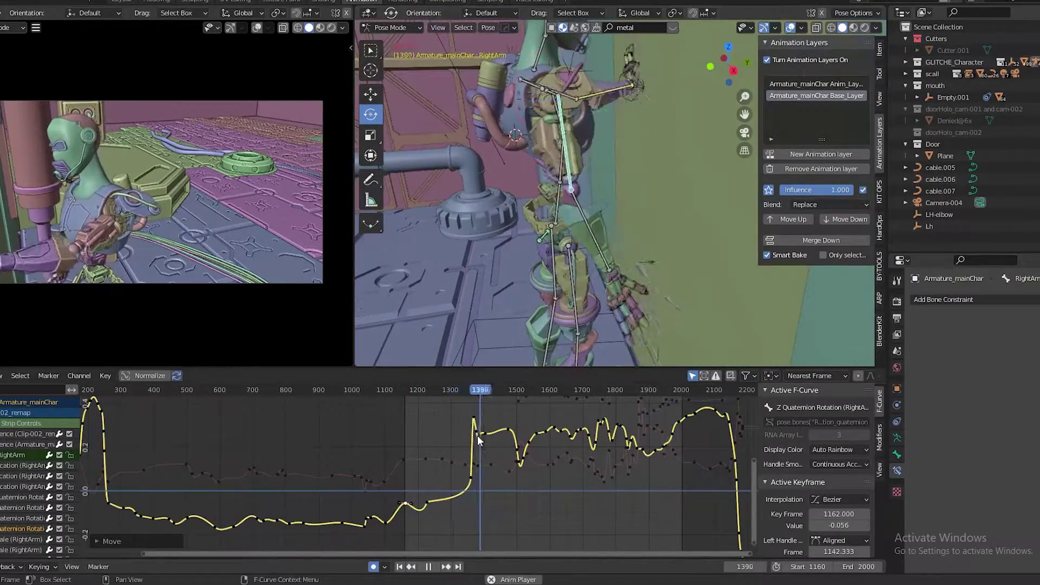
{"action": "key", "text": "space"}
{"action": "left_click", "coordinate": [456, 425]}
{"action": "key", "text": "Down"}
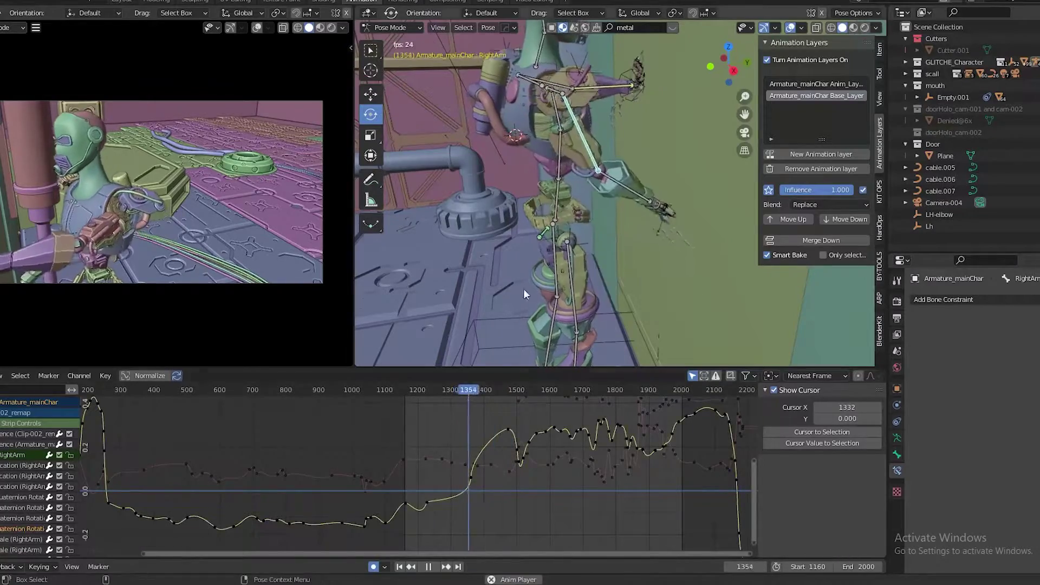
{"action": "middle_click_drag", "start_coordinate": [524, 289], "coordinate": [568, 274]}
{"action": "left_click", "coordinate": [18, 519]}
{"action": "left_click", "coordinate": [406, 389]}
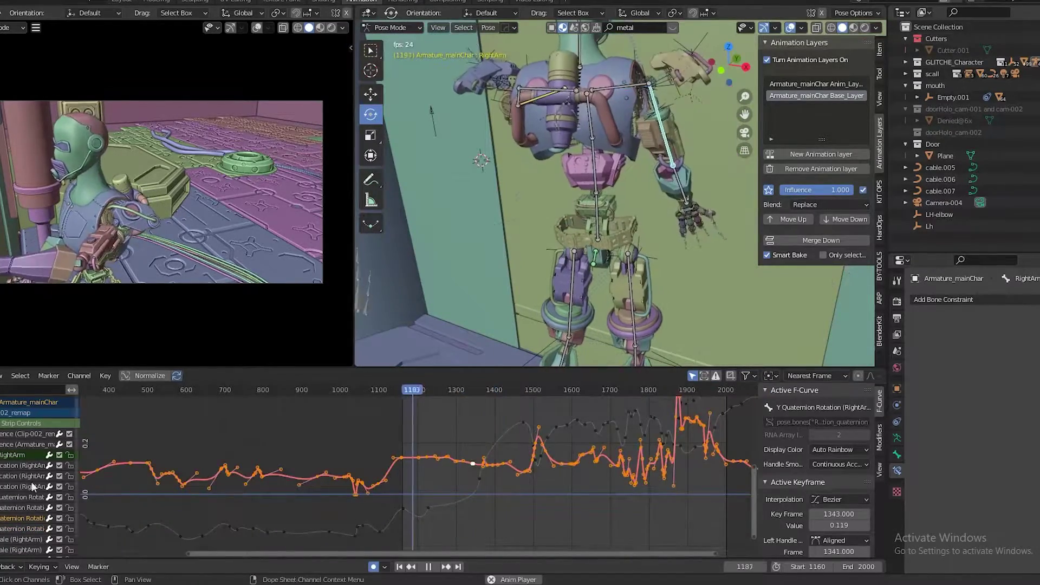
{"action": "left_click", "coordinate": [456, 452]}
{"action": "key", "text": "Home"}
- Place the RightArm W rotation key at frame 1221 (0.908), replay, save, then undo twice
{"action": "left_click", "coordinate": [464, 389]}
{"action": "left_click", "coordinate": [24, 496]}
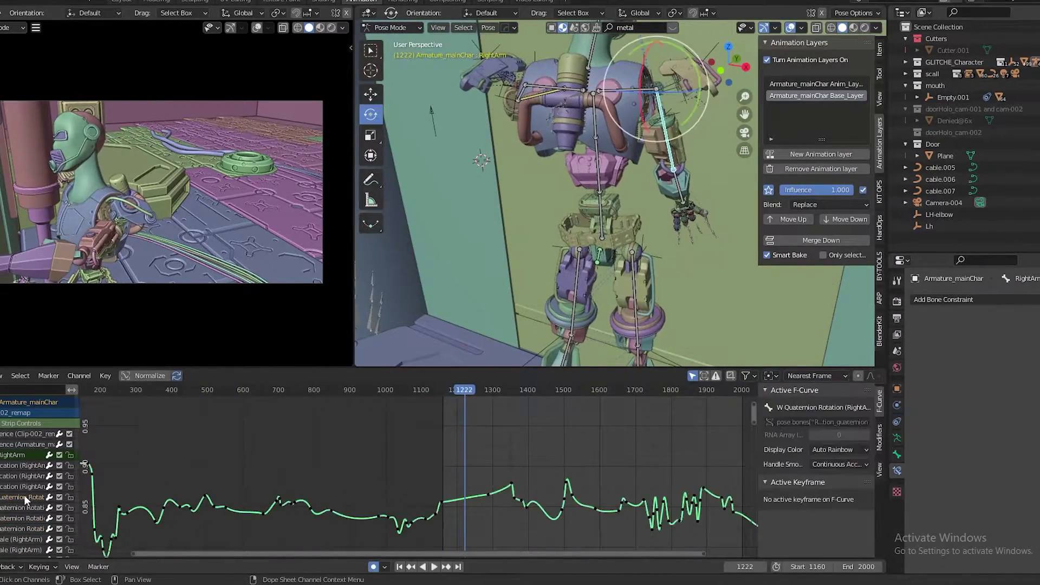
{"action": "key", "text": "Escape"}
{"action": "key", "text": "space"}
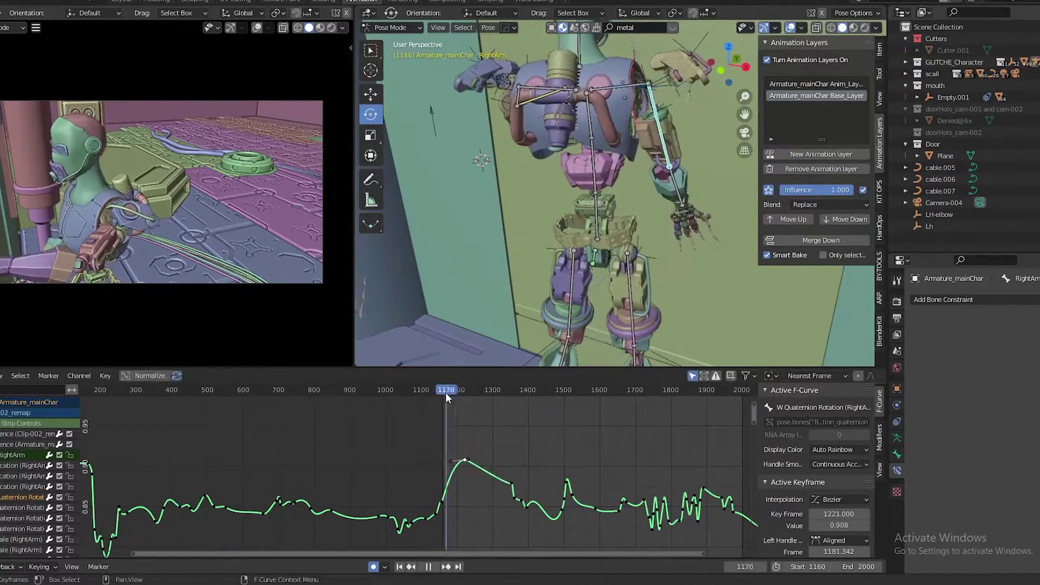
{"action": "middle_click_drag", "start_coordinate": [684, 285], "coordinate": [603, 293]}
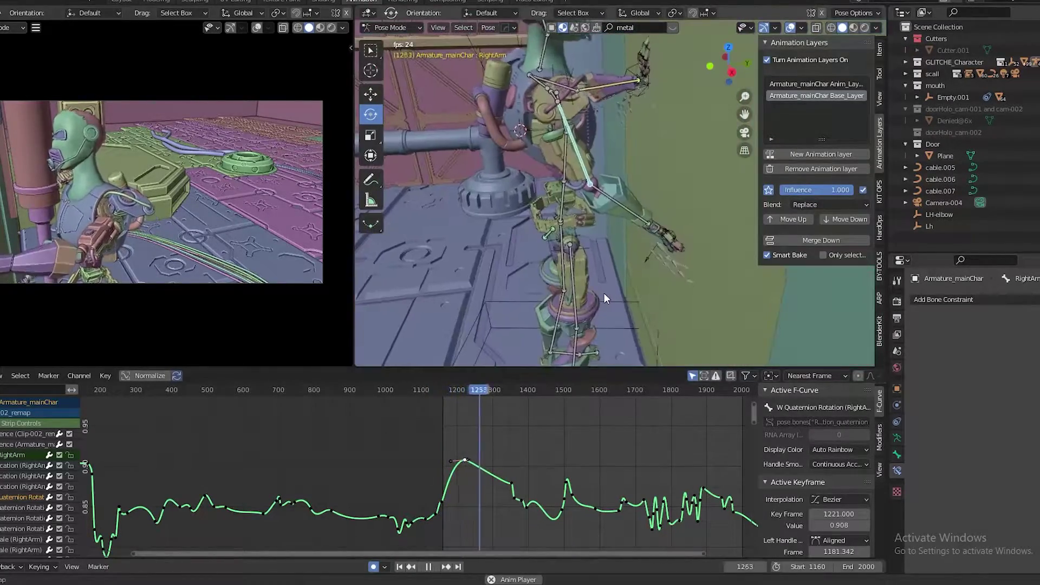
{"action": "key", "text": "space"}
{"action": "key", "text": "ctrl+s"}
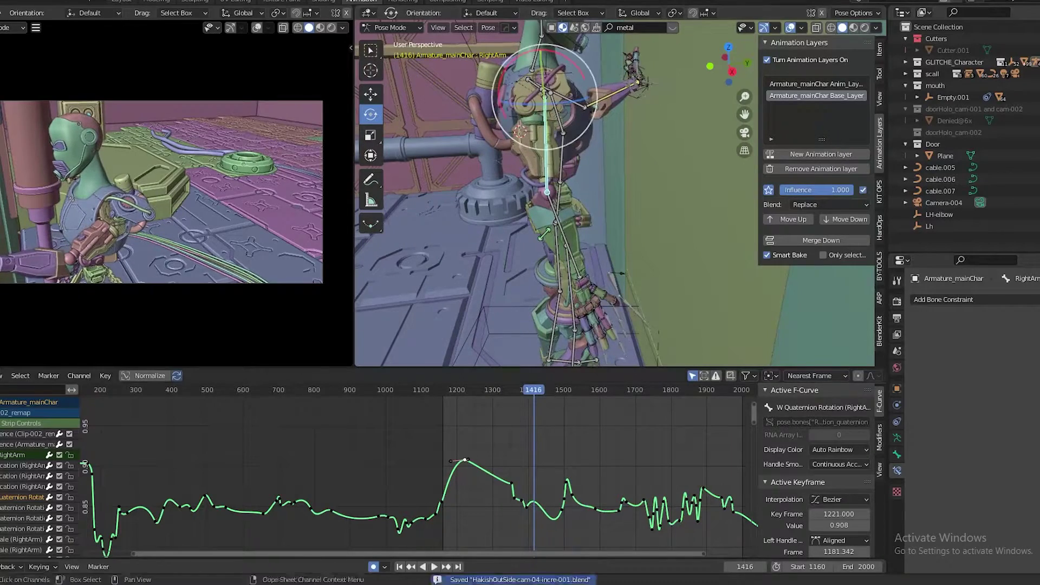
{"action": "key", "text": "ctrl+z"}
{"action": "key", "text": "ctrl+z"}
{"action": "key", "text": "ctrl+z"}
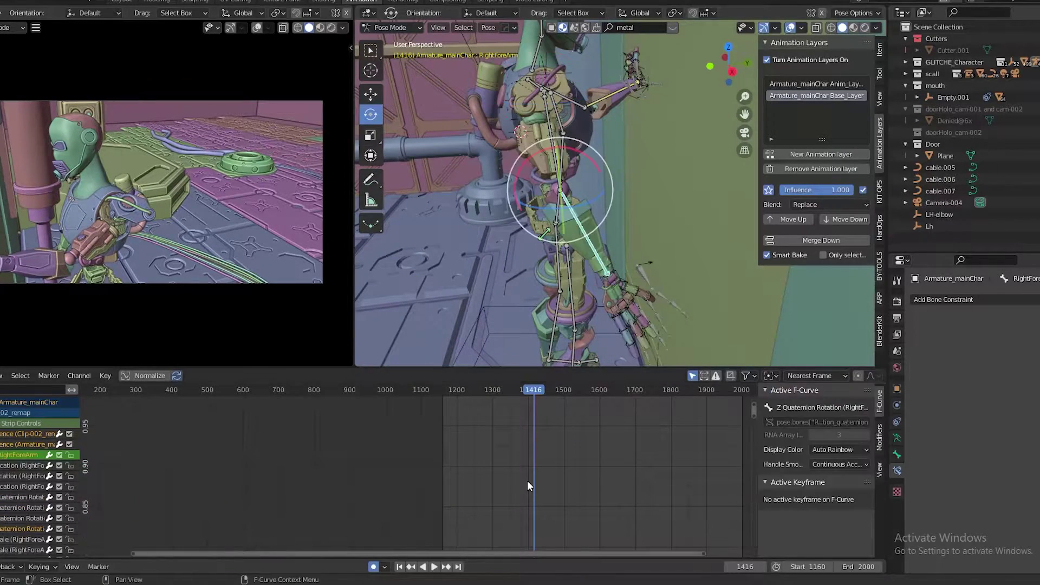
{"action": "key", "text": "ctrl+z"}
{"action": "key", "text": "ctrl+z"}
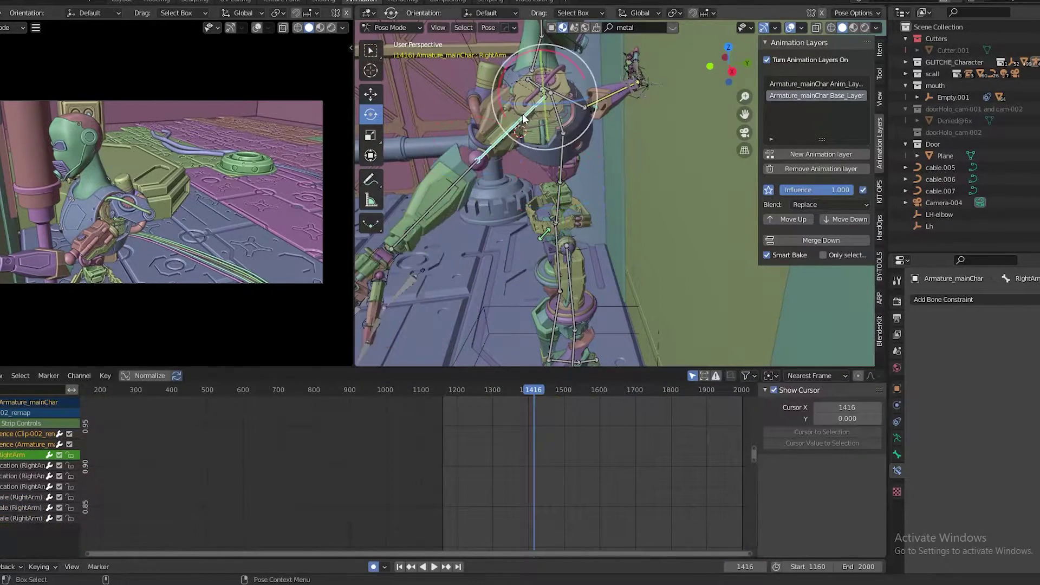
- At start frame 1160, delete the RightArm keyframes, clear the forearm rotation and delete its keyframes
{"action": "mouse_move", "coordinate": [651, 276]}
{"action": "middle_mouse_down"}
{"action": "mouse_move", "coordinate": [668, 197]}
{"action": "mouse_move", "coordinate": [632, 226]}
{"action": "middle_mouse_up"}
{"action": "key", "text": "shift+Left"}
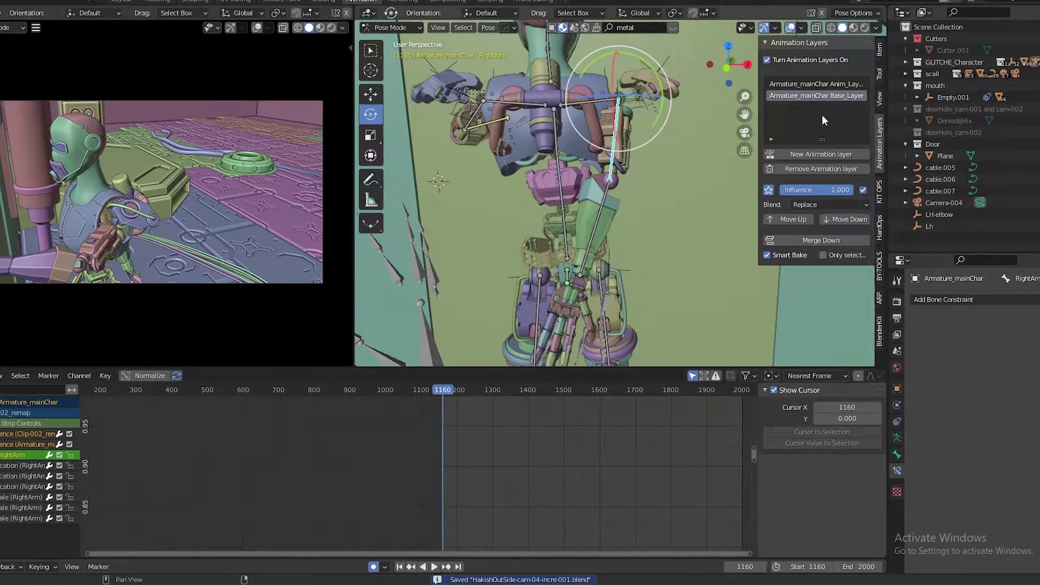
{"action": "left_click", "coordinate": [381, 470]}
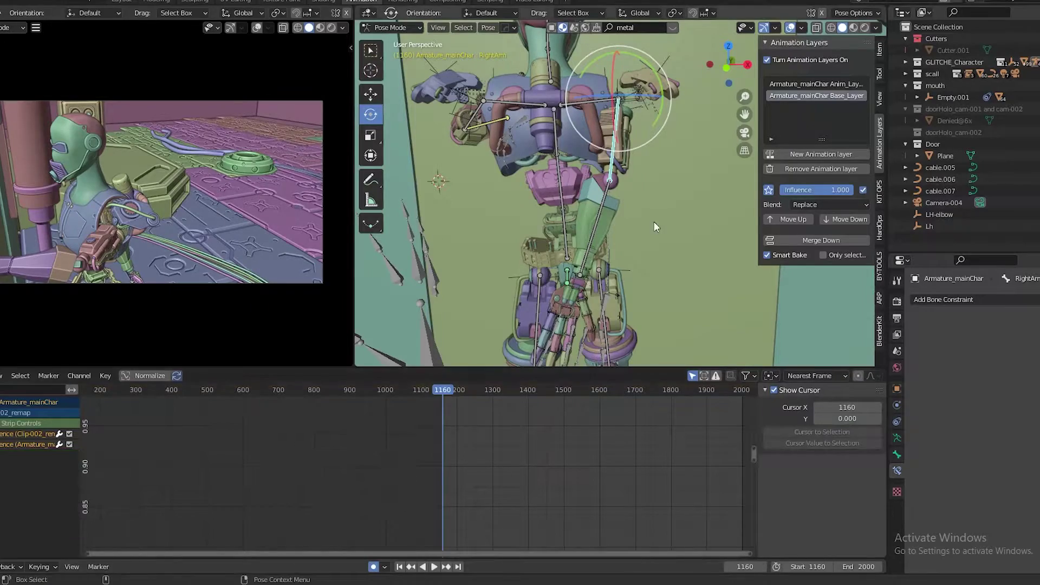
{"action": "mouse_move", "coordinate": [654, 222]}
{"action": "middle_mouse_down"}
{"action": "mouse_move", "coordinate": [682, 199]}
{"action": "mouse_move", "coordinate": [627, 246]}
{"action": "mouse_move", "coordinate": [686, 225]}
{"action": "mouse_move", "coordinate": [628, 303]}
{"action": "mouse_move", "coordinate": [643, 242]}
{"action": "mouse_move", "coordinate": [620, 275]}
{"action": "mouse_move", "coordinate": [593, 241]}
{"action": "mouse_move", "coordinate": [643, 272]}
{"action": "mouse_move", "coordinate": [717, 279]}
{"action": "mouse_move", "coordinate": [602, 290]}
{"action": "middle_mouse_up"}
{"action": "left_click", "coordinate": [643, 242]}
{"action": "key", "text": "alt+r"}
{"action": "left_click", "coordinate": [549, 486]}
- Try a forearm rotation, undo it, save, and make Anim_Layer the active animation layer
{"action": "key", "text": "r"}
{"action": "left_click", "coordinate": [602, 250]}
{"action": "key", "text": "ctrl+z"}
{"action": "key", "text": "ctrl+s"}
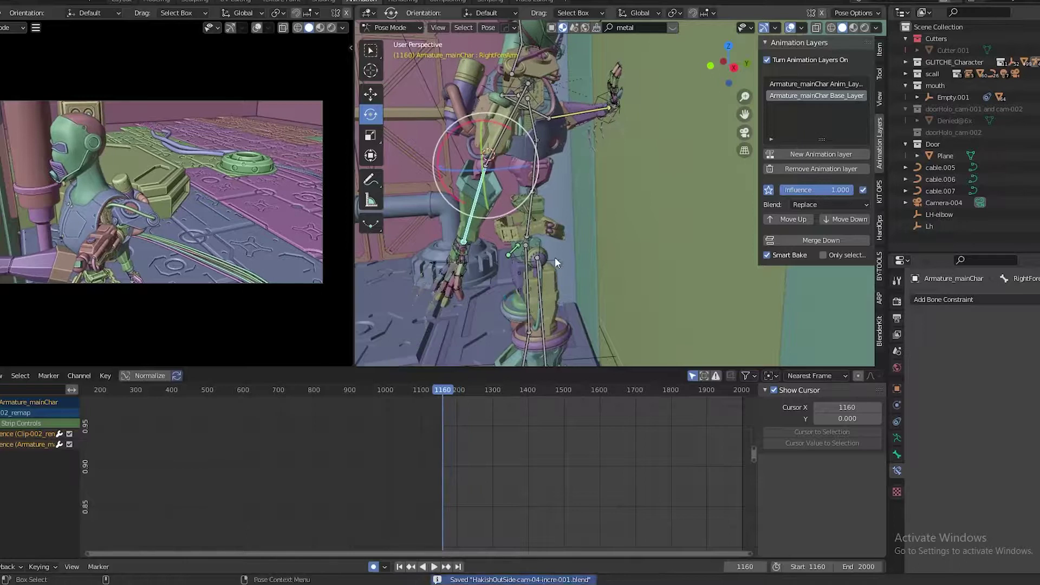
{"action": "middle_click_drag", "start_coordinate": [555, 257], "coordinate": [558, 115]}
{"action": "left_click", "coordinate": [820, 85]}
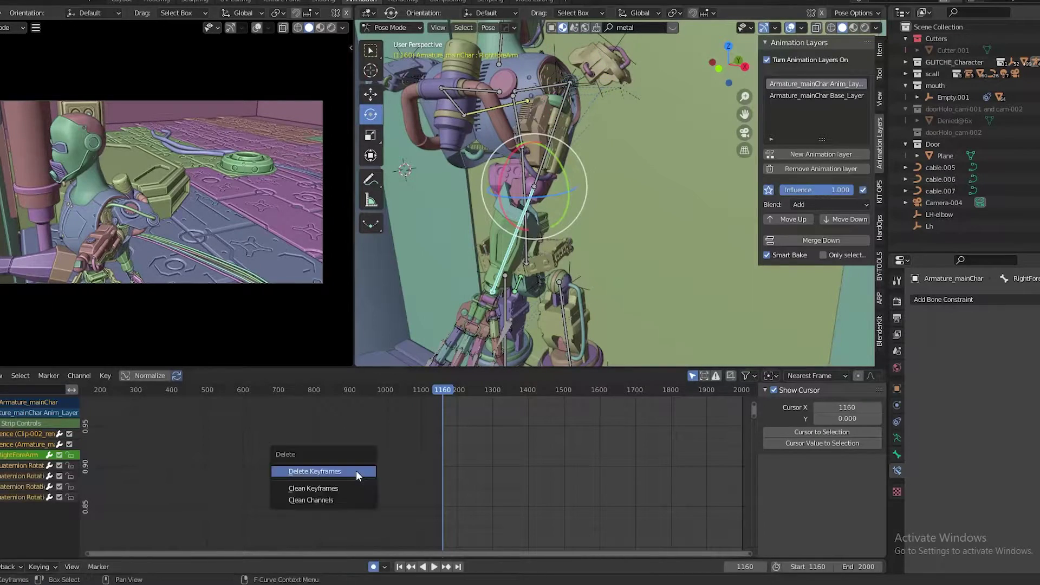
- Confirm the layer keyframe deletion, save, and rotate the right upper arm outward
{"action": "left_click", "coordinate": [357, 471]}
{"action": "key", "text": "ctrl+s"}
{"action": "left_click", "coordinate": [559, 118]}
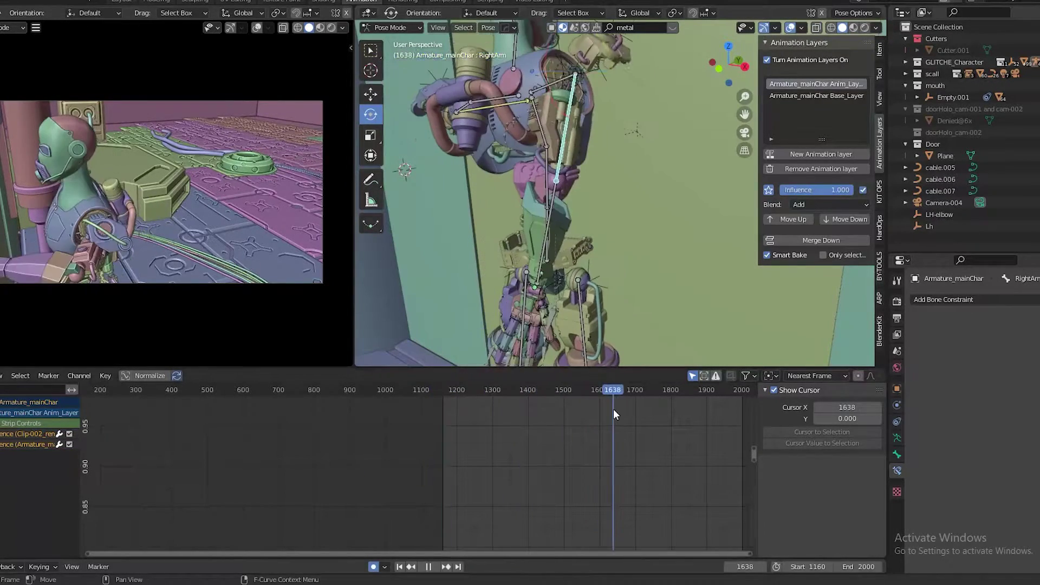
{"action": "key", "text": "ctrl+s"}
{"action": "left_click", "coordinate": [635, 233]}
{"action": "middle_click_drag", "start_coordinate": [591, 117], "coordinate": [542, 247]}
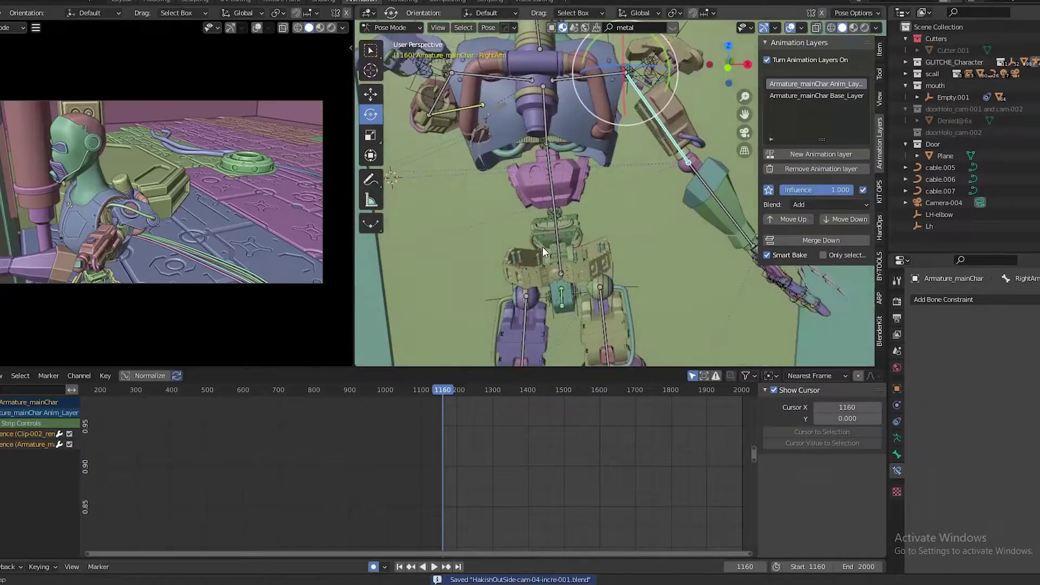
- Rotate the RightArm and right forearm bones into a raised pose on the additive layer
{"action": "left_click", "coordinate": [642, 102]}
{"action": "key", "text": "r"}
{"action": "left_click", "coordinate": [663, 186]}
{"action": "middle_click_drag", "start_coordinate": [663, 185], "coordinate": [564, 243]}
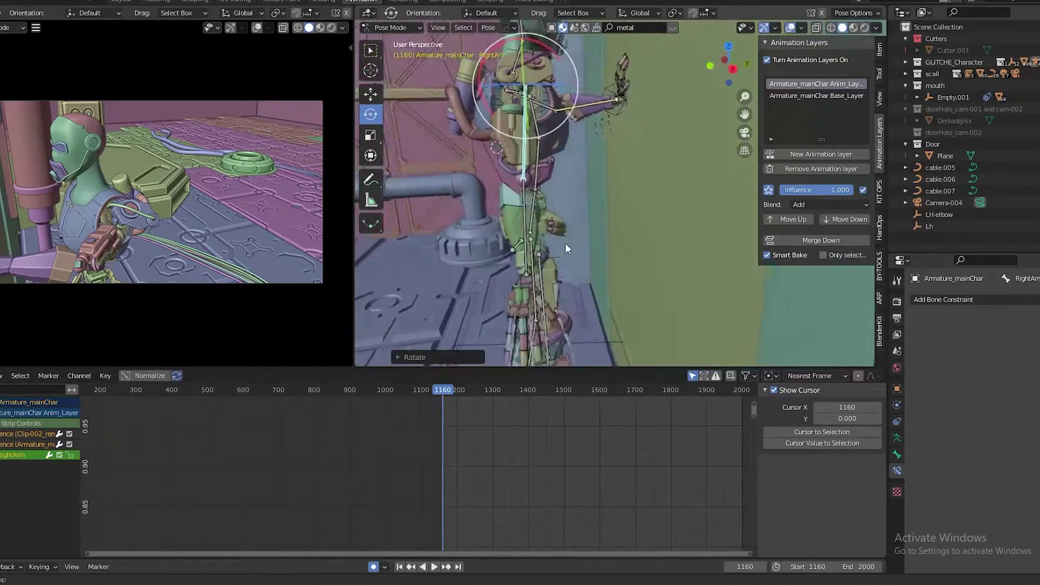
{"action": "left_click", "coordinate": [672, 295]}
{"action": "left_click", "coordinate": [693, 252]}
{"action": "mouse_move", "coordinate": [694, 250]}
{"action": "middle_mouse_down"}
{"action": "mouse_move", "coordinate": [676, 272]}
{"action": "mouse_move", "coordinate": [708, 253]}
{"action": "mouse_move", "coordinate": [597, 311]}
{"action": "middle_mouse_up"}
- Play back to check the arm, stop near frame 1186, and save
{"action": "key", "text": "space"}
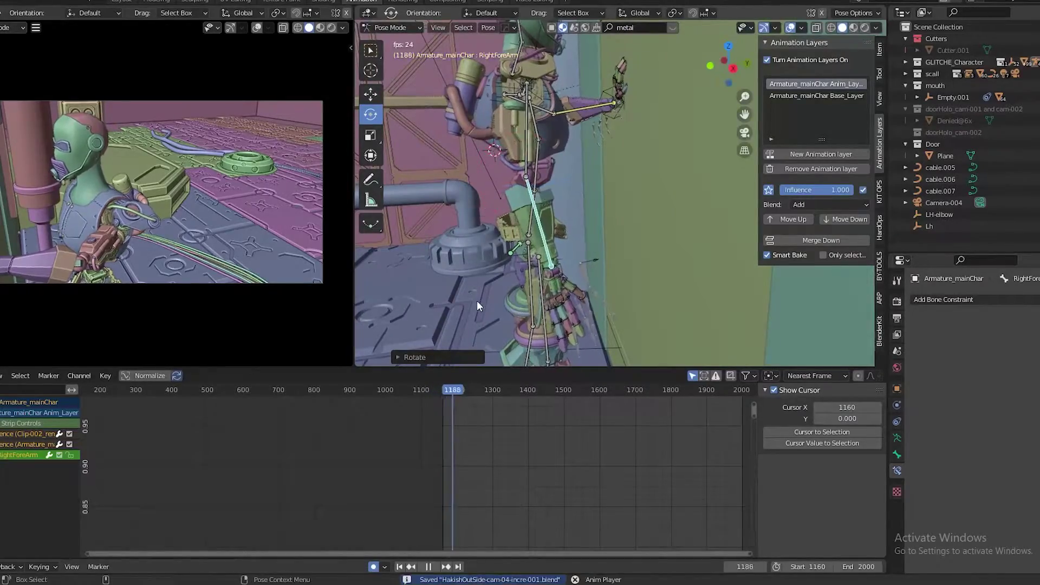
{"action": "mouse_move", "coordinate": [476, 300]}
{"action": "middle_mouse_down"}
{"action": "mouse_move", "coordinate": [600, 334]}
{"action": "mouse_move", "coordinate": [635, 330]}
{"action": "mouse_move", "coordinate": [632, 316]}
{"action": "middle_mouse_up"}
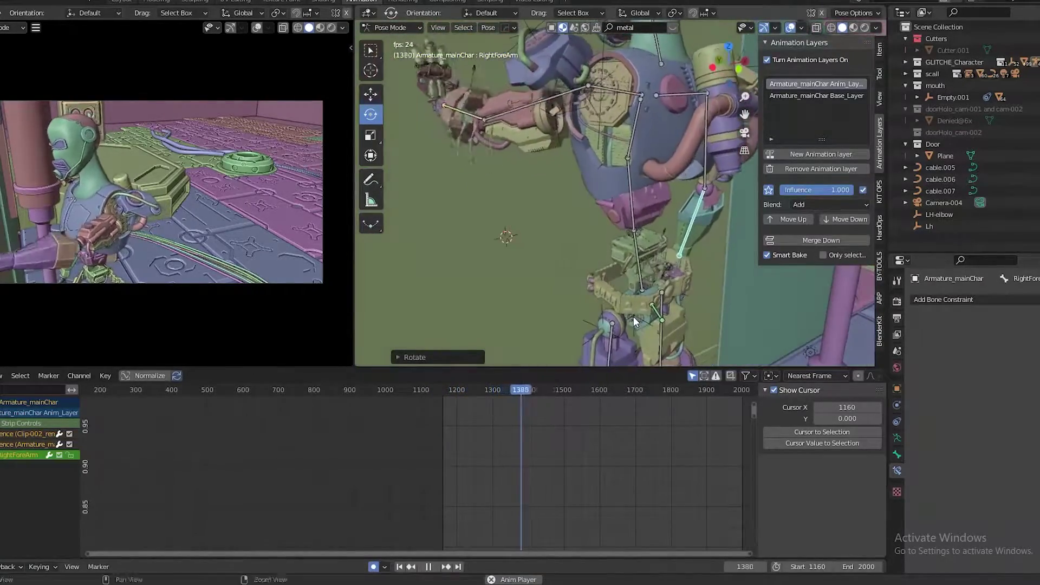
{"action": "left_click", "coordinate": [452, 392]}
{"action": "key", "text": "space"}
{"action": "key", "text": "KP_Decimal"}
{"action": "key", "text": "ctrl+s"}
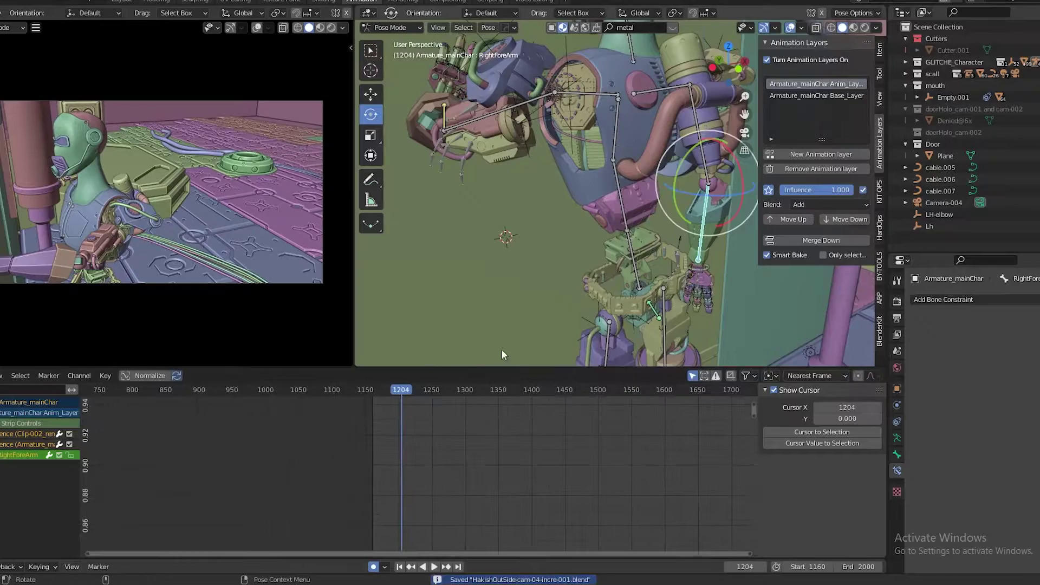
{"action": "key", "text": "space"}
- Key Spine1's rotation at frame 1207 on the additive layer
{"action": "left_click", "coordinate": [623, 176]}
{"action": "middle_click_drag", "start_coordinate": [624, 176], "coordinate": [515, 258]}
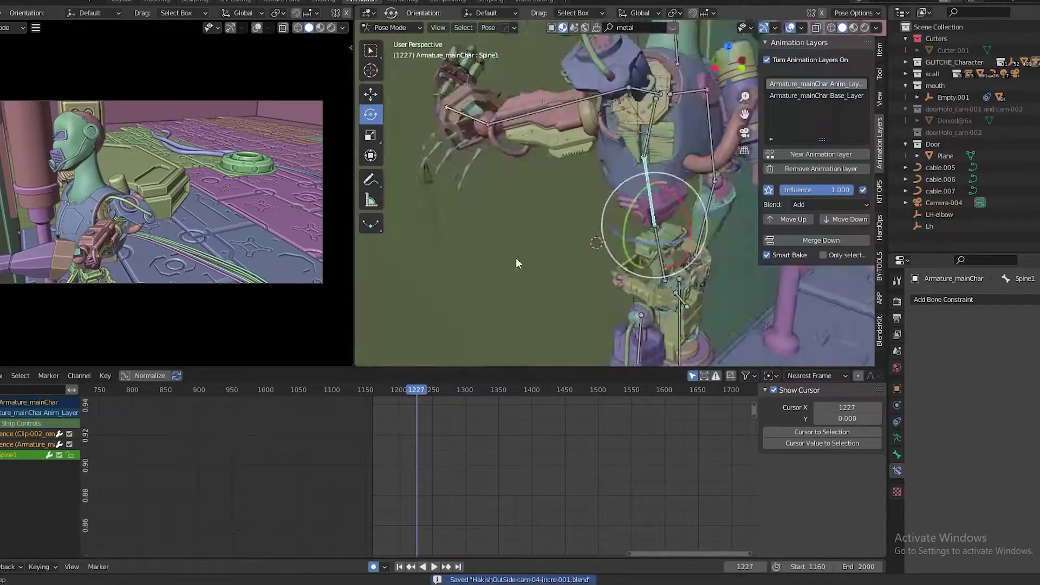
{"action": "key", "text": "space"}
{"action": "left_click", "coordinate": [400, 404]}
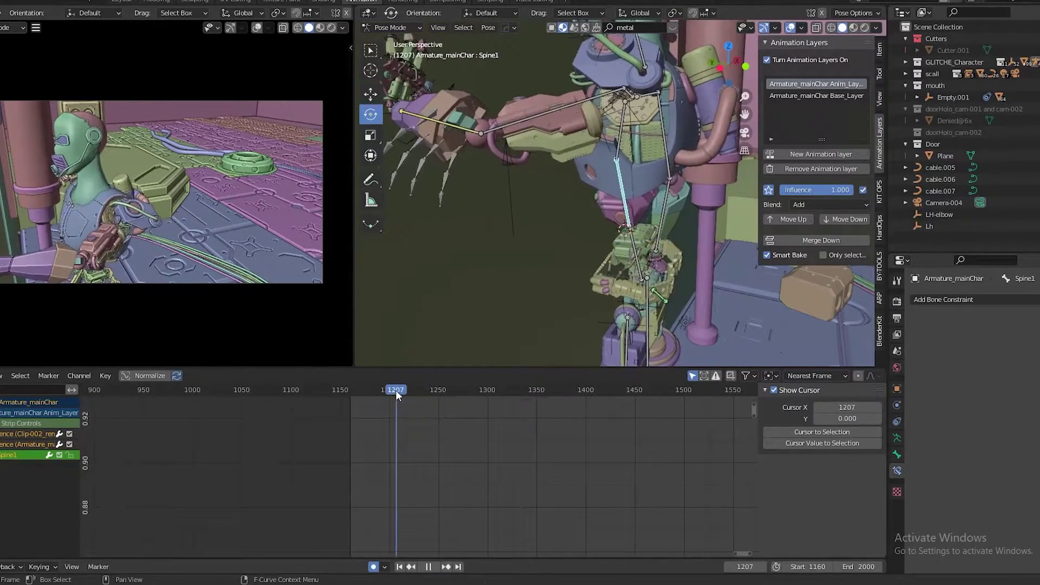
{"action": "key", "text": "KP_Decimal"}
{"action": "key", "text": "i"}
{"action": "left_click", "coordinate": [622, 148]}
{"action": "key", "text": "Home"}
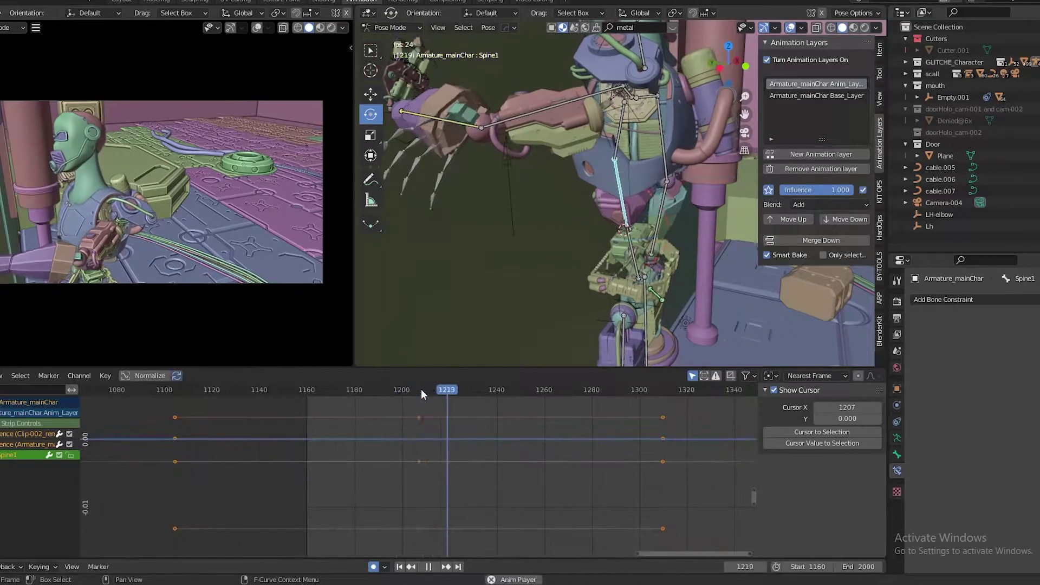
- Turn the upper body by rotating Spine1 near frame 1221, and make the bottom editor a Timeline
{"action": "left_click_drag", "start_coordinate": [421, 389], "coordinate": [452, 394]}
{"action": "key", "text": "r"}
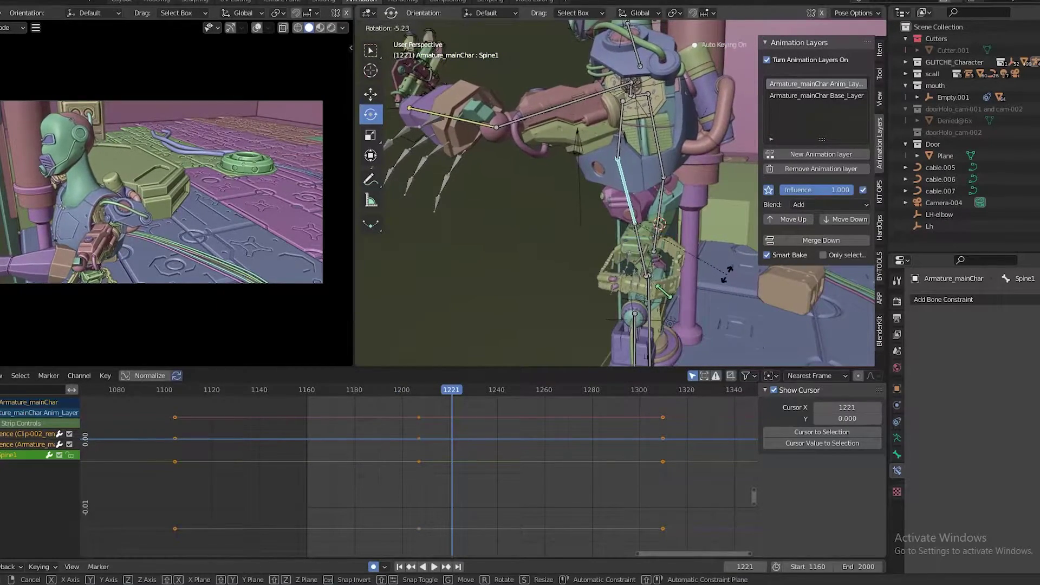
{"action": "left_click", "coordinate": [425, 393]}
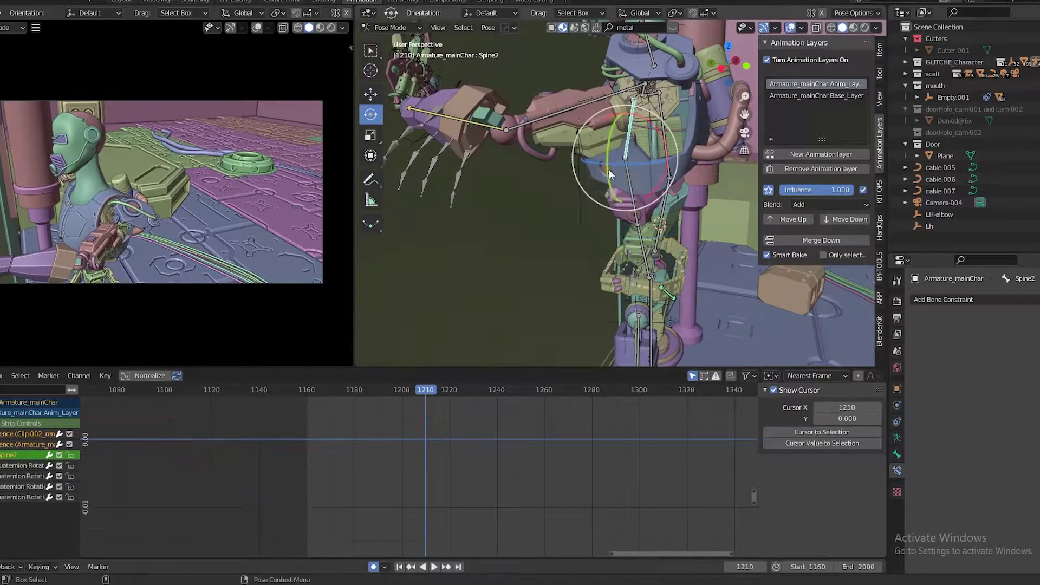
{"action": "left_click", "coordinate": [5, 375]}
{"action": "left_click", "coordinate": [117, 422]}
- Collapse the Timeline channels, delete the unwanted spine keys, and save
{"action": "left_click", "coordinate": [6, 376]}
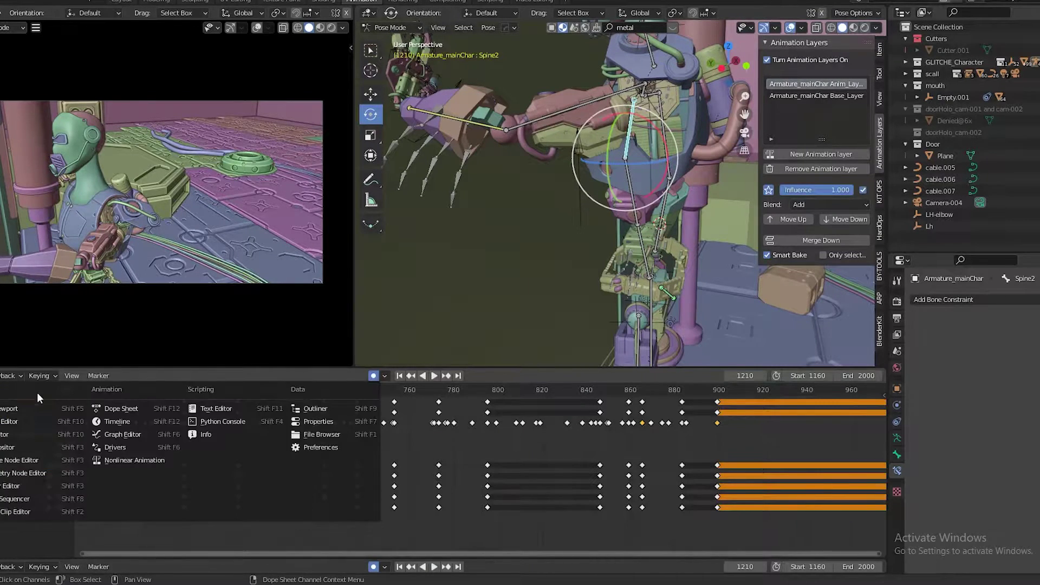
{"action": "left_click", "coordinate": [123, 427]}
{"action": "key", "text": "ctrl+KP_Subtract"}
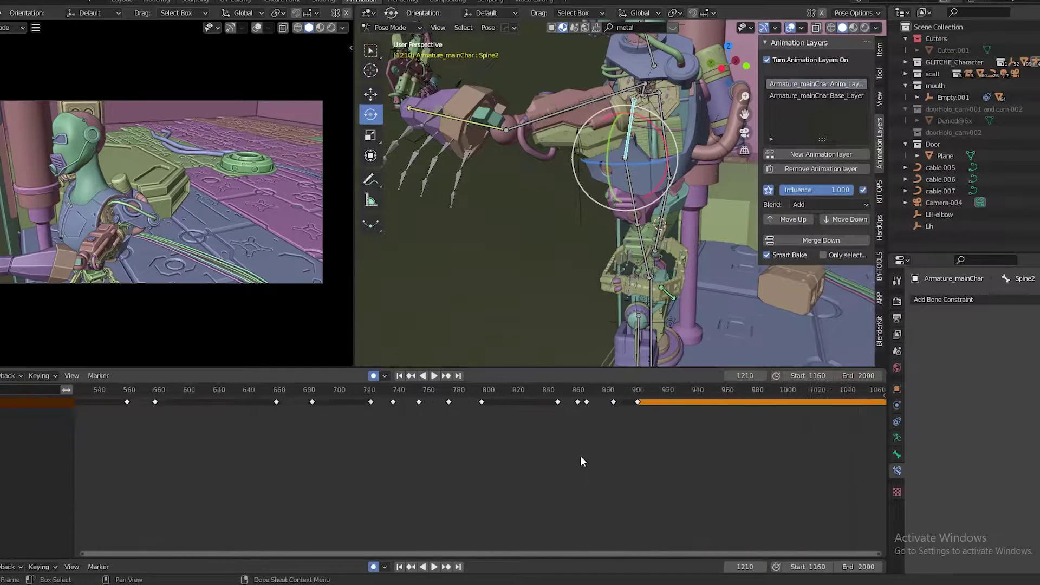
{"action": "scroll", "coordinate": [262, 476], "scroll_direction": "down", "scroll_amount": 3}
{"action": "left_click", "coordinate": [341, 391]}
{"action": "key", "text": "x"}
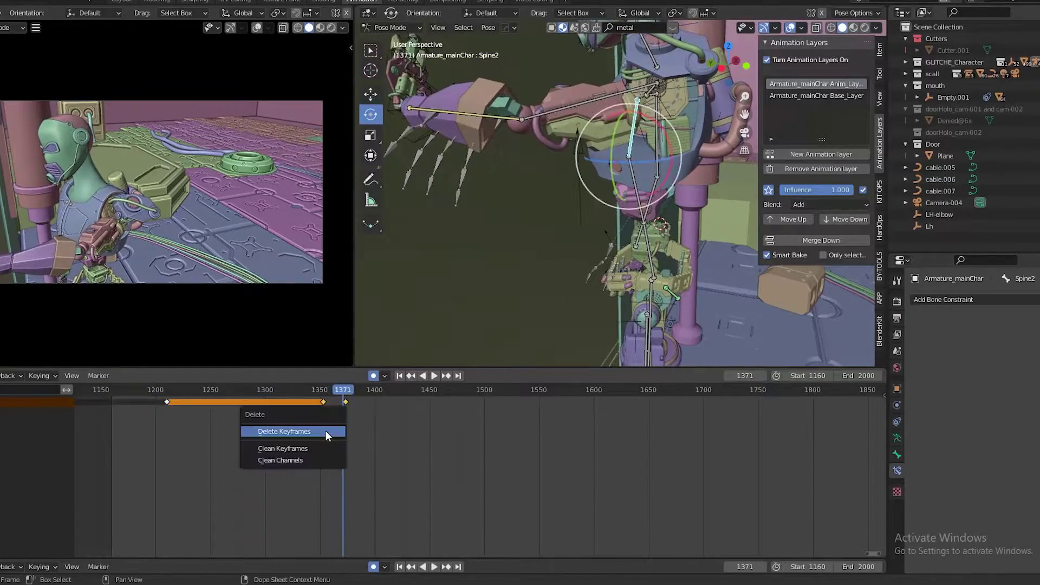
{"action": "left_click", "coordinate": [326, 431]}
{"action": "key", "text": "ctrl+s"}
- Insert a spine rotation key at frame 1229 and inspect the torso between frames 1213 and 1229
{"action": "key", "text": "space"}
{"action": "left_click", "coordinate": [407, 391]}
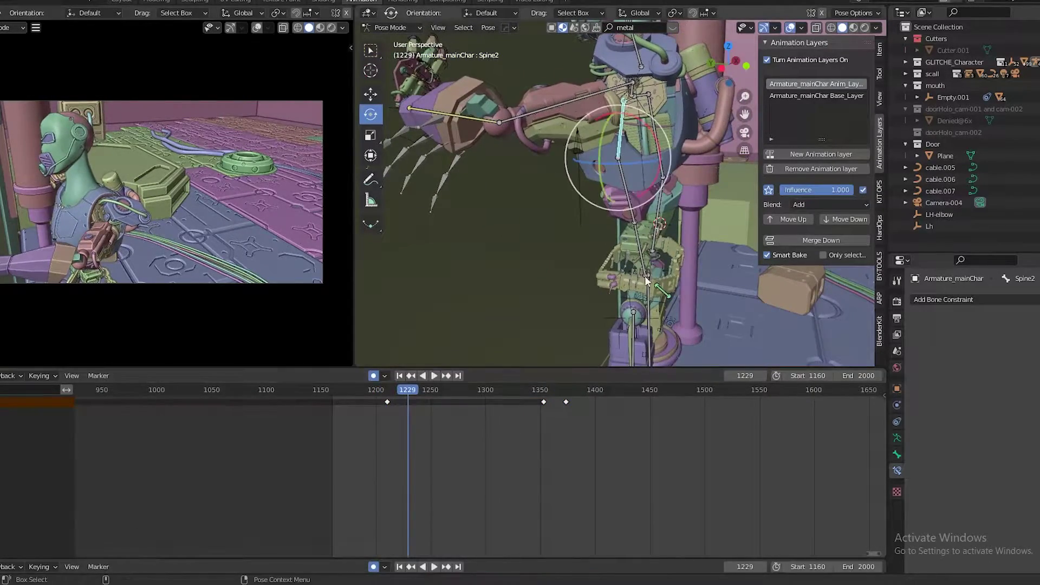
{"action": "key", "text": "i"}
{"action": "left_click", "coordinate": [390, 392]}
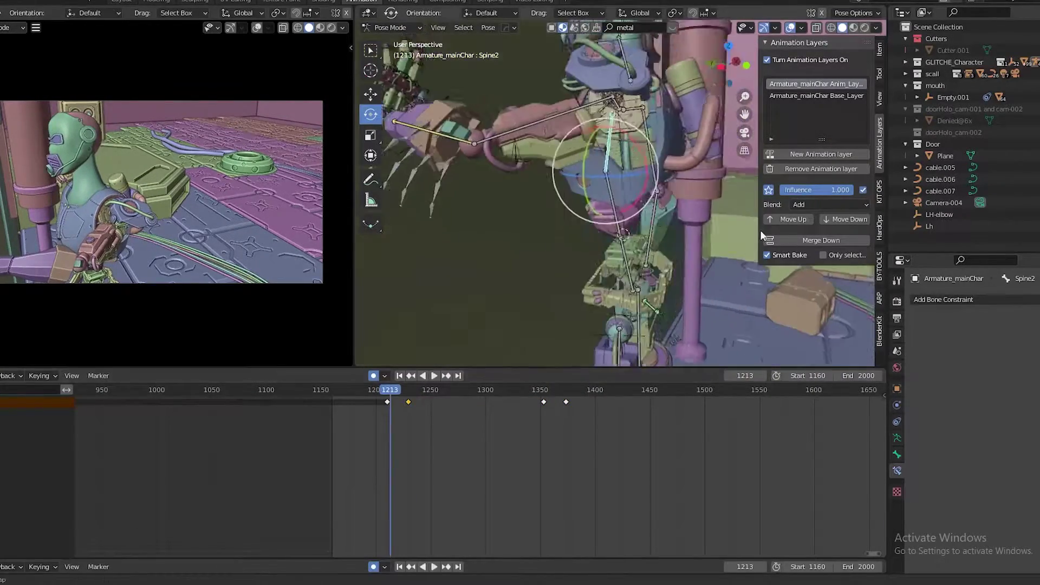
{"action": "middle_click_drag", "start_coordinate": [762, 235], "coordinate": [758, 279]}
{"action": "key", "text": "Up"}
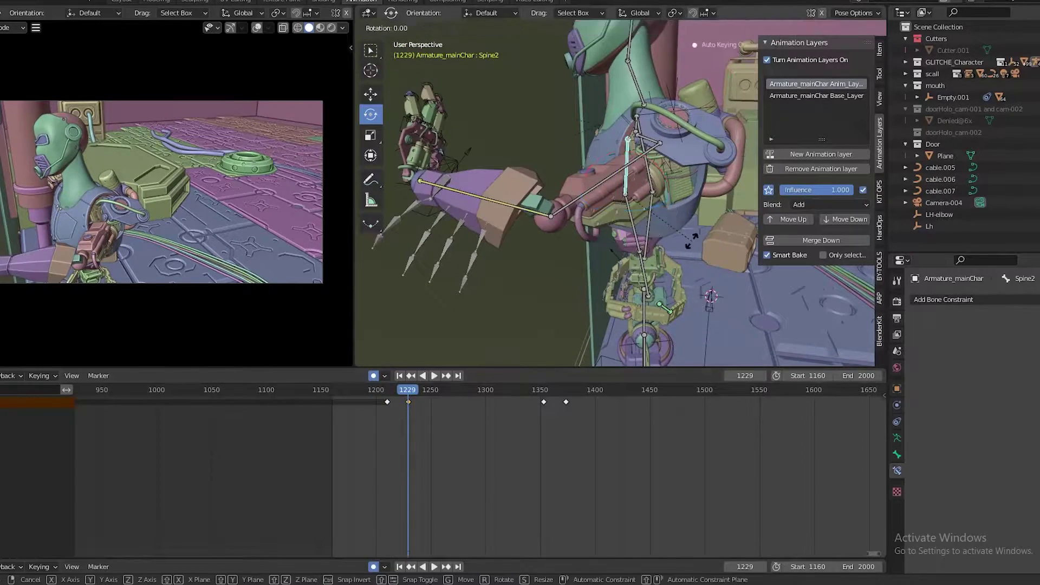
{"action": "key", "text": "Escape"}
{"action": "middle_click_drag", "start_coordinate": [691, 240], "coordinate": [649, 228]}
- Review Spine1 and Spine2 across frames 1206–1244, then key Spine2's rotation at frame 1214
{"action": "left_click", "coordinate": [633, 222]}
{"action": "key", "text": "Left"}
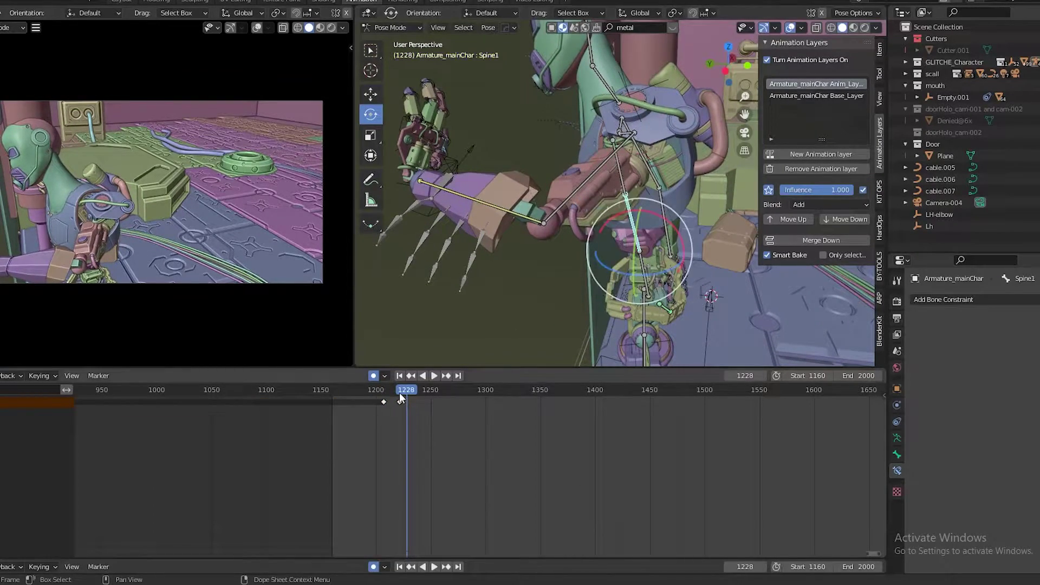
{"action": "key", "text": "Right"}
{"action": "key", "text": "Right"}
{"action": "key", "text": "Right"}
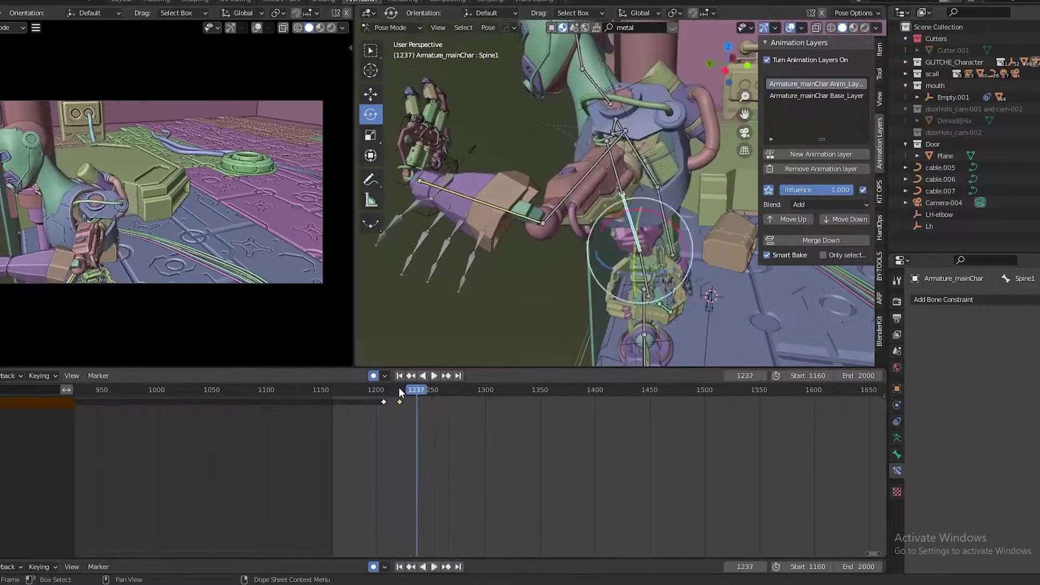
{"action": "left_click", "coordinate": [618, 162]}
{"action": "left_click", "coordinate": [425, 394]}
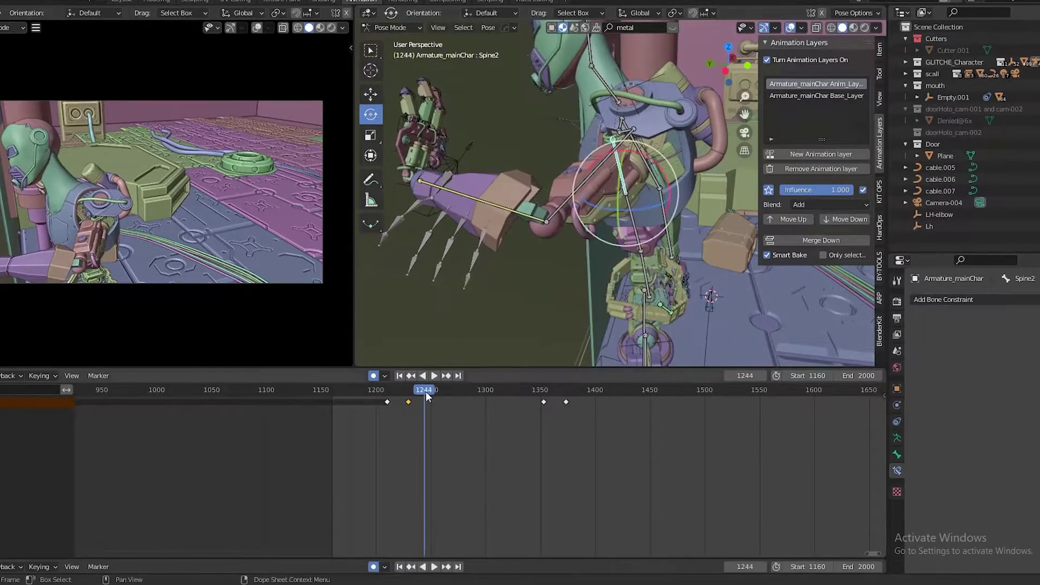
{"action": "left_click", "coordinate": [381, 394]}
{"action": "key", "text": "space"}
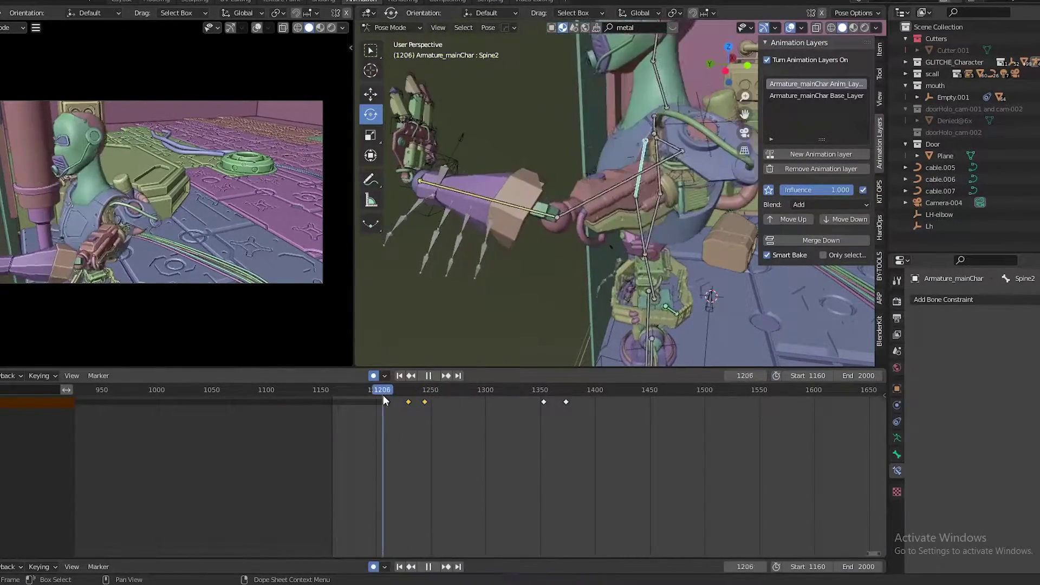
{"action": "left_click", "coordinate": [389, 396]}
{"action": "key", "text": "space"}
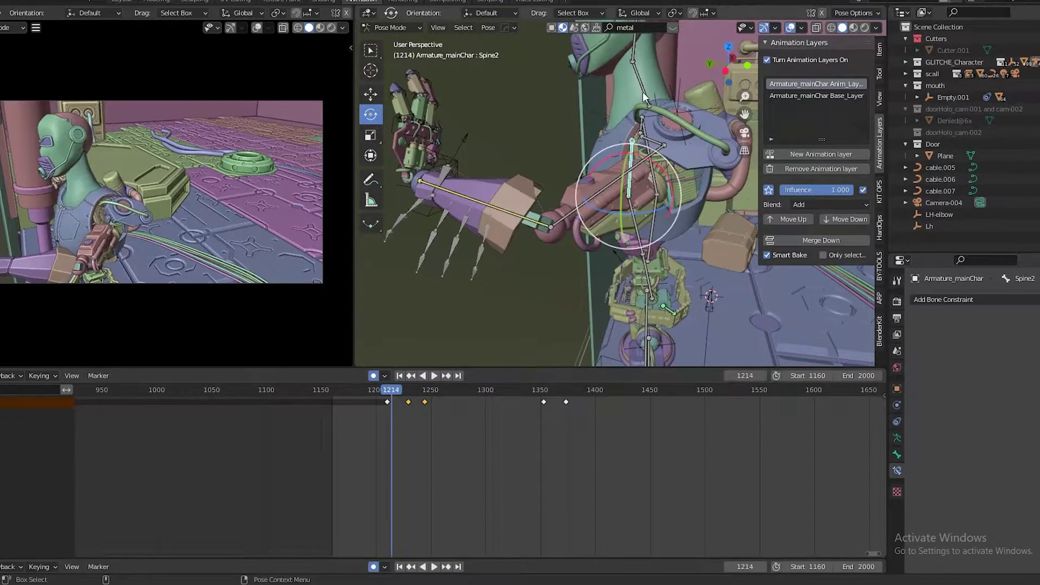
{"action": "left_click", "coordinate": [645, 98]}
{"action": "left_click", "coordinate": [404, 390]}
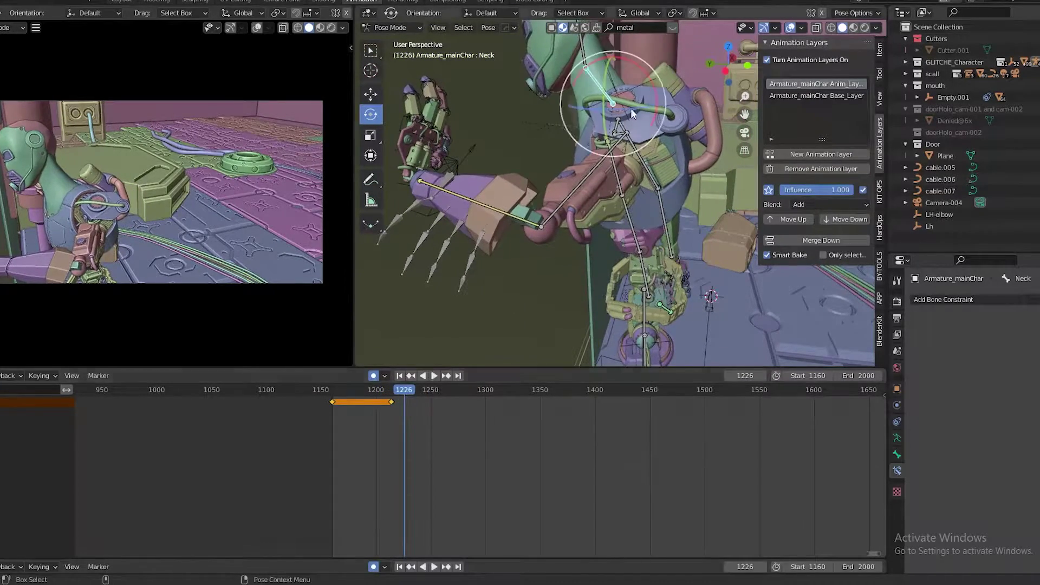
- Rotate the neck into a new pose and key the head rotation around frame 1229
{"action": "left_click_drag", "start_coordinate": [631, 108], "coordinate": [590, 46]}
{"action": "left_click", "coordinate": [422, 390]}
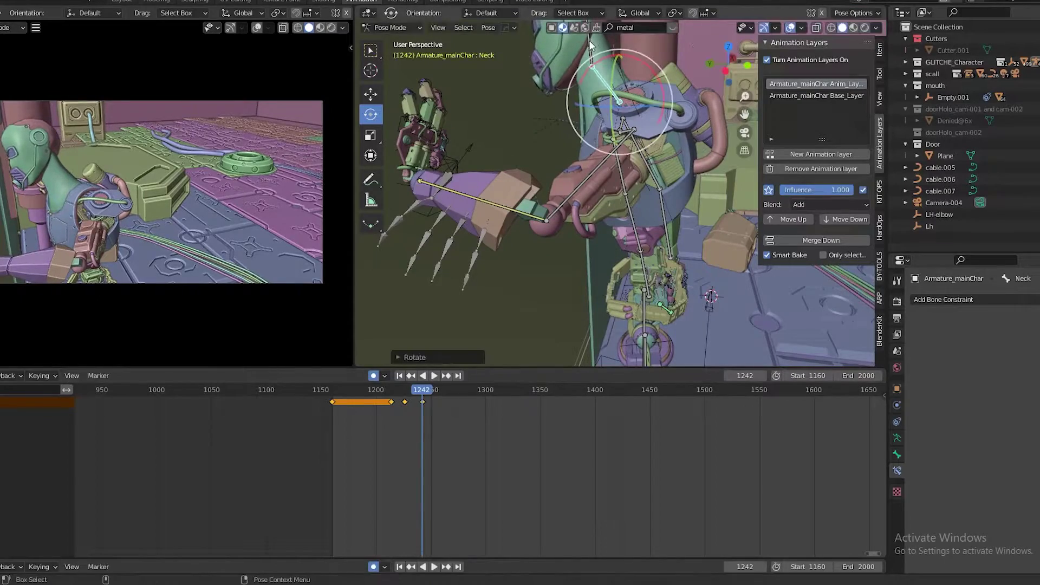
{"action": "left_click", "coordinate": [396, 390]}
{"action": "left_click", "coordinate": [587, 43]}
{"action": "key", "text": "i"}
{"action": "left_click", "coordinate": [589, 176]}
{"action": "left_click", "coordinate": [406, 390]}
{"action": "key", "text": "r"}
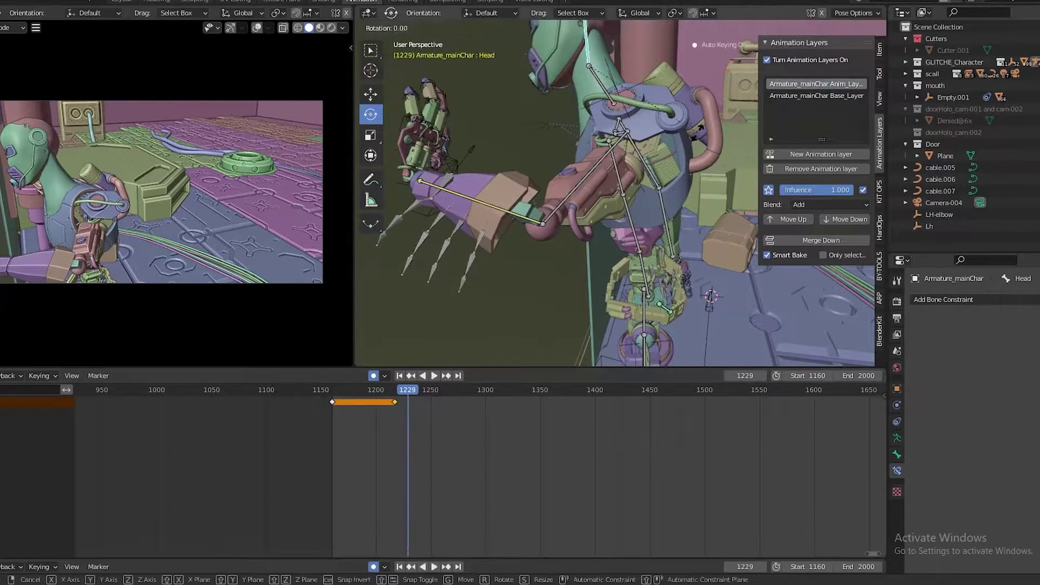
{"action": "left_click", "coordinate": [455, 360]}
- Rotate the head at frame 1249, slide the key near 1250 about 18 frames later, and replay
{"action": "left_click", "coordinate": [430, 390]}
{"action": "key", "text": "r"}
{"action": "left_click", "coordinate": [475, 370]}
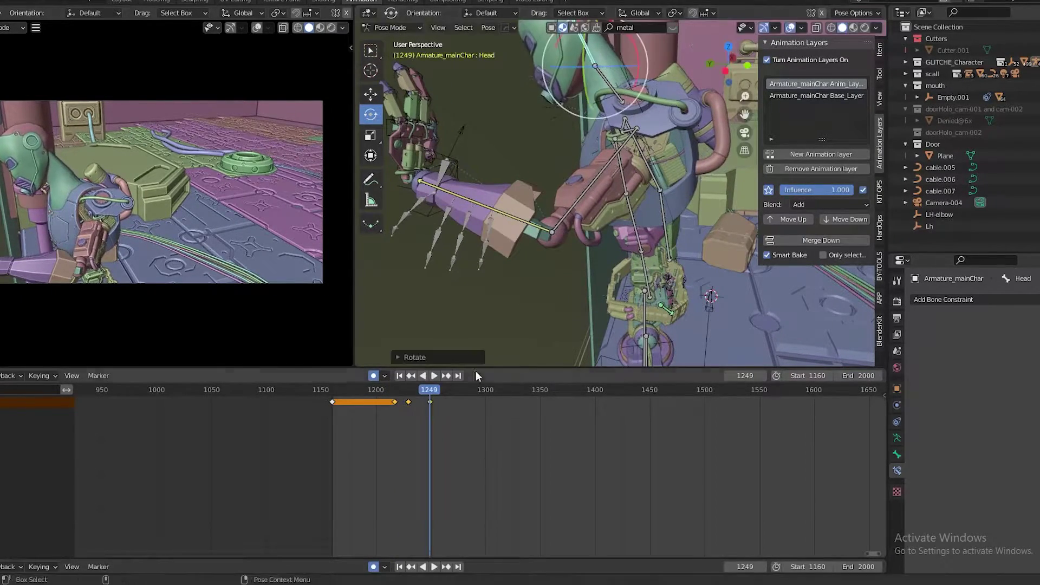
{"action": "left_click", "coordinate": [415, 390]}
{"action": "left_click", "coordinate": [677, 144]}
{"action": "left_click_drag", "start_coordinate": [430, 401], "coordinate": [449, 402]}
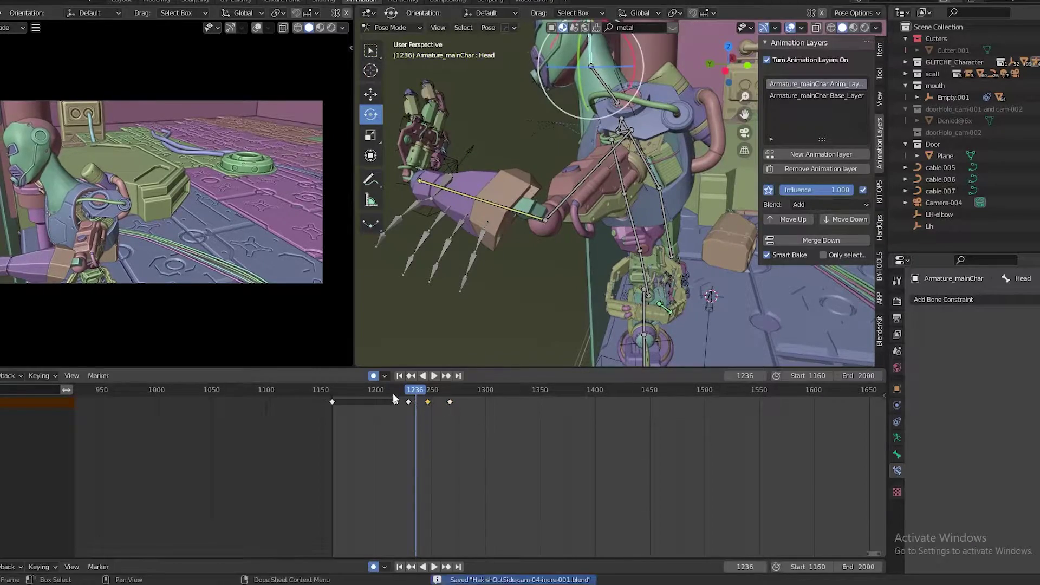
{"action": "key", "text": "space"}
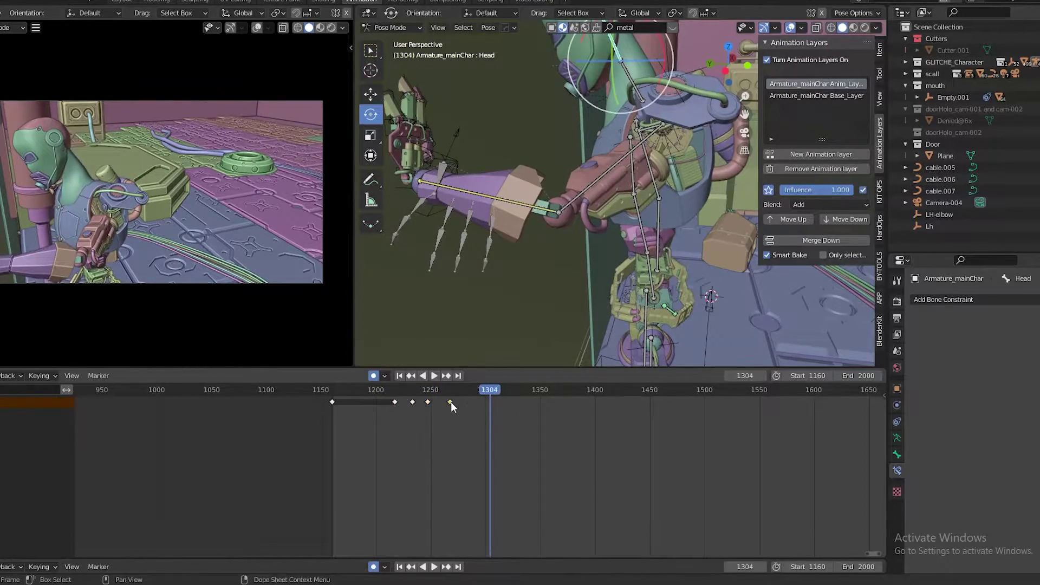
{"action": "key", "text": "Escape"}
{"action": "key", "text": "space"}
{"action": "key", "text": "Down"}
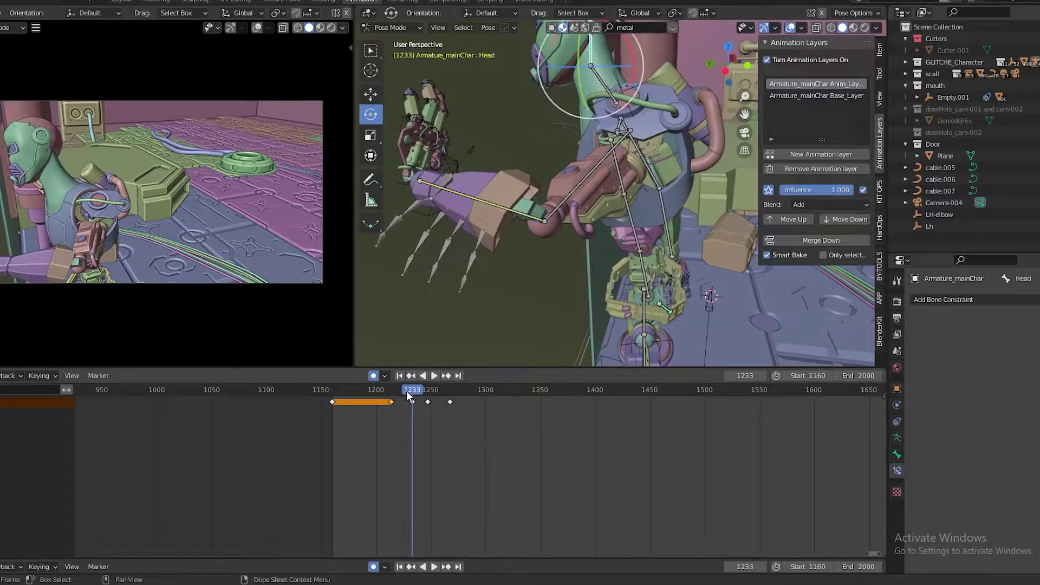
- Refine and key the head rotation at frames around 1233, 1247 and 1226
{"action": "middle_click_drag", "start_coordinate": [542, 217], "coordinate": [639, 246]}
{"action": "left_click_drag", "start_coordinate": [406, 394], "coordinate": [428, 392]}
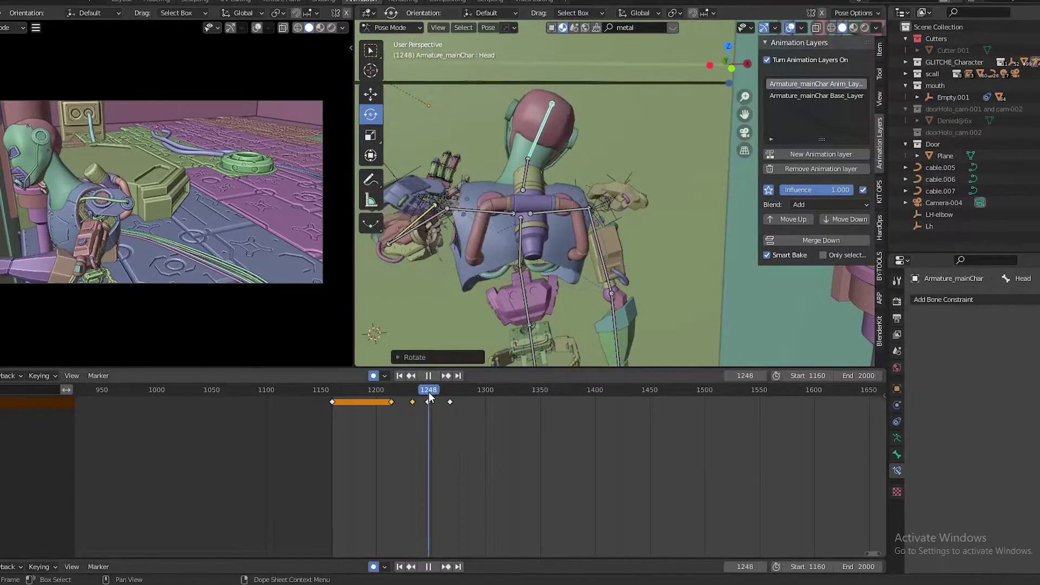
{"action": "key", "text": "r"}
{"action": "left_click", "coordinate": [437, 368]}
{"action": "key", "text": "Up"}
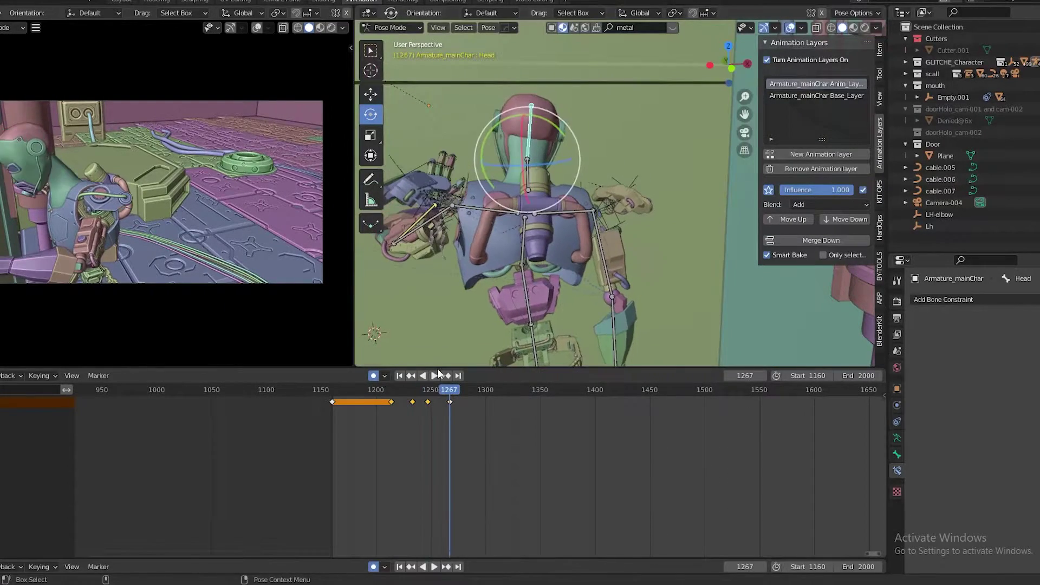
{"action": "key", "text": "Down"}
{"action": "key", "text": "r"}
{"action": "right_click", "coordinate": [637, 212]}
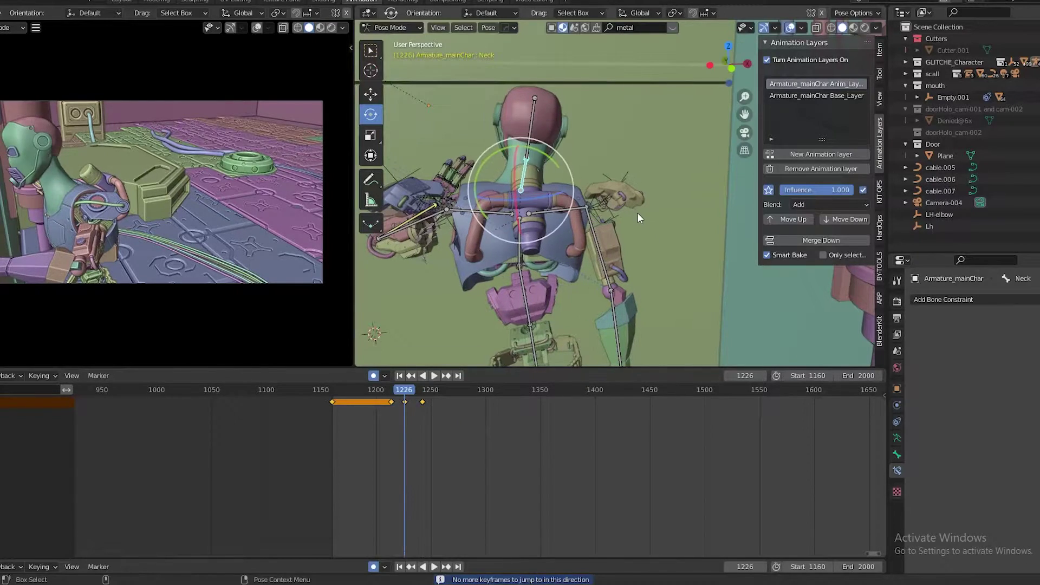
{"action": "key", "text": "r"}
{"action": "left_click", "coordinate": [622, 171]}
- Replay the head animation from frame 1214, select Base_Layer, and save
{"action": "key", "text": "Down"}
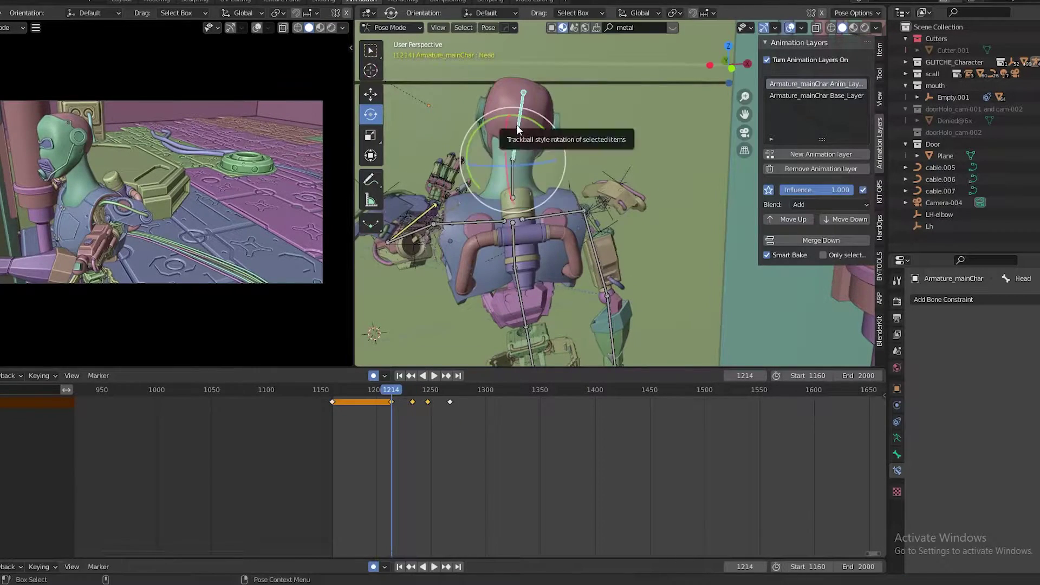
{"action": "left_click", "coordinate": [516, 124]}
{"action": "key", "text": "space"}
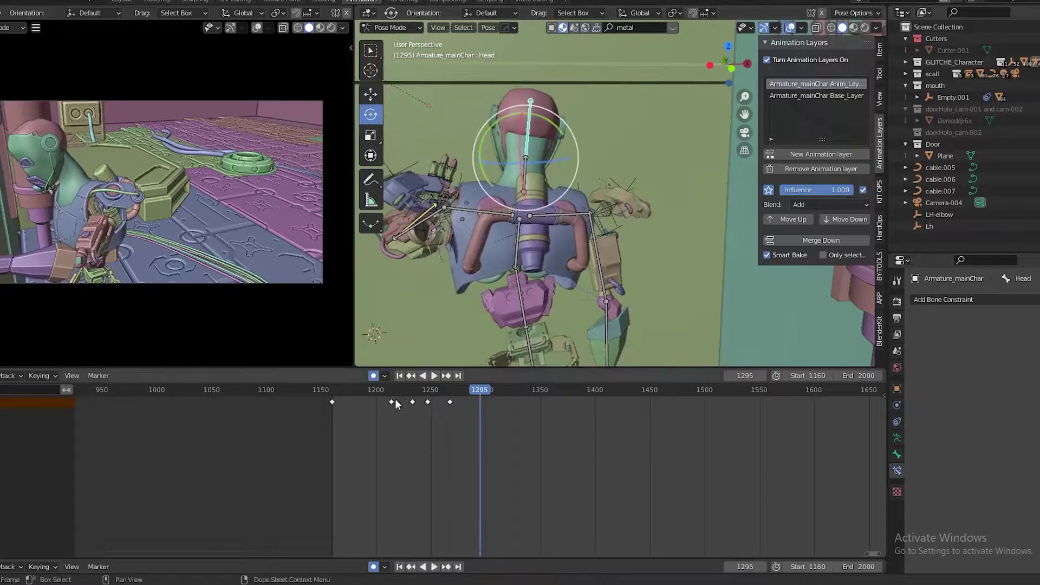
{"action": "key", "text": "space"}
{"action": "left_click", "coordinate": [816, 95]}
{"action": "key", "text": "ctrl+s"}
- Decimate the Head rotation keys in the Graph Editor, deselect them, and save
{"action": "key", "text": "ctrl+Tab"}
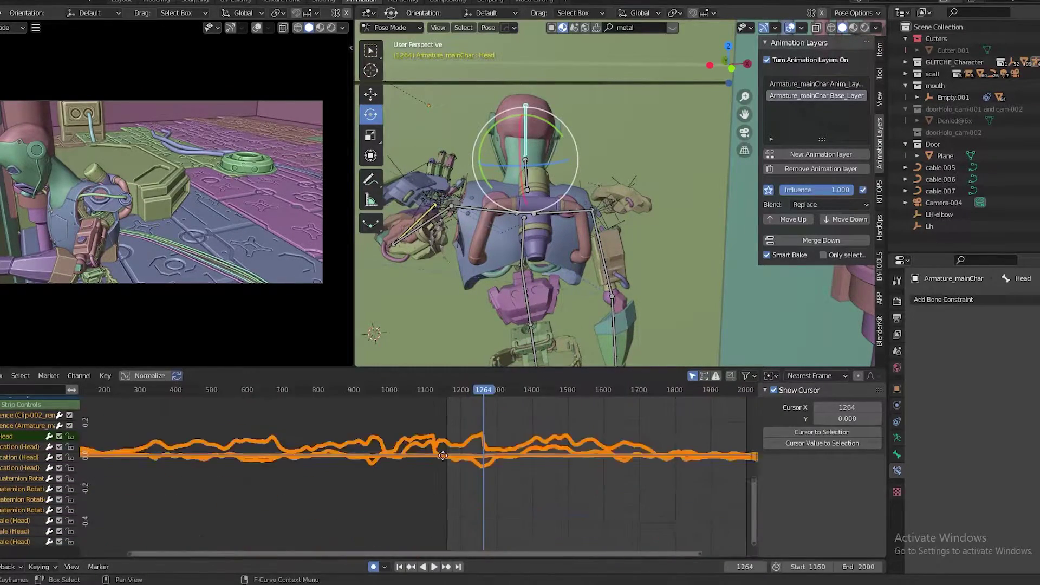
{"action": "middle_click_drag", "start_coordinate": [416, 468], "coordinate": [396, 492], "text": "ctrl"}
{"action": "left_click", "coordinate": [105, 375]}
{"action": "left_click", "coordinate": [140, 228]}
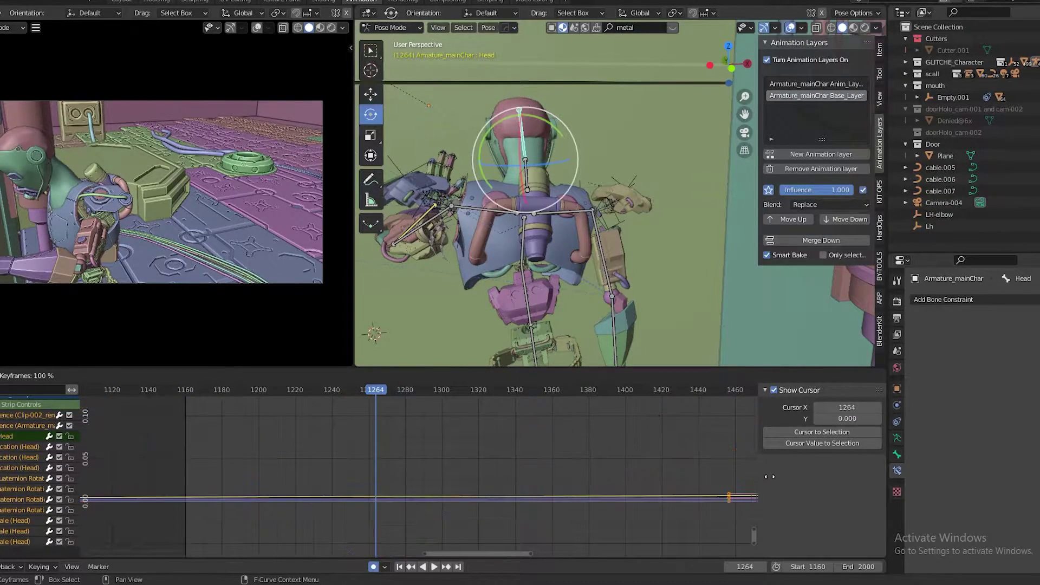
{"action": "left_click", "coordinate": [713, 476]}
{"action": "key", "text": "alt+a"}
{"action": "key", "text": "ctrl+s"}
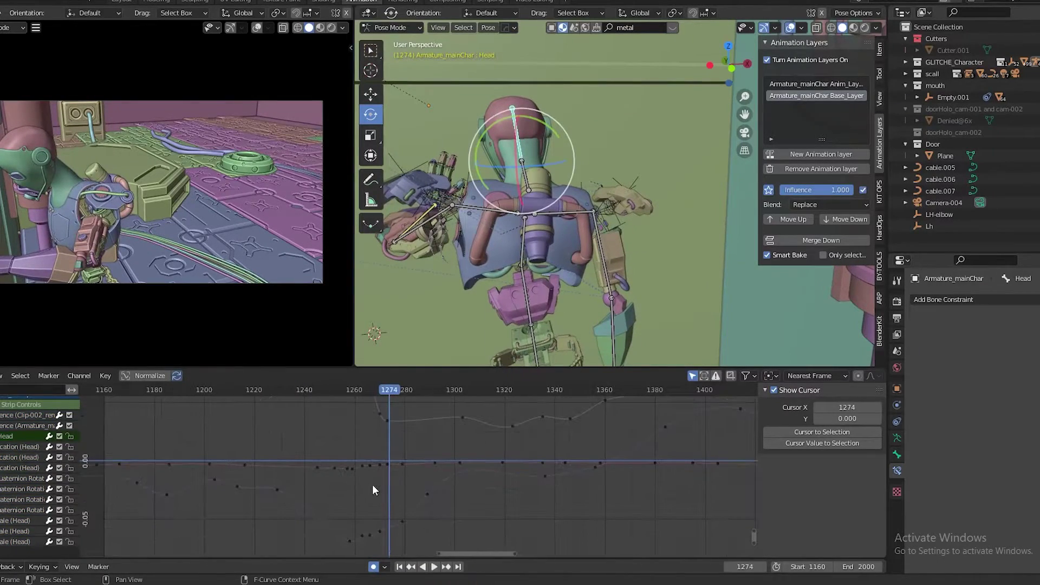
- Box-select and delete two clusters of spiky Head rotation keys
{"action": "left_click_drag", "start_coordinate": [97, 506], "coordinate": [377, 495]}
{"action": "scroll", "coordinate": [376, 495], "scroll_direction": "up", "scroll_amount": 3}
{"action": "key", "text": "x"}
{"action": "left_click", "coordinate": [383, 476]}
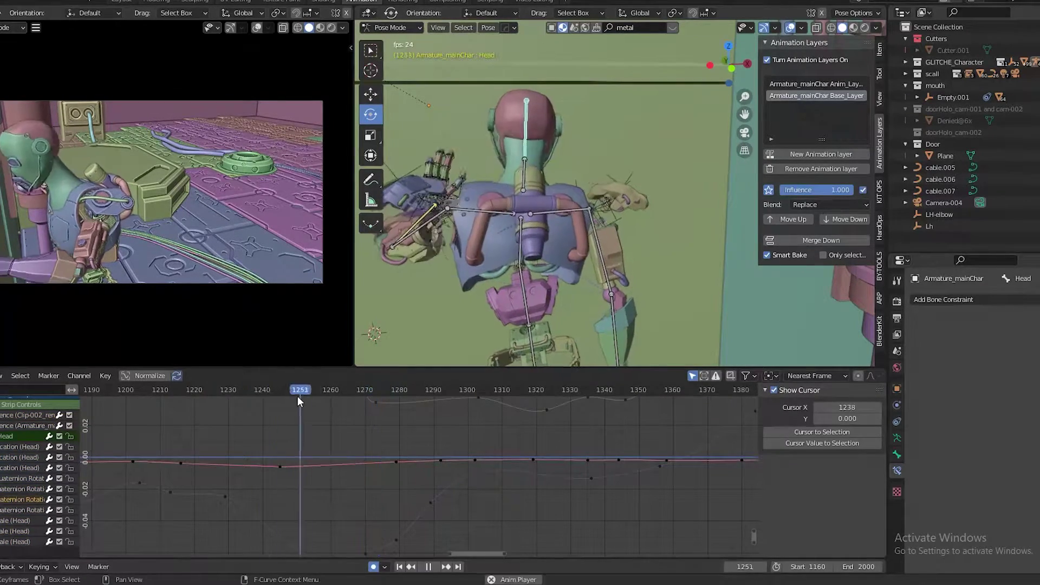
{"action": "left_click_drag", "start_coordinate": [297, 396], "coordinate": [425, 391]}
{"action": "key", "text": "x"}
{"action": "key", "text": "Delete"}
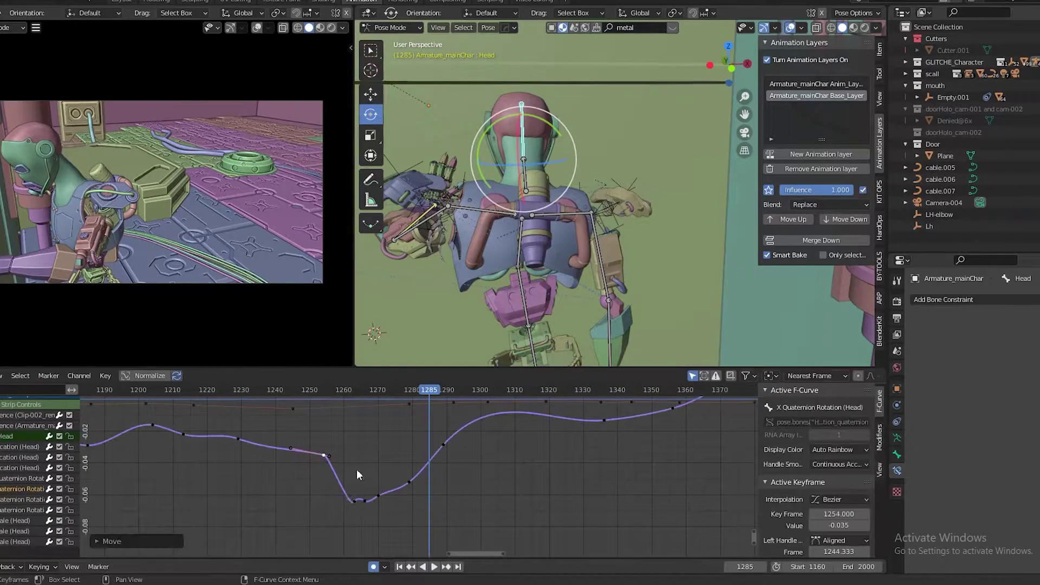
- Delete the dip key near frame 1270 on the X rotation curve, then save
{"action": "left_click_drag", "start_coordinate": [356, 469], "coordinate": [378, 495]}
{"action": "left_click", "coordinate": [378, 495]}
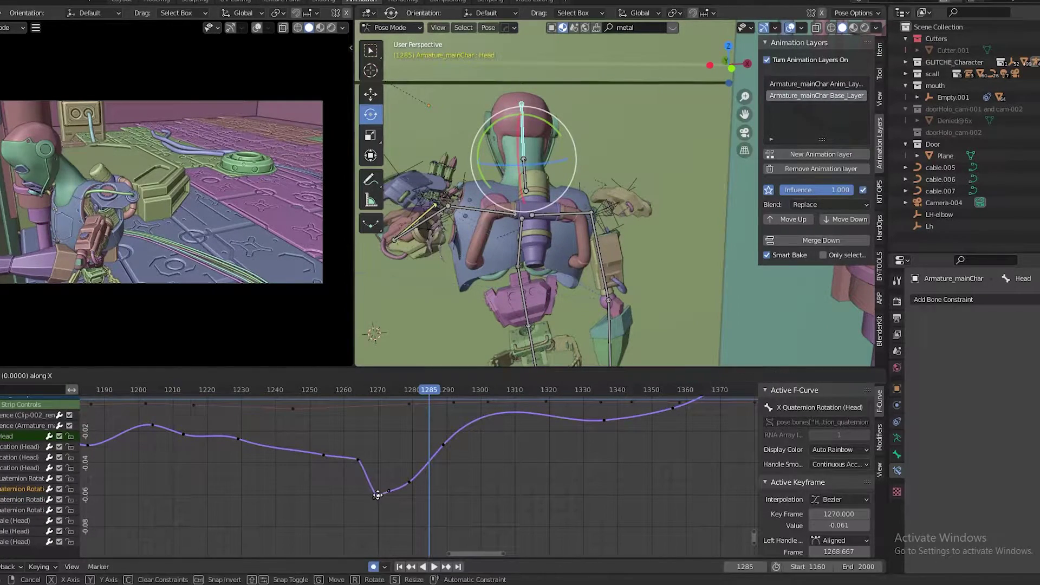
{"action": "key", "text": "Delete"}
{"action": "left_click_drag", "start_coordinate": [336, 390], "coordinate": [432, 390]}
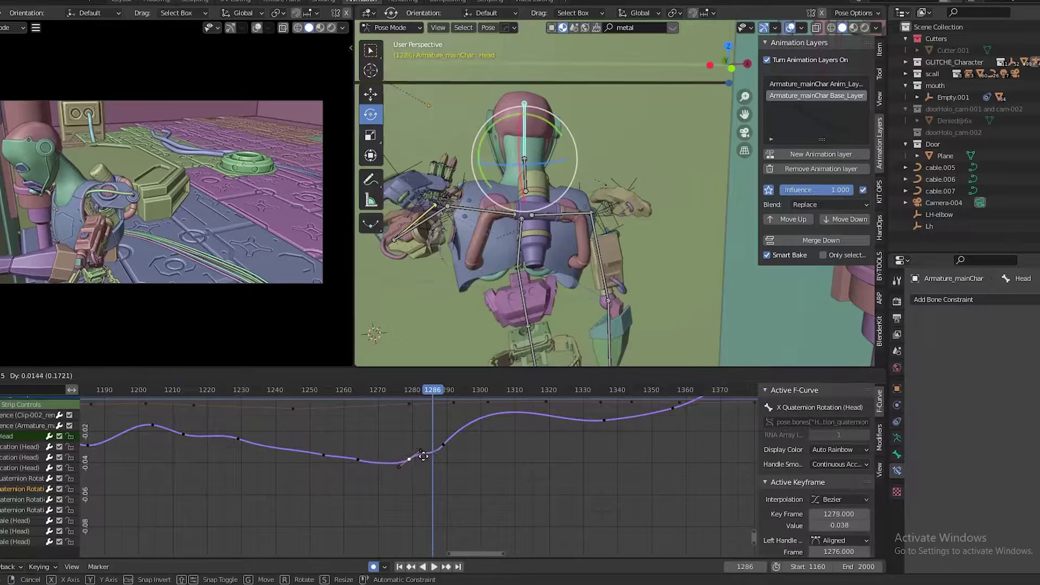
{"action": "left_click_drag", "start_coordinate": [384, 486], "coordinate": [339, 462]}
{"action": "key", "text": "ctrl+s"}
- Delete the spike keys near frame 1270 and raise the frame-1273 Z rotation key
{"action": "key", "text": "Home"}
{"action": "key", "text": "x"}
{"action": "left_click", "coordinate": [390, 444]}
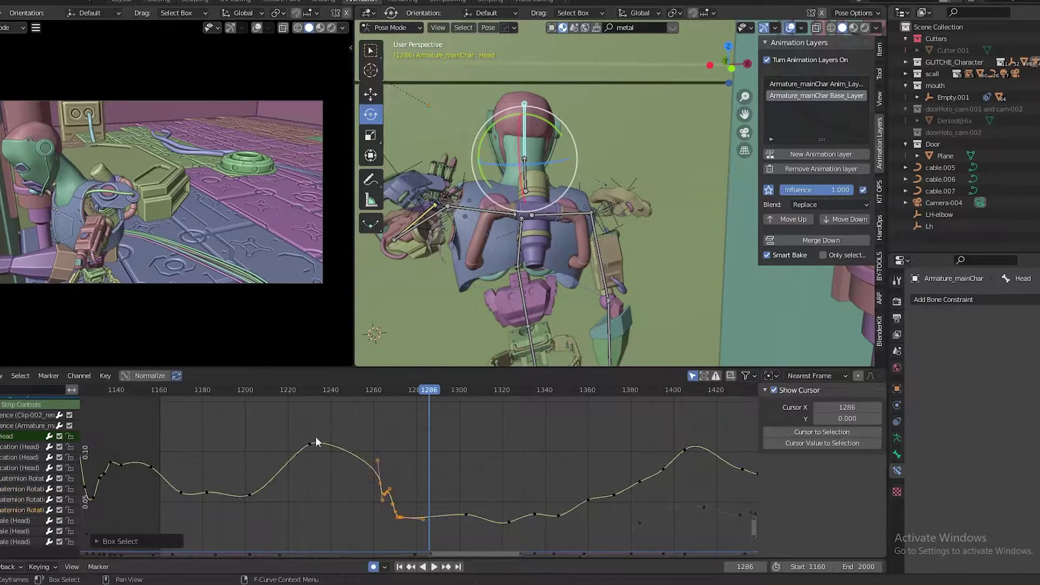
{"action": "left_click_drag", "start_coordinate": [304, 390], "coordinate": [449, 389]}
{"action": "left_click", "coordinate": [391, 509]}
{"action": "left_click_drag", "start_coordinate": [390, 514], "coordinate": [391, 497]}
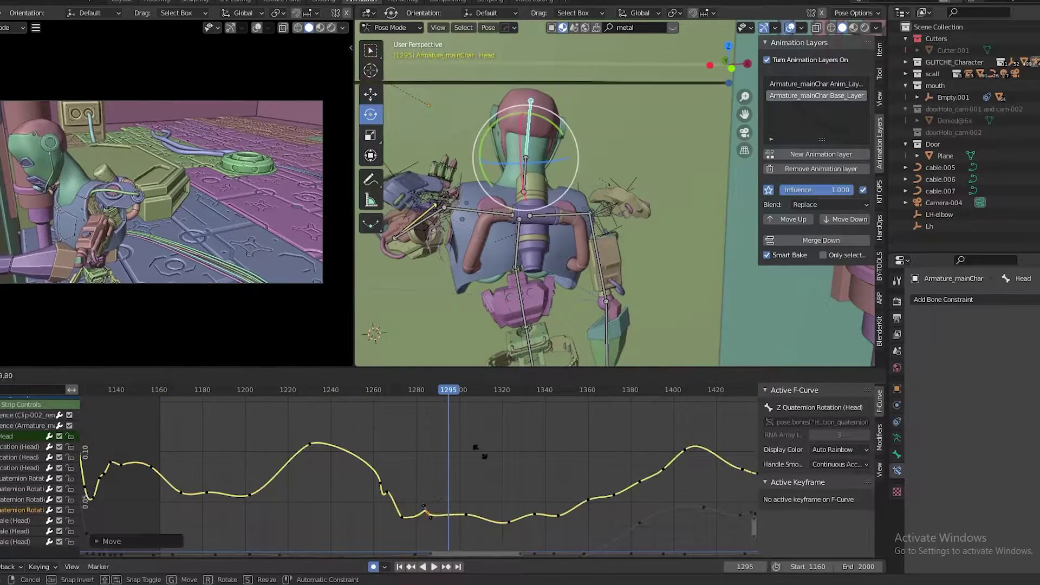
{"action": "key", "text": "ctrl+s"}
- Play back from frame 1234 to review the head, then start decimating the Neck keys
{"action": "key", "text": "a"}
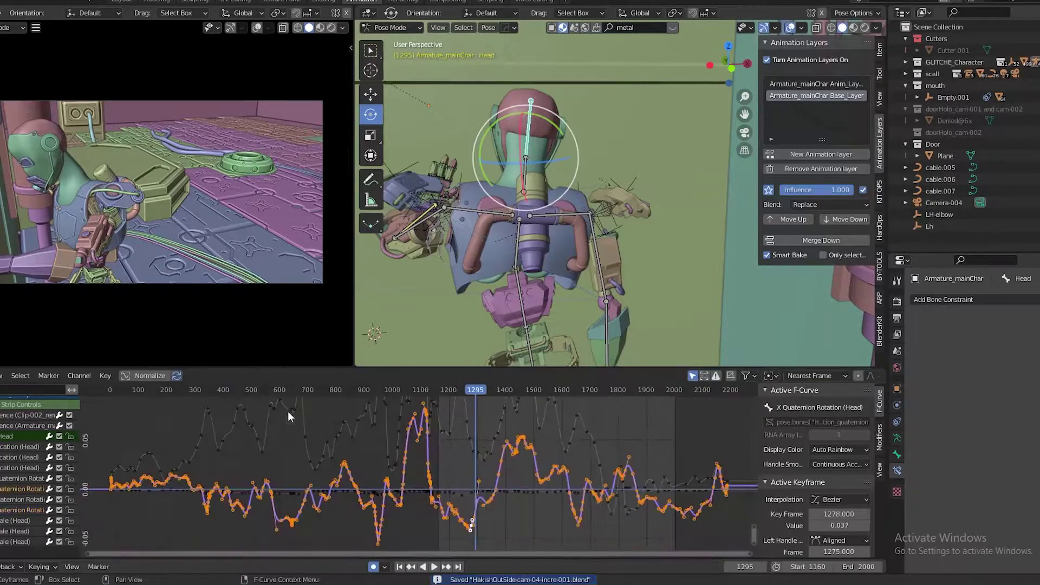
{"action": "left_click", "coordinate": [435, 446]}
{"action": "scroll", "coordinate": [477, 506], "scroll_direction": "down", "scroll_amount": 3}
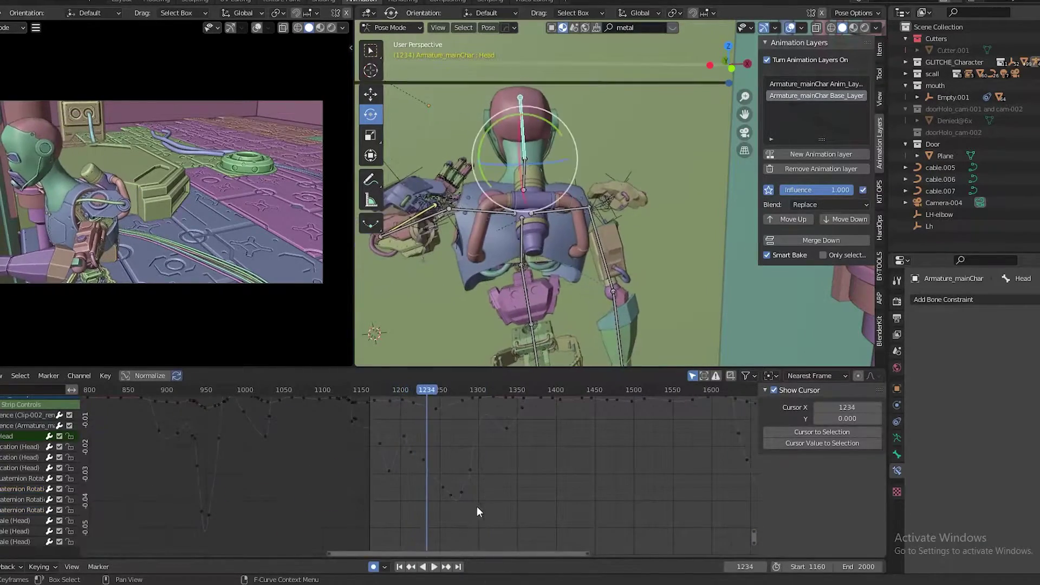
{"action": "left_click", "coordinate": [436, 474]}
{"action": "key", "text": "space"}
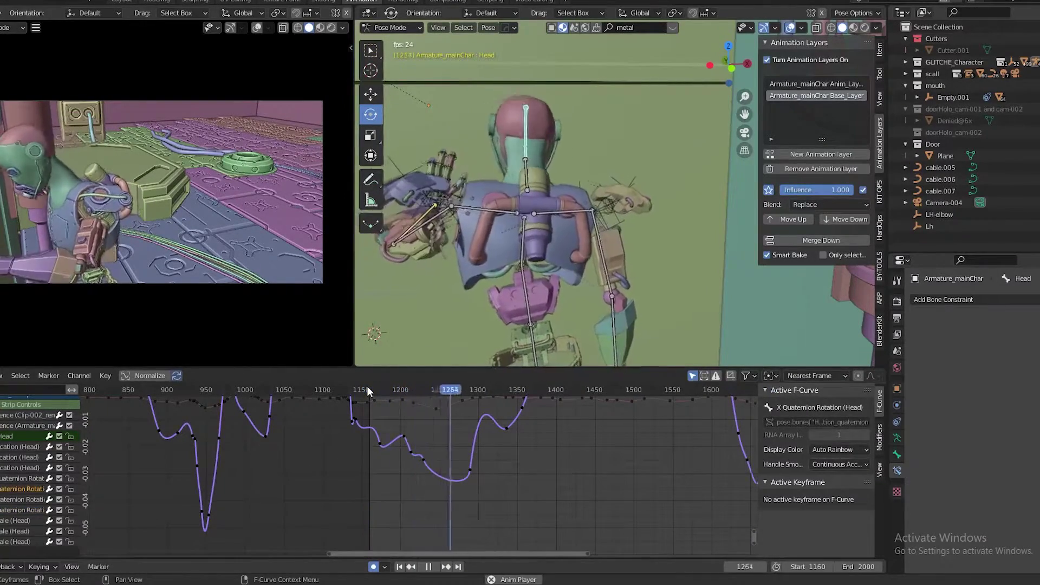
{"action": "middle_click_drag", "start_coordinate": [466, 347], "coordinate": [543, 311]}
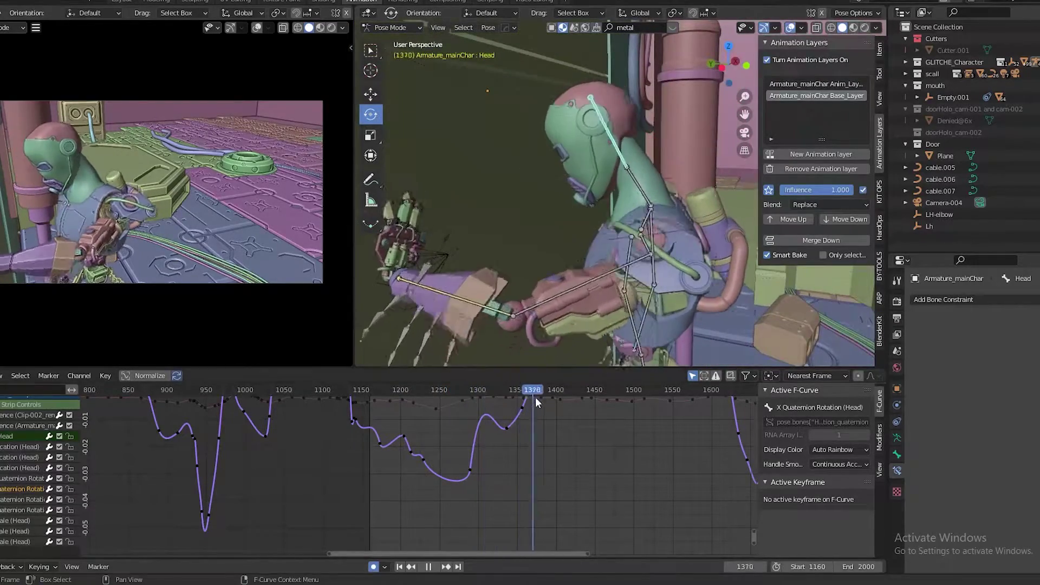
{"action": "left_click", "coordinate": [638, 187]}
{"action": "key", "text": "space"}
{"action": "key", "text": "ctrl+s"}
{"action": "left_click", "coordinate": [105, 375]}
{"action": "left_click", "coordinate": [151, 160]}
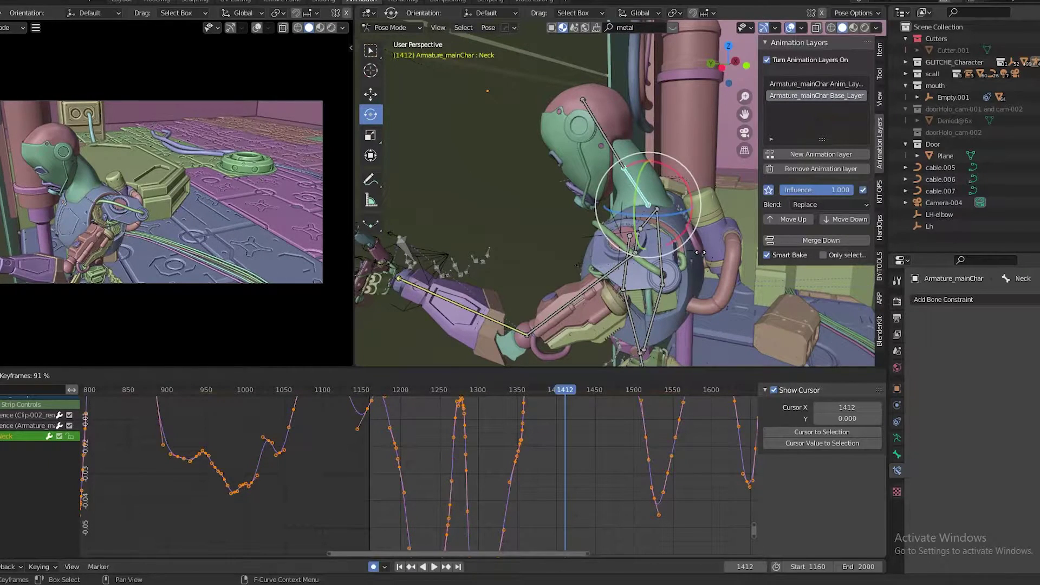
- Confirm the Neck keyframe decimation and save the file
{"action": "left_click", "coordinate": [309, 464]}
{"action": "key", "text": "ctrl+s"}
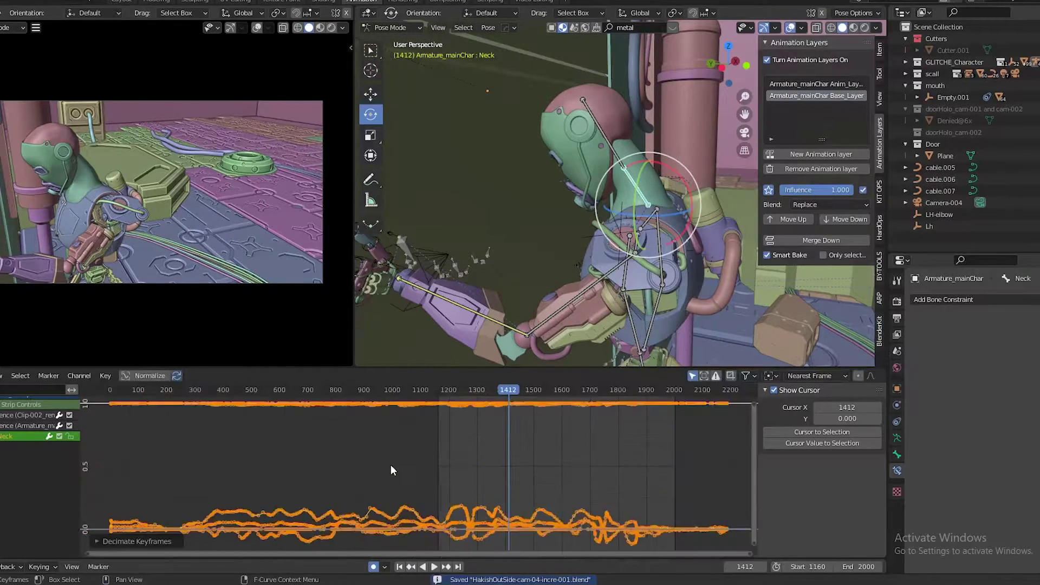
{"action": "left_click", "coordinate": [391, 464]}
- Pull the Neck Y rotation keys near frame 1279 down, then play back to review
{"action": "left_click", "coordinate": [1, 456]}
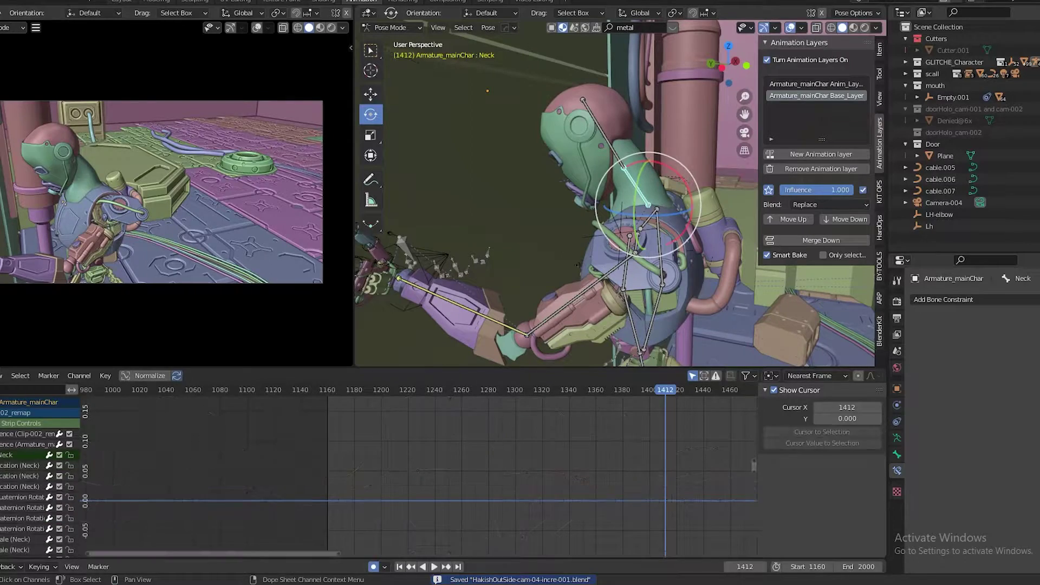
{"action": "left_click", "coordinate": [19, 498]}
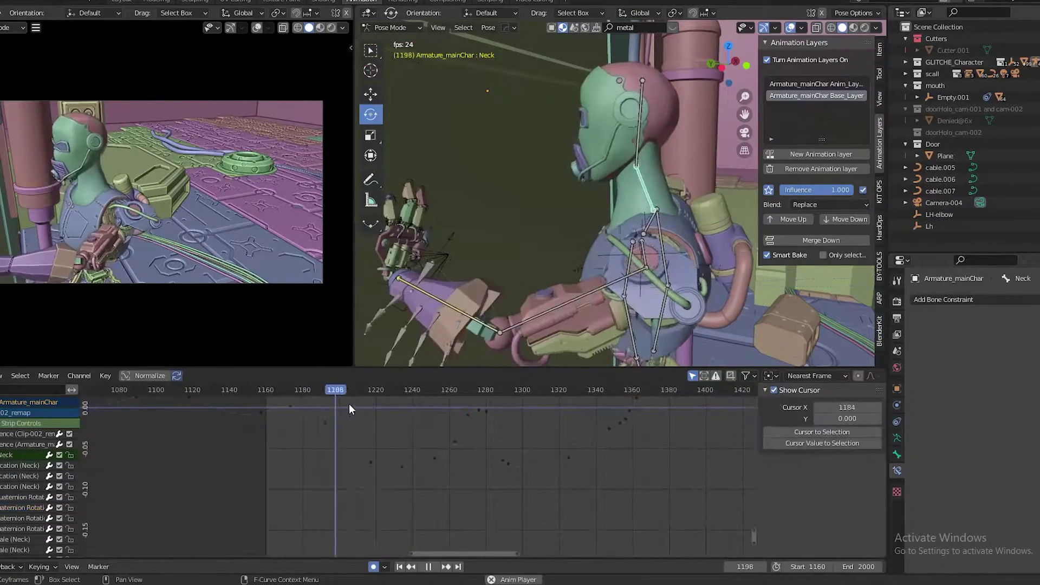
{"action": "left_click_drag", "start_coordinate": [349, 404], "coordinate": [373, 405]}
{"action": "key", "text": "ctrl+z"}
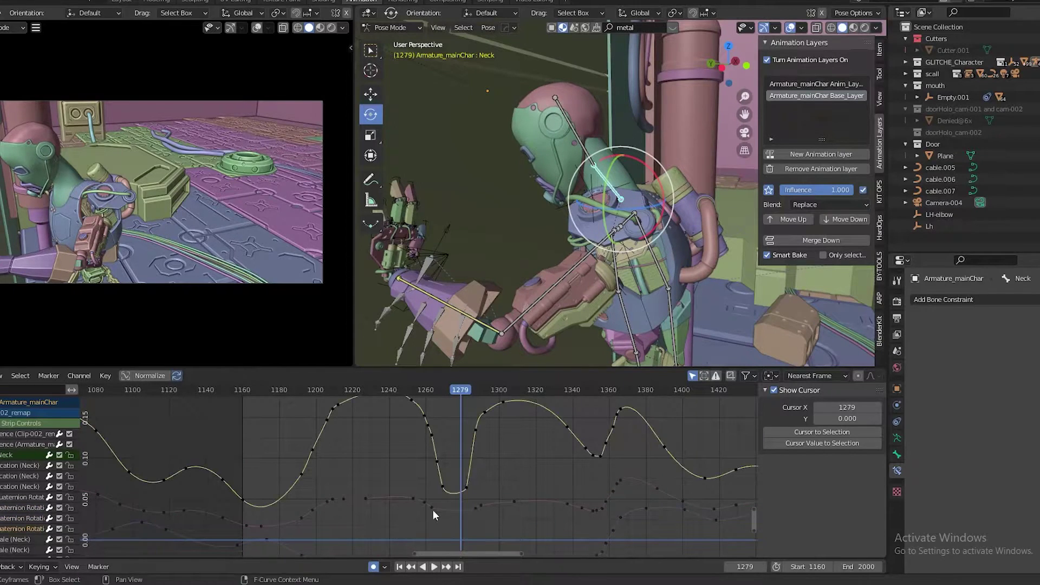
{"action": "left_click", "coordinate": [475, 506]}
{"action": "scroll", "coordinate": [437, 444], "scroll_direction": "down", "scroll_amount": 5, "text": "shift"}
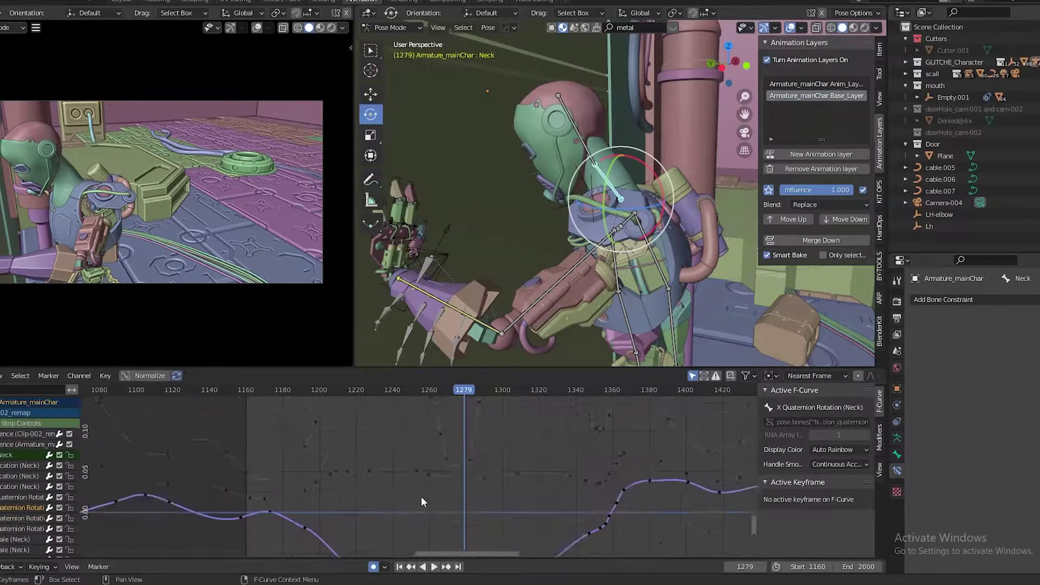
{"action": "left_click_drag", "start_coordinate": [421, 497], "coordinate": [433, 504]}
{"action": "left_click", "coordinate": [431, 494]}
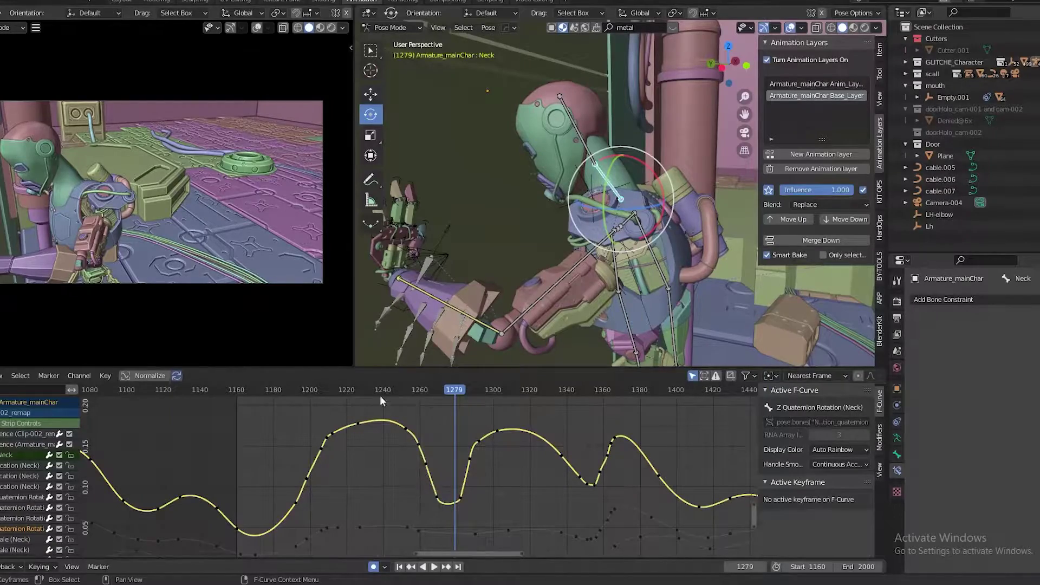
{"action": "key", "text": "space"}
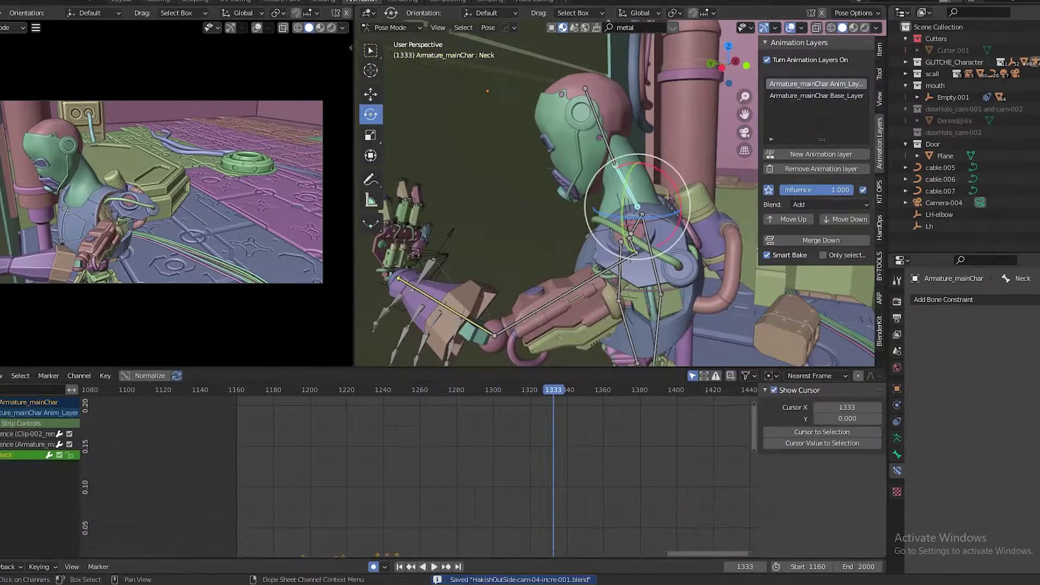
- Slide the Neck keys near frames 1206–1226 to new timings, reviewing playback, and save
{"action": "key", "text": "space"}
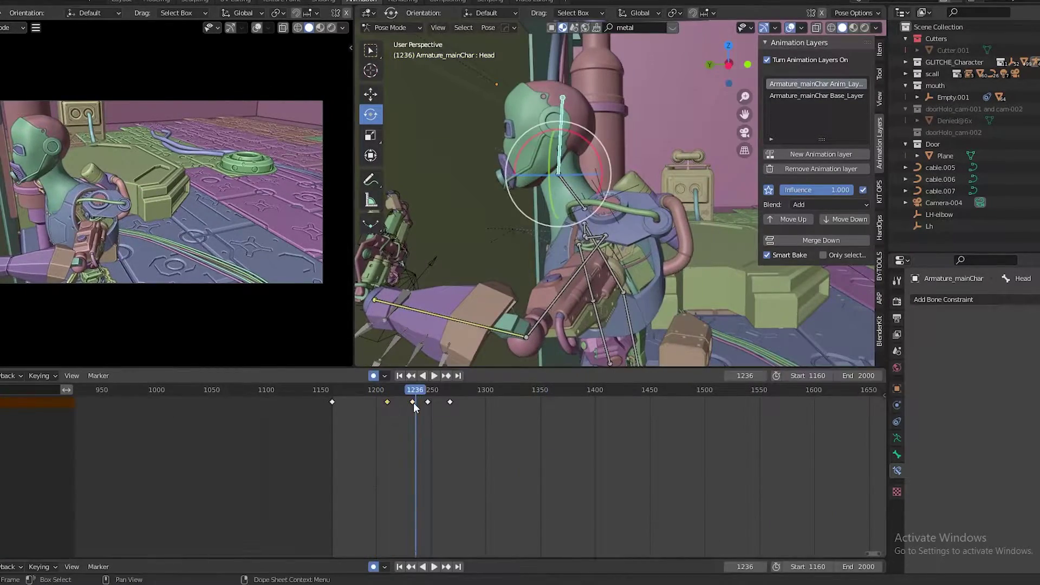
{"action": "mouse_move", "coordinate": [413, 389]}
{"action": "left_mouse_down"}
{"action": "mouse_move", "coordinate": [399, 390]}
{"action": "mouse_move", "coordinate": [400, 404]}
{"action": "left_mouse_up"}
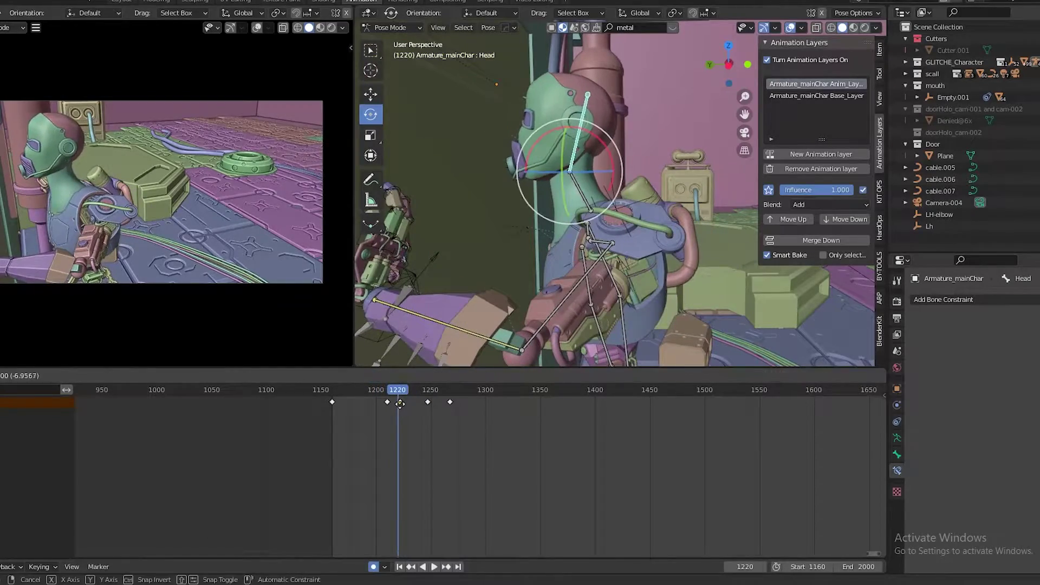
{"action": "left_click", "coordinate": [400, 404]}
{"action": "key", "text": "space"}
{"action": "left_click", "coordinate": [385, 401]}
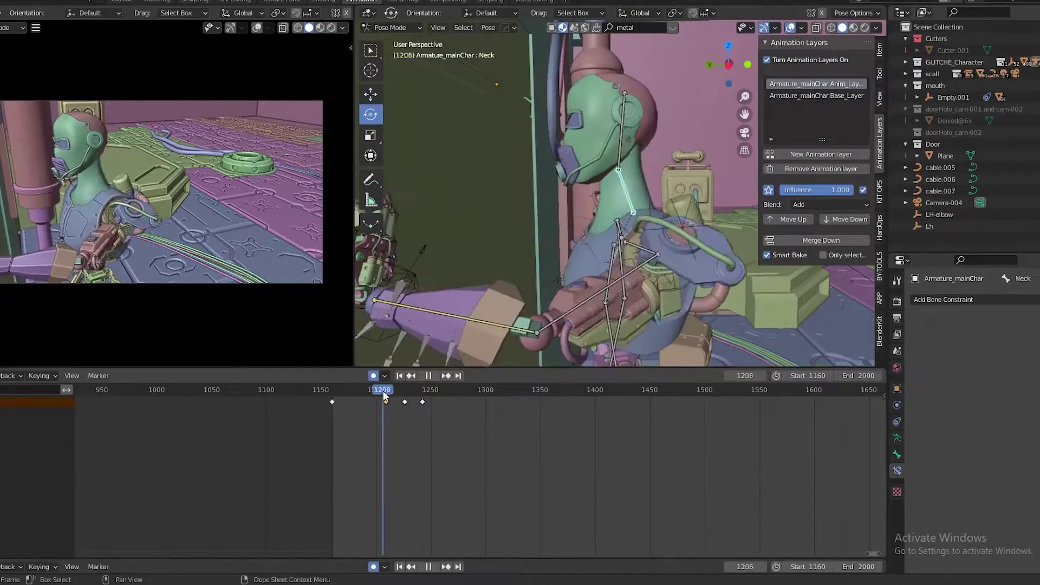
{"action": "middle_click_drag", "start_coordinate": [639, 293], "coordinate": [582, 301]}
{"action": "key", "text": "space"}
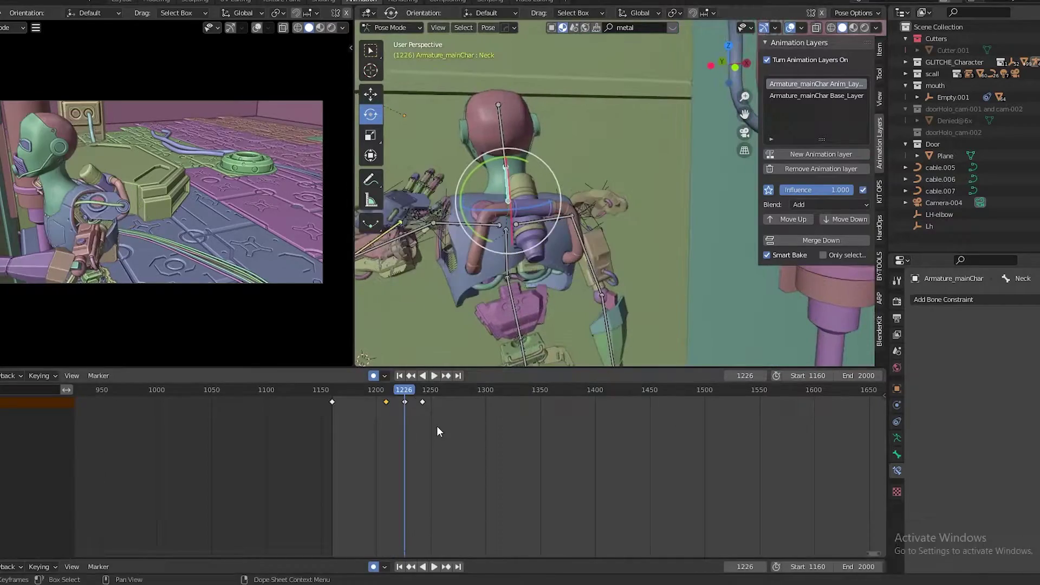
{"action": "key", "text": "shift+ctrl+space"}
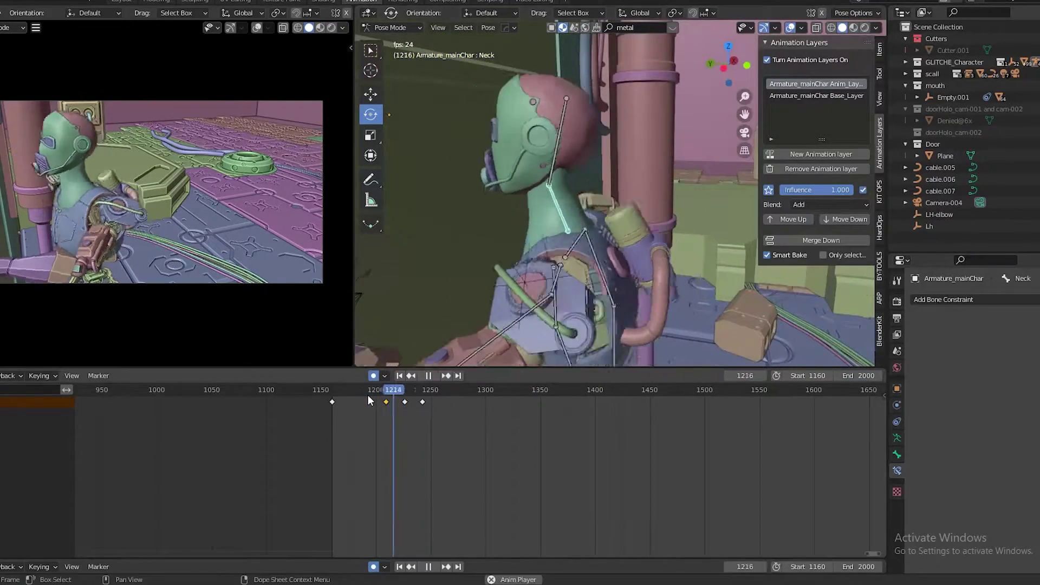
{"action": "left_click", "coordinate": [424, 401]}
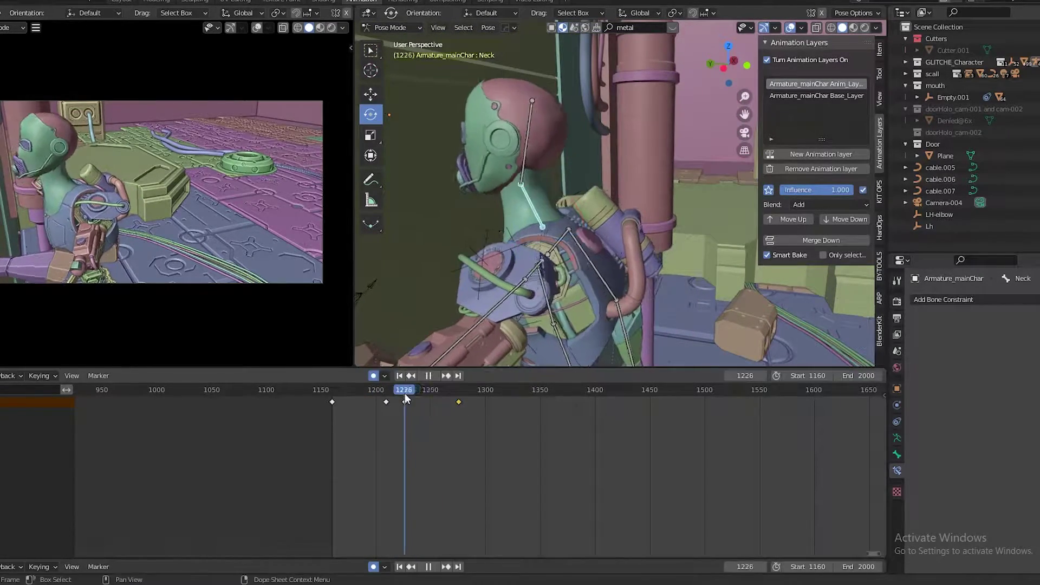
{"action": "left_click_drag", "start_coordinate": [641, 208], "coordinate": [623, 228]}
{"action": "key", "text": "ctrl+s"}
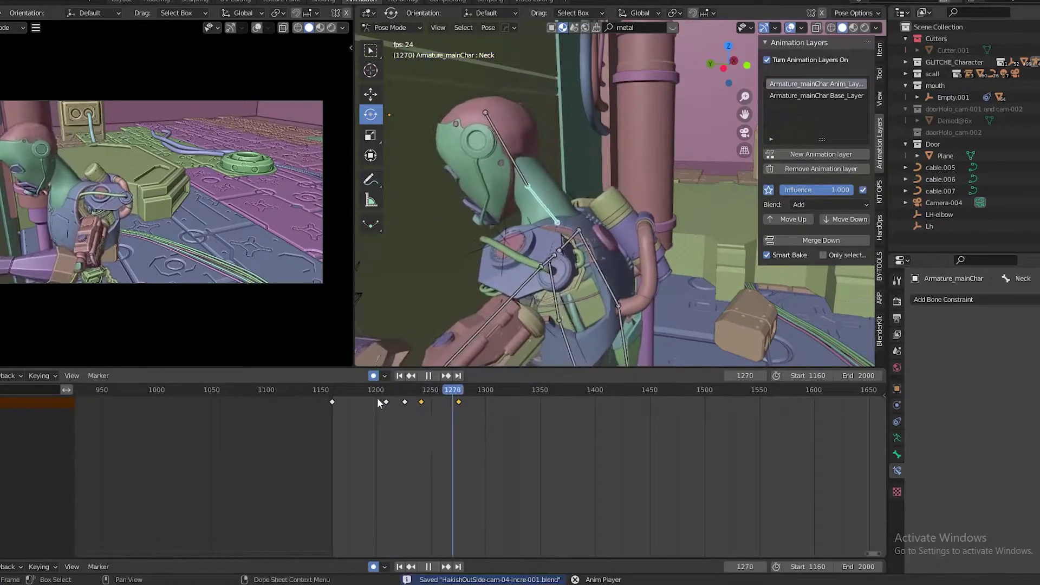
- Rotate the Head bone into a new pose at frame 1248 and review it maximised
{"action": "left_click", "coordinate": [507, 148]}
{"action": "left_click", "coordinate": [430, 391]}
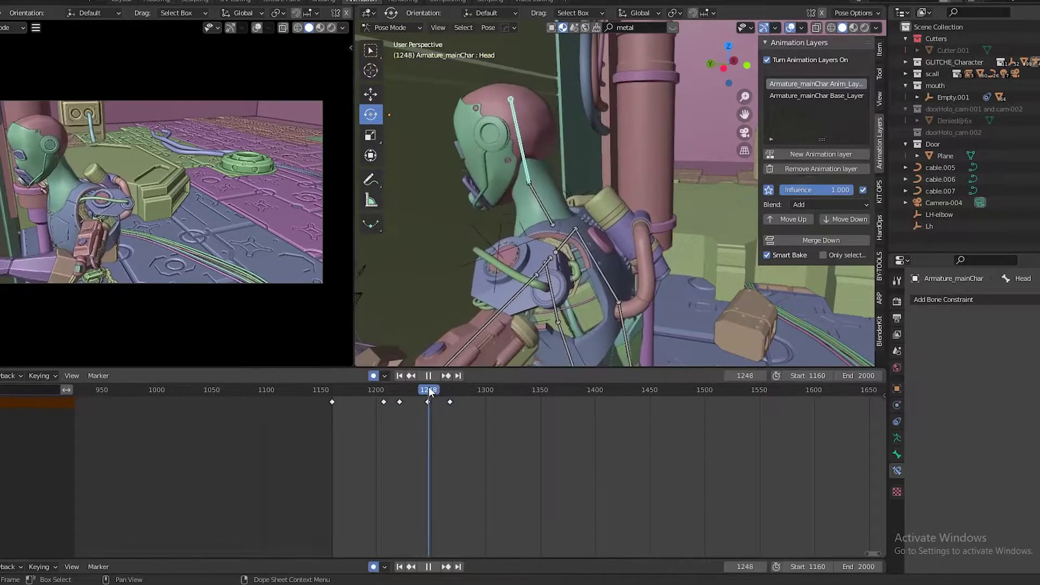
{"action": "key", "text": "r"}
{"action": "left_click", "coordinate": [510, 400]}
{"action": "middle_click_drag", "start_coordinate": [556, 259], "coordinate": [683, 288]}
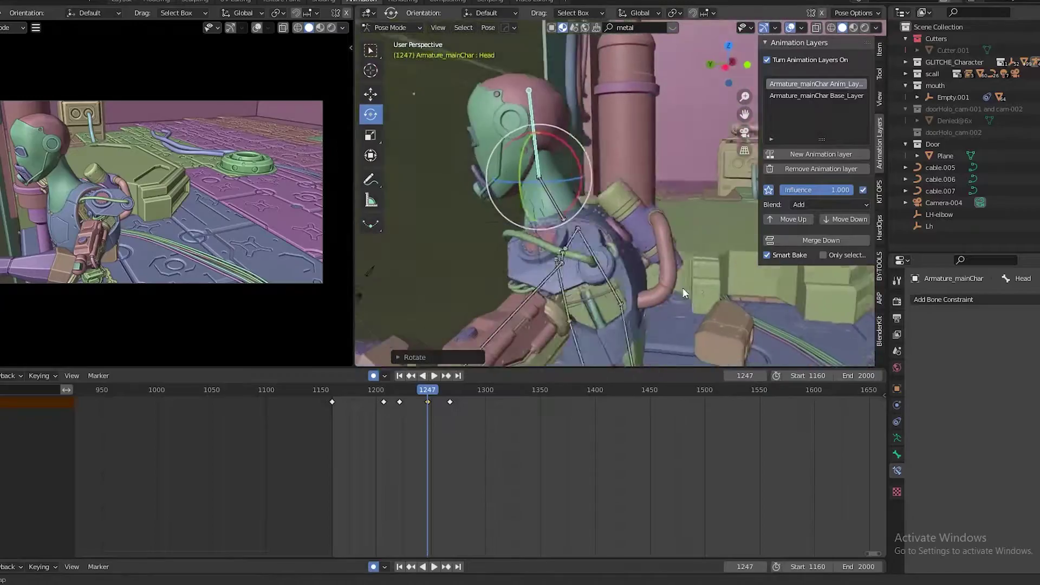
{"action": "key", "text": "space"}
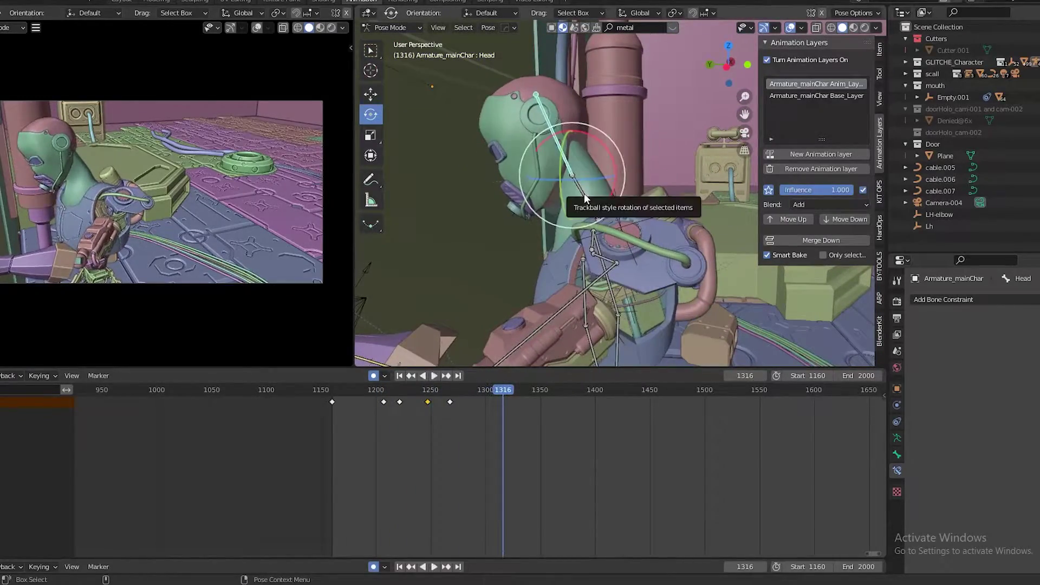
{"action": "key", "text": "ctrl+space"}
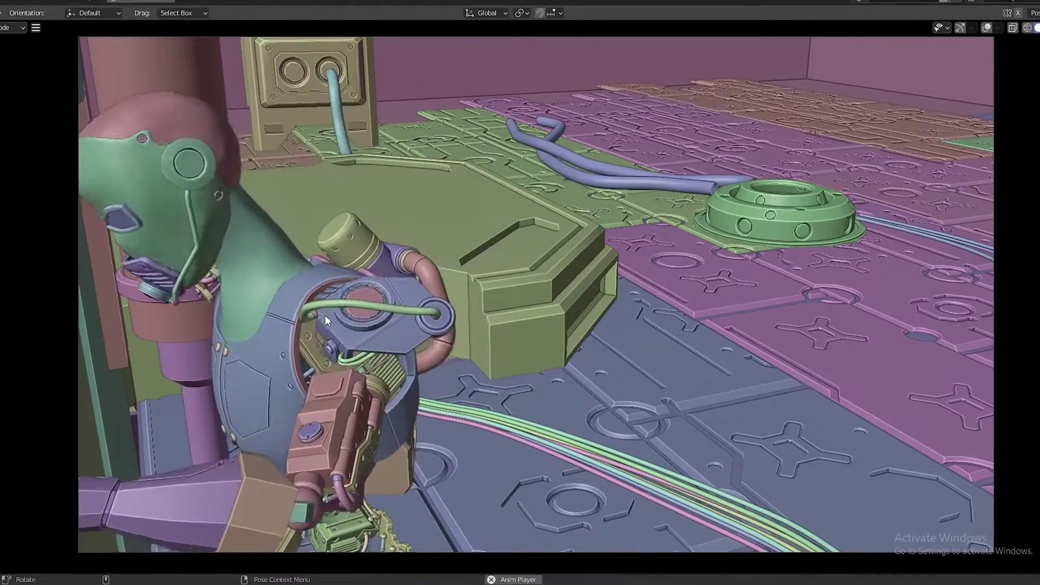
{"action": "key", "text": "ctrl+space"}
{"action": "key", "text": "space"}
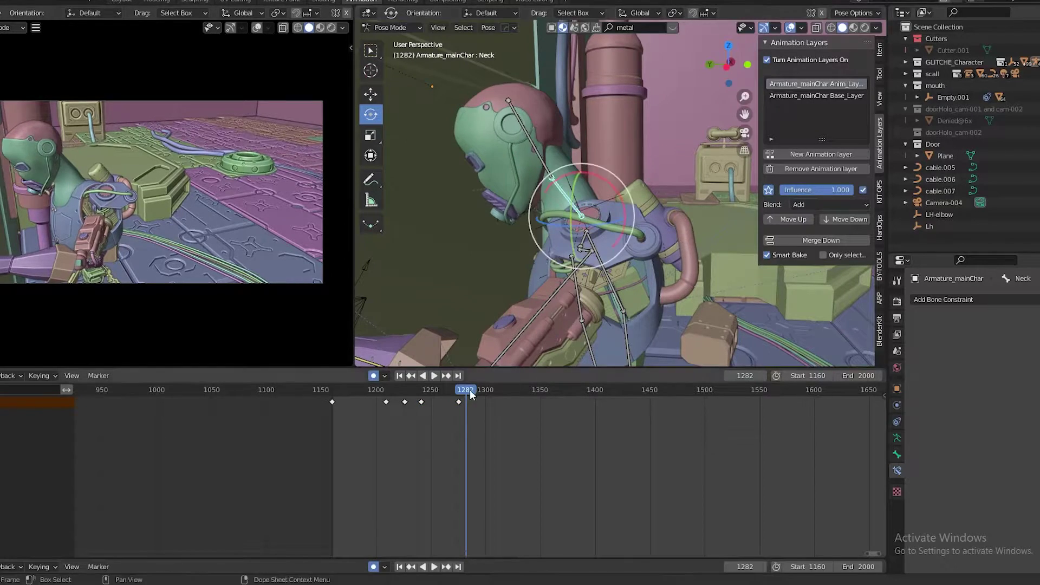
- Step between the Head keyframes, then select the Spine2 bone and save
{"action": "key", "text": "Down"}
{"action": "left_click", "coordinate": [536, 125]}
{"action": "key", "text": "Up"}
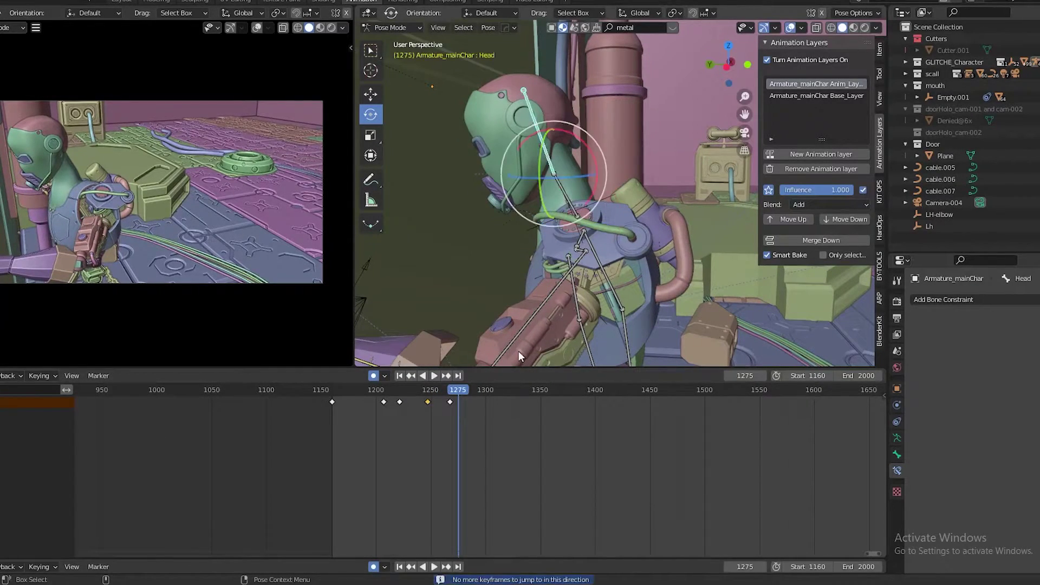
{"action": "left_click", "coordinate": [423, 376]}
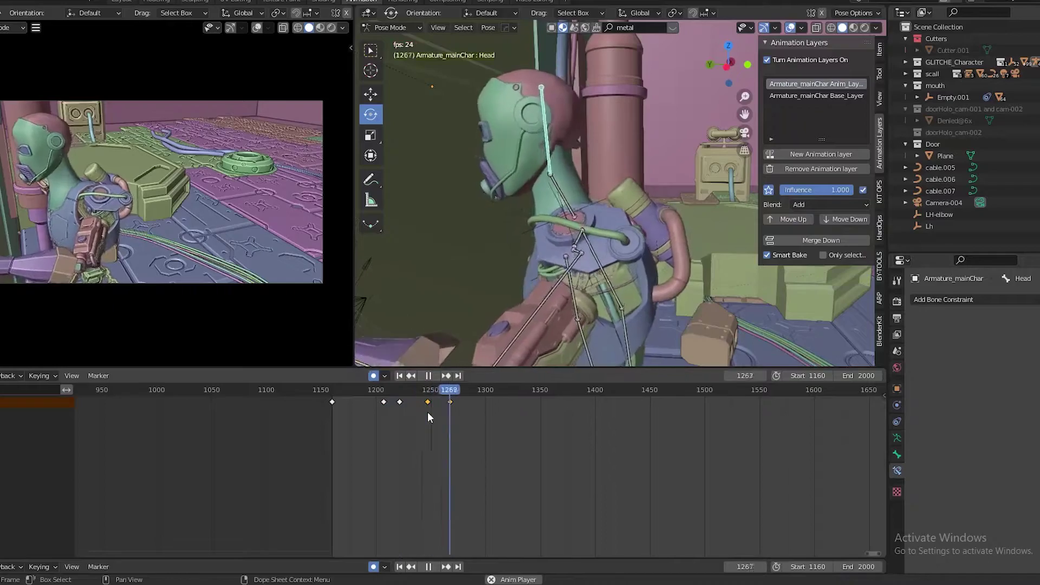
{"action": "middle_click_drag", "start_coordinate": [543, 270], "coordinate": [648, 279]}
{"action": "left_click", "coordinate": [508, 254]}
{"action": "key", "text": "ctrl+s"}
- Bend the torso with Spine2 near frame 1278 and hold the pose to frame 1336
{"action": "left_click", "coordinate": [462, 400]}
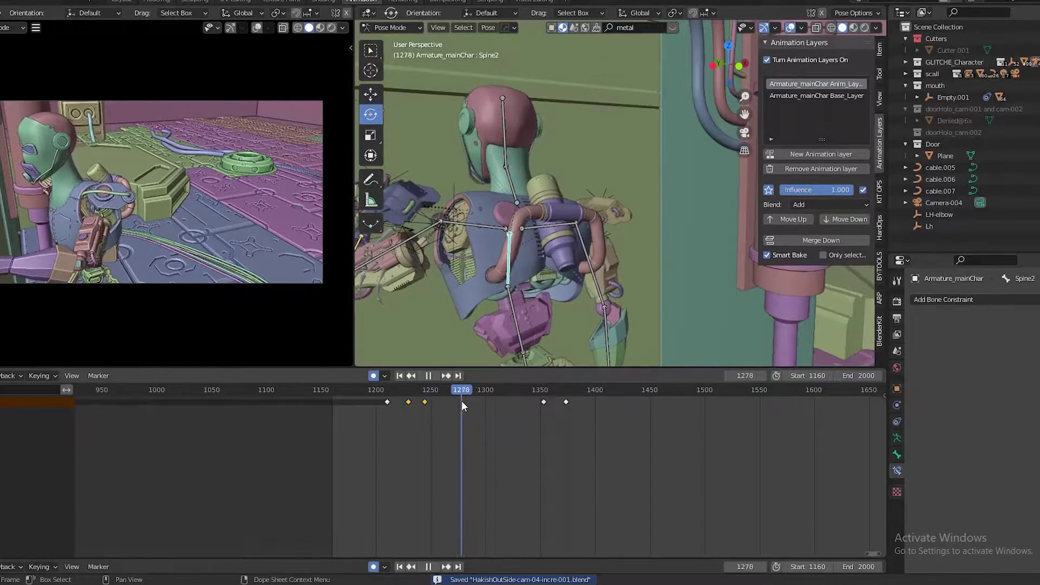
{"action": "key", "text": "space"}
{"action": "left_click_drag", "start_coordinate": [509, 287], "coordinate": [633, 294]}
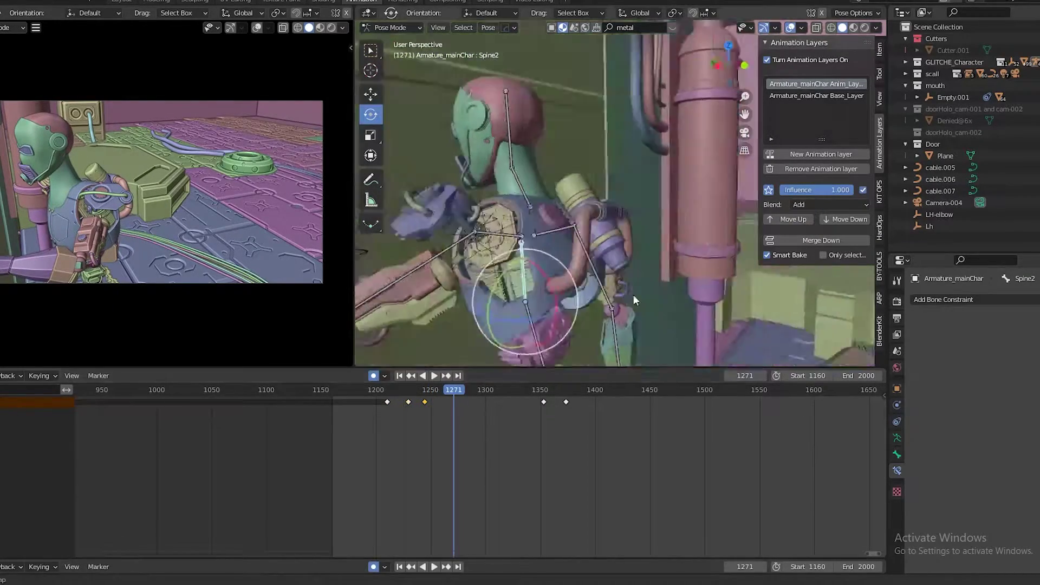
{"action": "key", "text": "space"}
{"action": "left_click", "coordinate": [421, 400]}
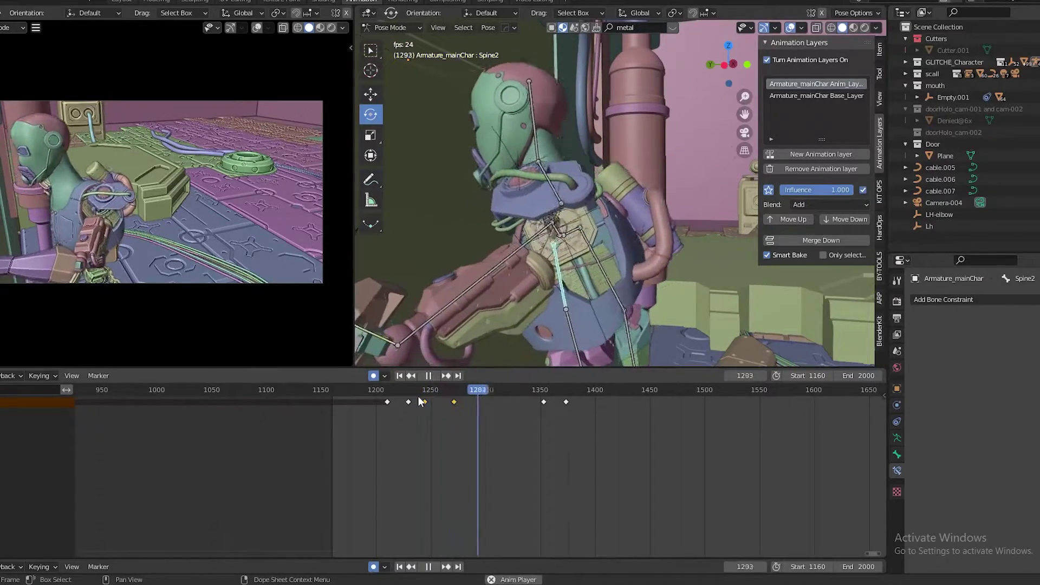
{"action": "key", "text": "space"}
{"action": "key", "text": "shift+d"}
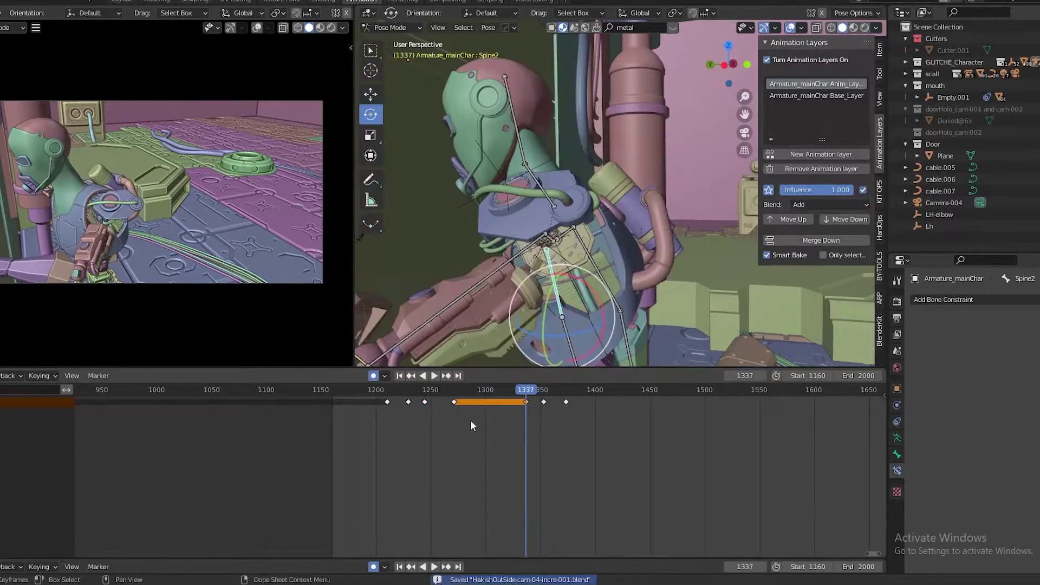
{"action": "left_click", "coordinate": [480, 406]}
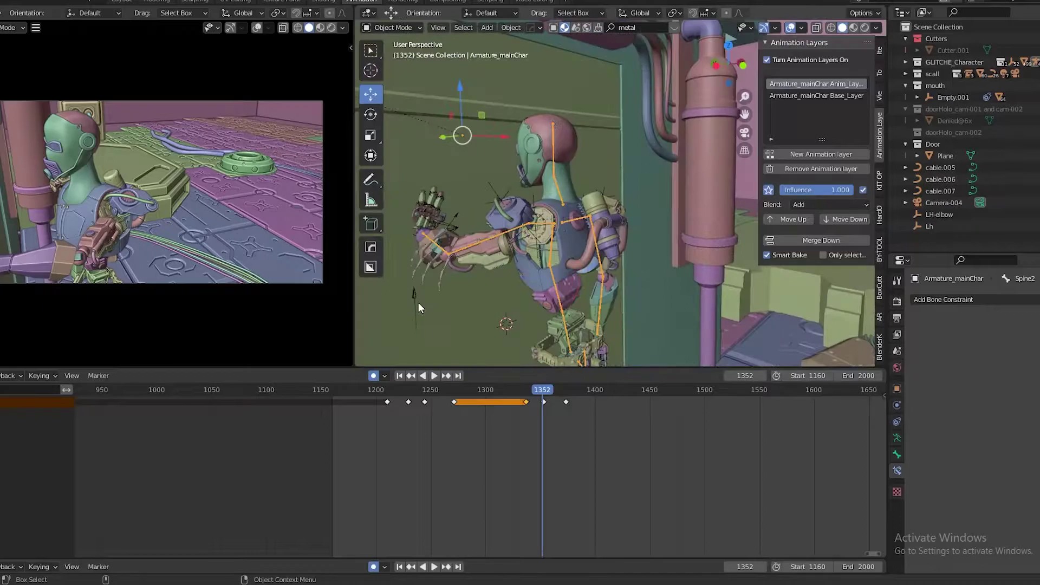
- Key the LH-elbow target's transform at frame 1210
{"action": "left_click_drag", "start_coordinate": [356, 397], "coordinate": [387, 404]}
{"action": "key", "text": "i"}
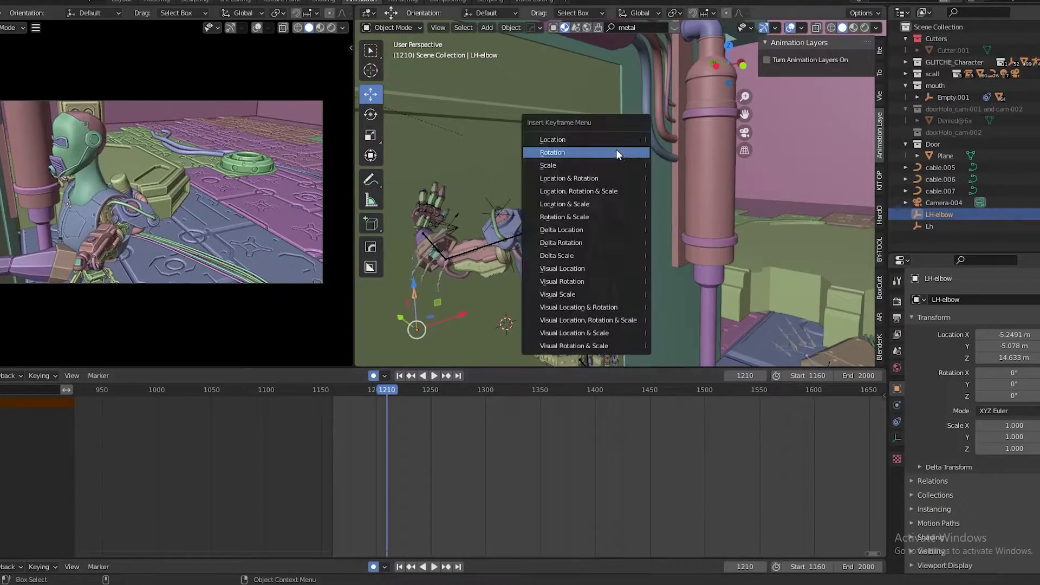
{"action": "left_click", "coordinate": [616, 149]}
- Move the LH-elbow target at frame 1220, then scrub frames 1202–1253 to check
{"action": "key", "text": "space"}
{"action": "left_click", "coordinate": [398, 390]}
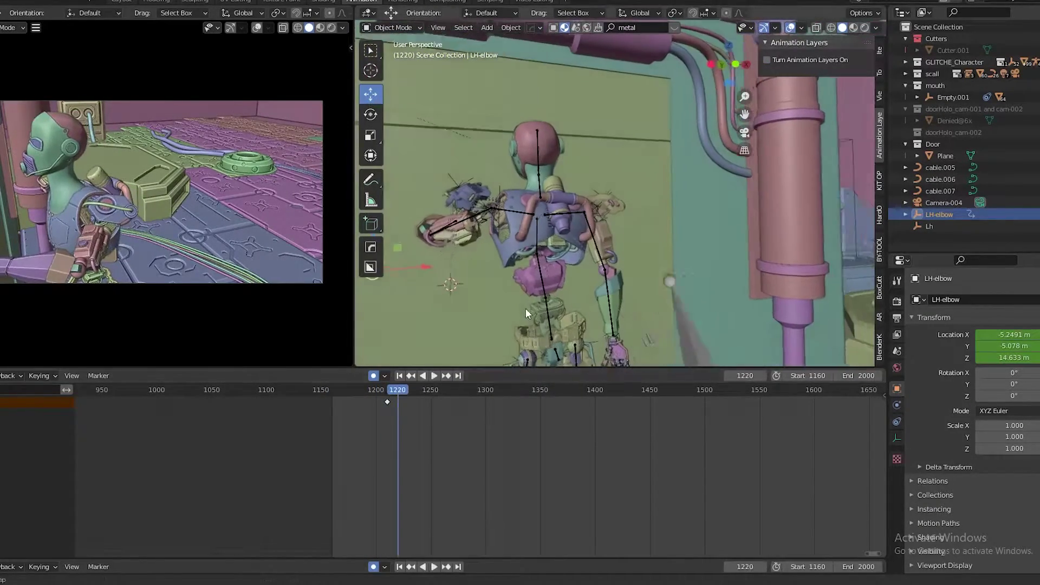
{"action": "key", "text": "g"}
{"action": "left_click", "coordinate": [609, 267]}
{"action": "scroll", "coordinate": [601, 233], "scroll_direction": "up", "scroll_amount": 5}
{"action": "mouse_move", "coordinate": [601, 238]}
{"action": "middle_mouse_down"}
{"action": "mouse_move", "coordinate": [585, 243]}
{"action": "mouse_move", "coordinate": [637, 256]}
{"action": "middle_mouse_up"}
{"action": "left_click", "coordinate": [382, 396]}
{"action": "left_click_drag", "start_coordinate": [383, 396], "coordinate": [433, 396]}
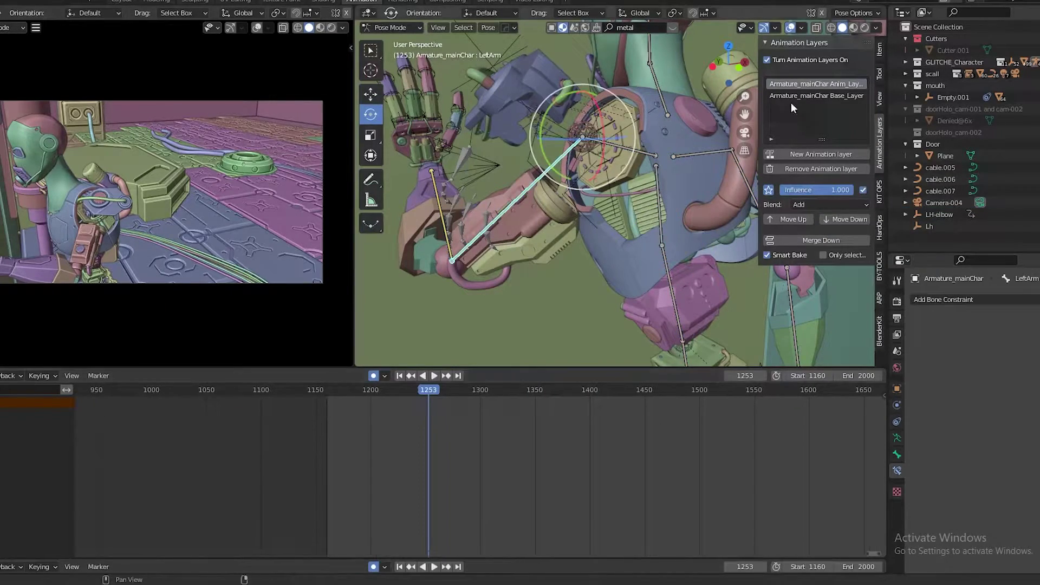
- Make the Base Layer the active animation layer
{"action": "left_click", "coordinate": [509, 201]}
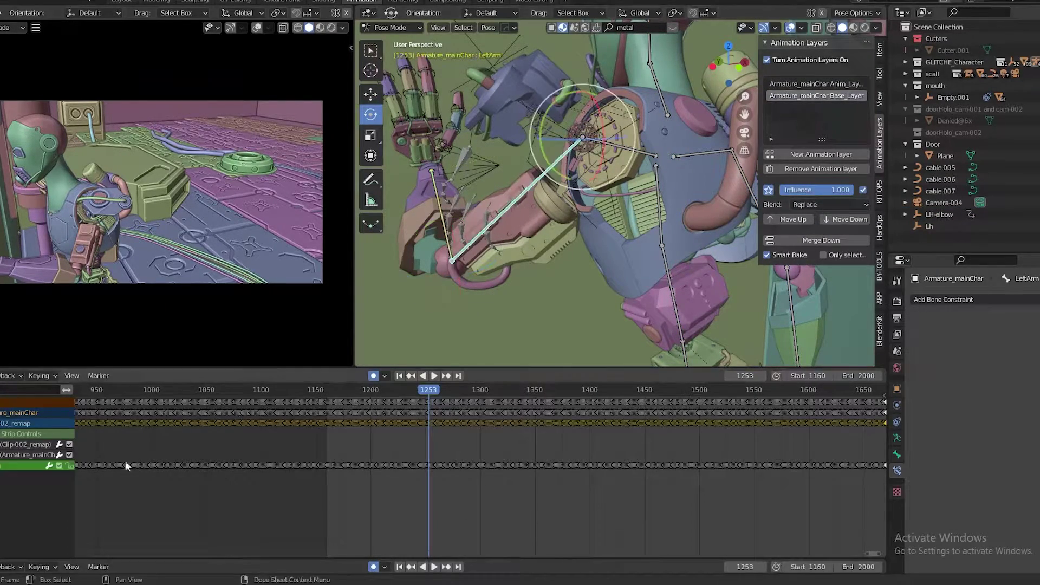
{"action": "scroll", "coordinate": [413, 505], "scroll_direction": "down", "scroll_amount": 3}
{"action": "scroll", "coordinate": [67, 472], "scroll_direction": "down", "scroll_amount": 3}
{"action": "scroll", "coordinate": [68, 472], "scroll_direction": "up", "scroll_amount": 2}
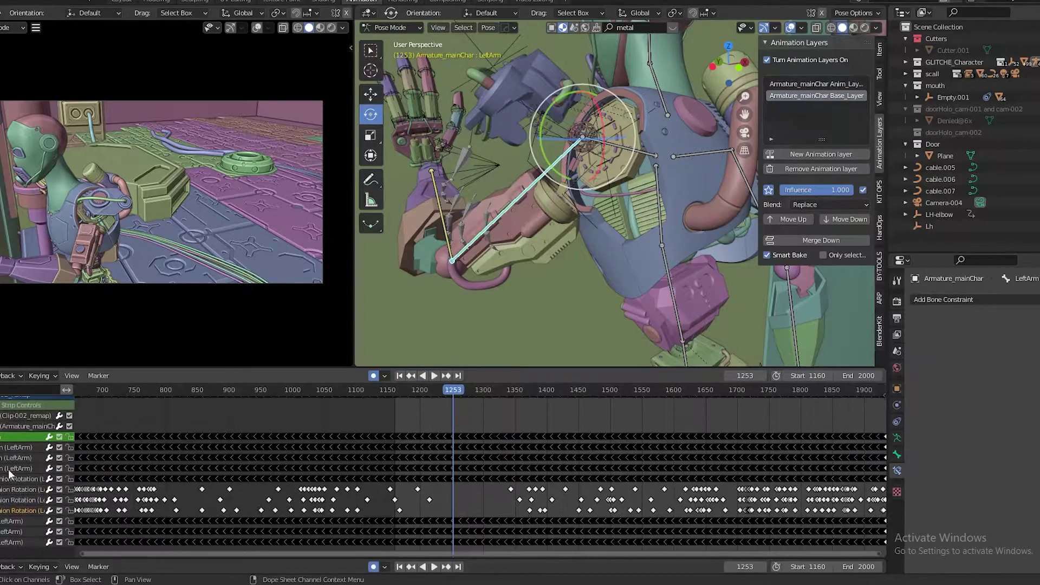
- Show the LeftArm curves in the Graph Editor, save, and play from the start
{"action": "left_click", "coordinate": [4, 375]}
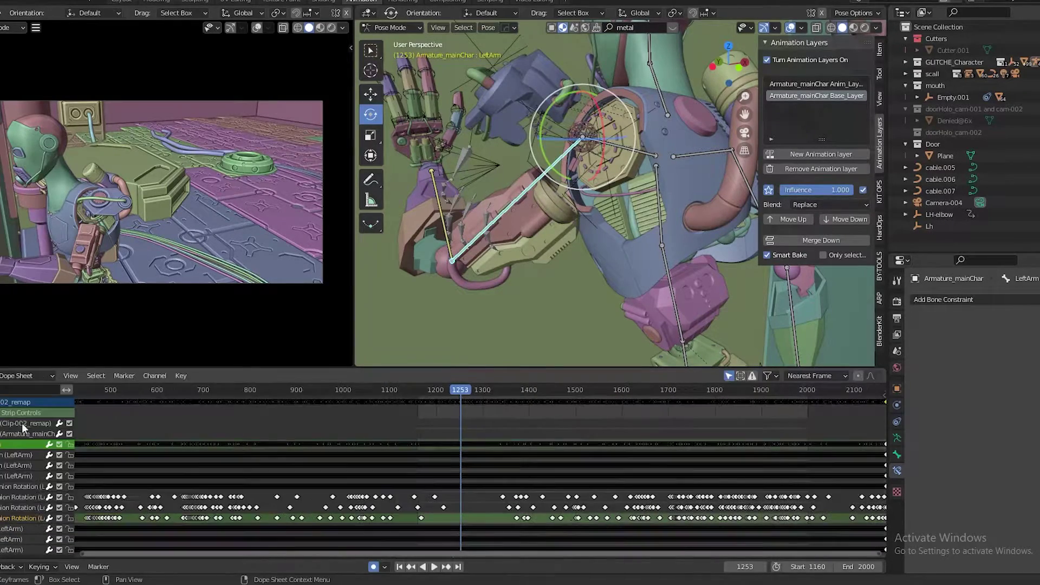
{"action": "left_click", "coordinate": [4, 375]}
{"action": "left_click", "coordinate": [116, 435]}
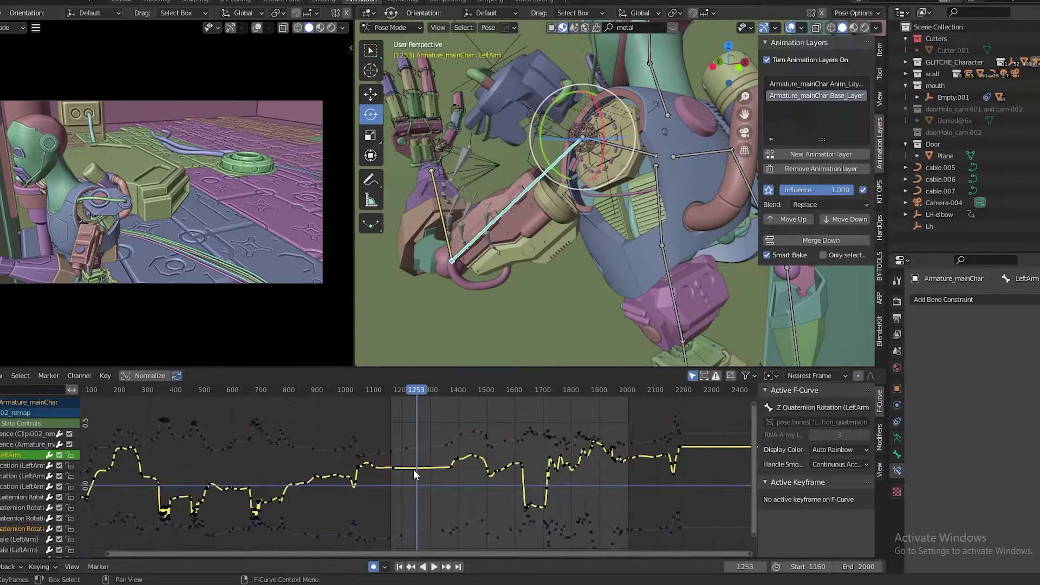
{"action": "key", "text": "a"}
{"action": "key", "text": "ctrl+z"}
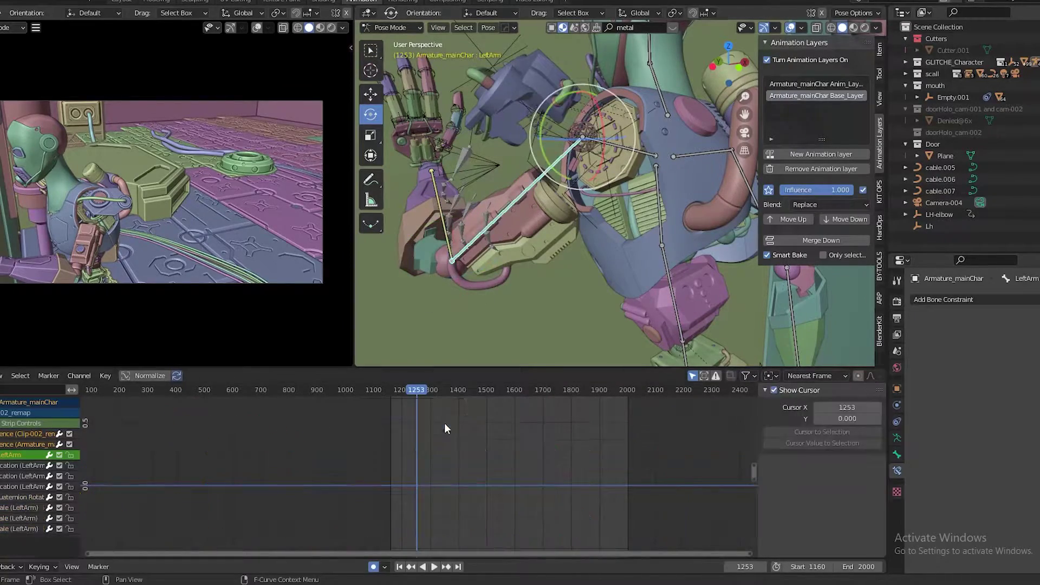
{"action": "key", "text": "ctrl+z"}
{"action": "key", "text": "ctrl+z"}
{"action": "key", "text": "ctrl+s"}
{"action": "key", "text": "shift+Left"}
{"action": "key", "text": "space"}
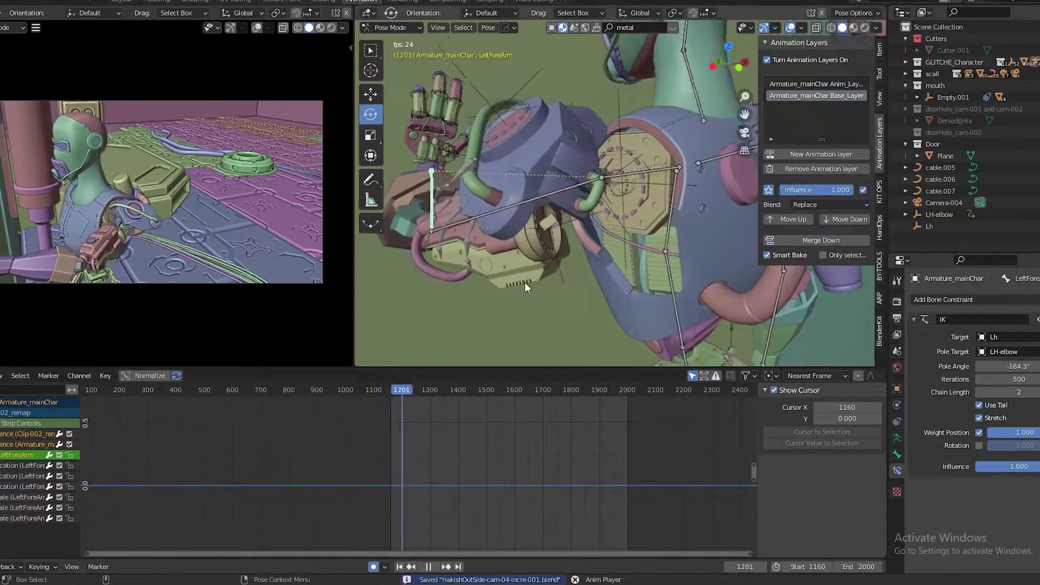
{"action": "mouse_move", "coordinate": [749, 292]}
{"action": "middle_mouse_down"}
{"action": "mouse_move", "coordinate": [605, 261]}
{"action": "mouse_move", "coordinate": [642, 262]}
{"action": "mouse_move", "coordinate": [586, 264]}
{"action": "mouse_move", "coordinate": [599, 272]}
{"action": "mouse_move", "coordinate": [533, 317]}
{"action": "middle_mouse_up"}
- Select the LH-elbow target and frame its keys near frame 1220 in the graph
{"action": "left_click", "coordinate": [428, 307]}
{"action": "key", "text": "Home"}
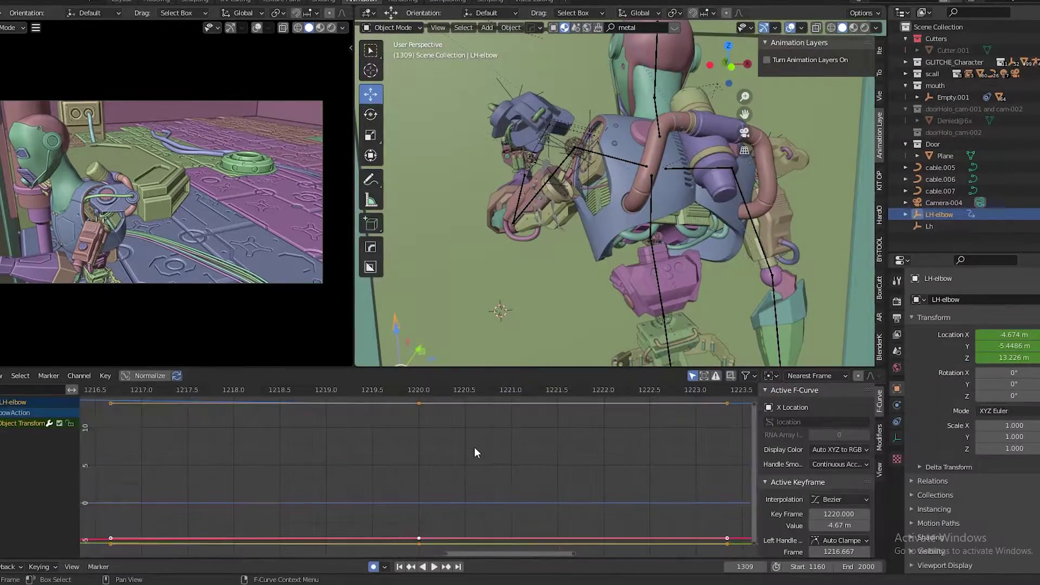
{"action": "key", "text": "KP_Decimal"}
{"action": "left_click", "coordinate": [357, 434]}
{"action": "key", "text": "Down"}
{"action": "key", "text": "Down"}
- Raise the LH-elbow target to lift the arm, inspect its object data, and save
{"action": "key", "text": "g"}
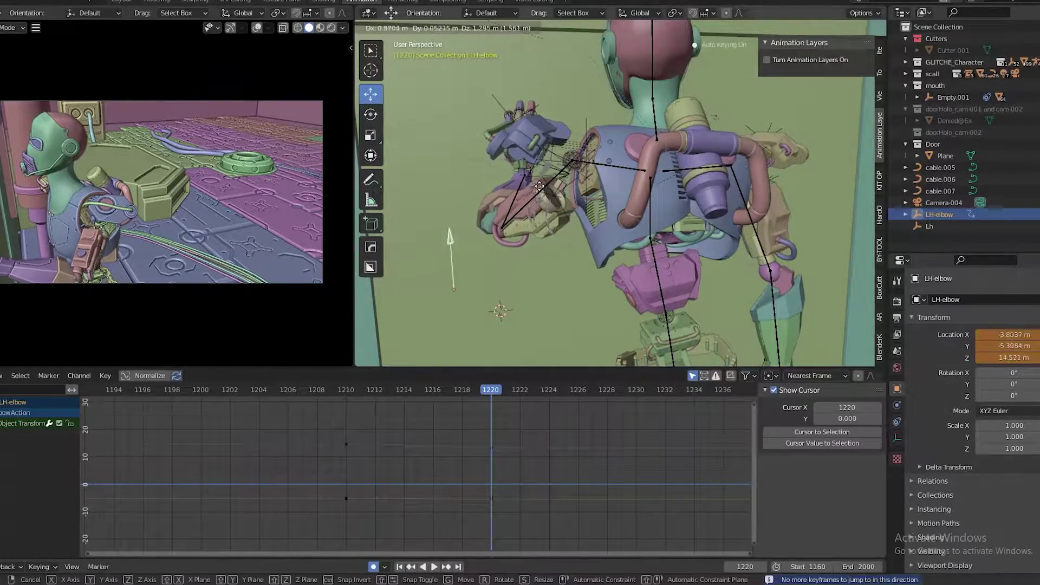
{"action": "left_click", "coordinate": [515, 225]}
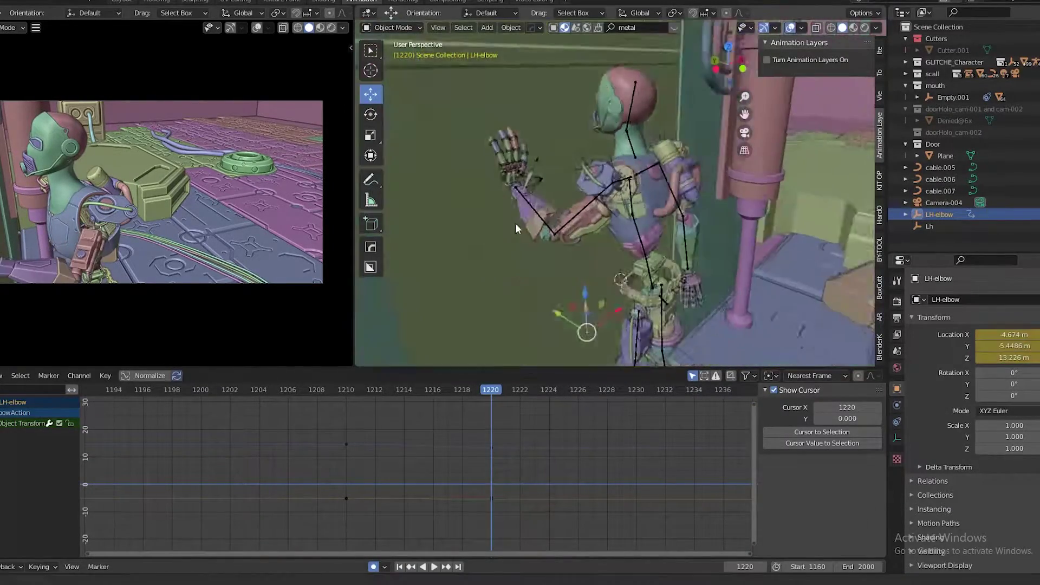
{"action": "scroll", "coordinate": [596, 217], "scroll_direction": "up", "scroll_amount": 3}
{"action": "left_click", "coordinate": [898, 405]}
{"action": "mouse_move", "coordinate": [589, 278]}
{"action": "middle_mouse_down"}
{"action": "mouse_move", "coordinate": [656, 288]}
{"action": "mouse_move", "coordinate": [597, 227]}
{"action": "mouse_move", "coordinate": [650, 276]}
{"action": "mouse_move", "coordinate": [565, 253]}
{"action": "mouse_move", "coordinate": [656, 264]}
{"action": "mouse_move", "coordinate": [494, 263]}
{"action": "mouse_move", "coordinate": [605, 286]}
{"action": "mouse_move", "coordinate": [595, 156]}
{"action": "mouse_move", "coordinate": [684, 142]}
{"action": "mouse_move", "coordinate": [608, 220]}
{"action": "middle_mouse_up"}
{"action": "scroll", "coordinate": [594, 156], "scroll_direction": "up", "scroll_amount": 3}
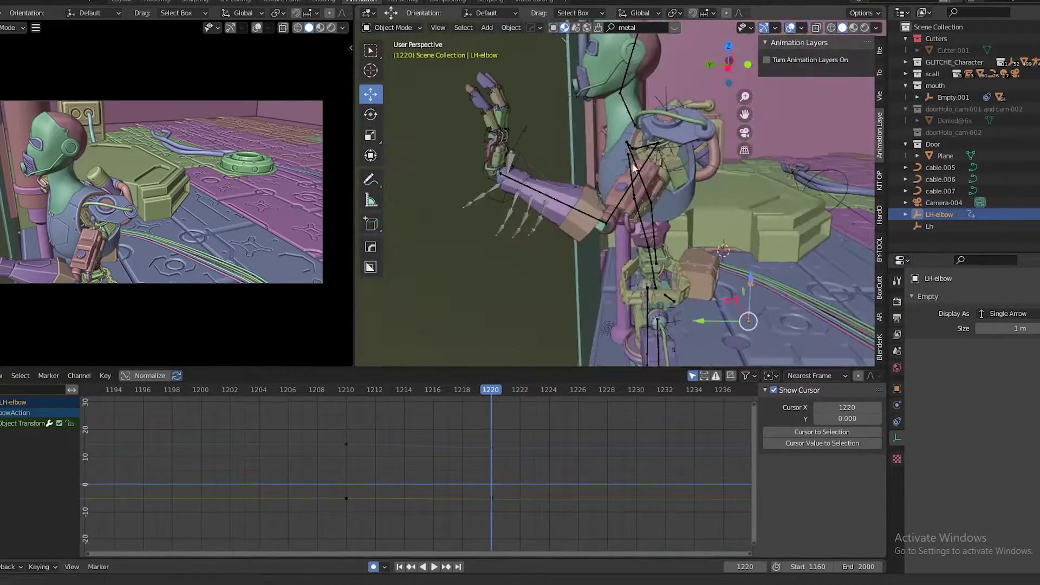
{"action": "key", "text": "ctrl+s"}
- Select the robot's left forearm bone in Pose Mode at frame 1160
{"action": "left_click", "coordinate": [608, 220]}
{"action": "left_click", "coordinate": [897, 470]}
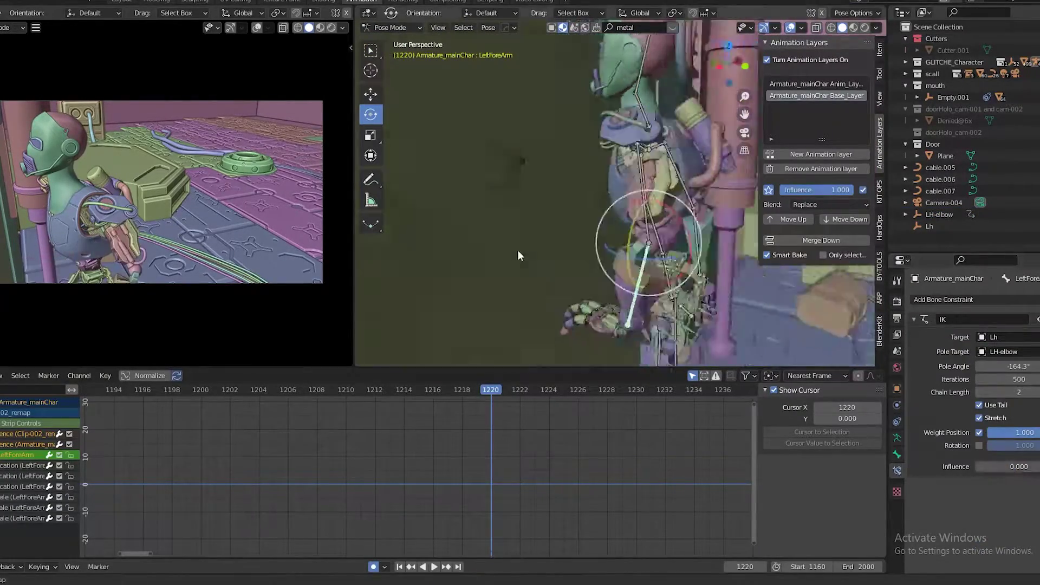
{"action": "middle_click_drag", "start_coordinate": [517, 249], "coordinate": [576, 166]}
{"action": "left_click", "coordinate": [595, 190]}
{"action": "key", "text": "shift+Left"}
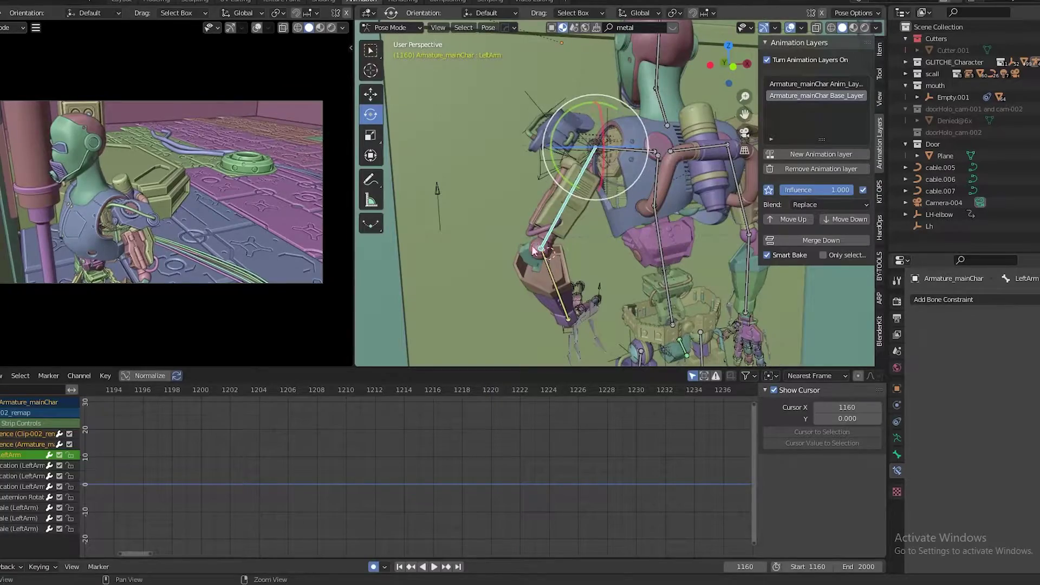
{"action": "left_click", "coordinate": [612, 228]}
- Make Anim_Layer (Add) the active layer and raise the forearm IK influence to 1.0
{"action": "scroll", "coordinate": [620, 233], "scroll_direction": "up", "scroll_amount": 3}
{"action": "left_click", "coordinate": [817, 84]}
{"action": "scroll", "coordinate": [621, 189], "scroll_direction": "down", "scroll_amount": 3}
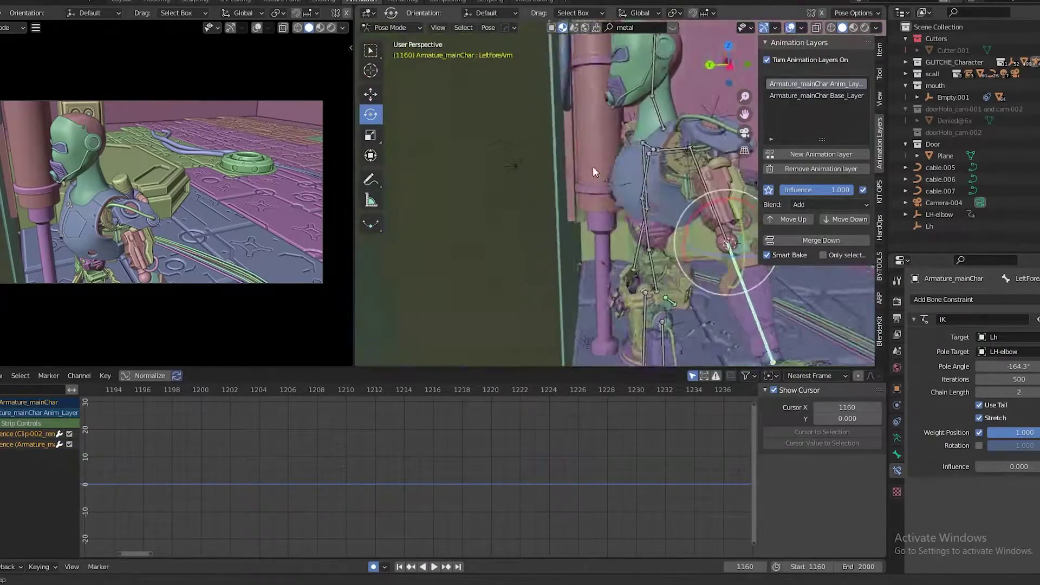
{"action": "mouse_move", "coordinate": [592, 166]}
{"action": "middle_mouse_down"}
{"action": "mouse_move", "coordinate": [615, 323]}
{"action": "mouse_move", "coordinate": [673, 328]}
{"action": "middle_mouse_up"}
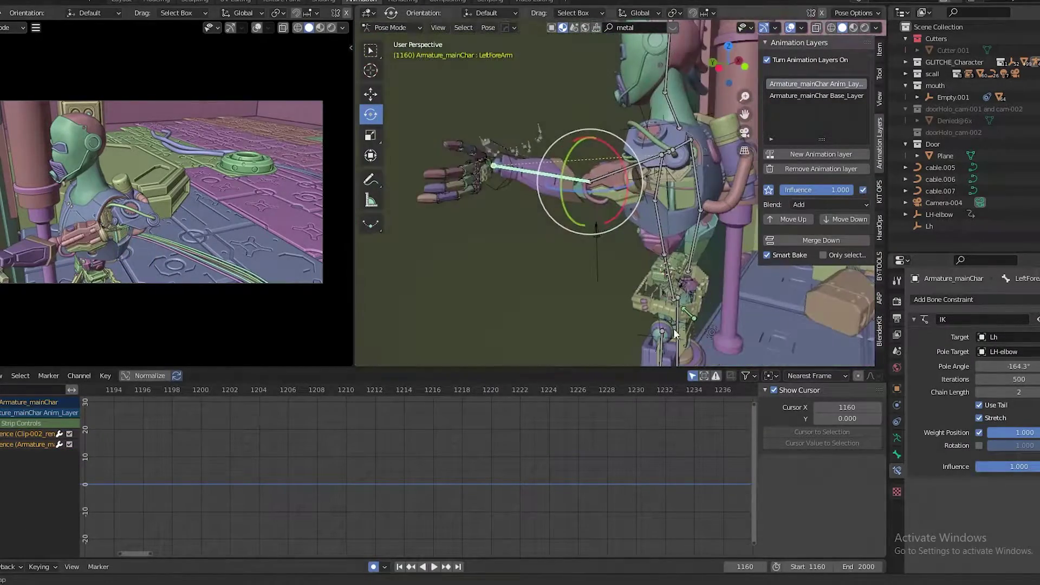
- Set the forearm IK pole angle to -107.2° to re-aim the elbow, and save
{"action": "mouse_move", "coordinate": [1008, 367]}
{"action": "left_mouse_down"}
{"action": "mouse_move", "coordinate": [1032, 367]}
{"action": "mouse_move", "coordinate": [997, 367]}
{"action": "left_mouse_up"}
{"action": "key", "text": "ctrl+s"}
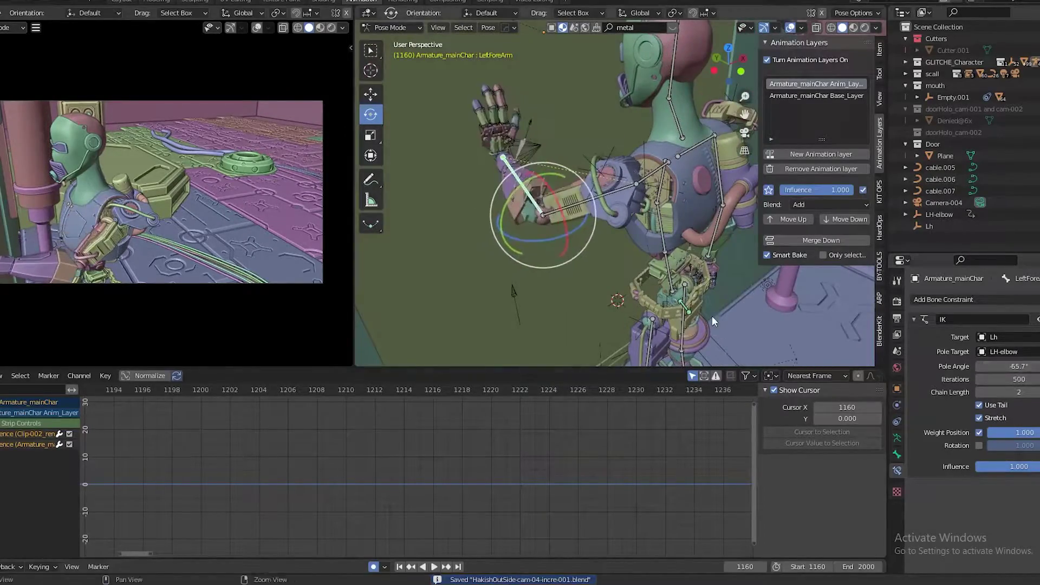
{"action": "mouse_move", "coordinate": [712, 315]}
{"action": "middle_mouse_down"}
{"action": "mouse_move", "coordinate": [719, 308]}
{"action": "mouse_move", "coordinate": [701, 249]}
{"action": "middle_mouse_up"}
{"action": "middle_click_drag", "start_coordinate": [624, 243], "coordinate": [577, 274]}
- Inspect the re-aimed arm from front and three-quarter angles in a maximized 3D view
{"action": "key", "text": "ctrl+space"}
{"action": "mouse_move", "coordinate": [676, 374]}
{"action": "middle_mouse_down"}
{"action": "mouse_move", "coordinate": [172, 238]}
{"action": "mouse_move", "coordinate": [314, 347]}
{"action": "mouse_move", "coordinate": [393, 310]}
{"action": "middle_mouse_up"}
{"action": "mouse_move", "coordinate": [778, 376]}
{"action": "middle_mouse_down"}
{"action": "mouse_move", "coordinate": [738, 371]}
{"action": "mouse_move", "coordinate": [589, 405]}
{"action": "mouse_move", "coordinate": [605, 453]}
{"action": "mouse_move", "coordinate": [520, 260]}
{"action": "middle_mouse_up"}
{"action": "left_click", "coordinate": [520, 259]}
{"action": "key", "text": "ctrl+s"}
{"action": "mouse_move", "coordinate": [563, 197]}
{"action": "middle_mouse_down"}
{"action": "mouse_move", "coordinate": [648, 356]}
{"action": "mouse_move", "coordinate": [596, 271]}
{"action": "middle_mouse_up"}
- Switch transform orientation to Local and back to Global, restoring the full layout
{"action": "left_click", "coordinate": [487, 12]}
{"action": "left_click", "coordinate": [478, 63]}
{"action": "scroll", "coordinate": [594, 292], "scroll_direction": "down", "scroll_amount": 3}
{"action": "key", "text": "ctrl+space"}
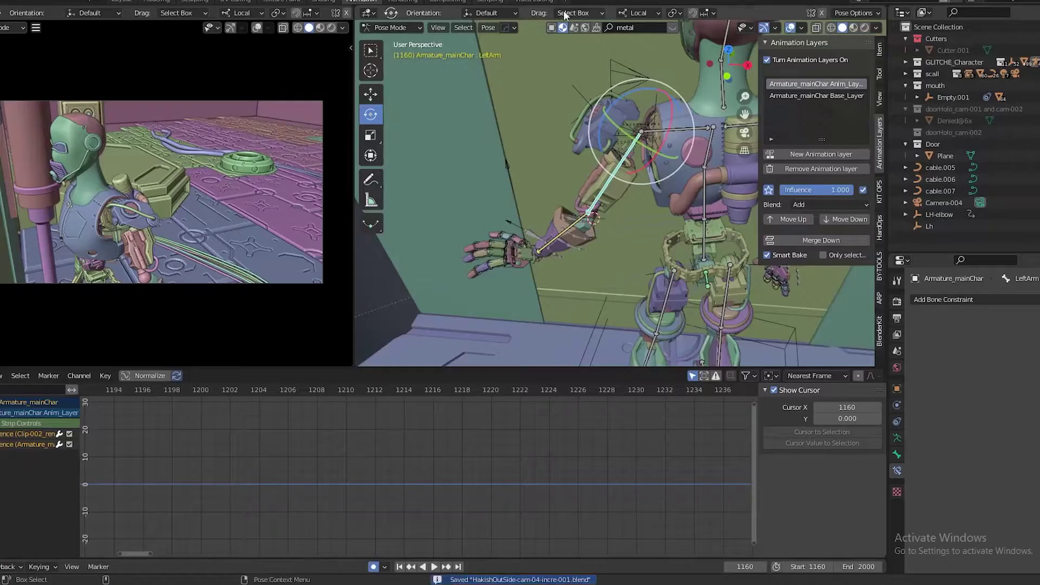
{"action": "left_click", "coordinate": [639, 12]}
{"action": "left_click", "coordinate": [639, 33]}
- Frame the left arm, save, and play the animation from the first frame
{"action": "left_click", "coordinate": [563, 233]}
{"action": "mouse_move", "coordinate": [562, 233]}
{"action": "middle_mouse_down"}
{"action": "mouse_move", "coordinate": [505, 230]}
{"action": "mouse_move", "coordinate": [699, 283]}
{"action": "mouse_move", "coordinate": [659, 276]}
{"action": "mouse_move", "coordinate": [638, 234]}
{"action": "mouse_move", "coordinate": [658, 185]}
{"action": "middle_mouse_up"}
{"action": "key", "text": "ctrl+s"}
{"action": "scroll", "coordinate": [272, 443], "scroll_direction": "down", "scroll_amount": 4}
{"action": "key", "text": "space"}
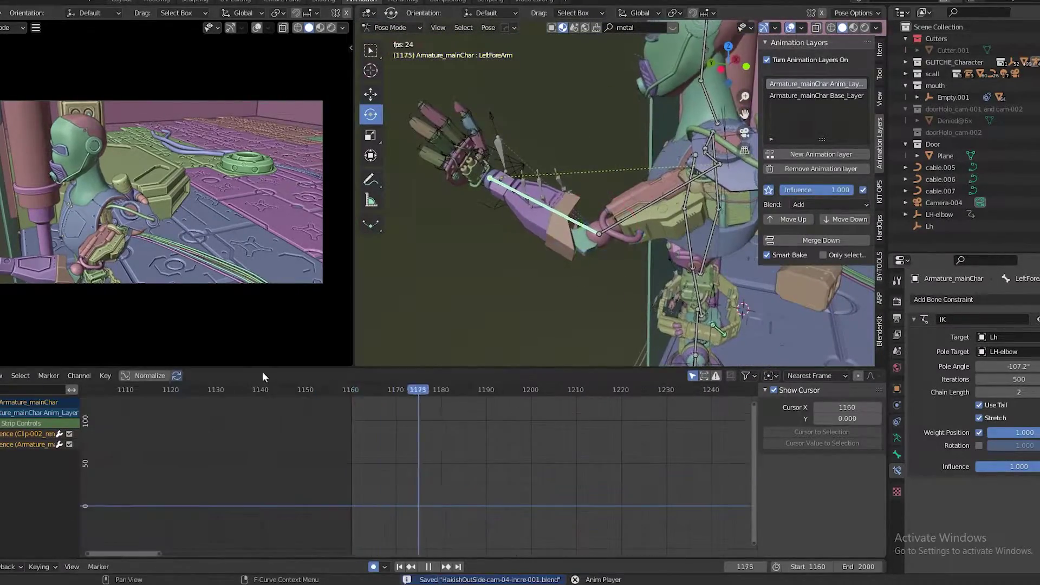
{"action": "key", "text": "shift+Left"}
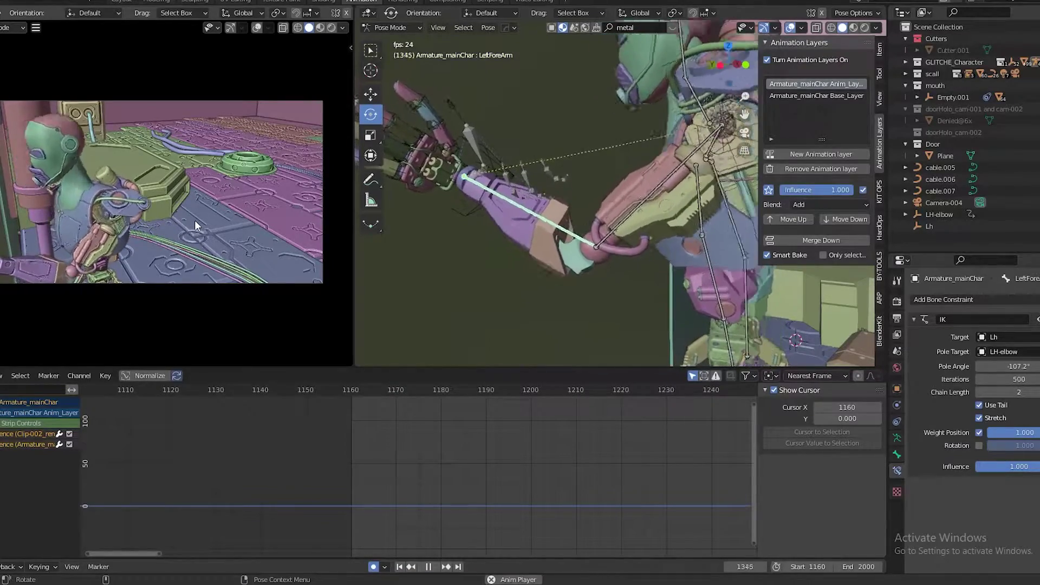
- Select the right upper arm and change the bottom Graph Editor into a Timeline
{"action": "left_click", "coordinate": [706, 283]}
{"action": "key", "text": "space"}
{"action": "left_click", "coordinate": [7, 376]}
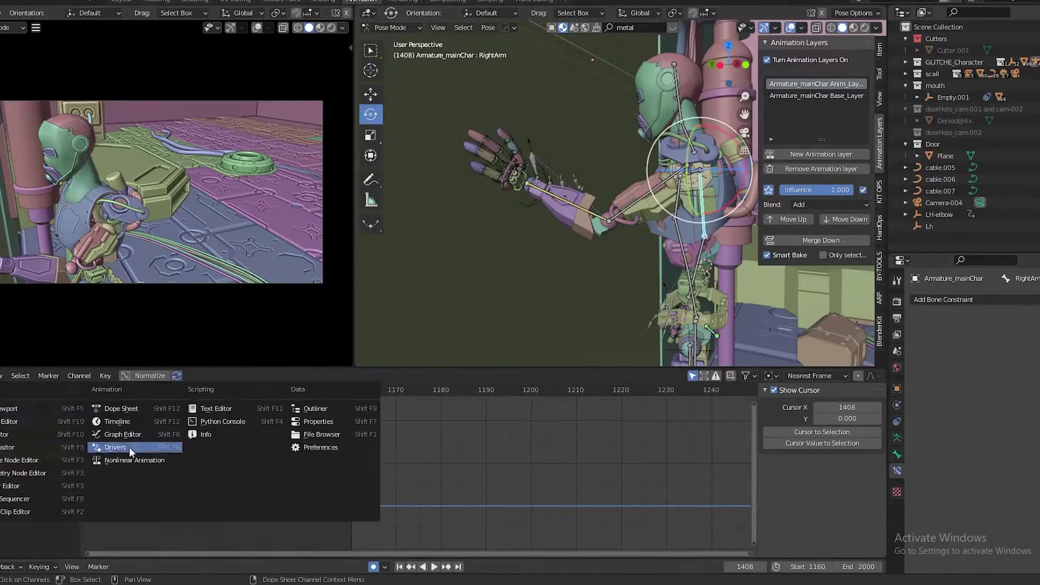
{"action": "left_click", "coordinate": [130, 447]}
{"action": "key", "text": "Home"}
{"action": "left_click", "coordinate": [237, 390]}
{"action": "right_click", "coordinate": [245, 407]}
{"action": "key", "text": "Escape"}
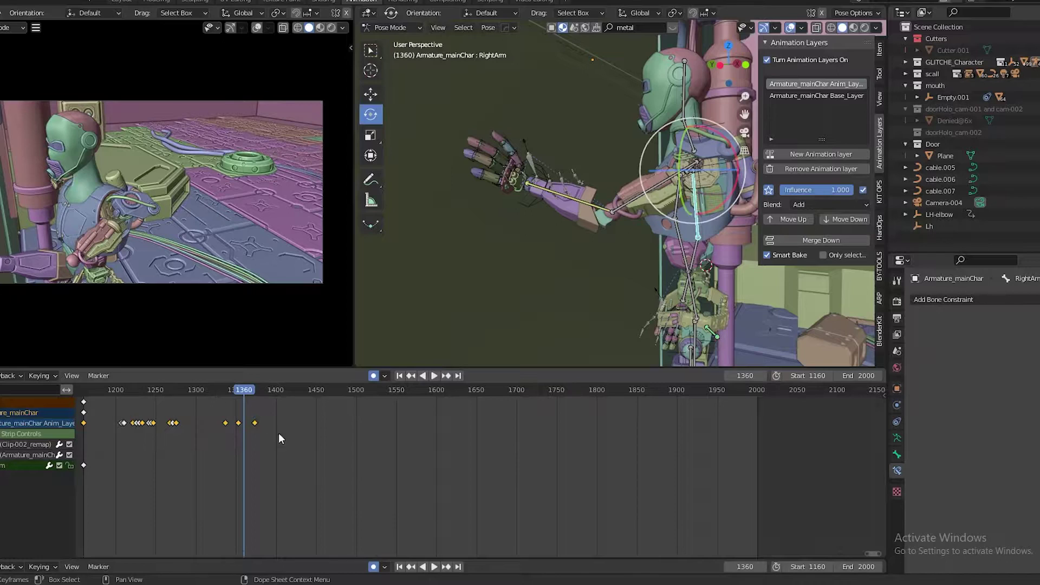
- Show frames 1050–2000, select Spine2 at frame 1261, save and play
{"action": "middle_click_drag", "start_coordinate": [173, 523], "coordinate": [277, 525]}
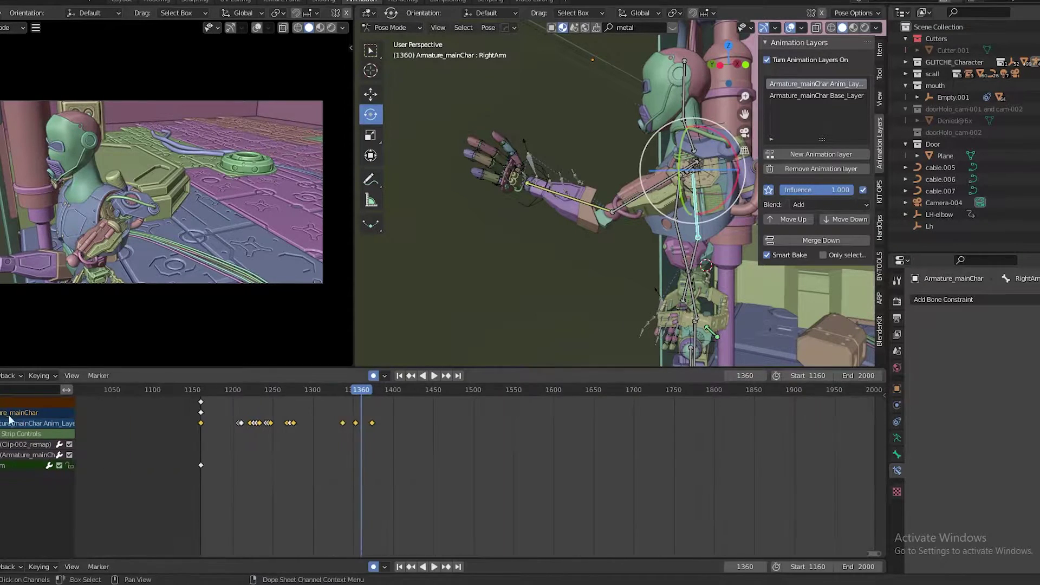
{"action": "mouse_move", "coordinate": [347, 389]}
{"action": "left_mouse_down"}
{"action": "mouse_move", "coordinate": [204, 389]}
{"action": "mouse_move", "coordinate": [270, 389]}
{"action": "left_mouse_up"}
{"action": "left_click", "coordinate": [681, 250]}
{"action": "key", "text": "ctrl+s"}
{"action": "key", "text": "space"}
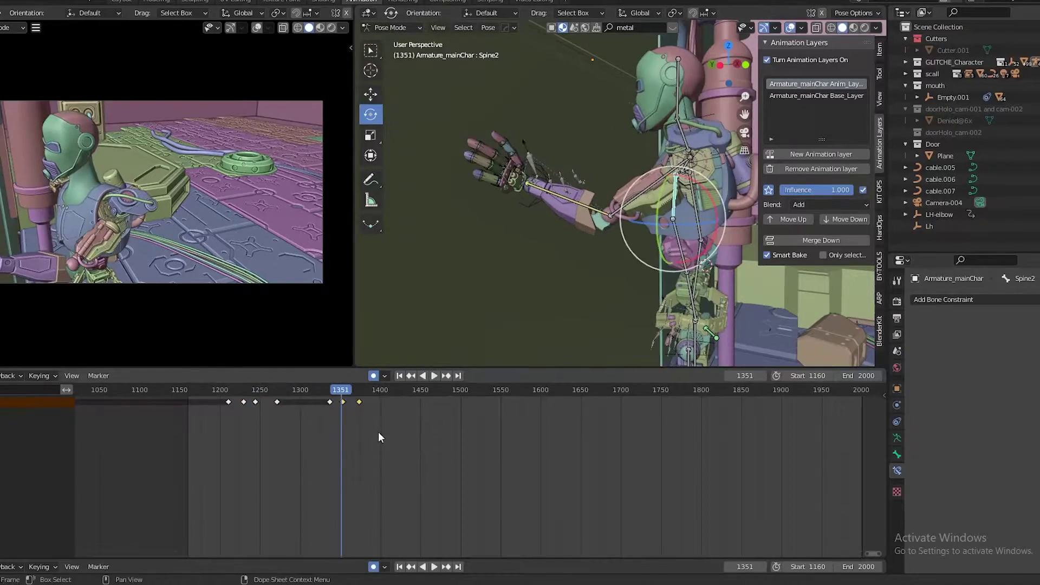
{"action": "left_click", "coordinate": [310, 389]}
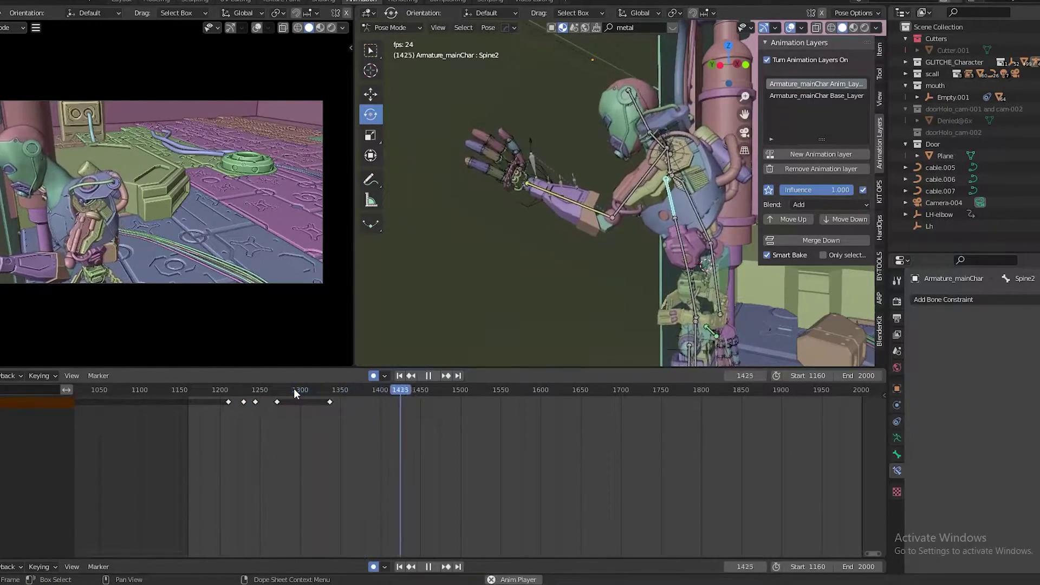
- Review the camera playback full-screen, toggling the maximized view and saving
{"action": "key", "text": "ctrl+space"}
{"action": "key", "text": "ctrl+s"}
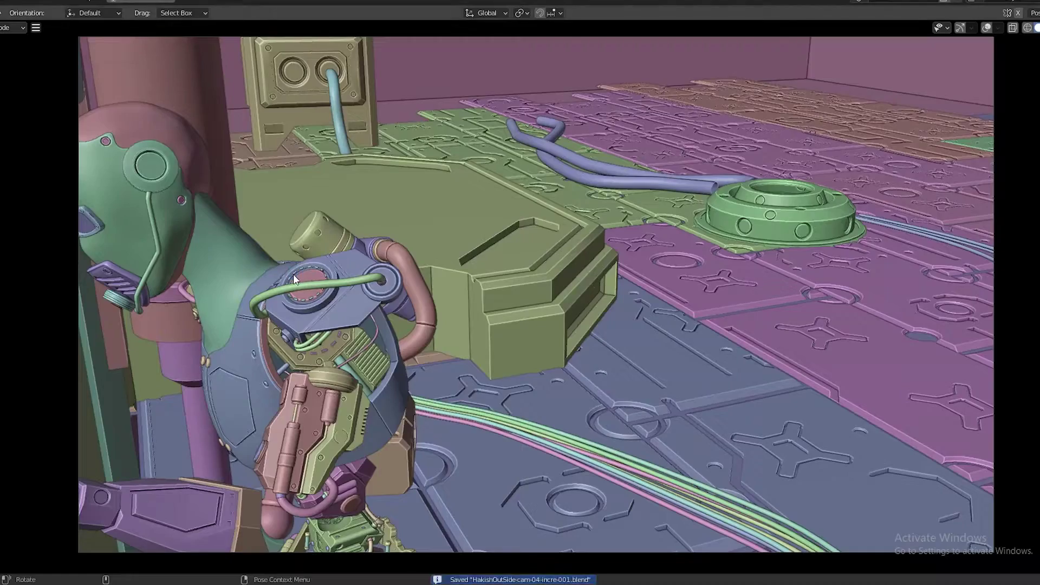
{"action": "key", "text": "ctrl+space"}
{"action": "key", "text": "ctrl+space"}
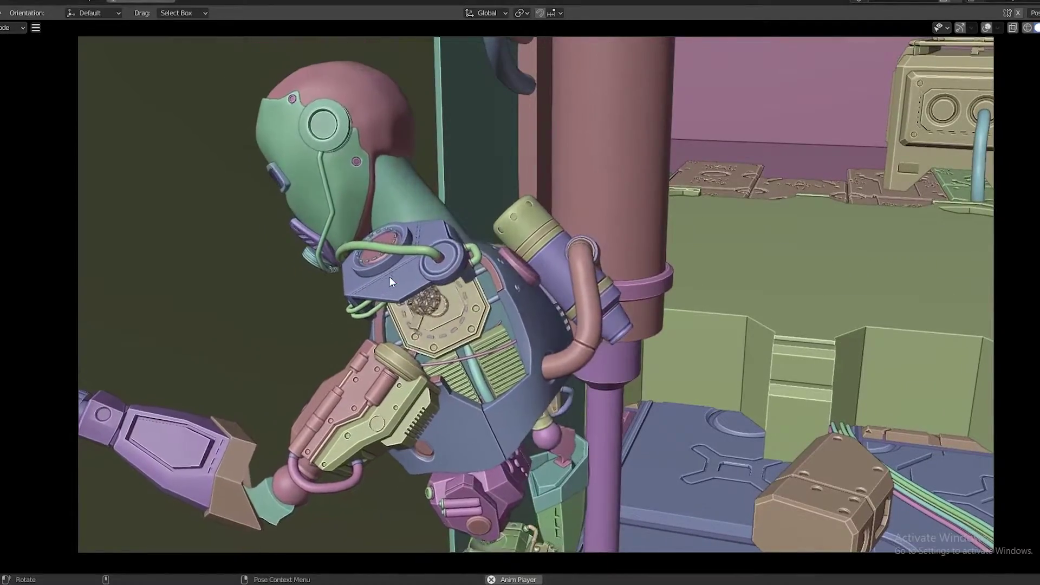
{"action": "key", "text": "ctrl+space"}
{"action": "key", "text": "ctrl+s"}
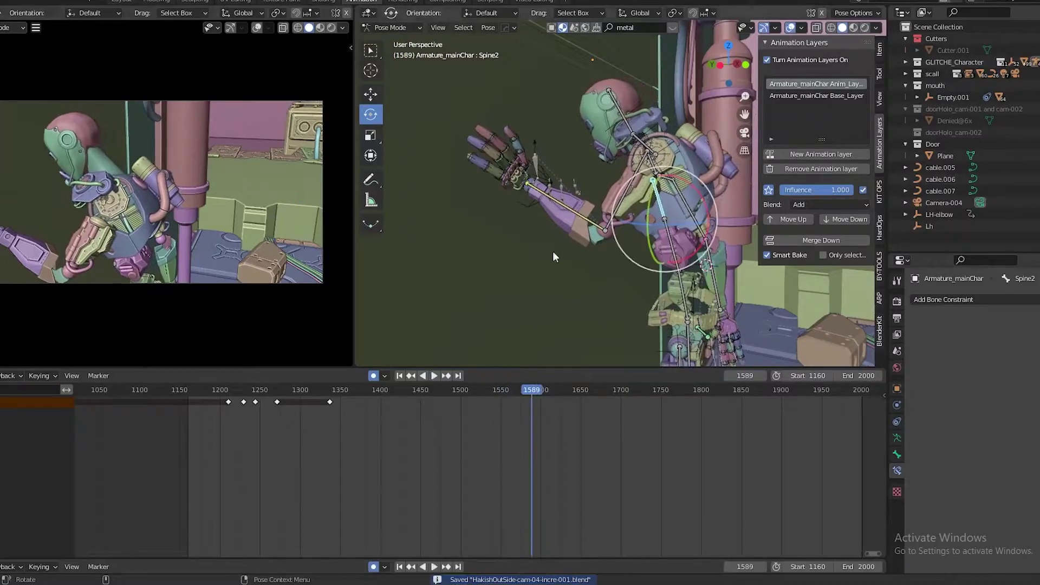
{"action": "key", "text": "space"}
- Play the camera view full-screen again, stopping at frame 1477 and saving
{"action": "key", "text": "ctrl+space"}
{"action": "key", "text": "space"}
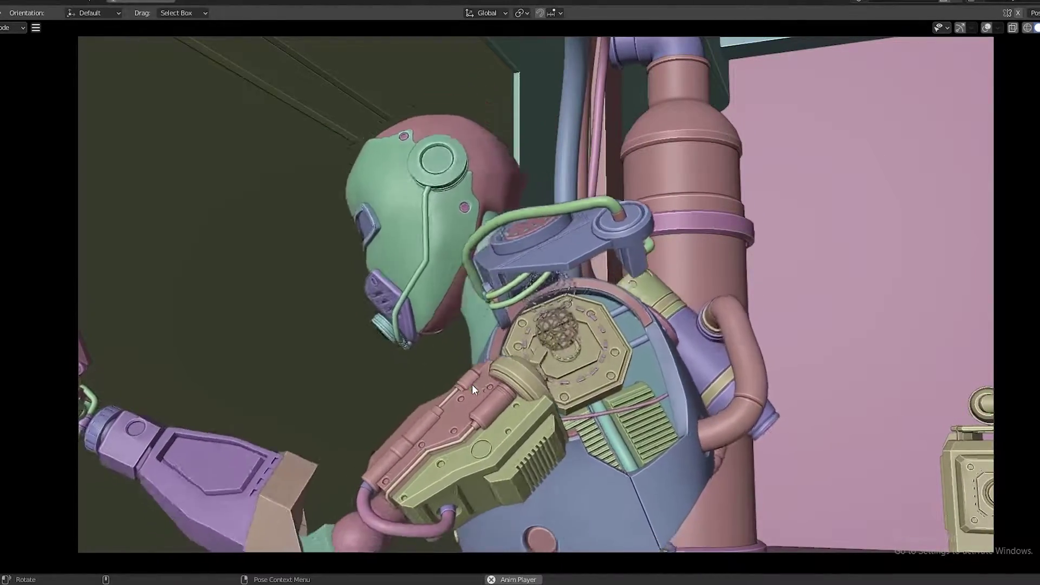
{"action": "key", "text": "space"}
{"action": "key", "text": "ctrl+s"}
{"action": "key", "text": "ctrl+space"}
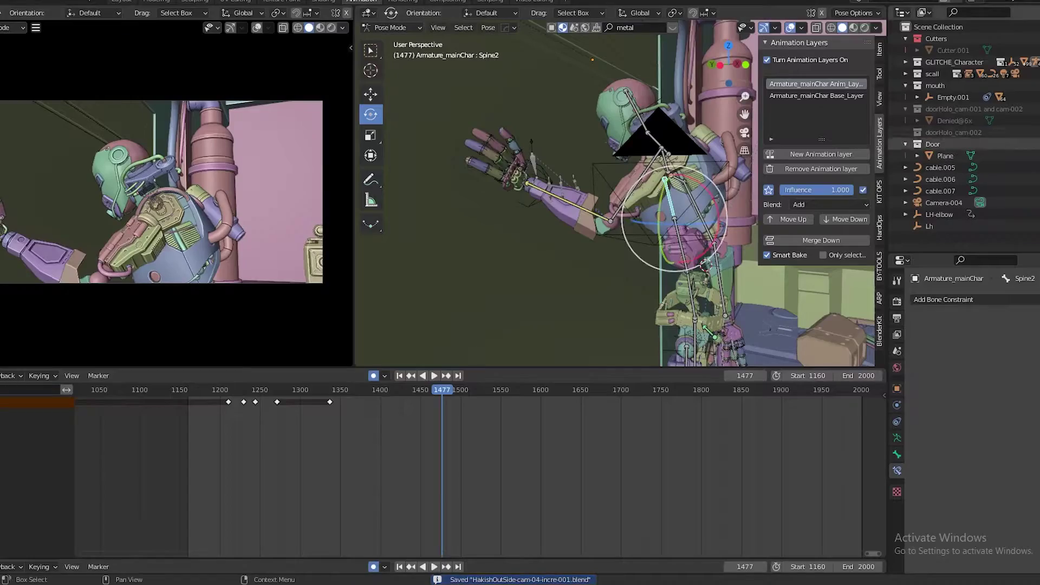
- Unhide the hidden dark object and bring up the camera view's shading pie
{"action": "key", "text": "alt+h"}
{"action": "key", "text": "z"}
{"action": "left_click", "coordinate": [174, 161]}
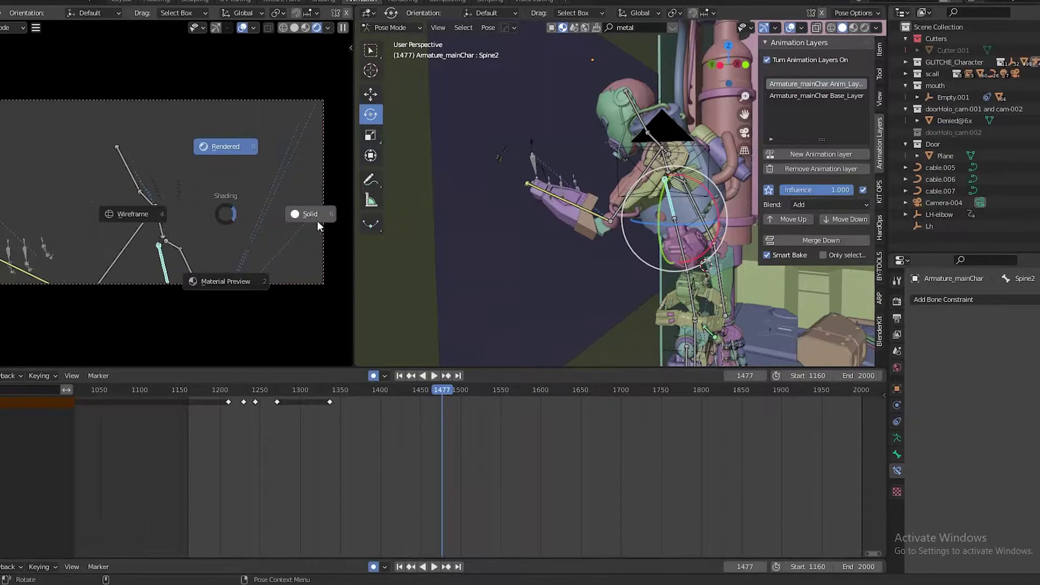
- Switch the camera view to Solid shading and play it maximized
{"action": "left_click", "coordinate": [312, 218]}
{"action": "key", "text": "space"}
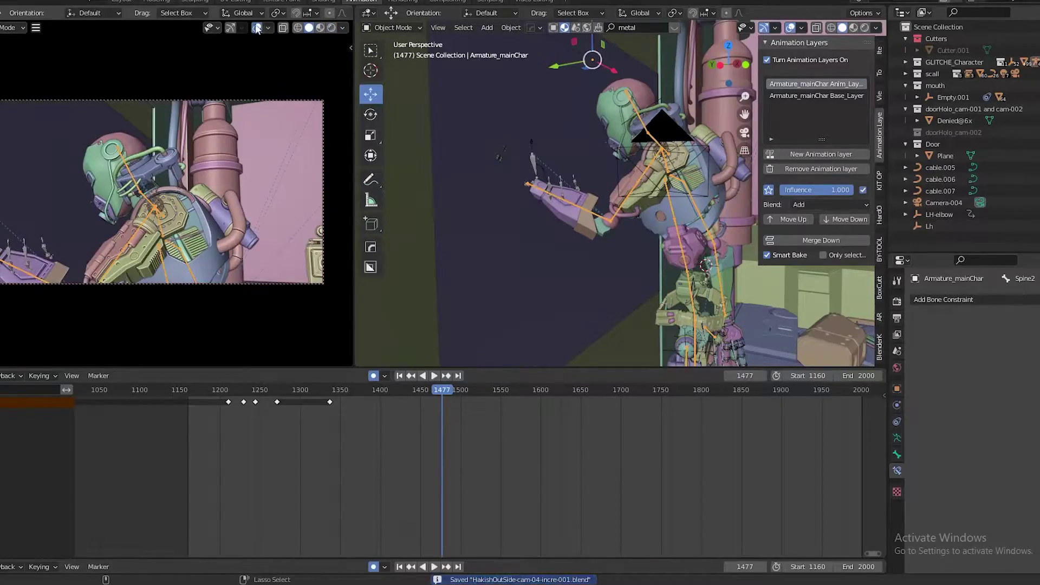
{"action": "key", "text": "ctrl+space"}
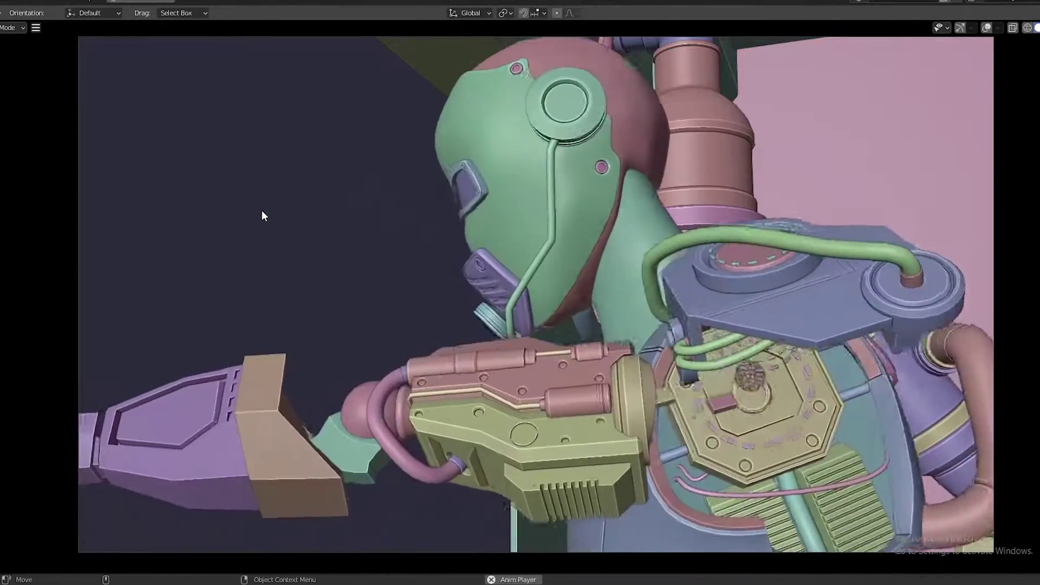
{"action": "key", "text": "ctrl+s"}
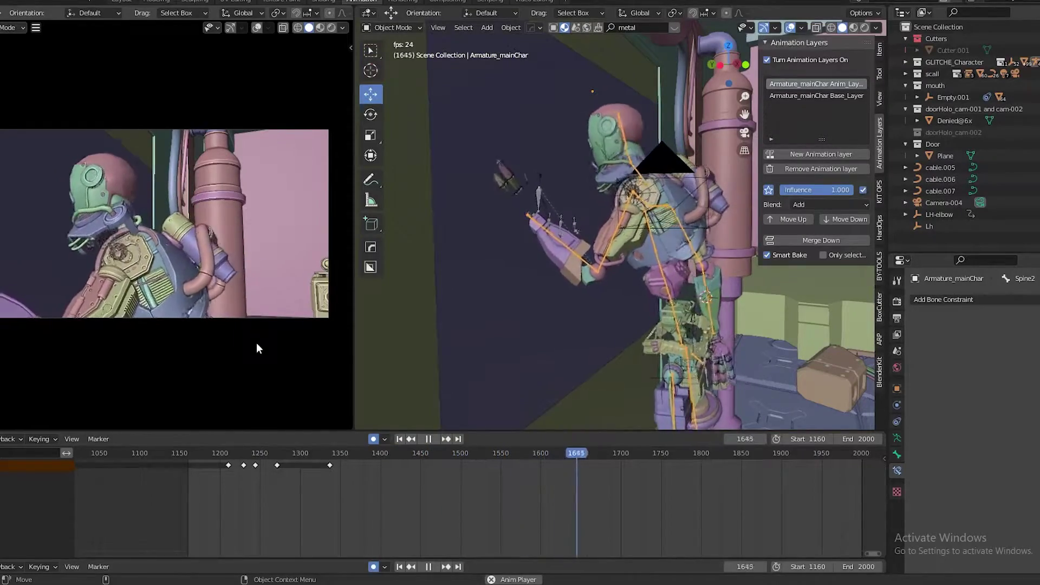
- Stop the playhead at frame 1650 and make it the scene's end frame
{"action": "left_click", "coordinate": [571, 454]}
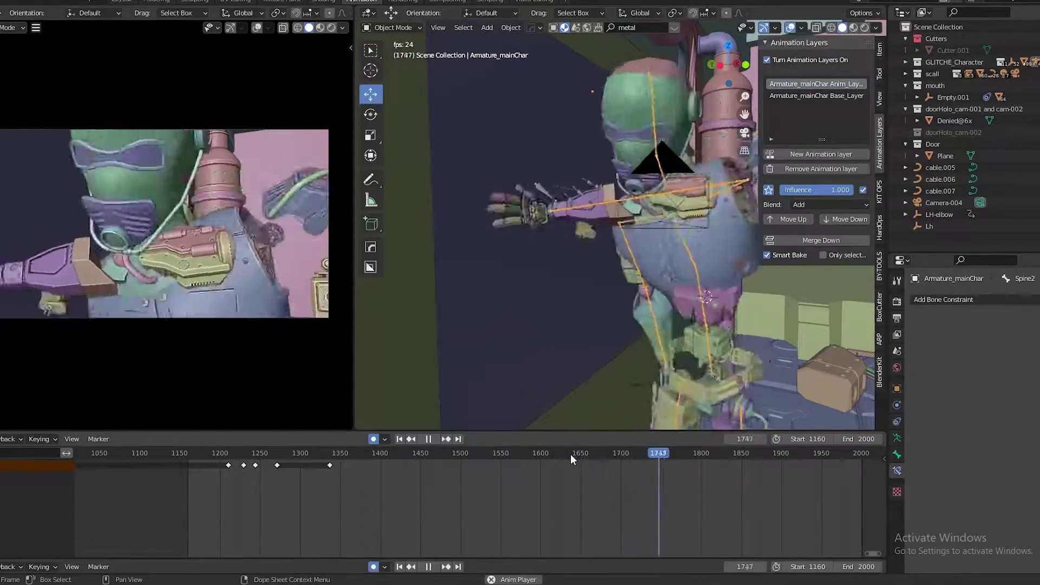
{"action": "left_click_drag", "start_coordinate": [570, 454], "coordinate": [531, 455]}
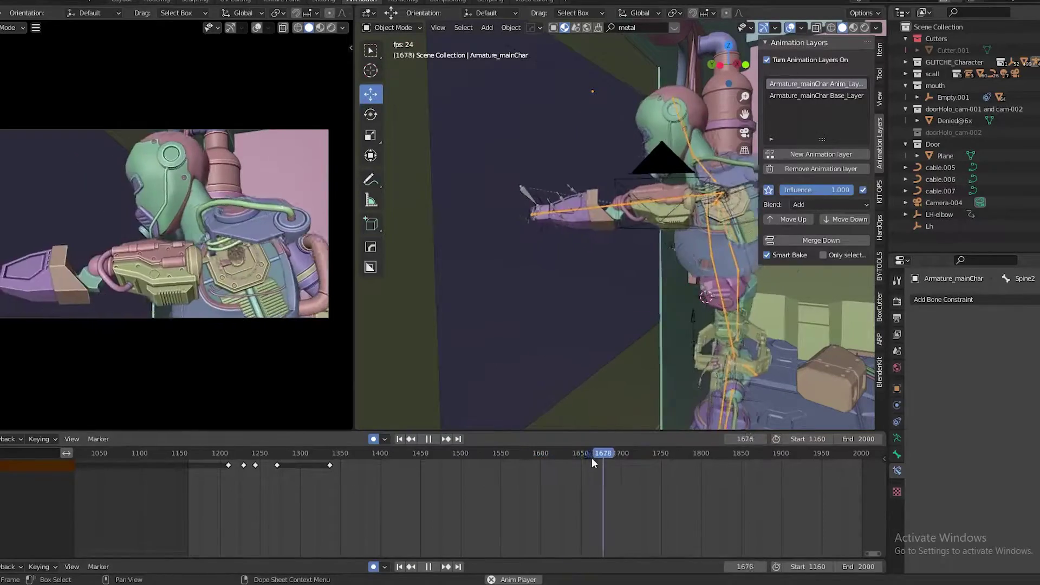
{"action": "left_click", "coordinate": [581, 452]}
{"action": "key", "text": "space"}
{"action": "key", "text": "ctrl+End"}
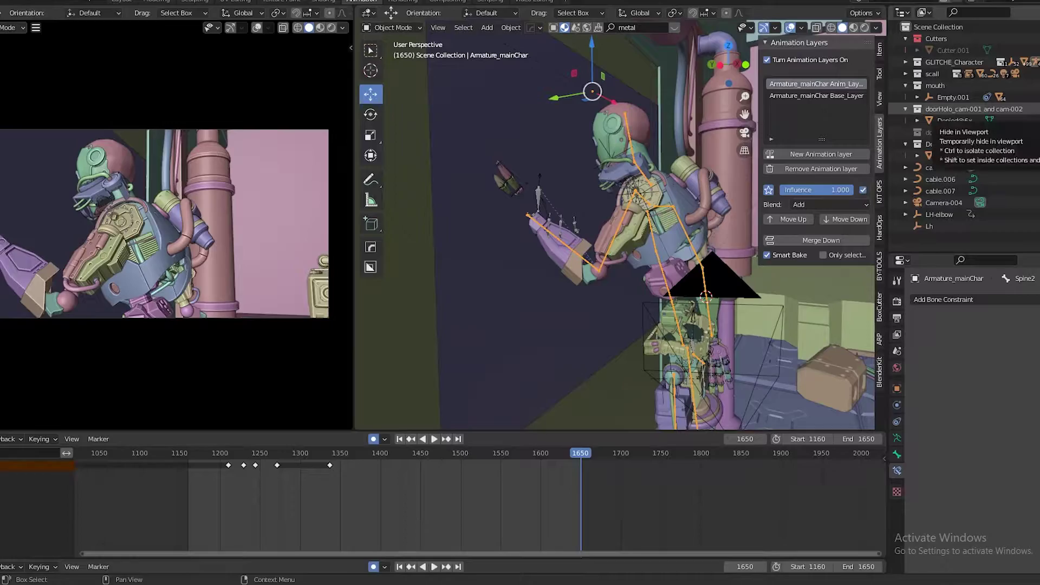
- Play the animation in the maximized camera view, saving HakishOutSide-cam-04-incre-001.blend
{"action": "key", "text": "ctrl+s"}
{"action": "key", "text": "ctrl+space"}
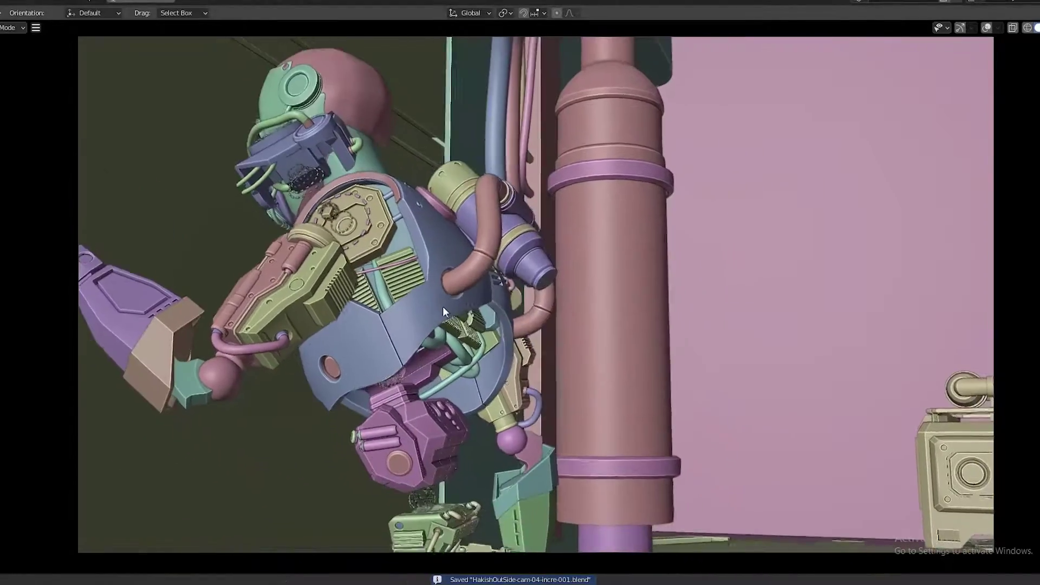
{"action": "key", "text": "space"}
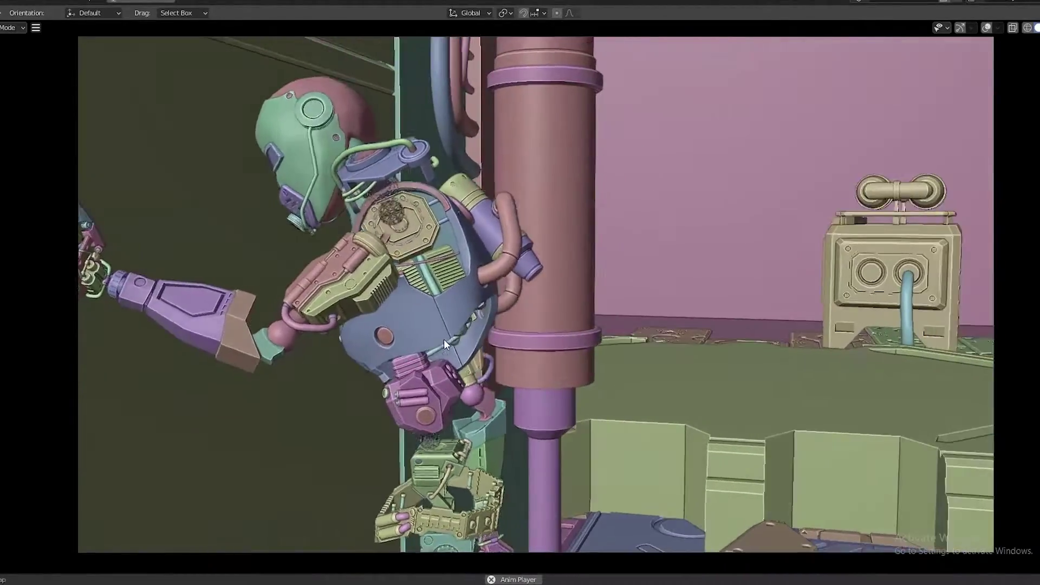
{"action": "key", "text": "ctrl+s"}
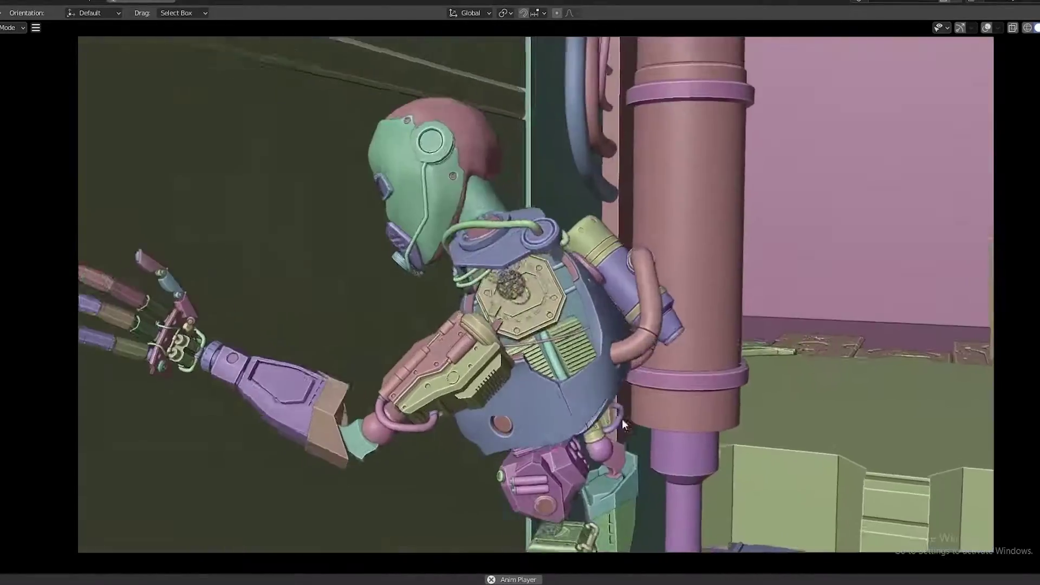
{"action": "key", "text": "space"}
- Restore the layout, then re-maximize the camera view and resume playback
{"action": "key", "text": "ctrl+space"}
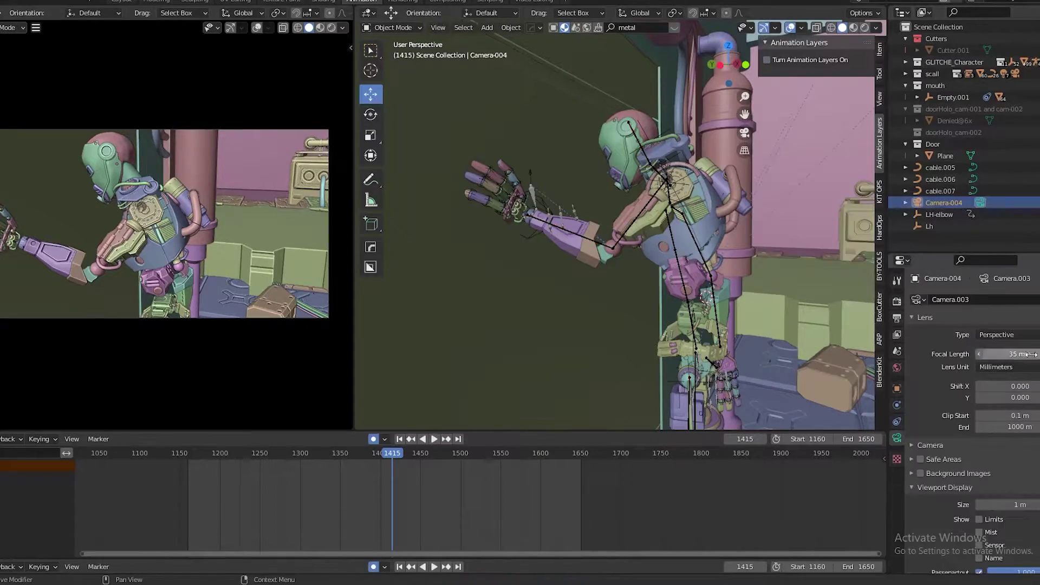
{"action": "key", "text": "ctrl+s"}
{"action": "key", "text": "space"}
{"action": "key", "text": "ctrl+space"}
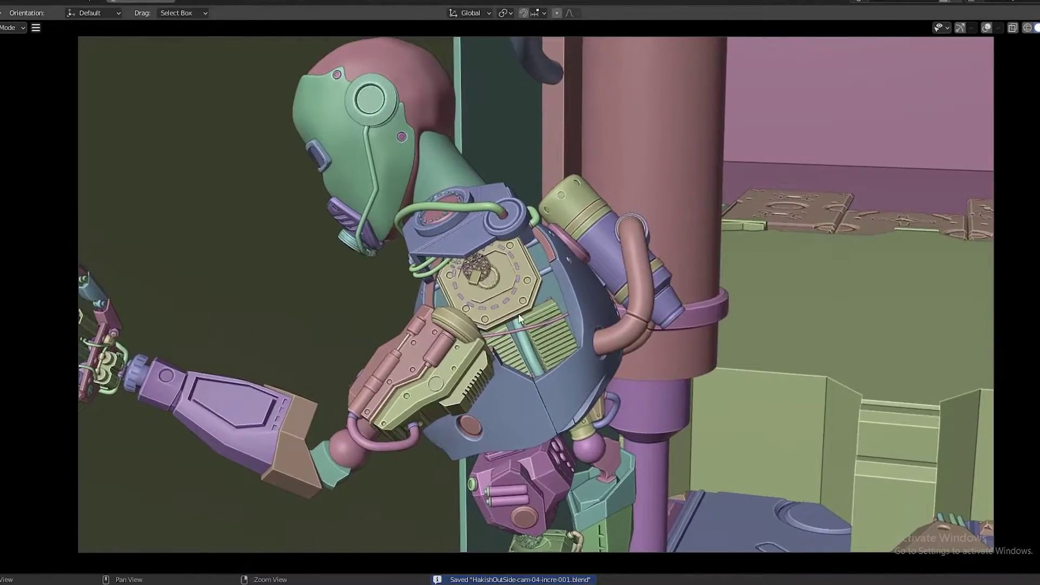
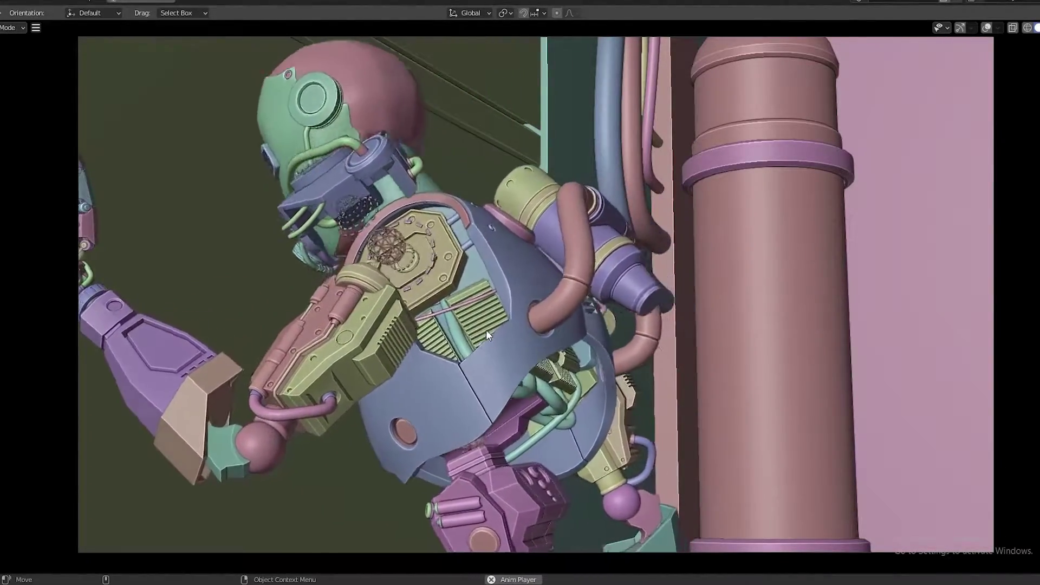
- Save the scene, put the robot armature in Pose Mode and enable Animation Layers
{"action": "key", "text": "ctrl+s"}
{"action": "key", "text": "Escape"}
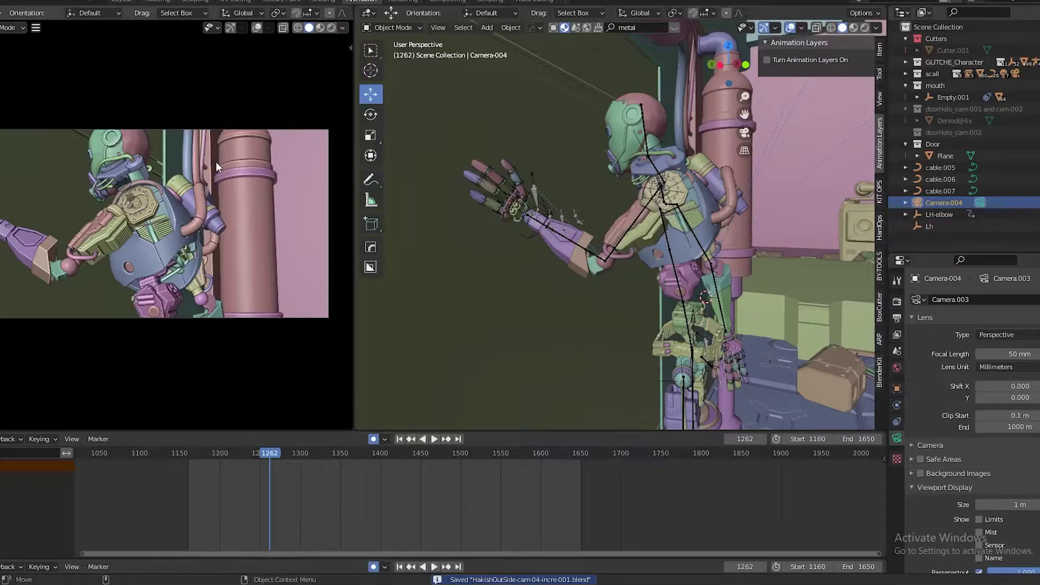
{"action": "left_click", "coordinate": [699, 245]}
{"action": "key", "text": "ctrl+Tab"}
{"action": "left_click", "coordinate": [187, 454]}
{"action": "key", "text": "space"}
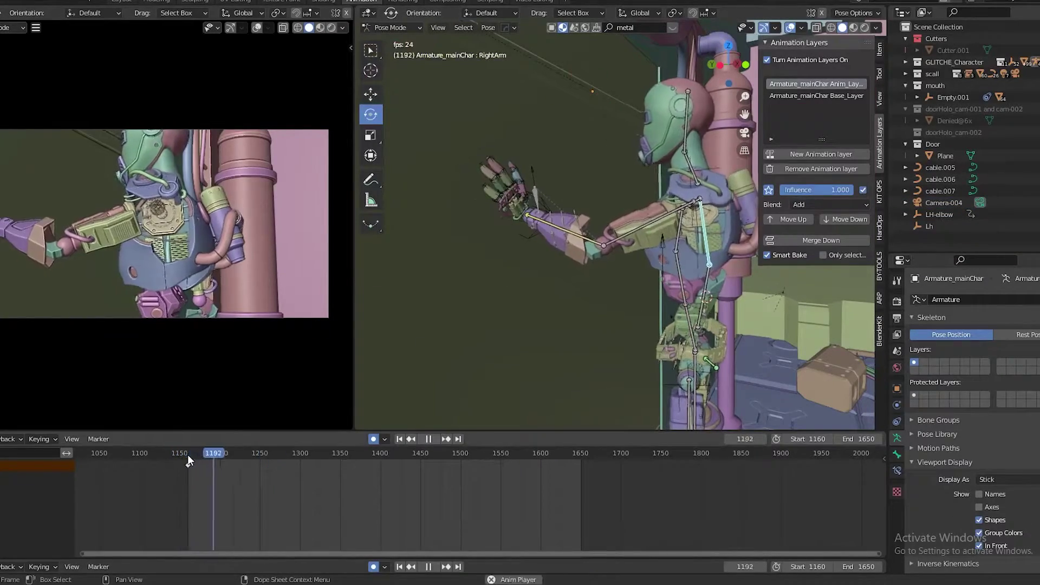
{"action": "key", "text": "Escape"}
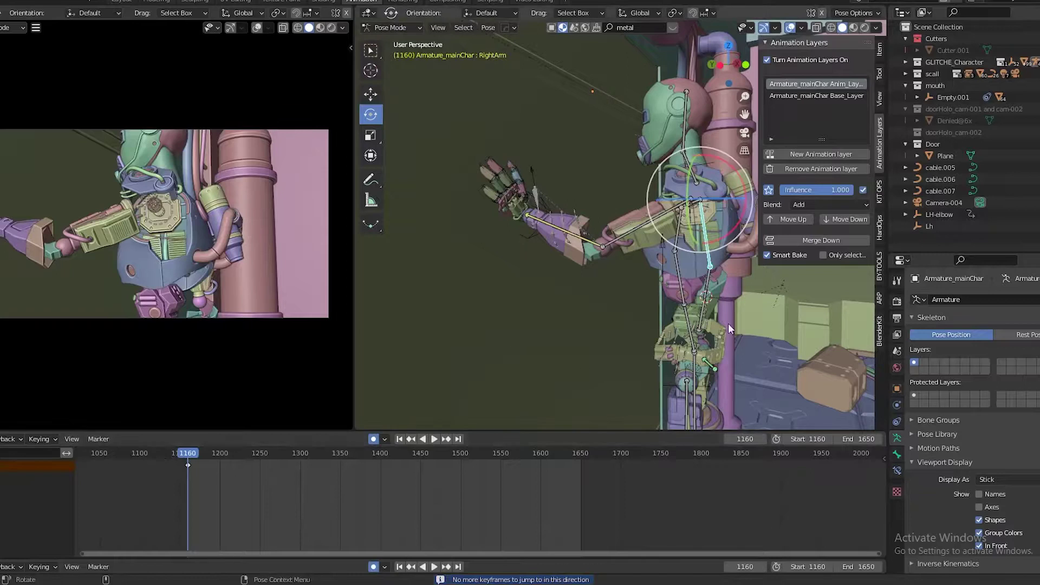
- Rotate the RightArm bone on X at frame 1160 and key it near frame 1223
{"action": "key", "text": "r"}
{"action": "key", "text": "x"}
{"action": "left_click", "coordinate": [712, 344]}
{"action": "left_click", "coordinate": [693, 295]}
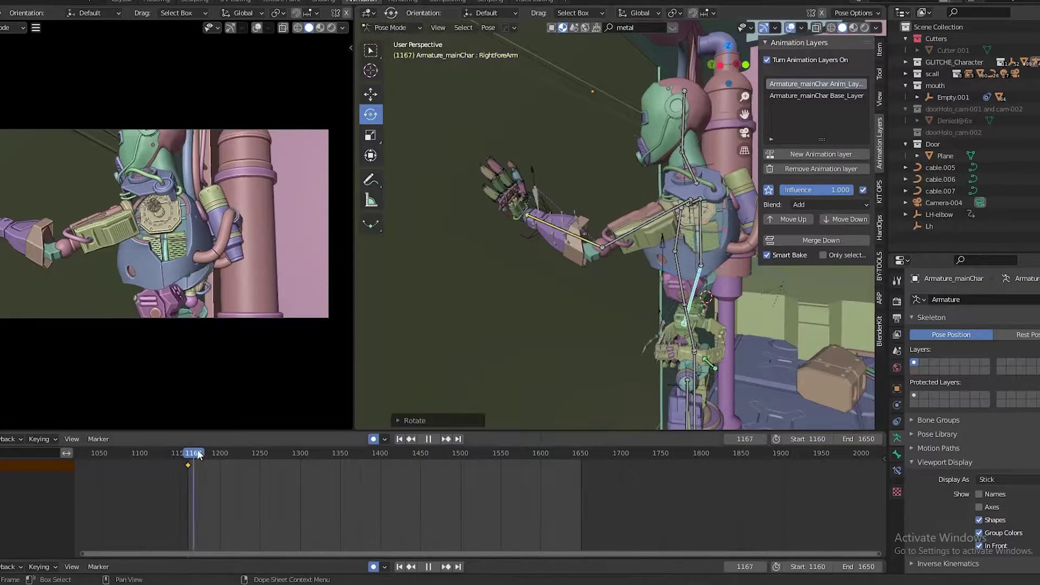
{"action": "left_click_drag", "start_coordinate": [189, 457], "coordinate": [239, 458]}
{"action": "left_click", "coordinate": [700, 242]}
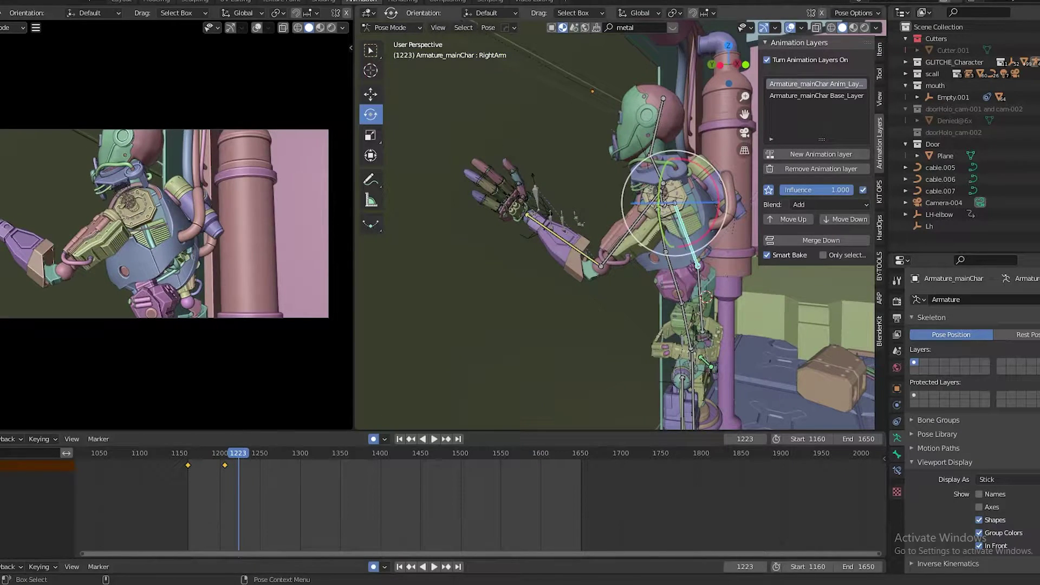
{"action": "key", "text": "i"}
- Key the right upper arm pose at frame 1251 and play back the swing
{"action": "left_click", "coordinate": [692, 295]}
{"action": "left_click_drag", "start_coordinate": [244, 465], "coordinate": [255, 454]}
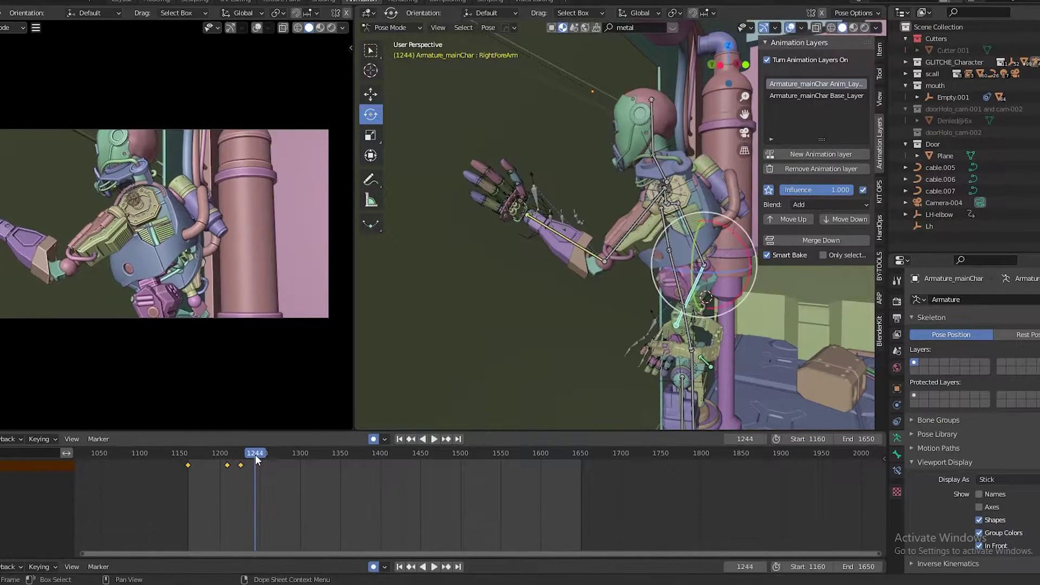
{"action": "left_click", "coordinate": [696, 247]}
{"action": "key", "text": "Right"}
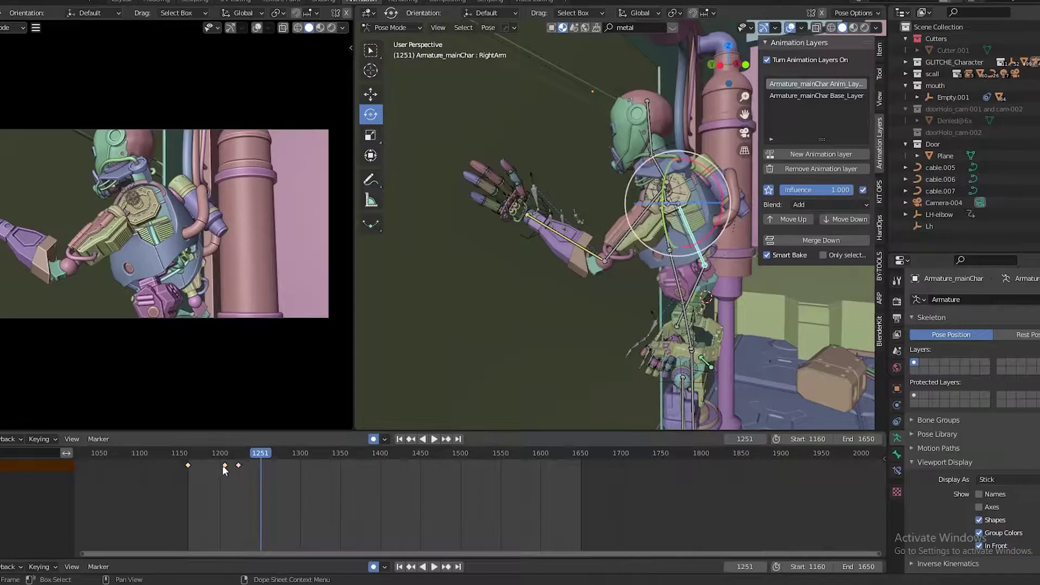
{"action": "key", "text": "i"}
{"action": "key", "text": "space"}
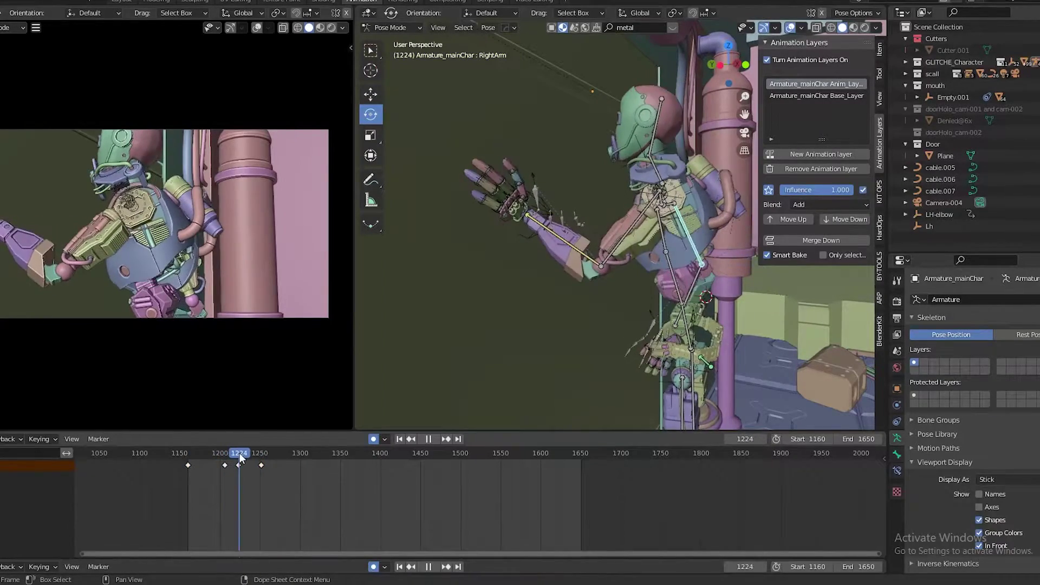
- Review the arm motion around frames 1206–1224 and keyframe the RightForeArm pose
{"action": "left_click", "coordinate": [239, 466]}
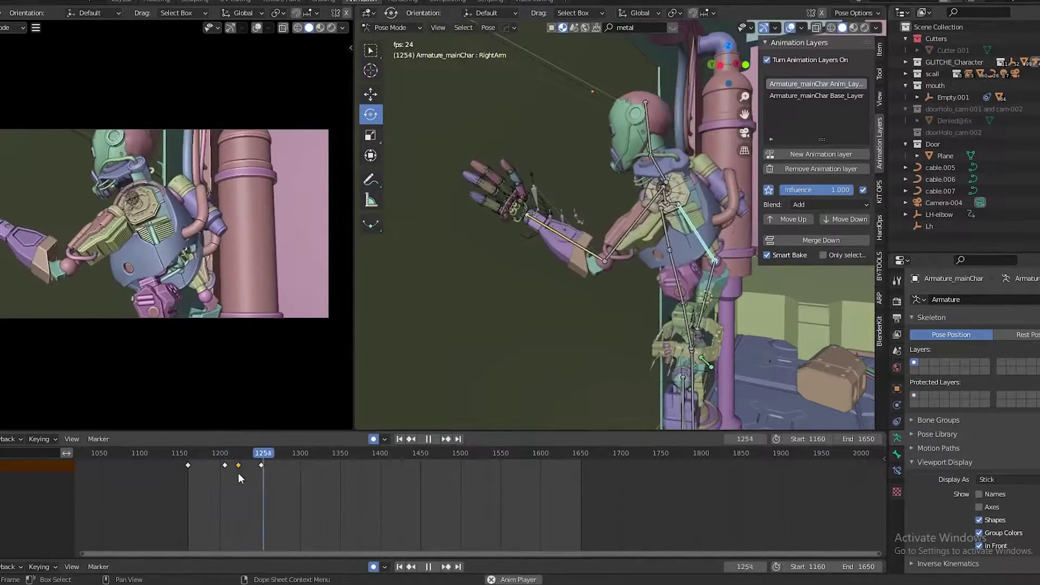
{"action": "left_click", "coordinate": [315, 500]}
{"action": "left_click", "coordinate": [219, 456]}
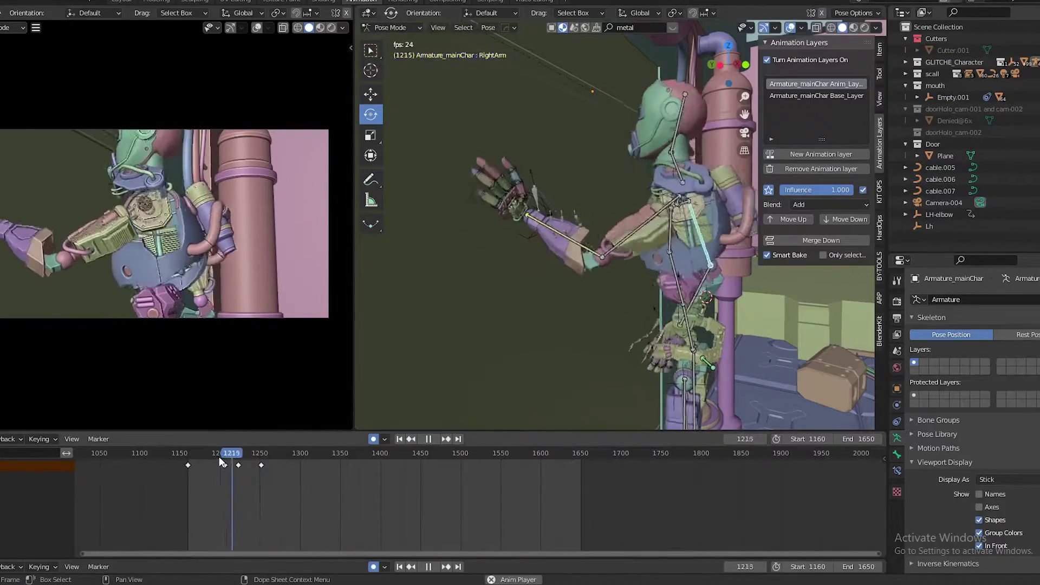
{"action": "left_click_drag", "start_coordinate": [218, 456], "coordinate": [225, 456]}
{"action": "key", "text": "space"}
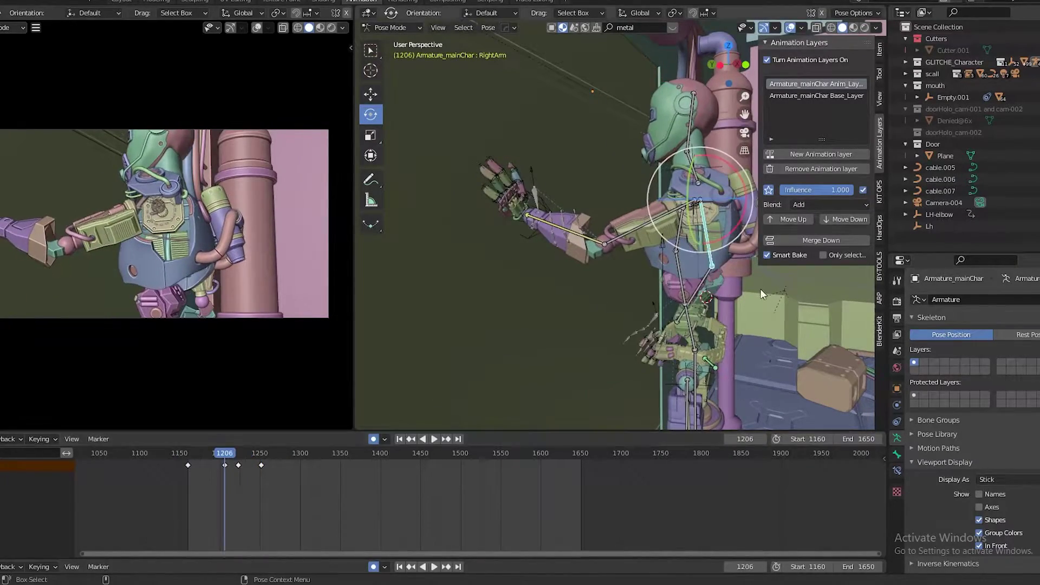
{"action": "key", "text": "space"}
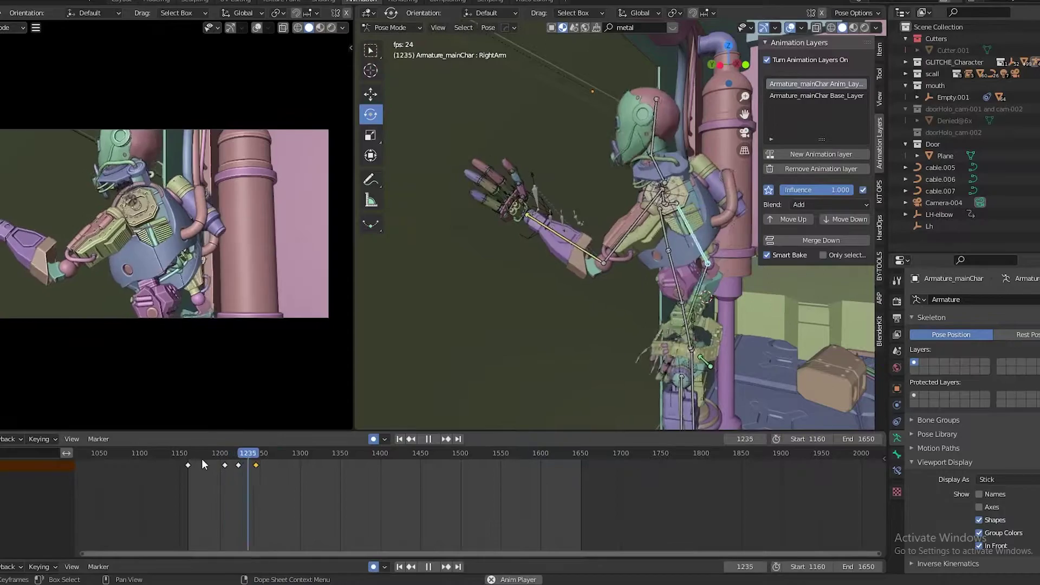
{"action": "key", "text": "space"}
{"action": "left_click", "coordinate": [275, 454]}
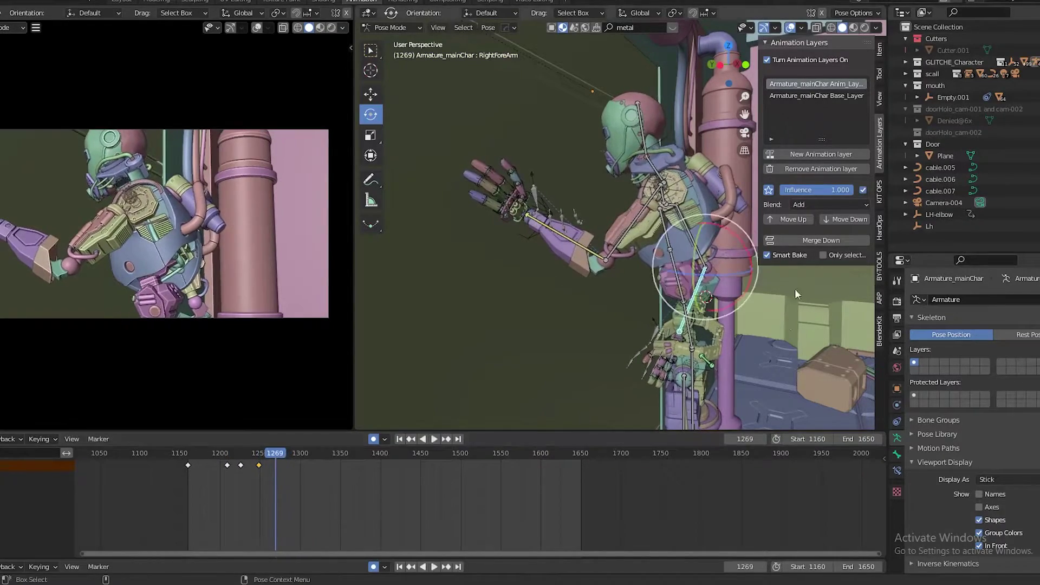
{"action": "key", "text": "i"}
{"action": "left_click", "coordinate": [296, 454]}
- Key new forearm poses at frames 1312 and 1341, then save the file
{"action": "key", "text": "i"}
{"action": "left_click", "coordinate": [309, 453]}
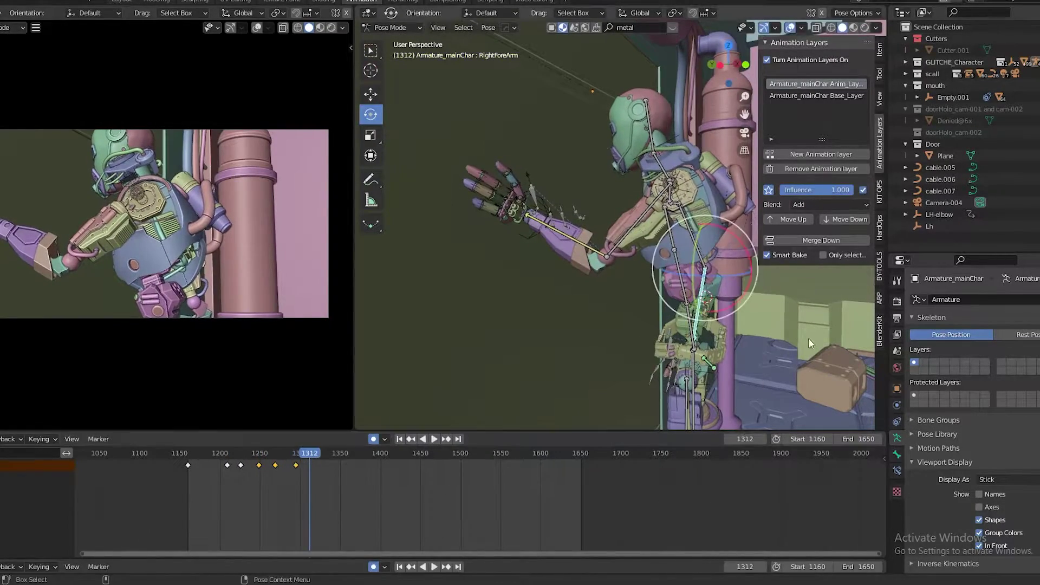
{"action": "key", "text": "i"}
{"action": "left_click", "coordinate": [332, 454]}
{"action": "key", "text": "i"}
{"action": "key", "text": "ctrl+s"}
- Re-rotate the right upper arm near frame 1282 and delete the unwanted key near 1267
{"action": "left_click", "coordinate": [224, 454]}
{"action": "key", "text": "space"}
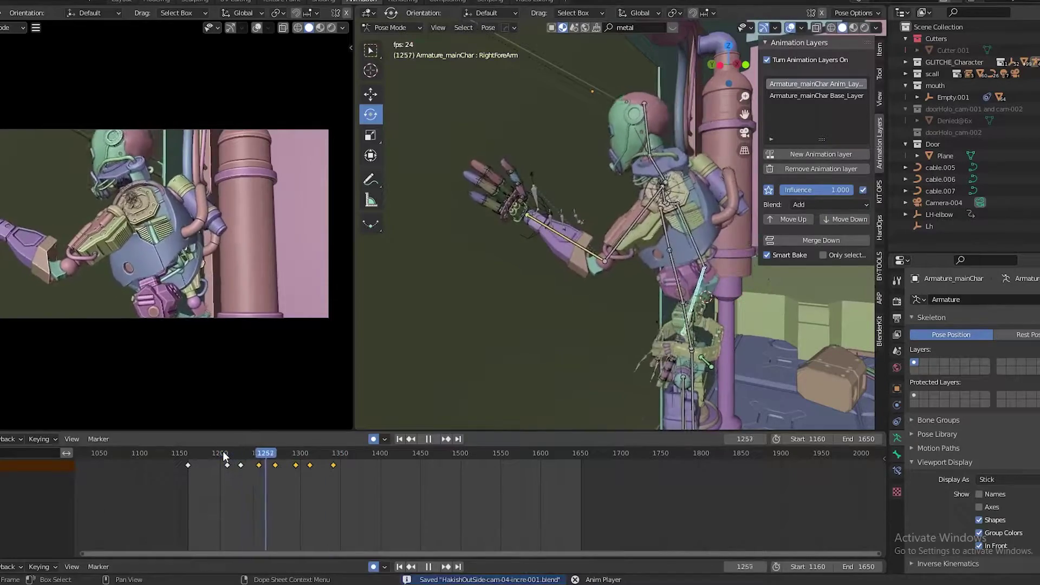
{"action": "key", "text": "space"}
{"action": "left_click", "coordinate": [689, 238]}
{"action": "left_click", "coordinate": [285, 454]}
{"action": "key", "text": "r"}
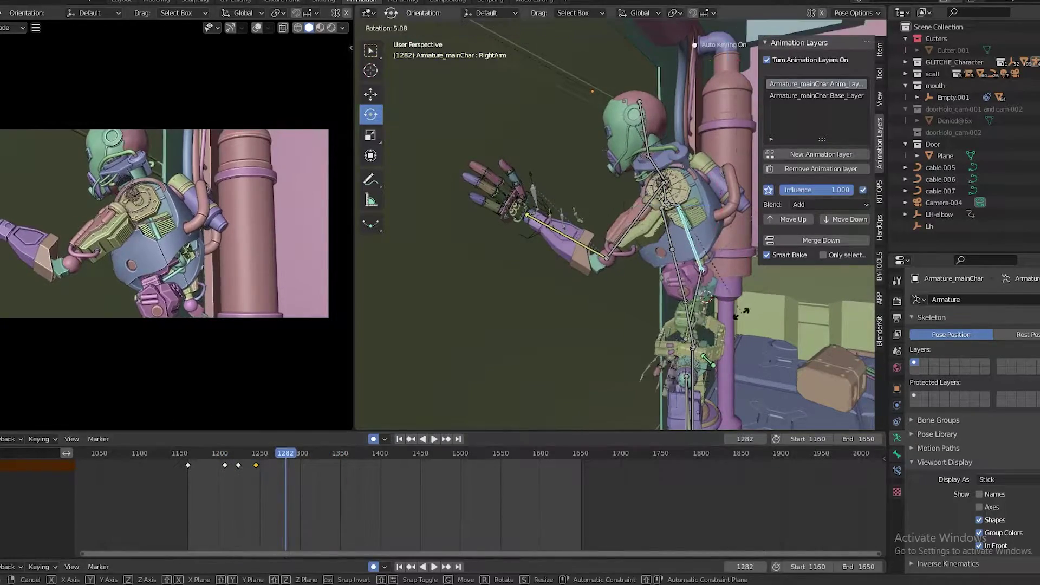
{"action": "left_click", "coordinate": [741, 313]}
{"action": "left_click", "coordinate": [281, 463]}
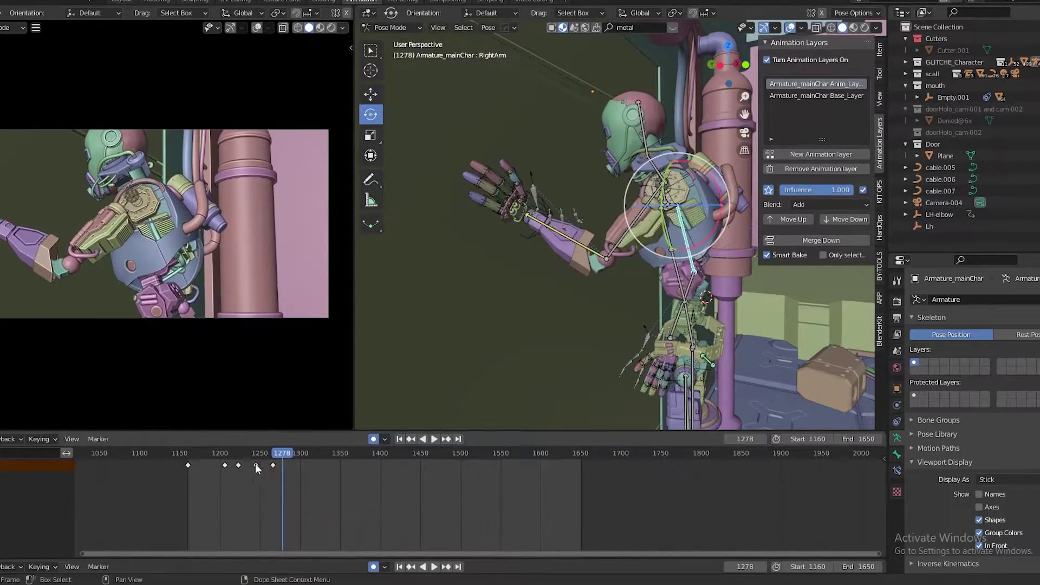
{"action": "key", "text": "Delete"}
- Rotate and key the upper arm at frame 1284 and around frame 1330
{"action": "left_click_drag", "start_coordinate": [239, 453], "coordinate": [287, 453]}
{"action": "key", "text": "r"}
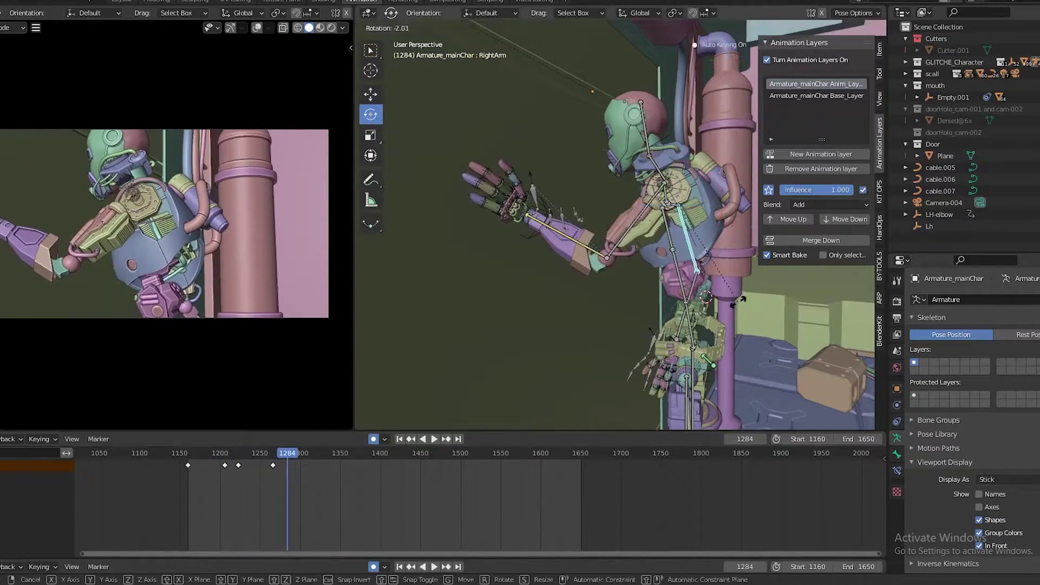
{"action": "left_click", "coordinate": [738, 301]}
{"action": "key", "text": "space"}
{"action": "left_click", "coordinate": [278, 469]}
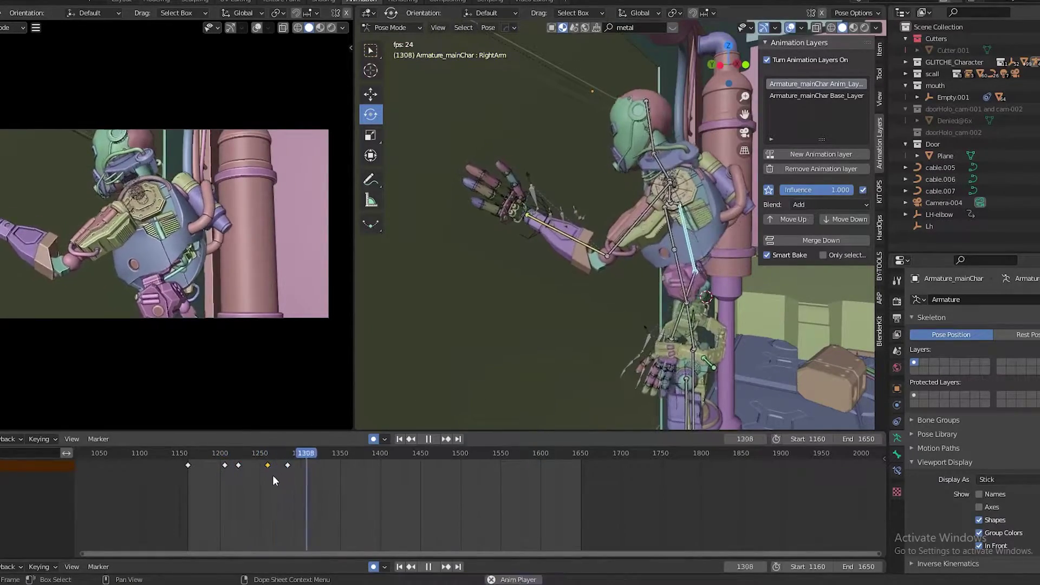
{"action": "left_click_drag", "start_coordinate": [726, 304], "coordinate": [728, 311]}
{"action": "key", "text": "space"}
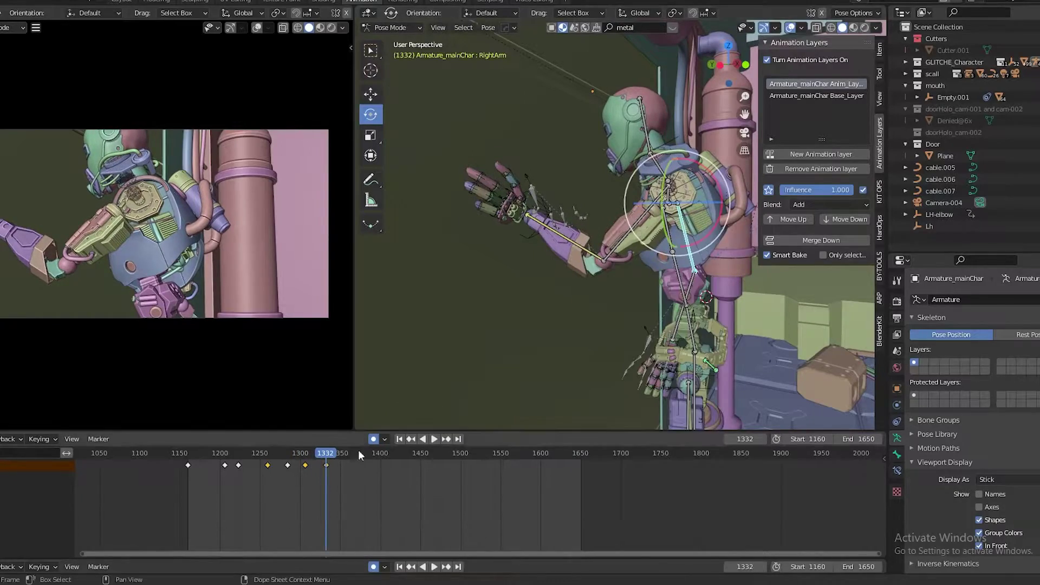
- Rotate and key chest and arm poses at frames 1385, 1412, 1435 and 1466
{"action": "key", "text": "r"}
{"action": "left_click", "coordinate": [748, 275]}
{"action": "left_click", "coordinate": [368, 454]}
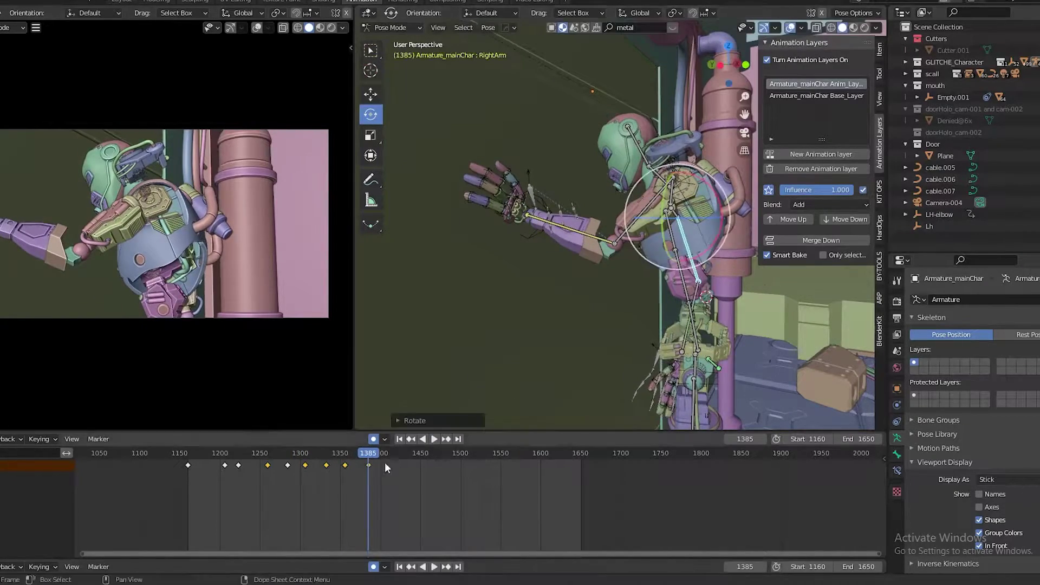
{"action": "key", "text": "r"}
{"action": "left_click", "coordinate": [727, 300]}
{"action": "left_click", "coordinate": [407, 453]}
{"action": "key", "text": "r"}
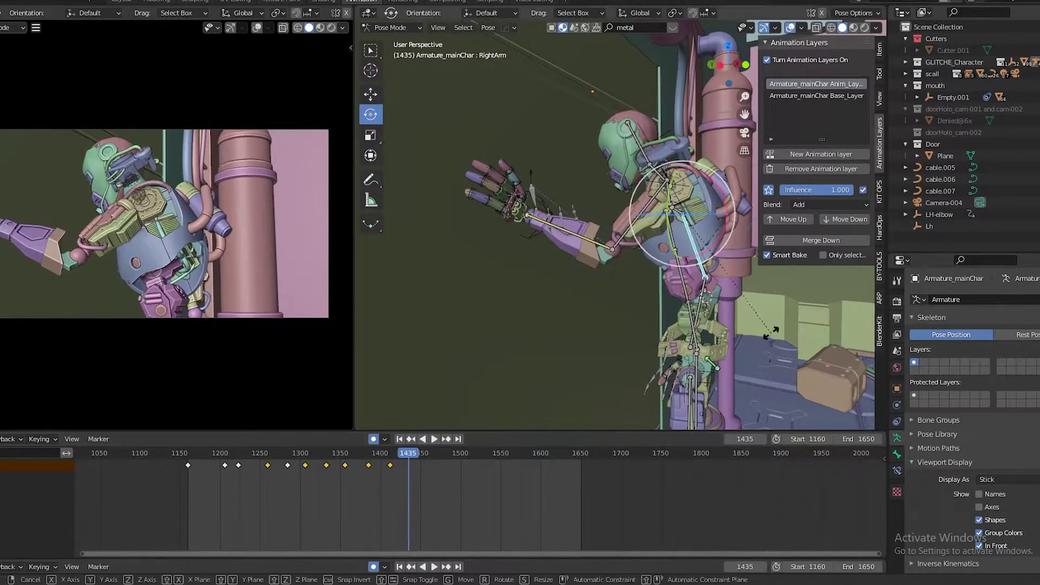
{"action": "left_click", "coordinate": [772, 333]}
{"action": "left_click", "coordinate": [433, 454]}
{"action": "key", "text": "r"}
{"action": "left_click", "coordinate": [712, 323]}
- Continue keyed arm and chest rotations at frames 1485, 1547, 1564 and 1589
{"action": "left_click", "coordinate": [450, 454]}
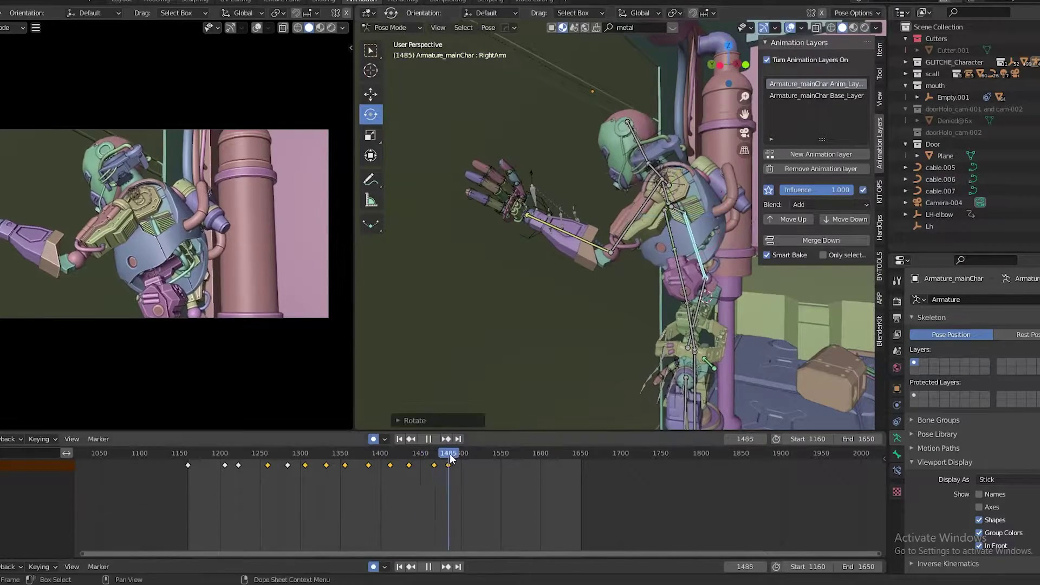
{"action": "key", "text": "r"}
{"action": "left_click", "coordinate": [483, 450]}
{"action": "key", "text": "r"}
{"action": "left_click", "coordinate": [513, 454]}
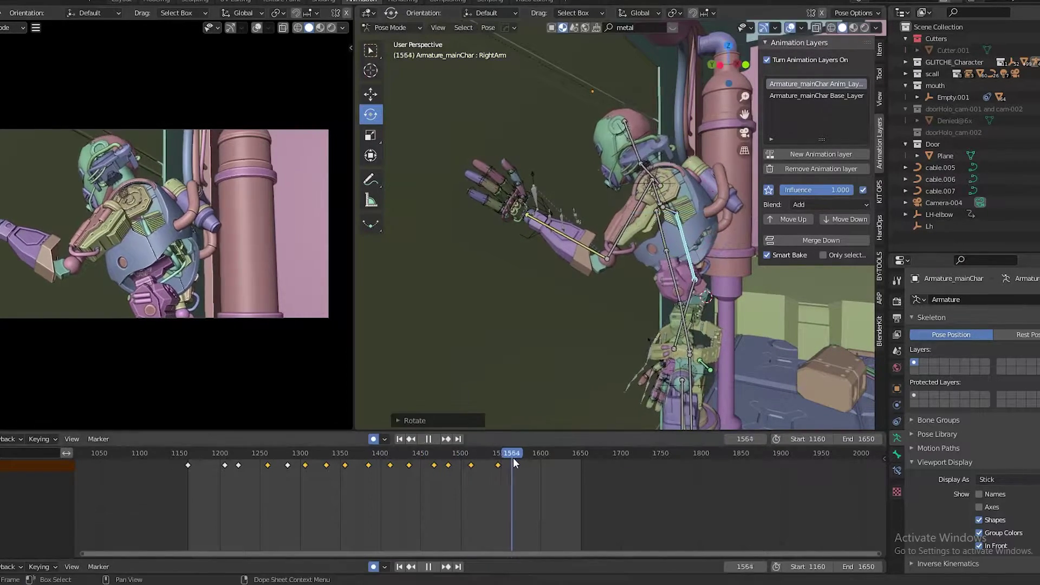
{"action": "key", "text": "r"}
{"action": "left_click_drag", "start_coordinate": [512, 457], "coordinate": [552, 456]}
{"action": "left_click", "coordinate": [727, 322]}
{"action": "left_click", "coordinate": [531, 454]}
- Key the final chest pose at frame 1650 and play the whole animation
{"action": "key", "text": "space"}
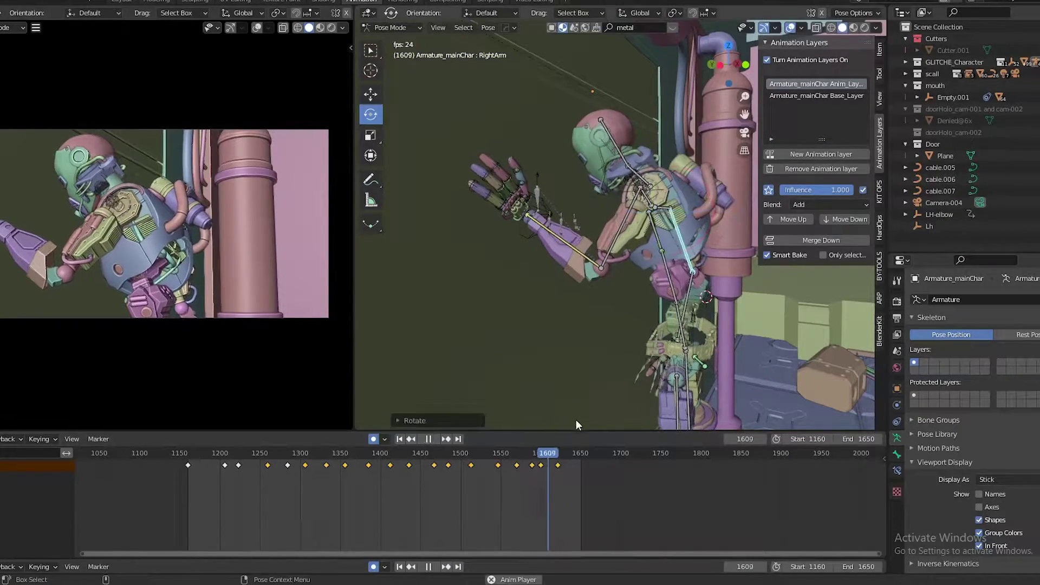
{"action": "left_click", "coordinate": [582, 450]}
{"action": "key", "text": "space"}
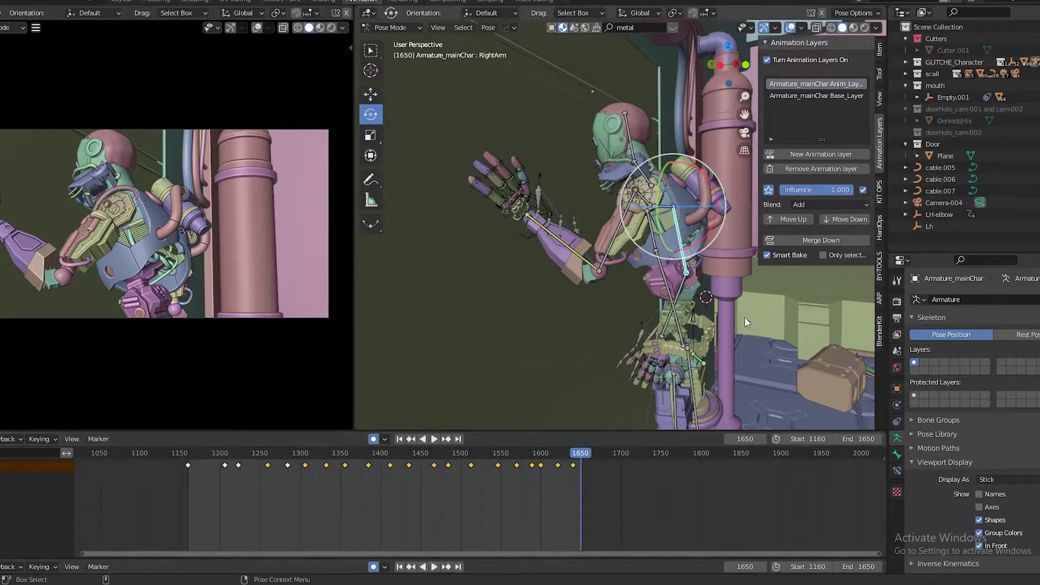
{"action": "key", "text": "i"}
{"action": "key", "text": "space"}
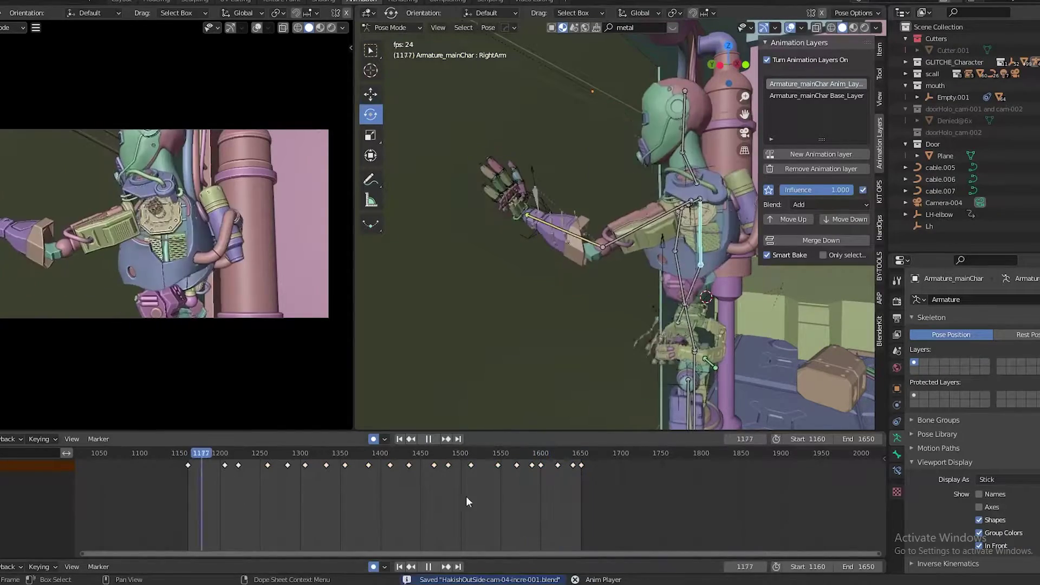
- Play and scrub the right-arm motion between frames 1205 and 1284, saving the file
{"action": "key", "text": "space"}
{"action": "left_click", "coordinate": [229, 468]}
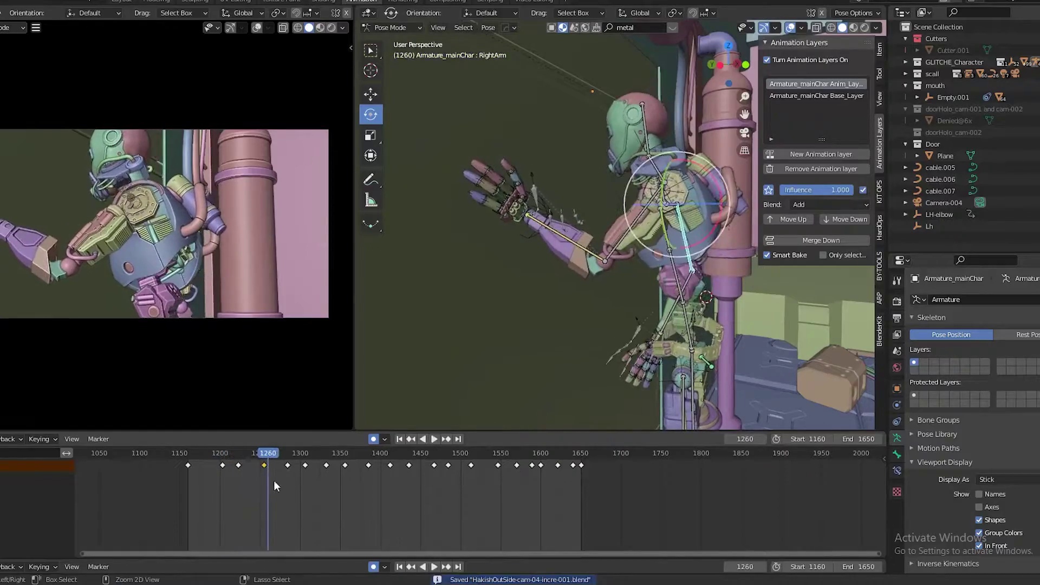
{"action": "key", "text": "space"}
{"action": "key", "text": "space"}
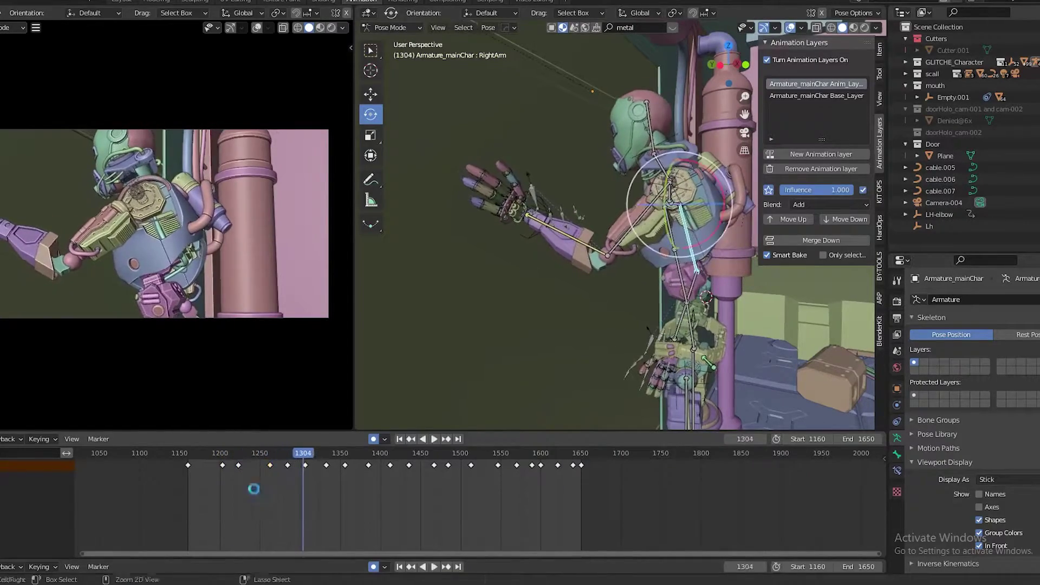
{"action": "key", "text": "ctrl+s"}
{"action": "key", "text": "space"}
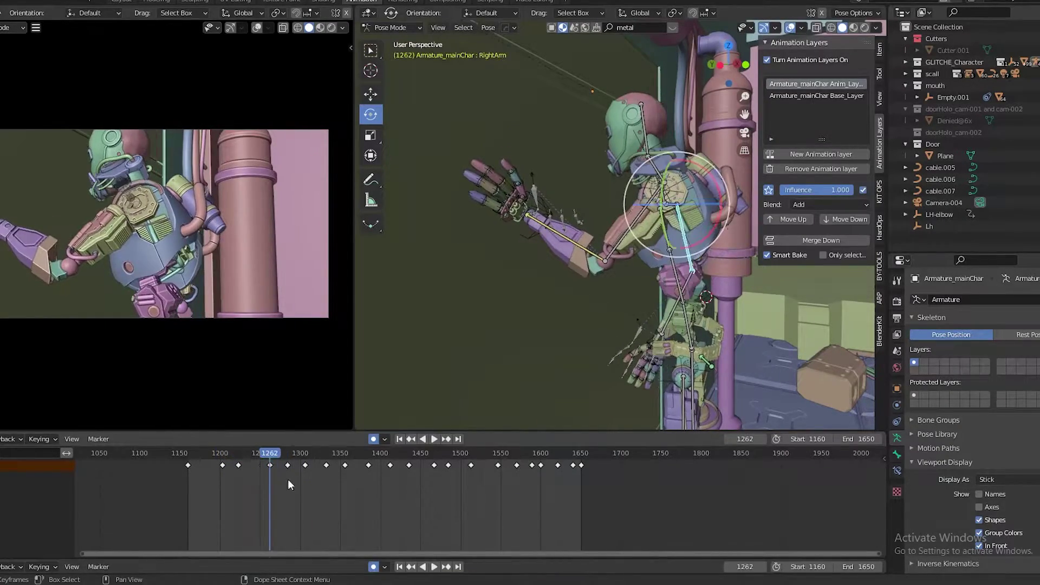
{"action": "left_click", "coordinate": [216, 450]}
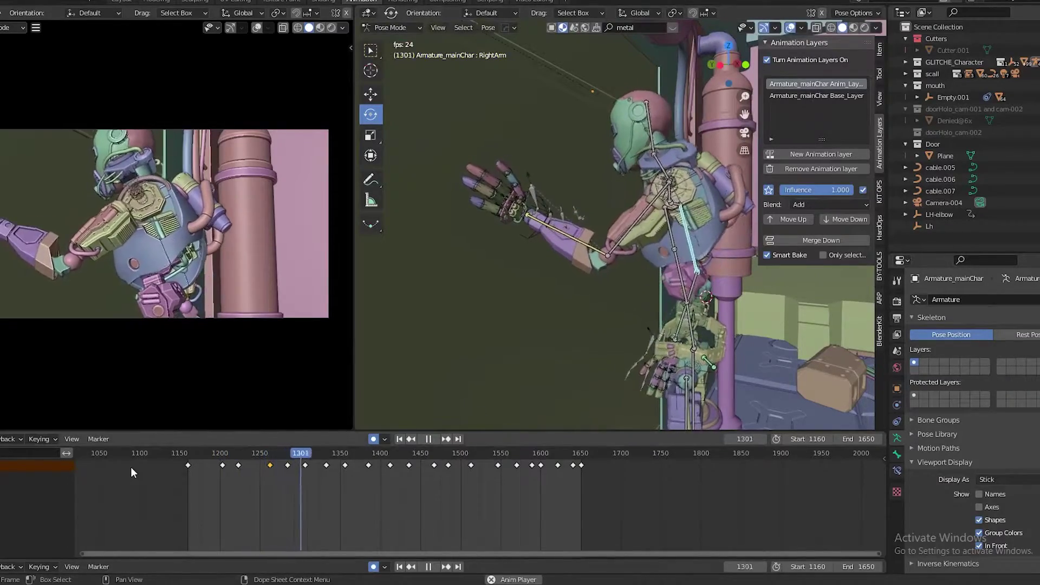
{"action": "key", "text": "space"}
{"action": "key", "text": "Down"}
{"action": "key", "text": "Down"}
- Rewatch from around frame 1200, save again, and select Spine1 at frame 1250
{"action": "key", "text": "space"}
{"action": "left_click", "coordinate": [226, 453]}
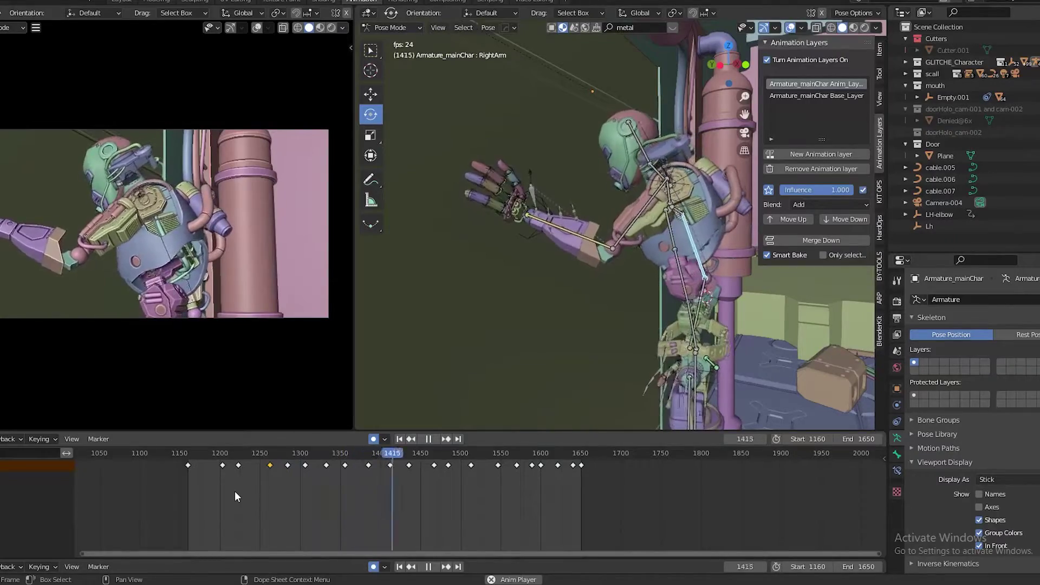
{"action": "left_click", "coordinate": [215, 453]}
{"action": "key", "text": "ctrl+s"}
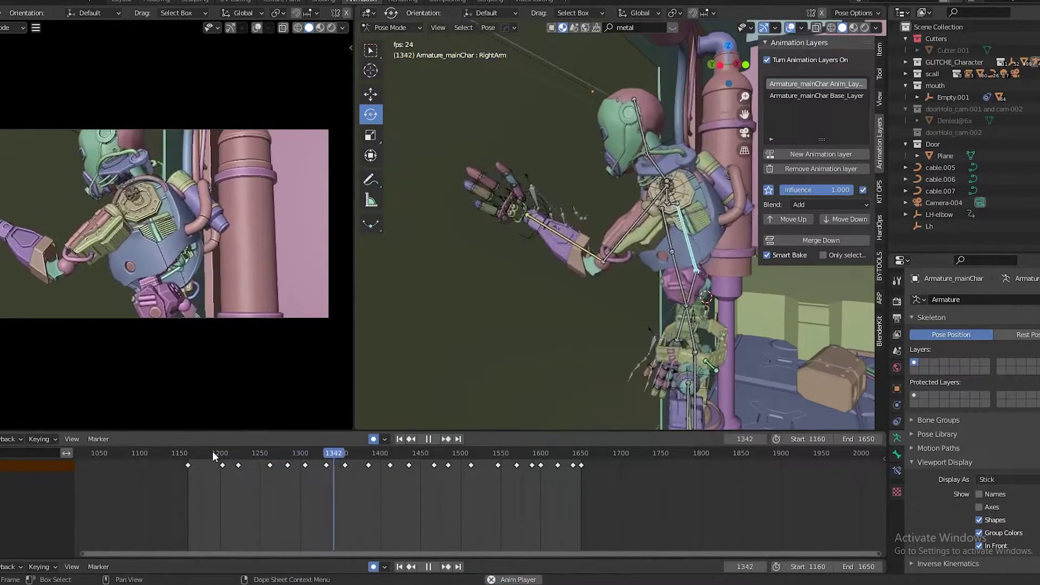
{"action": "key", "text": "space"}
{"action": "left_click", "coordinate": [213, 453]}
{"action": "left_click_drag", "start_coordinate": [213, 459], "coordinate": [269, 453]}
- Key and rotate the Spine1 bone at frame 1262, then check the lean
{"action": "key", "text": "i"}
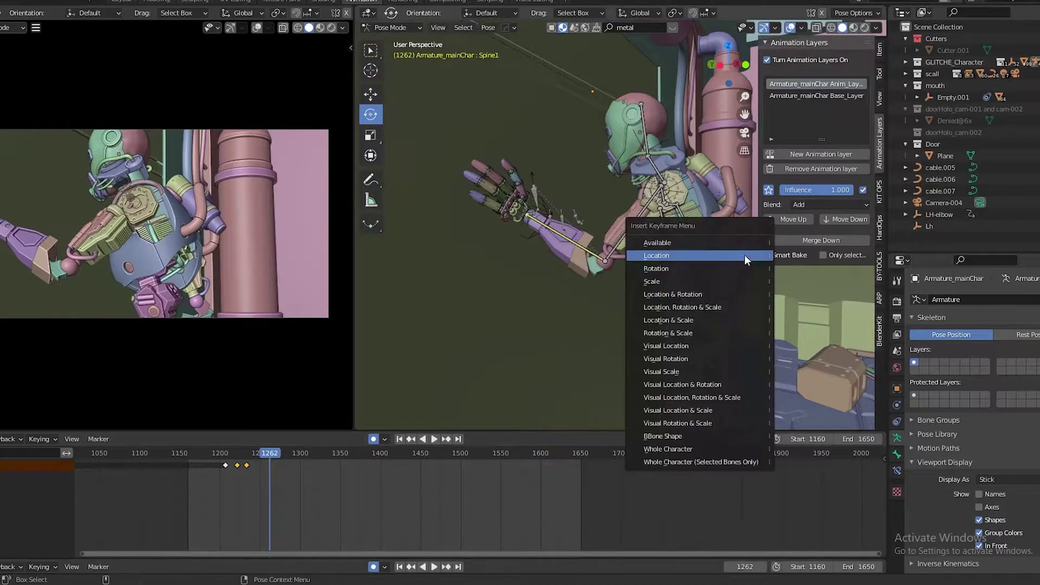
{"action": "left_click", "coordinate": [744, 255]}
{"action": "key", "text": "r"}
{"action": "left_click", "coordinate": [664, 222]}
{"action": "key", "text": "space"}
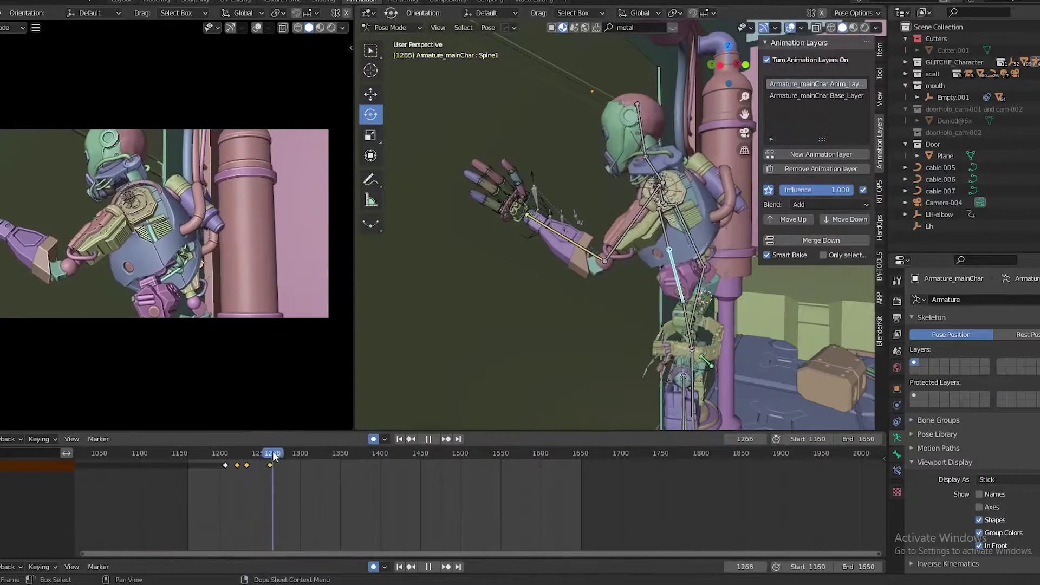
{"action": "key", "text": "space"}
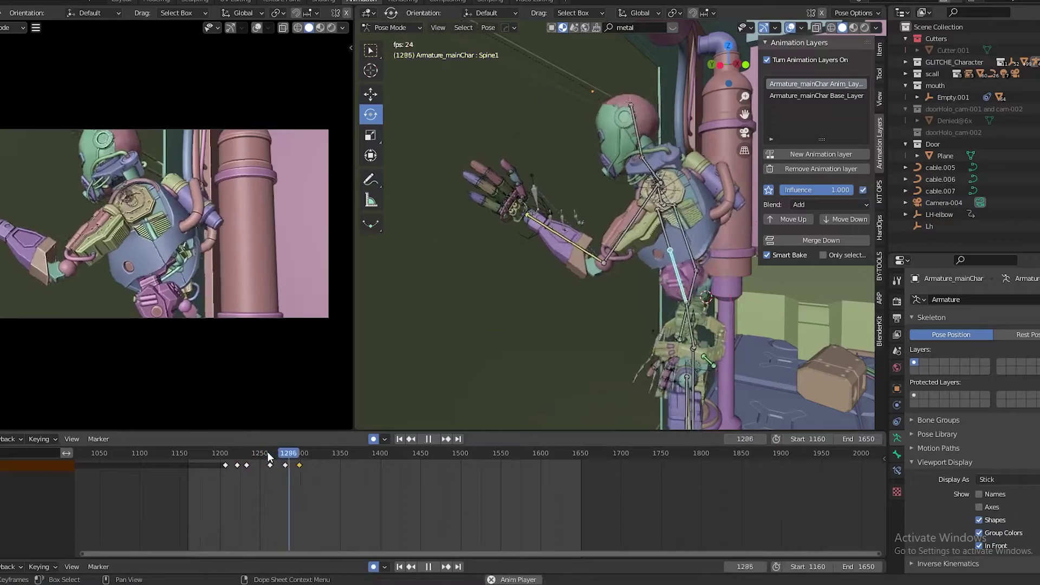
- Select Spine2, review the spine motion from frame 1303, and key the neck at 1263
{"action": "left_click", "coordinate": [671, 222]}
{"action": "left_click_drag", "start_coordinate": [340, 453], "coordinate": [298, 458]}
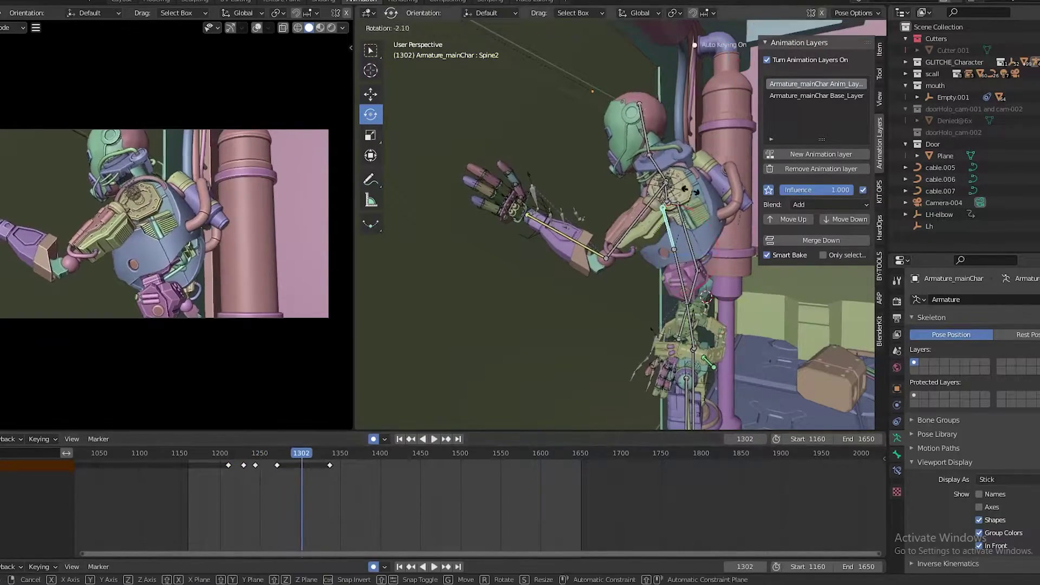
{"action": "key", "text": "space"}
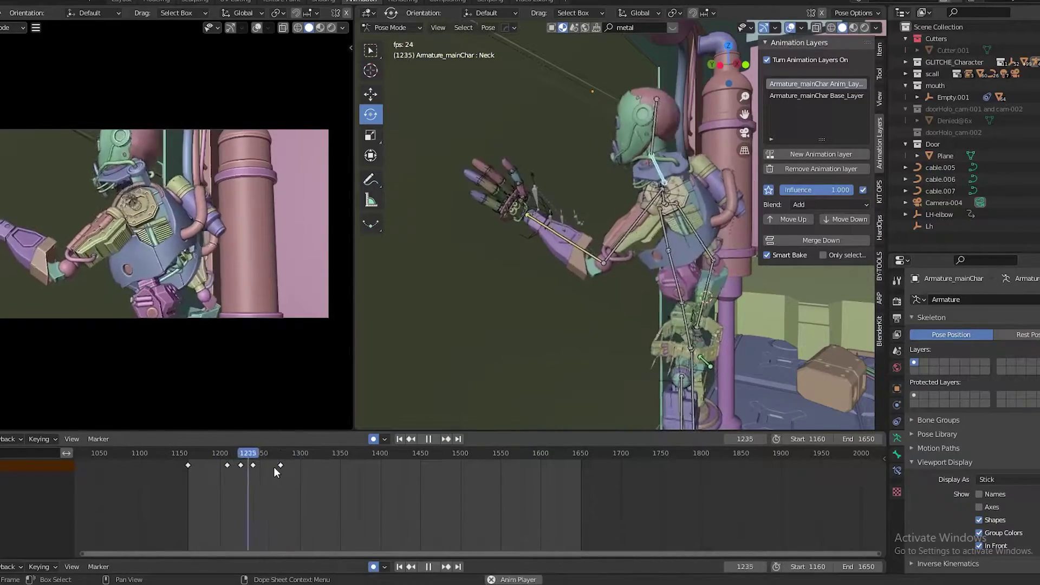
{"action": "key", "text": "space"}
{"action": "left_click", "coordinate": [269, 453]}
{"action": "key", "text": "i"}
{"action": "key", "text": "space"}
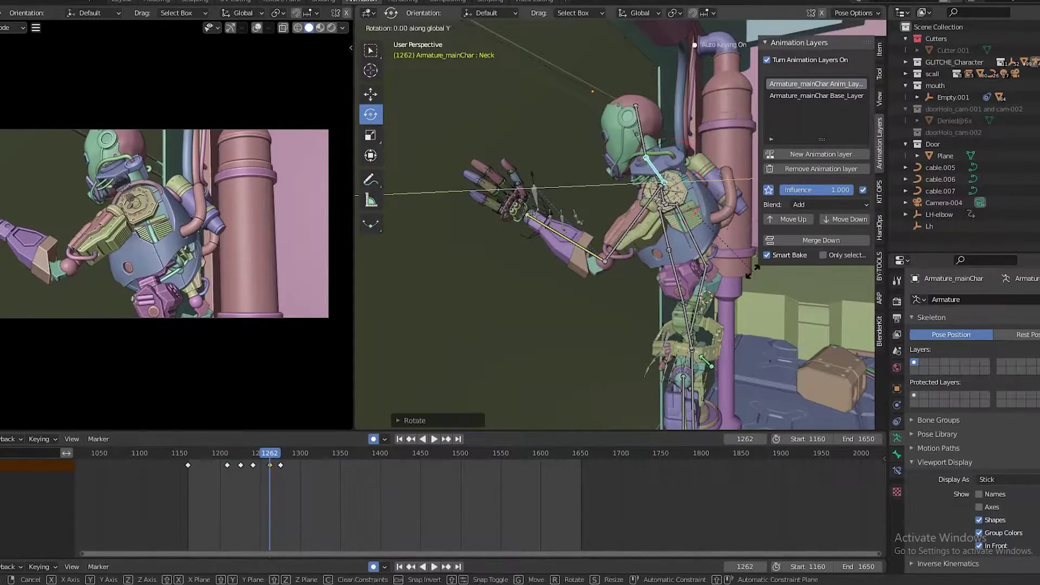
{"action": "key", "text": "space"}
- Rotate and key the Neck bone at frames 1315, 1353 and 1365, then replay
{"action": "key", "text": "i"}
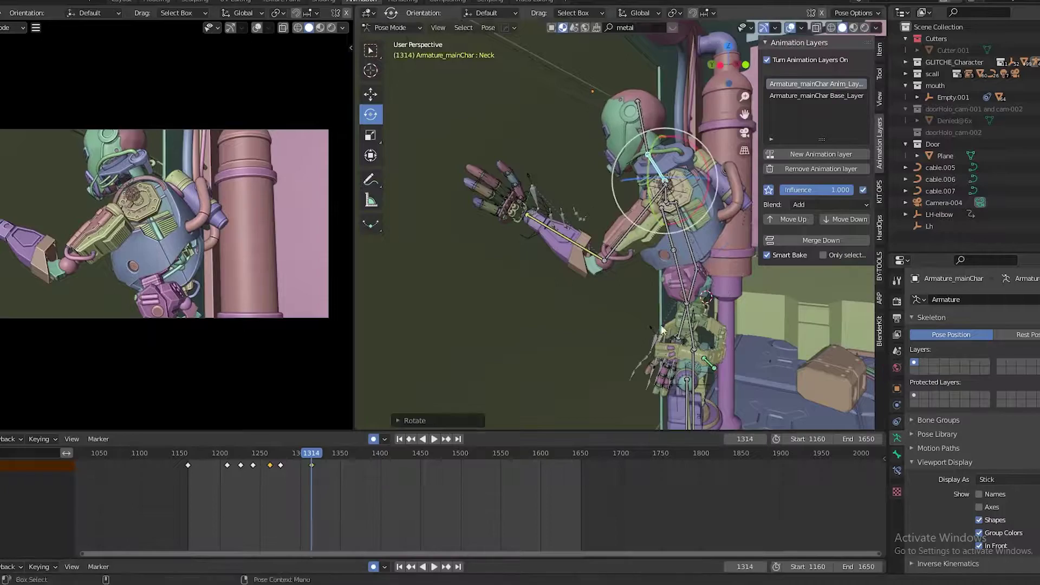
{"action": "key", "text": "space"}
{"action": "key", "text": "space"}
{"action": "key", "text": "space"}
{"action": "key", "text": "space"}
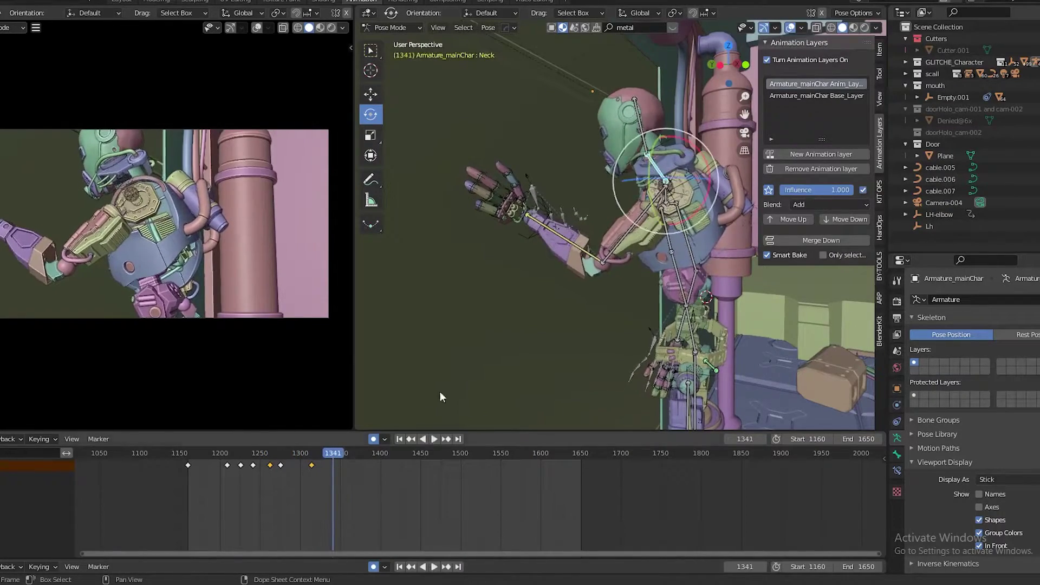
{"action": "key", "text": "i"}
{"action": "left_click", "coordinate": [610, 315]}
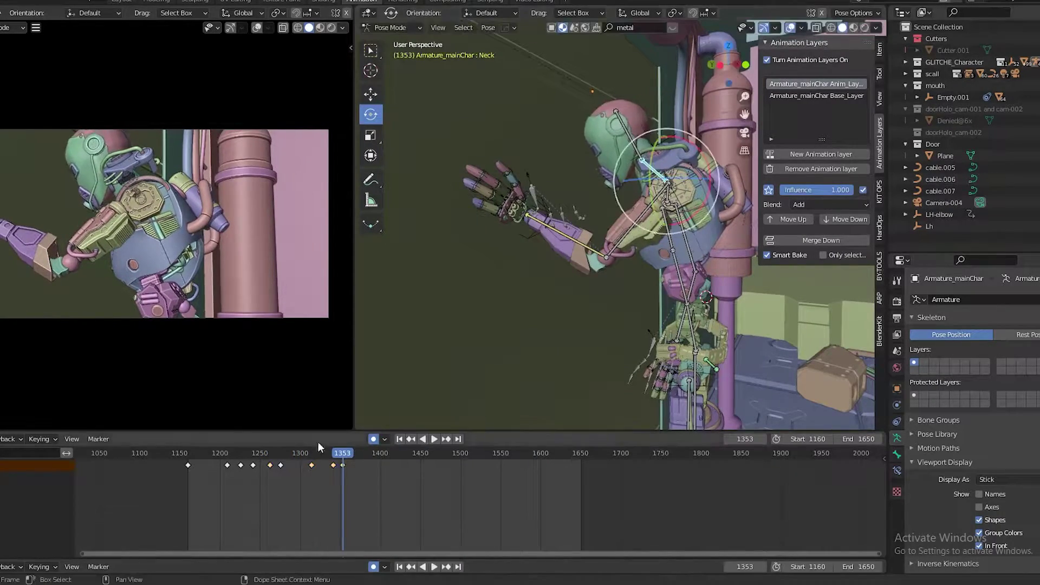
{"action": "key", "text": "space"}
{"action": "key", "text": "space"}
{"action": "key", "text": "i"}
{"action": "left_click", "coordinate": [333, 457]}
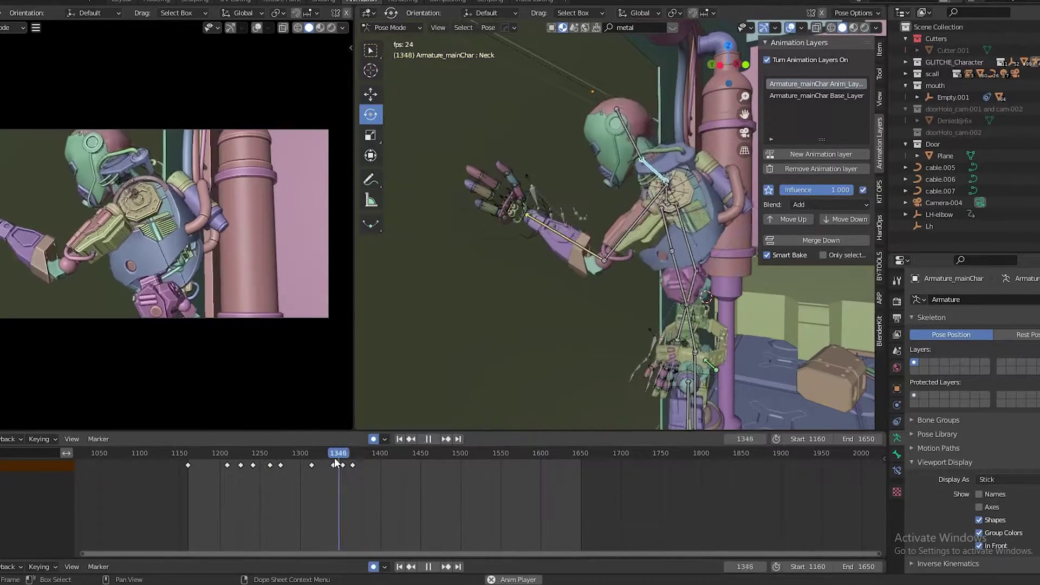
{"action": "key", "text": "space"}
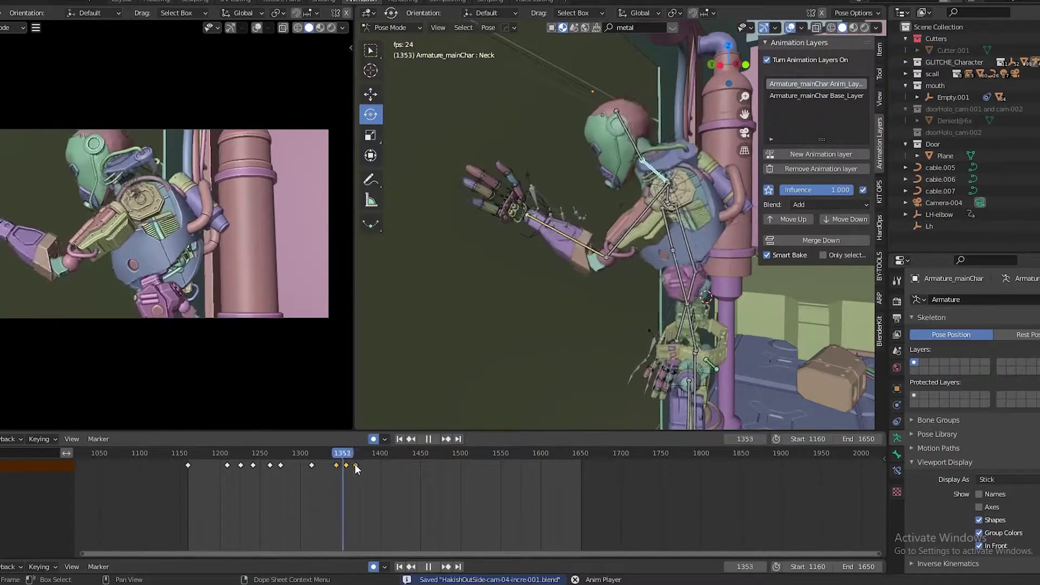
{"action": "key", "text": "space"}
{"action": "key", "text": "Up"}
- Key the head pose at frame 1350, then rotate and key the head again at frame 1359
{"action": "left_click", "coordinate": [340, 458]}
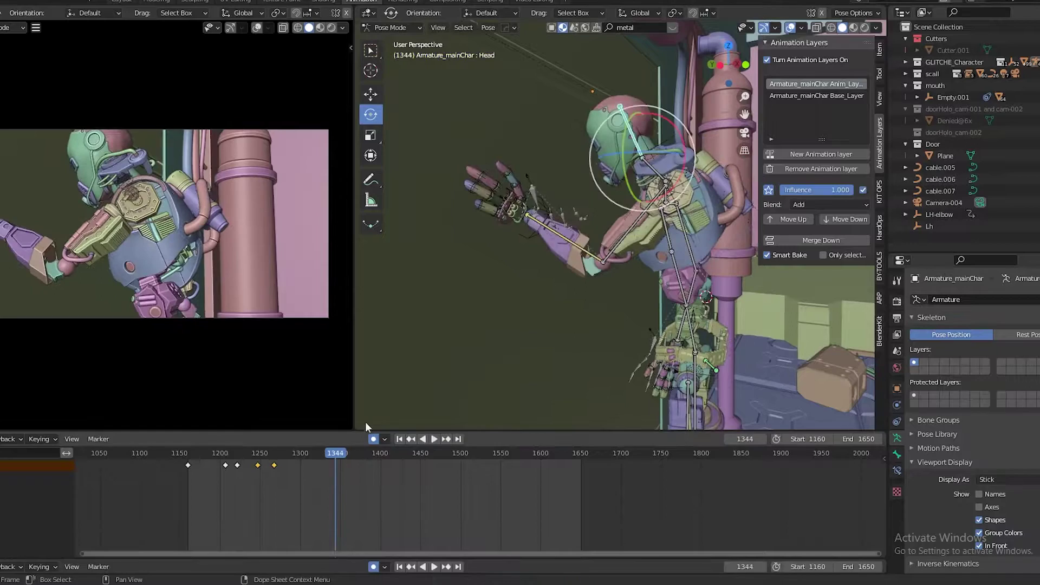
{"action": "key", "text": "i"}
{"action": "left_click", "coordinate": [545, 204]}
{"action": "key", "text": "r"}
{"action": "left_click", "coordinate": [696, 244]}
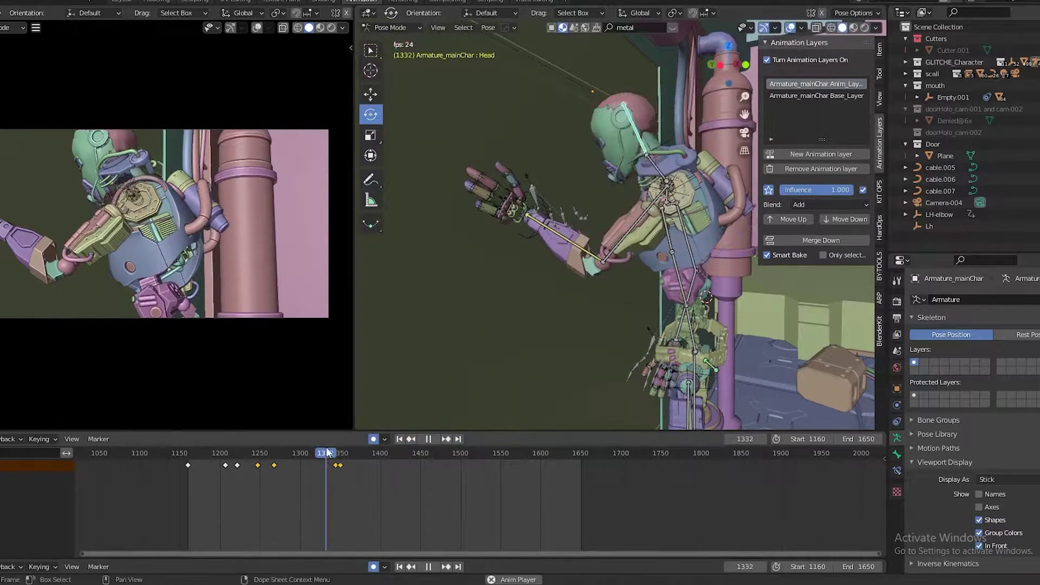
{"action": "left_click", "coordinate": [347, 454]}
{"action": "key", "text": "r"}
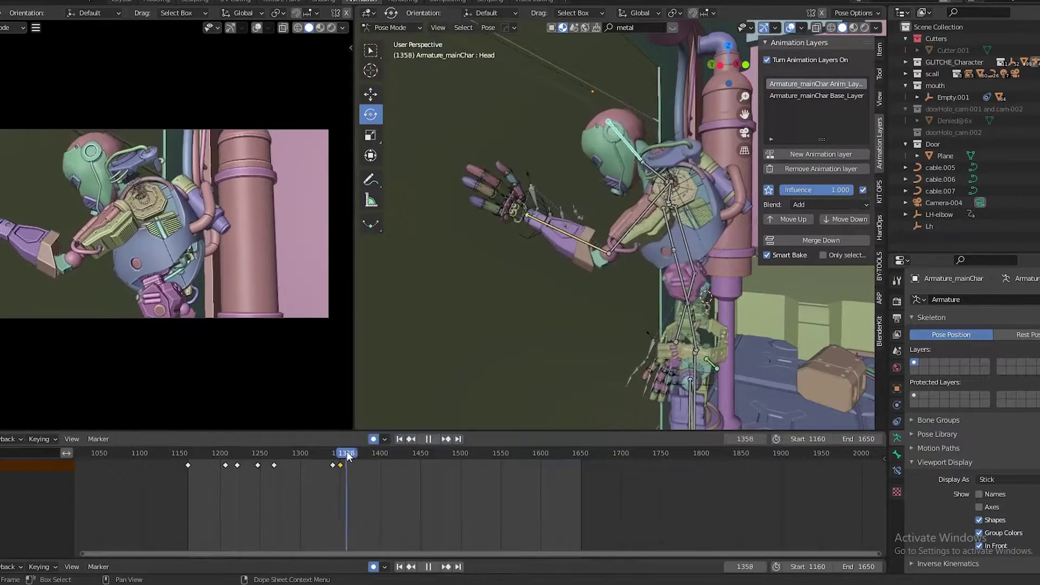
{"action": "key", "text": "Return"}
{"action": "key", "text": "space"}
{"action": "key", "text": "space"}
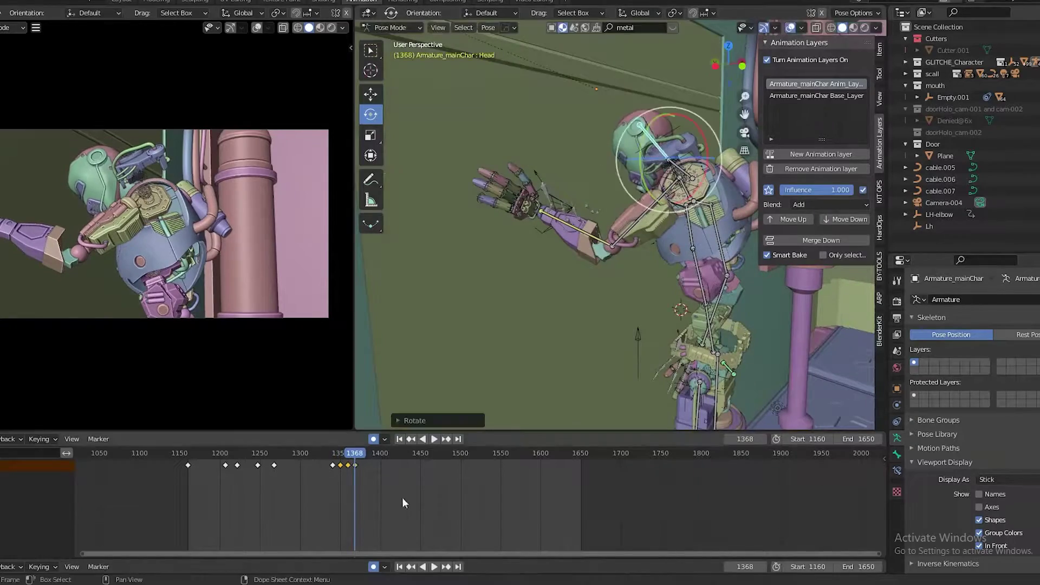
- Retime the head keyframe to about frame 1365 and re-rotate the head around frame 1340
{"action": "left_click_drag", "start_coordinate": [347, 465], "coordinate": [340, 464]}
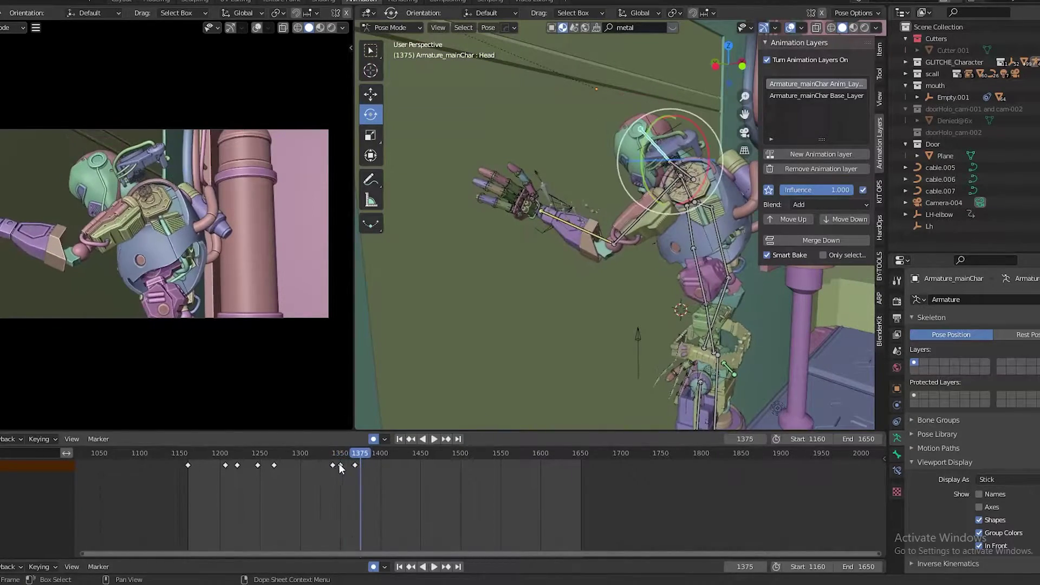
{"action": "left_click", "coordinate": [345, 466]}
{"action": "left_click", "coordinate": [330, 453]}
{"action": "key", "text": "space"}
{"action": "key", "text": "space"}
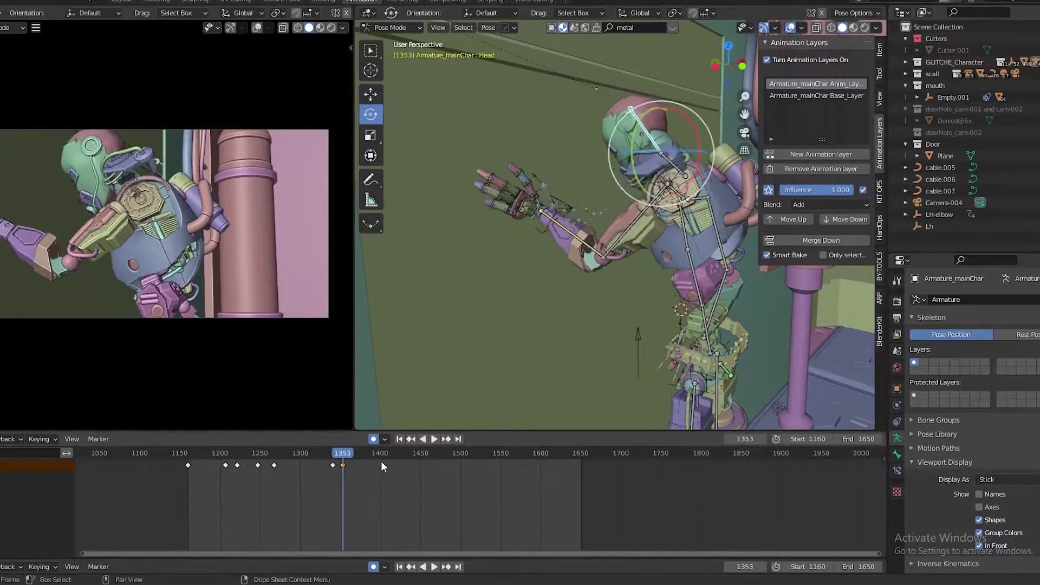
{"action": "key", "text": "r"}
{"action": "left_click", "coordinate": [518, 340]}
{"action": "key", "text": "space"}
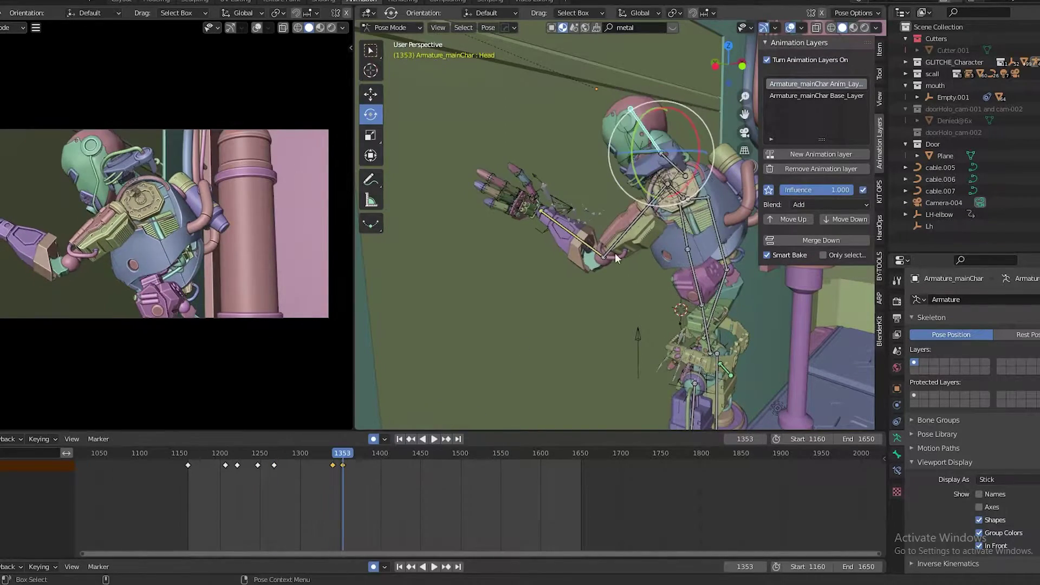
{"action": "left_click", "coordinate": [675, 275]}
- Key head rotations at frames 1364, 1384 and 1421
{"action": "left_click_drag", "start_coordinate": [330, 453], "coordinate": [368, 454]}
{"action": "key", "text": "Return"}
{"action": "key", "text": "r"}
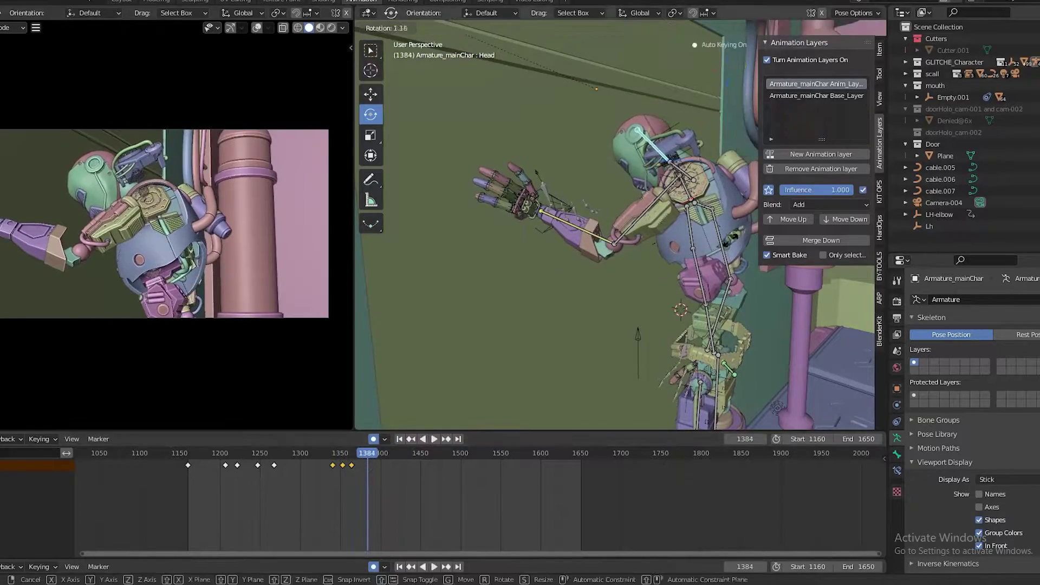
{"action": "key", "text": "ctrl+shift+space"}
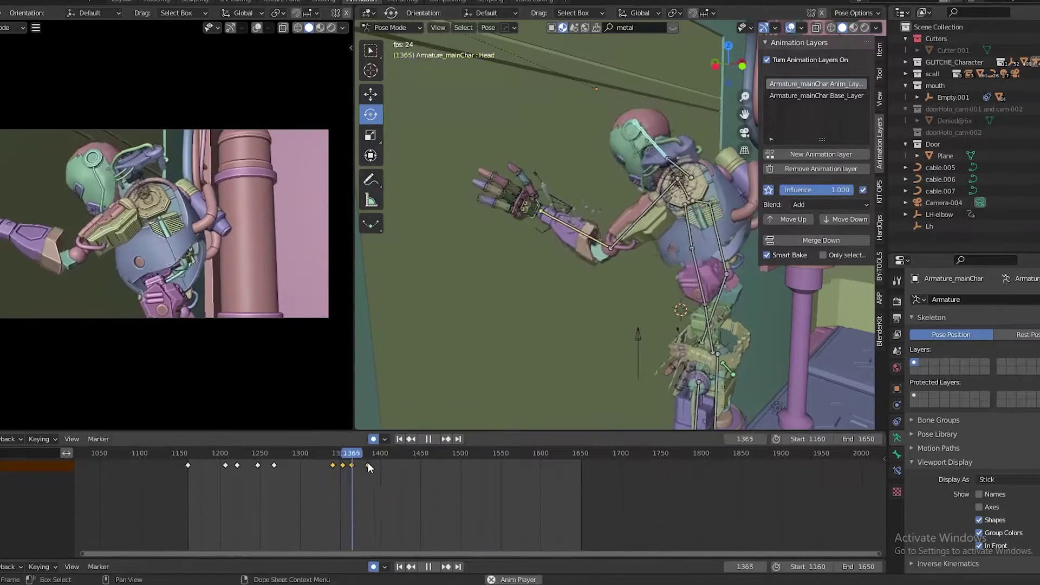
{"action": "key", "text": "space"}
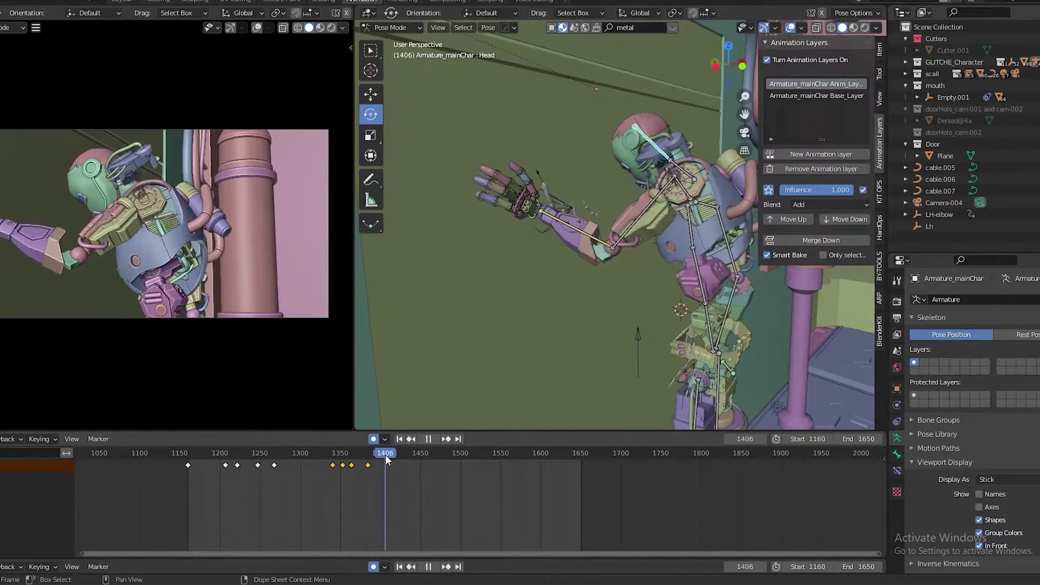
{"action": "key", "text": "r"}
{"action": "key", "text": "Return"}
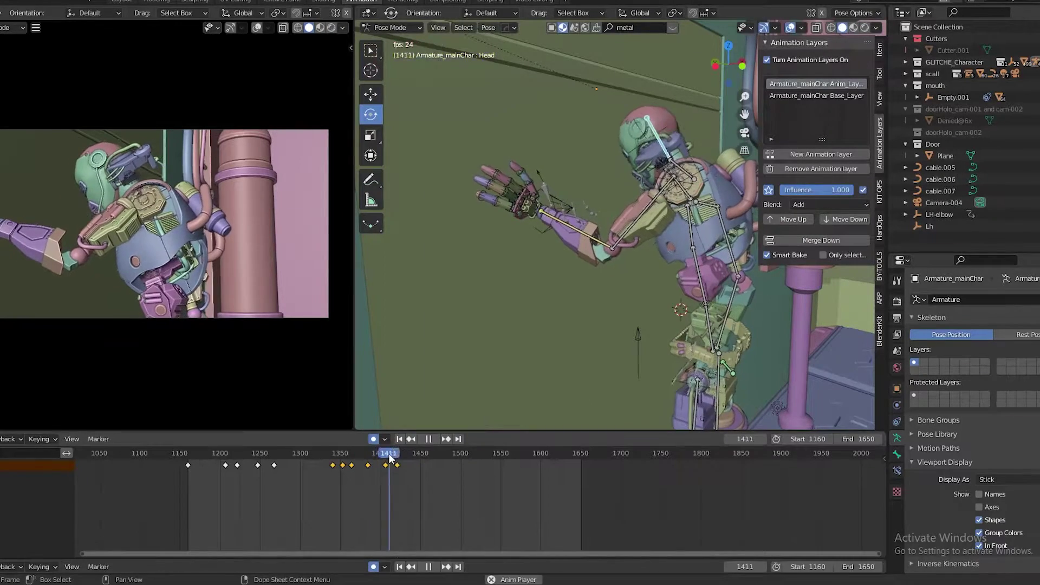
- Confirm a head rotation at frame 1412, review the motion and save the file
{"action": "key", "text": "ctrl+shift+space"}
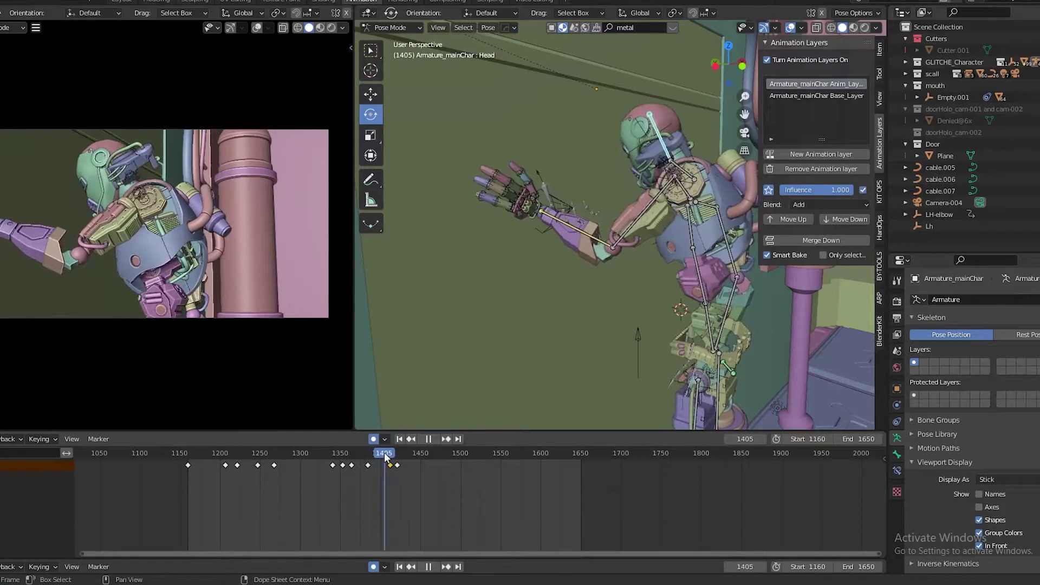
{"action": "left_click", "coordinate": [726, 242]}
{"action": "key", "text": "space"}
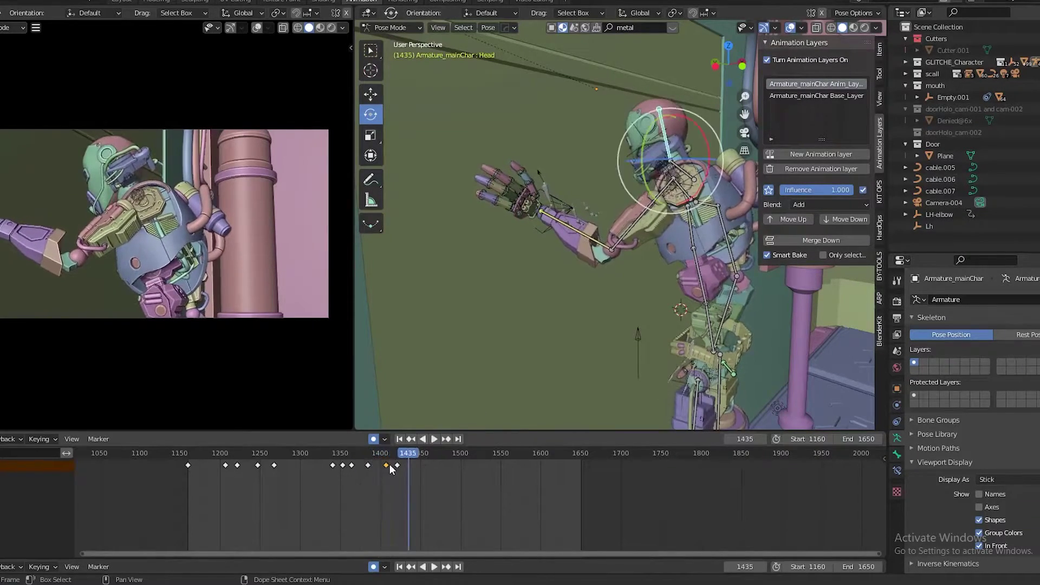
{"action": "key", "text": "ctrl+s"}
- Review the head motion around the keyframes at frames 1399–1400
{"action": "key", "text": "ctrl+shift+space"}
{"action": "left_click", "coordinate": [386, 464]}
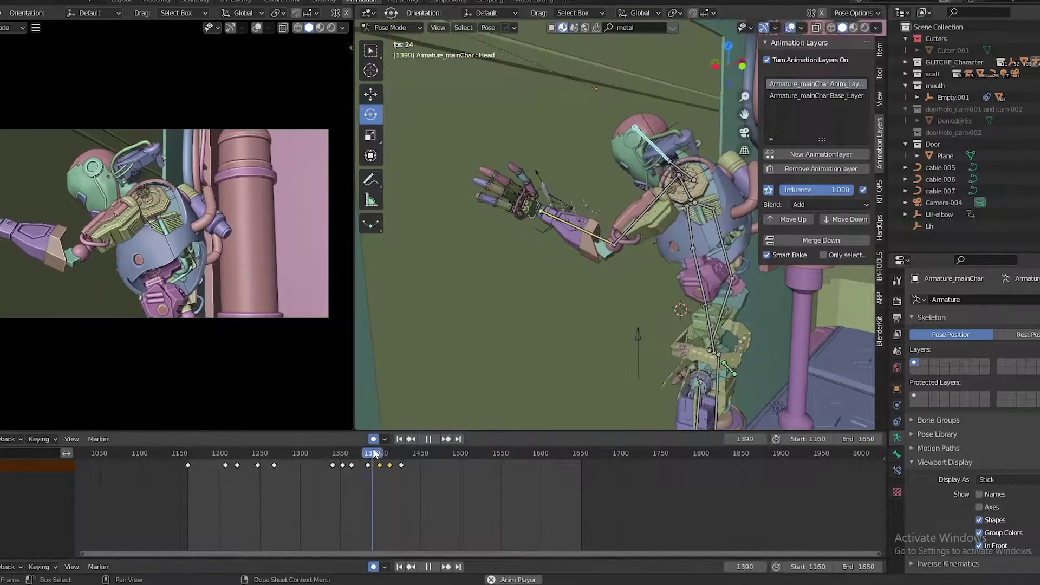
{"action": "key", "text": "space"}
{"action": "key", "text": "Down"}
{"action": "key", "text": "Down"}
{"action": "key", "text": "space"}
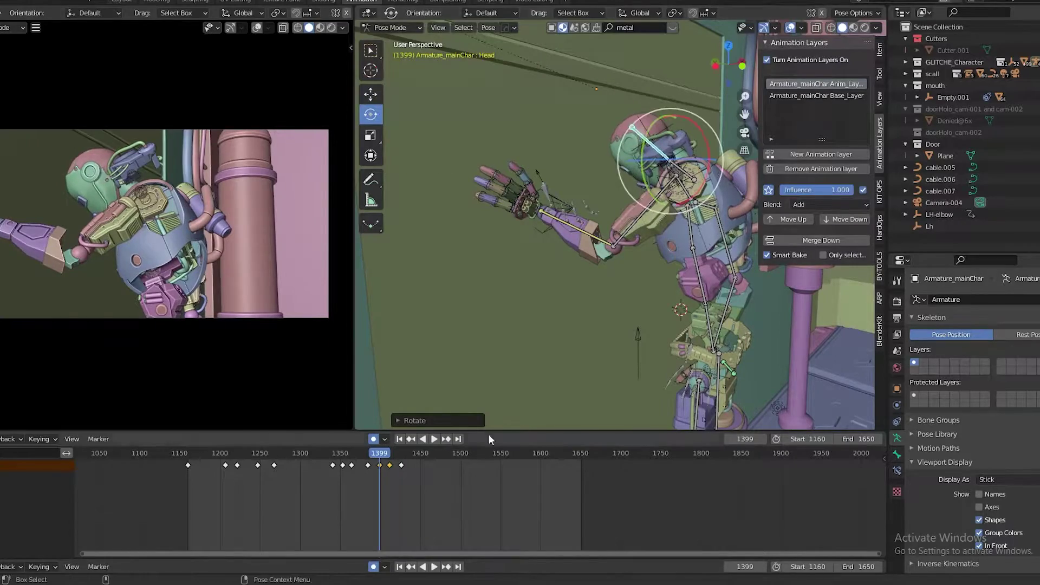
{"action": "left_click", "coordinate": [388, 462]}
{"action": "key", "text": "space"}
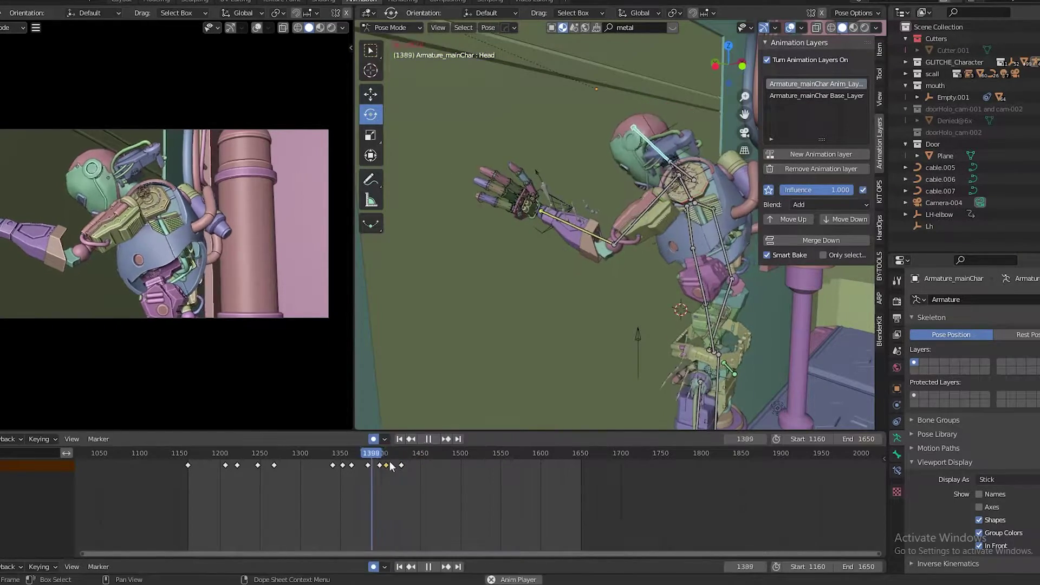
- Move a head keyframe to about frame 1420, key the head at 1437, pose the neck and save
{"action": "left_click", "coordinate": [375, 465]}
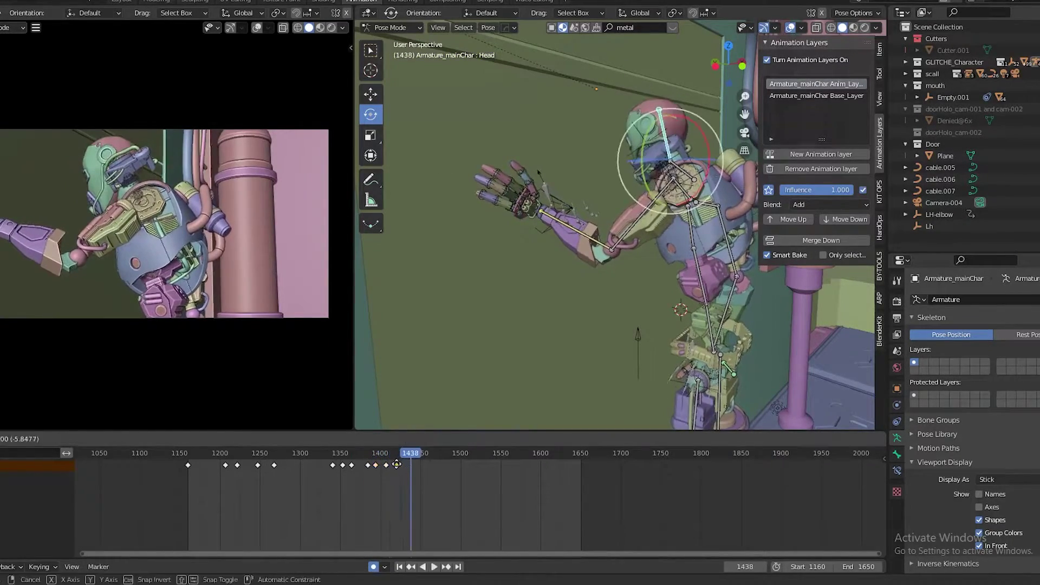
{"action": "left_click_drag", "start_coordinate": [401, 465], "coordinate": [396, 466]}
{"action": "key", "text": "Return"}
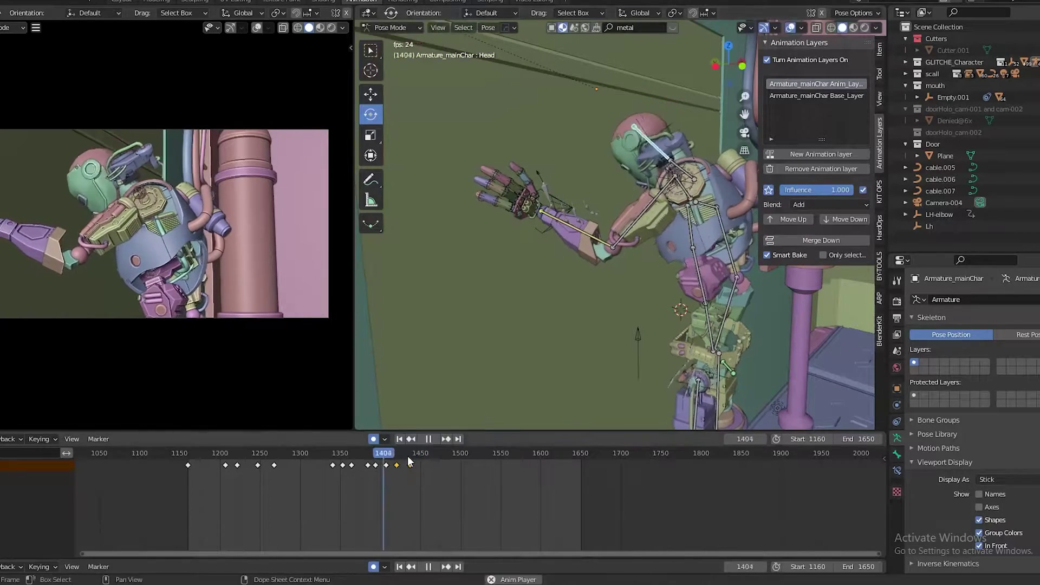
{"action": "left_click", "coordinate": [387, 455]}
{"action": "key", "text": "space"}
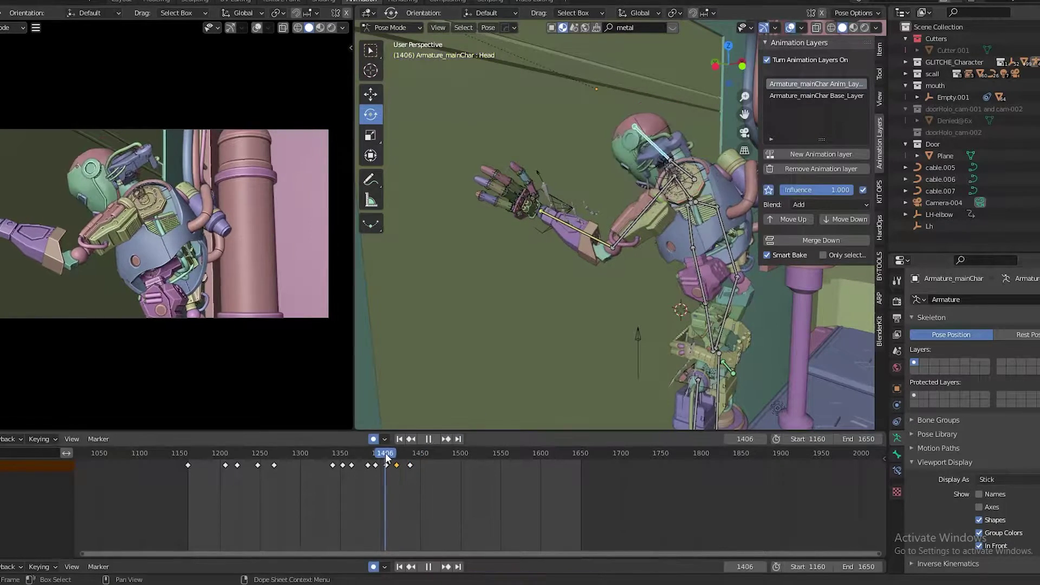
{"action": "key", "text": "space"}
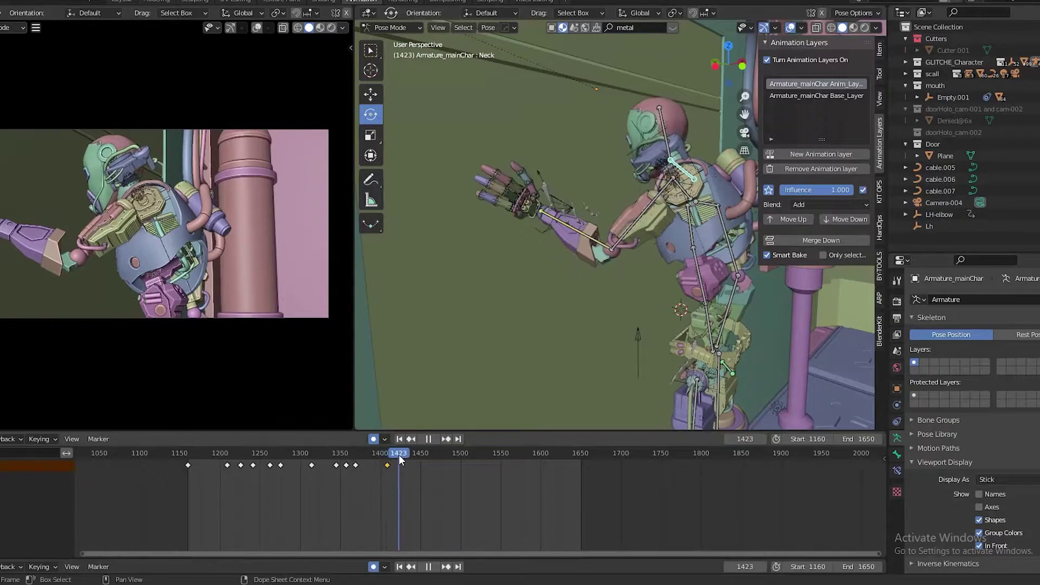
{"action": "left_click", "coordinate": [704, 260]}
{"action": "key", "text": "ctrl+s"}
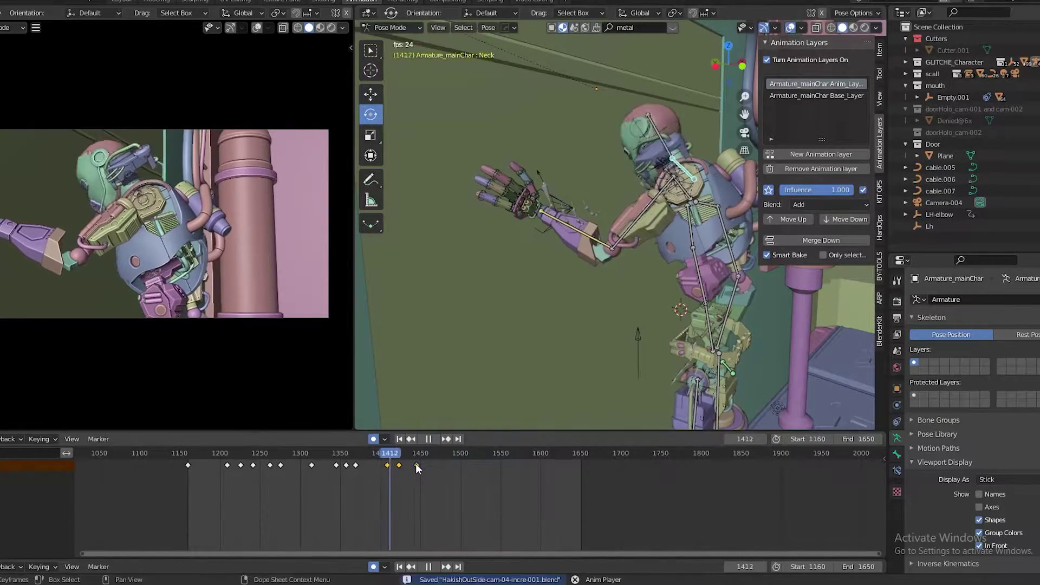
- Select the Spine2 bone and try a rotation at frame 1409, reviewing the spine motion
{"action": "left_click", "coordinate": [692, 241]}
{"action": "left_click", "coordinate": [386, 454]}
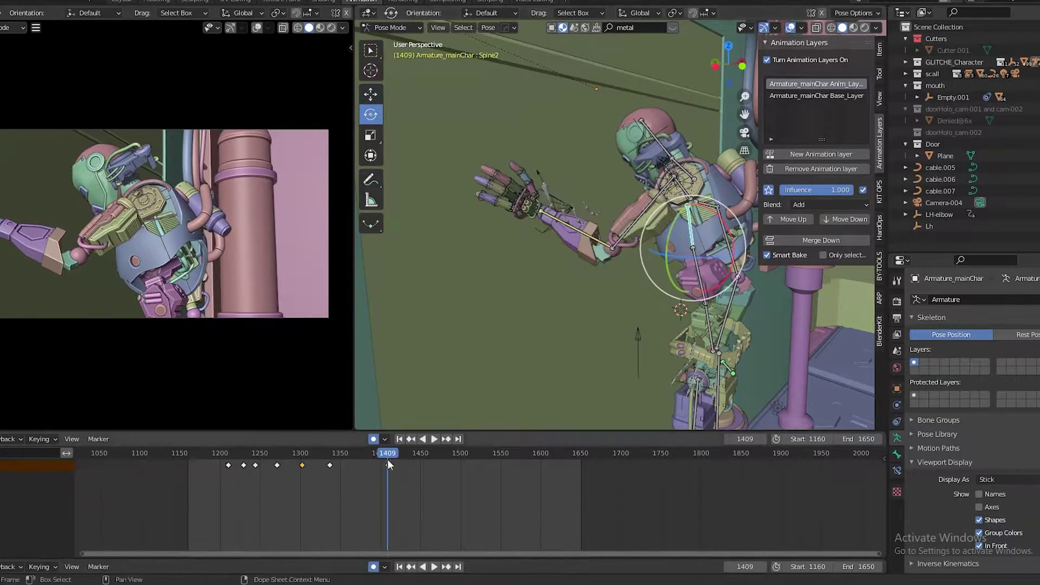
{"action": "key", "text": "r"}
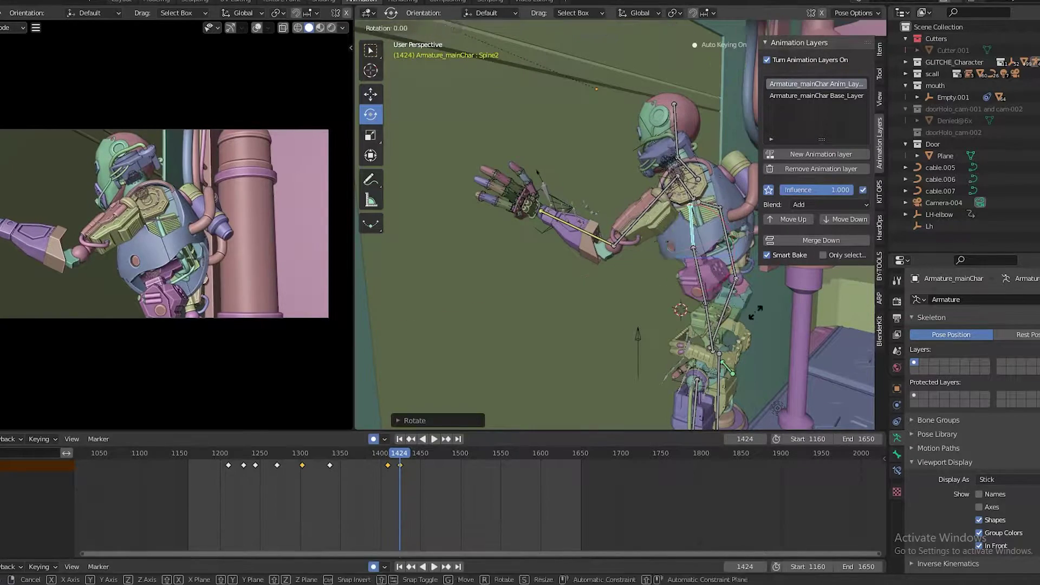
{"action": "key", "text": "Escape"}
{"action": "key", "text": "space"}
{"action": "left_click", "coordinate": [388, 476]}
{"action": "key", "text": "space"}
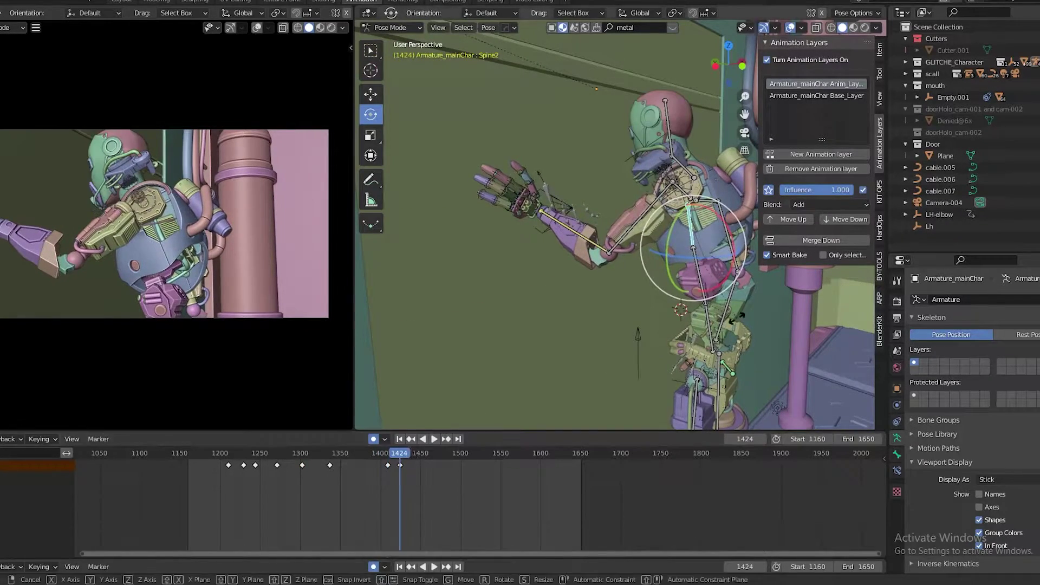
- Rotate and key Spine2 at frames 1436 and 1453 to bend the torso, saving along the way
{"action": "left_click", "coordinate": [392, 466]}
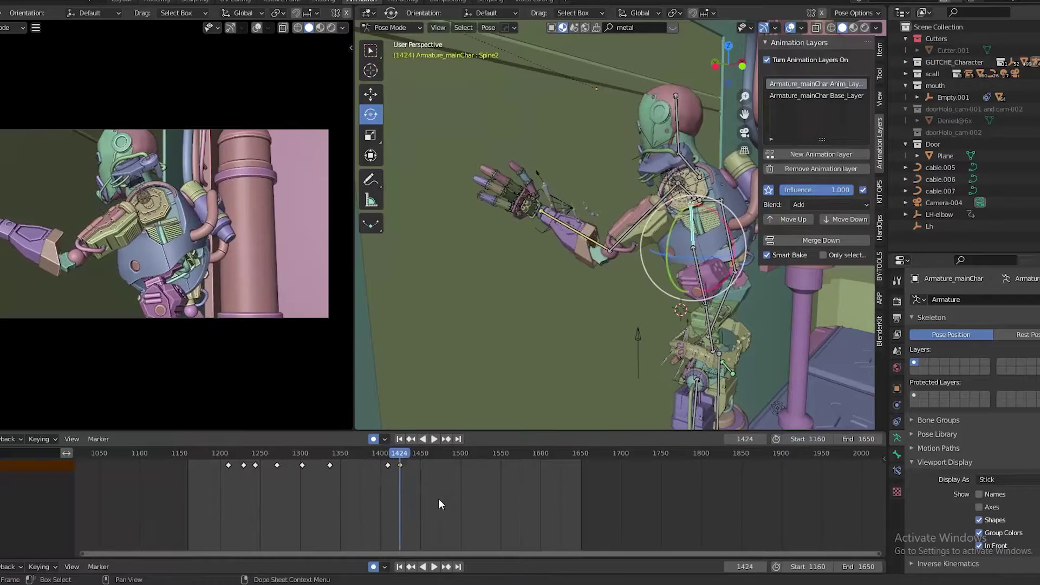
{"action": "key", "text": "r"}
{"action": "left_click", "coordinate": [356, 489]}
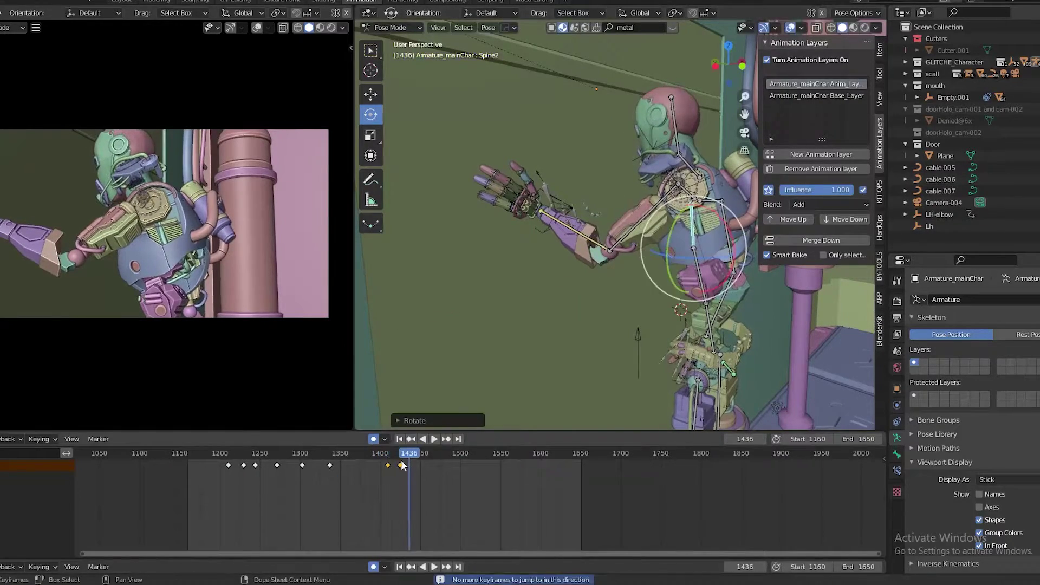
{"action": "key", "text": "alt+a"}
{"action": "key", "text": "ctrl+s"}
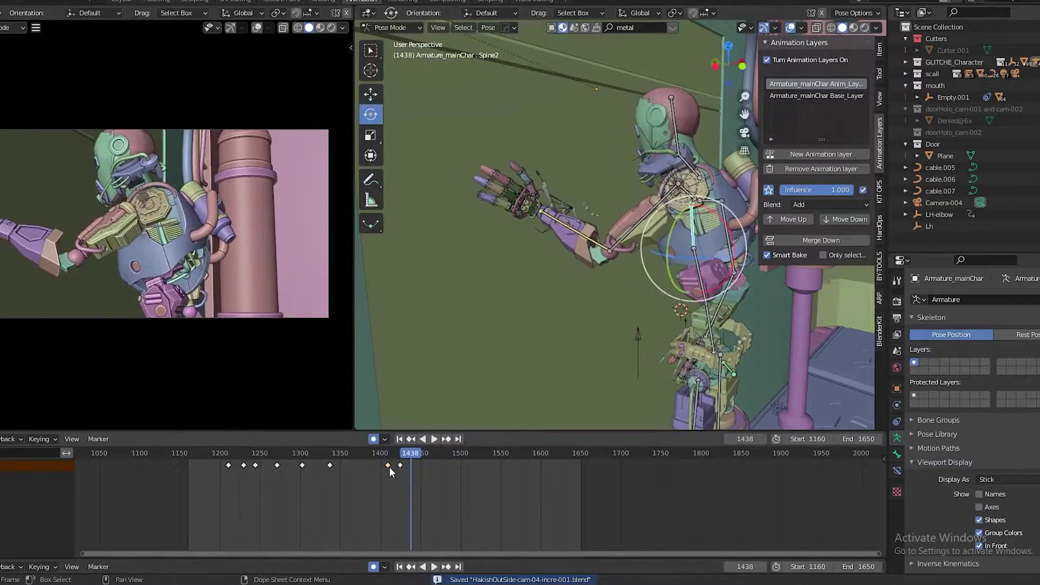
{"action": "left_click", "coordinate": [388, 456]}
{"action": "key", "text": "space"}
{"action": "key", "text": "r"}
{"action": "left_click", "coordinate": [705, 292]}
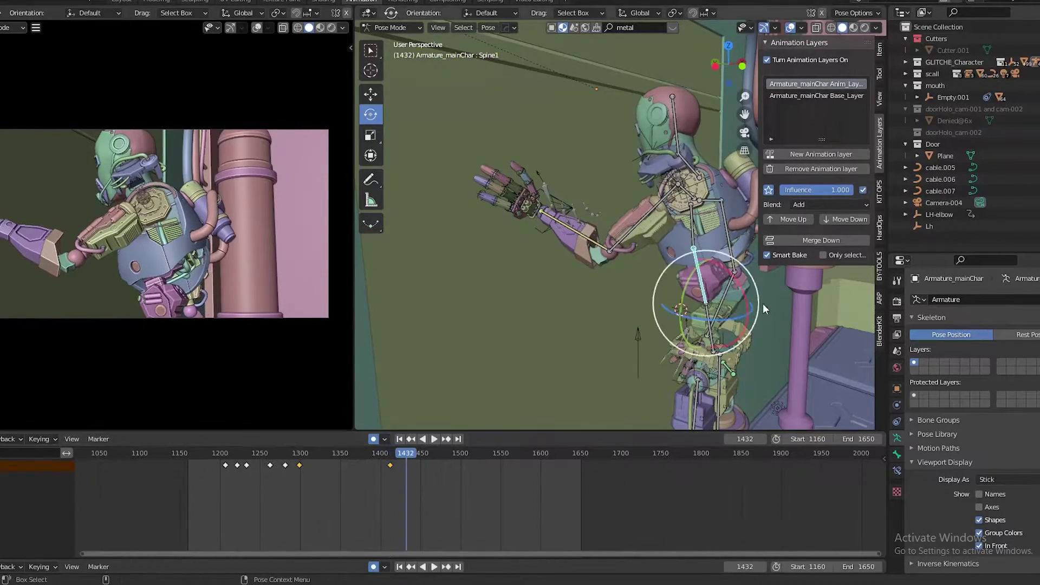
- Key Spine1 tilt poses at frames 1432 and 1461
{"action": "left_click", "coordinate": [763, 314]}
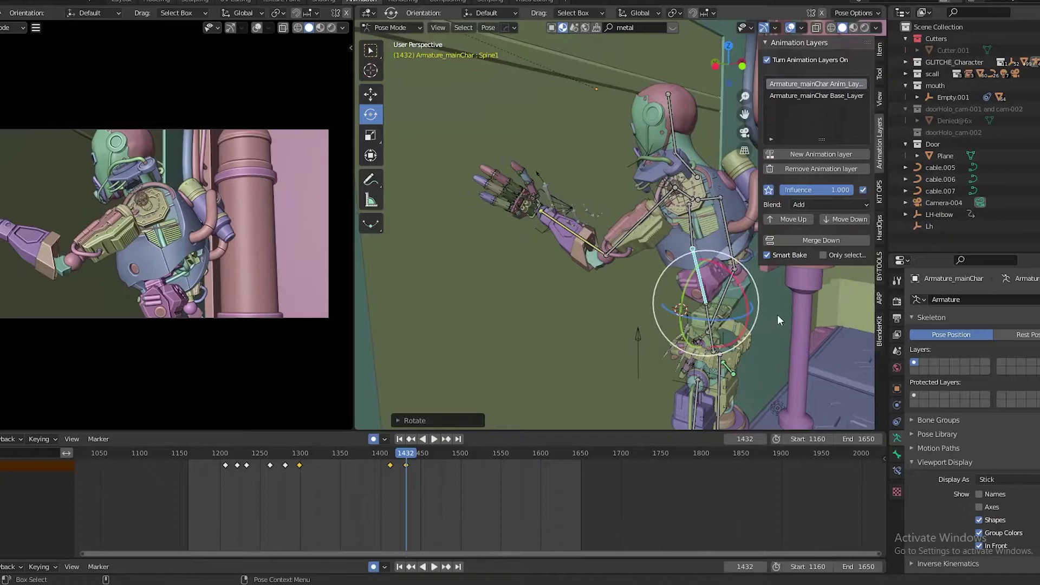
{"action": "key", "text": "r"}
{"action": "left_click_drag", "start_coordinate": [407, 459], "coordinate": [429, 459]}
{"action": "key", "text": "r"}
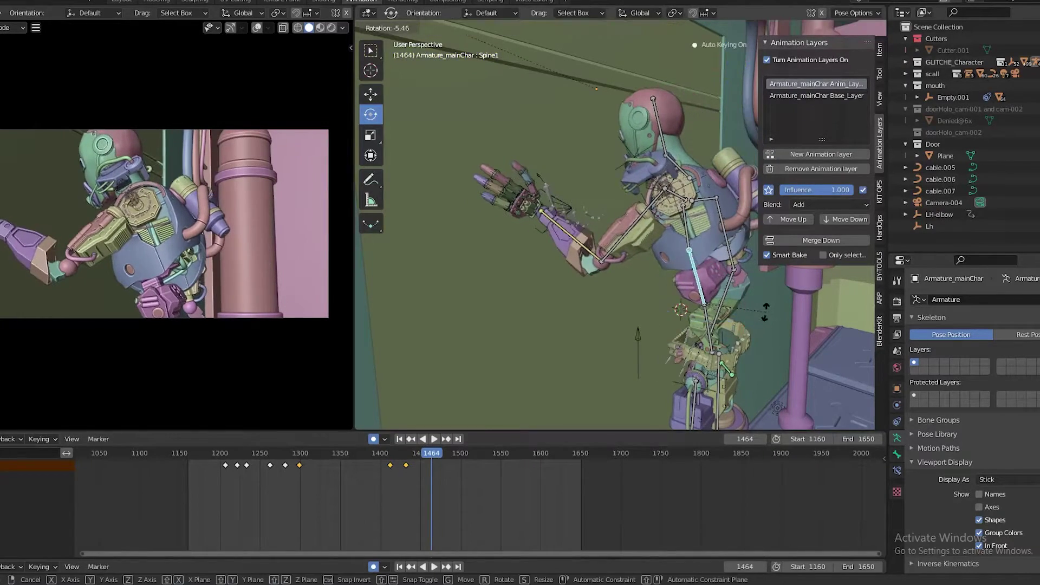
{"action": "left_click", "coordinate": [761, 317]}
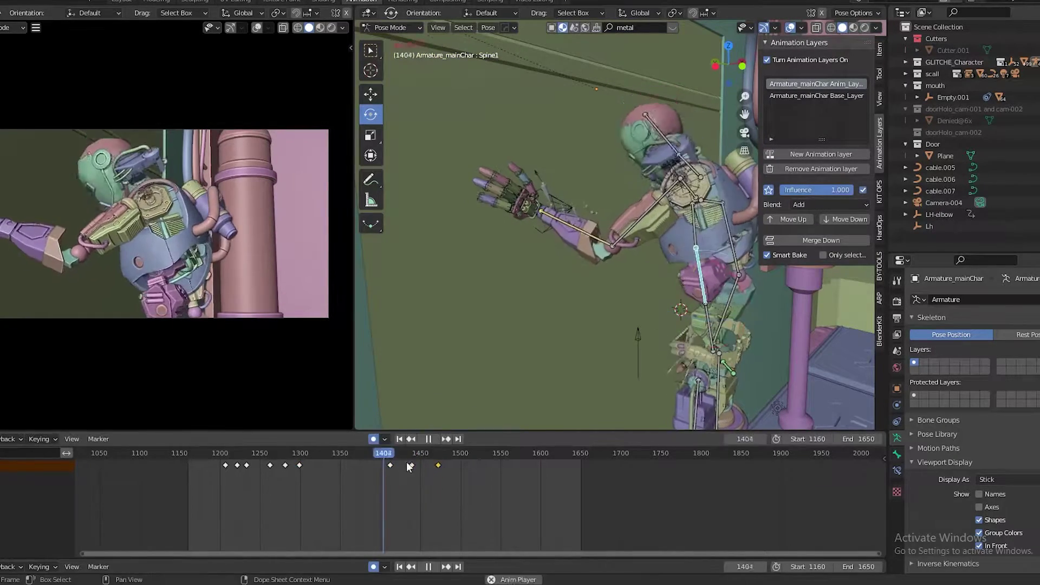
- Rotate Spine1 about the X axis at frame 1472, save, and review playback to frame 1507
{"action": "mouse_move", "coordinate": [351, 452]}
{"action": "left_mouse_down"}
{"action": "mouse_move", "coordinate": [436, 462]}
{"action": "mouse_move", "coordinate": [389, 459]}
{"action": "left_mouse_up"}
{"action": "key", "text": "r"}
{"action": "key", "text": "r"}
{"action": "key", "text": "x"}
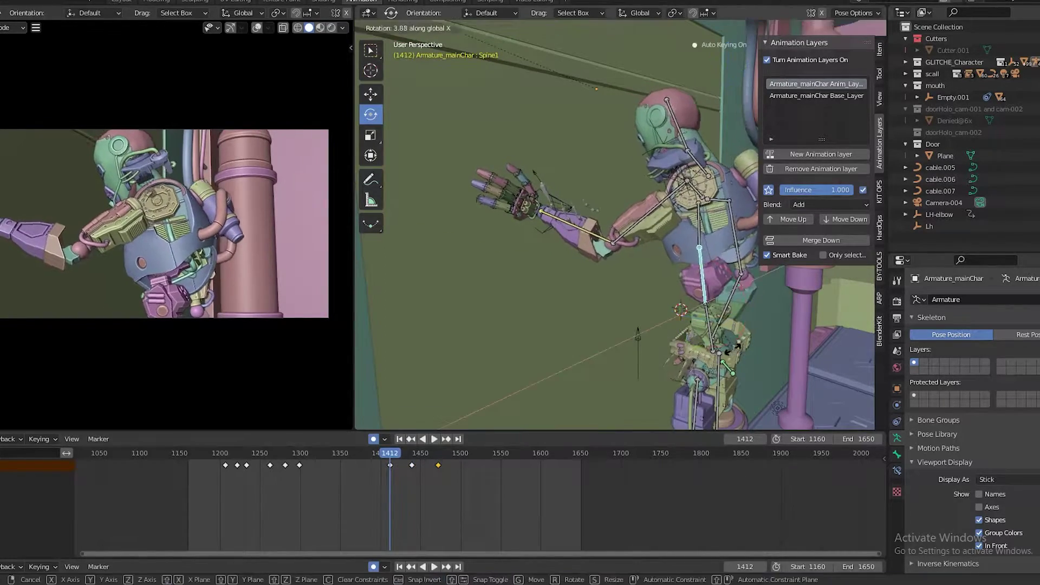
{"action": "left_click", "coordinate": [737, 346]}
{"action": "key", "text": "ctrl+s"}
{"action": "key", "text": "space"}
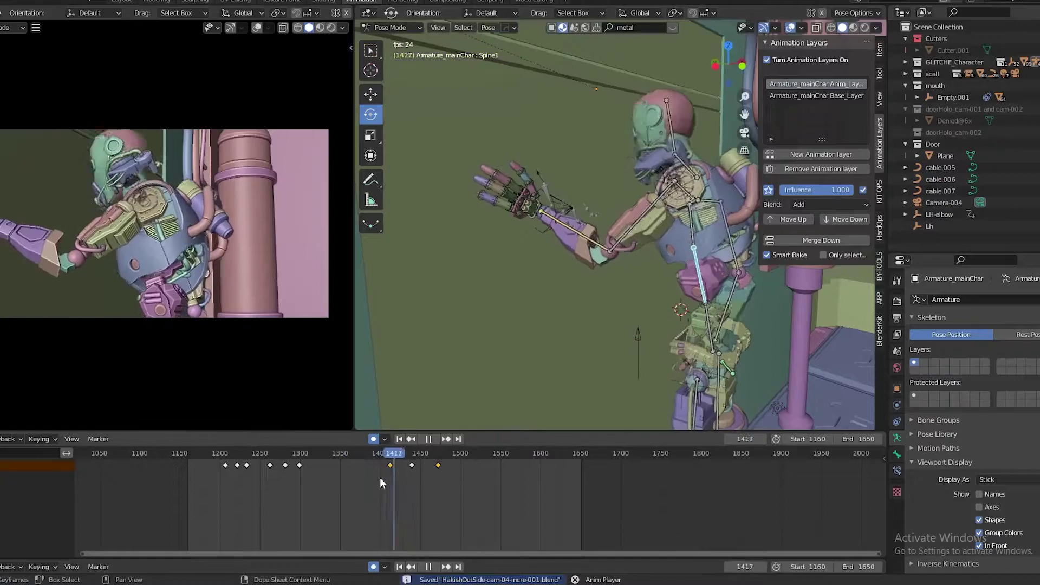
{"action": "left_click_drag", "start_coordinate": [437, 455], "coordinate": [464, 468]}
{"action": "key", "text": "space"}
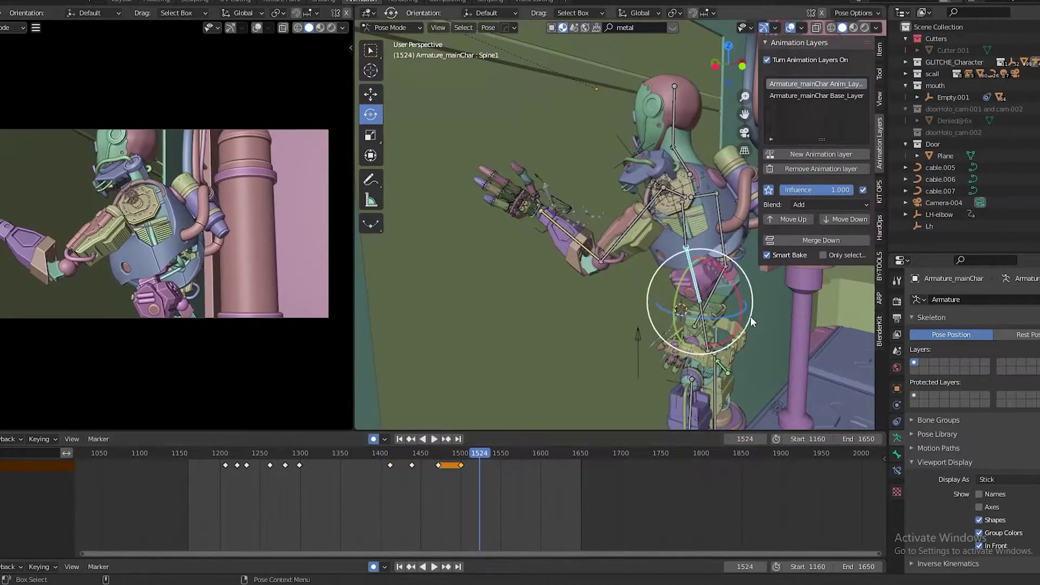
- Key the Spine2 rotation at frame 1504 and review playback from about frame 1505
{"action": "left_click", "coordinate": [463, 454]}
{"action": "left_click", "coordinate": [657, 234]}
{"action": "key", "text": "i"}
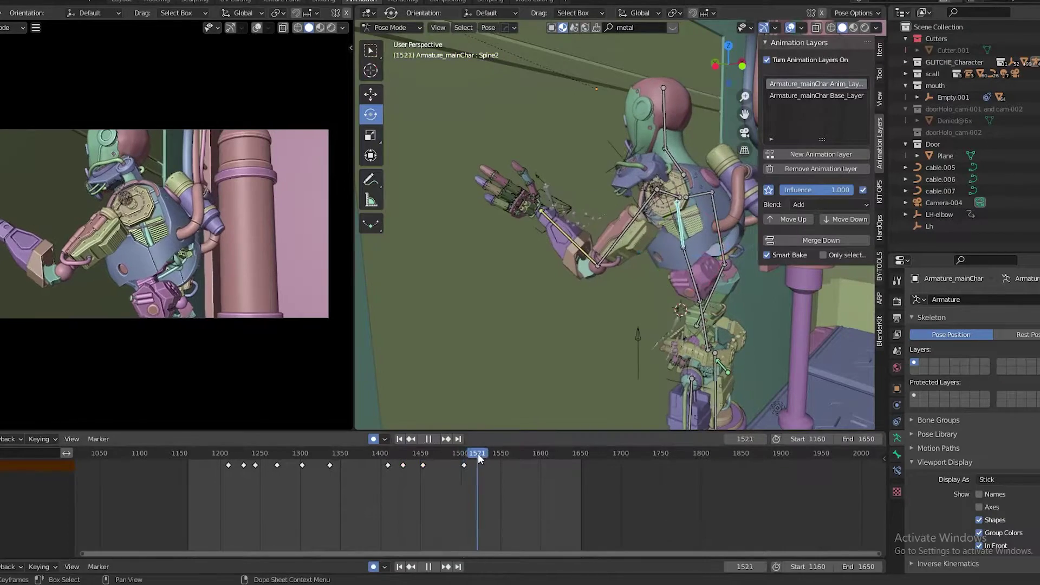
{"action": "left_click_drag", "start_coordinate": [478, 453], "coordinate": [463, 479]}
{"action": "left_click", "coordinate": [747, 307]}
{"action": "key", "text": "space"}
{"action": "key", "text": "Escape"}
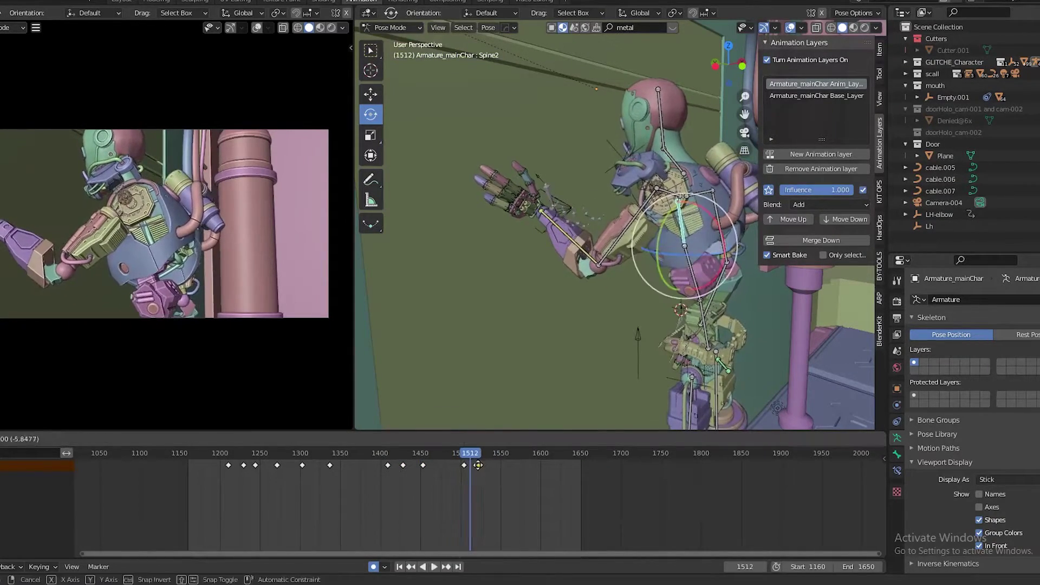
- Rotate Spine2 about the global X axis around frame 1522
{"action": "left_click", "coordinate": [694, 274]}
{"action": "key", "text": "space"}
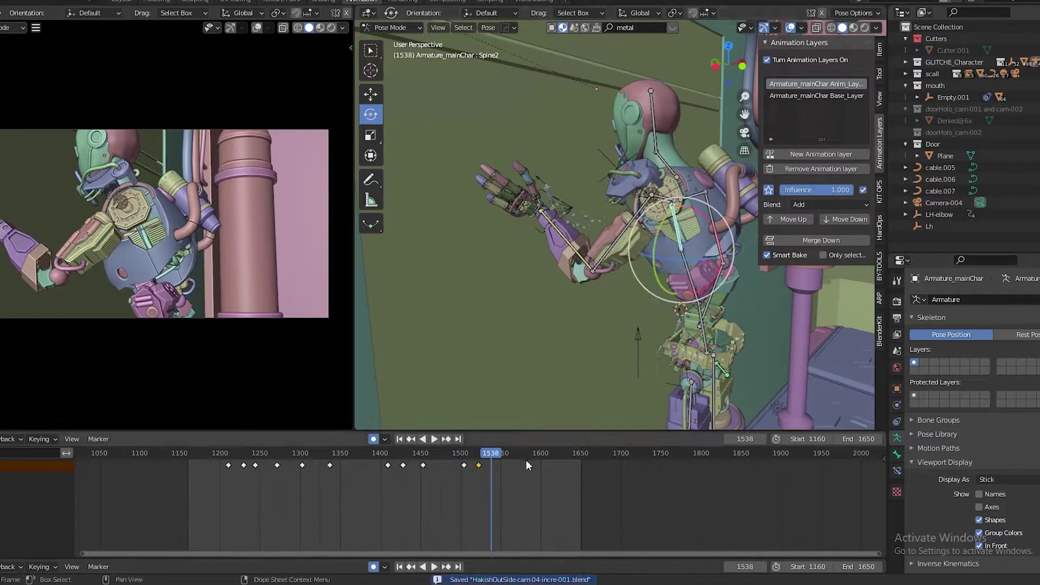
{"action": "key", "text": "space"}
{"action": "left_click", "coordinate": [678, 225]}
{"action": "key", "text": "r"}
{"action": "key", "text": "x"}
{"action": "left_click", "coordinate": [452, 456]}
- Shift the newest spine keyframes about 4 frames earlier and save the file
{"action": "left_click", "coordinate": [483, 482]}
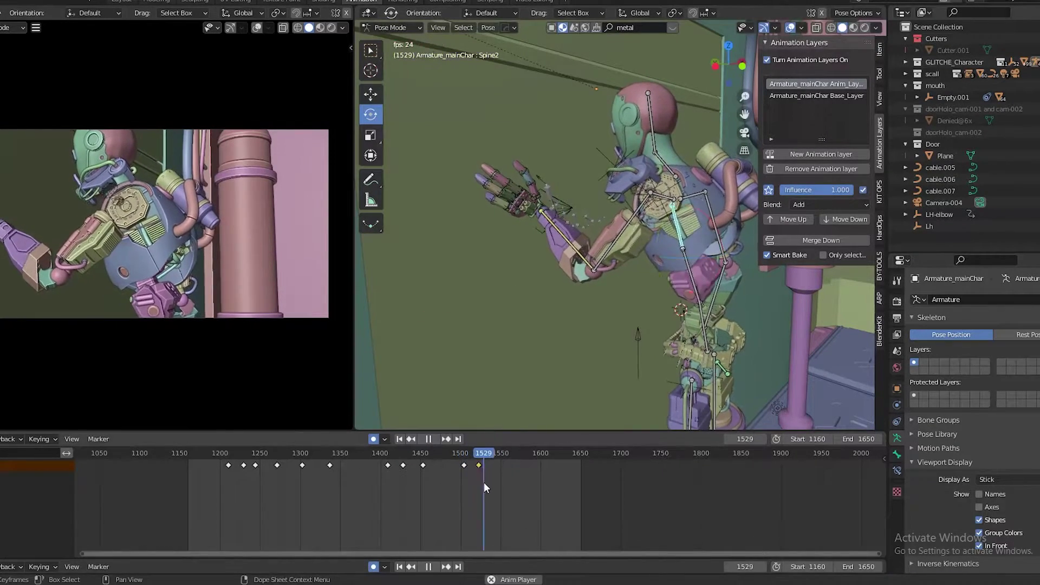
{"action": "key", "text": "g"}
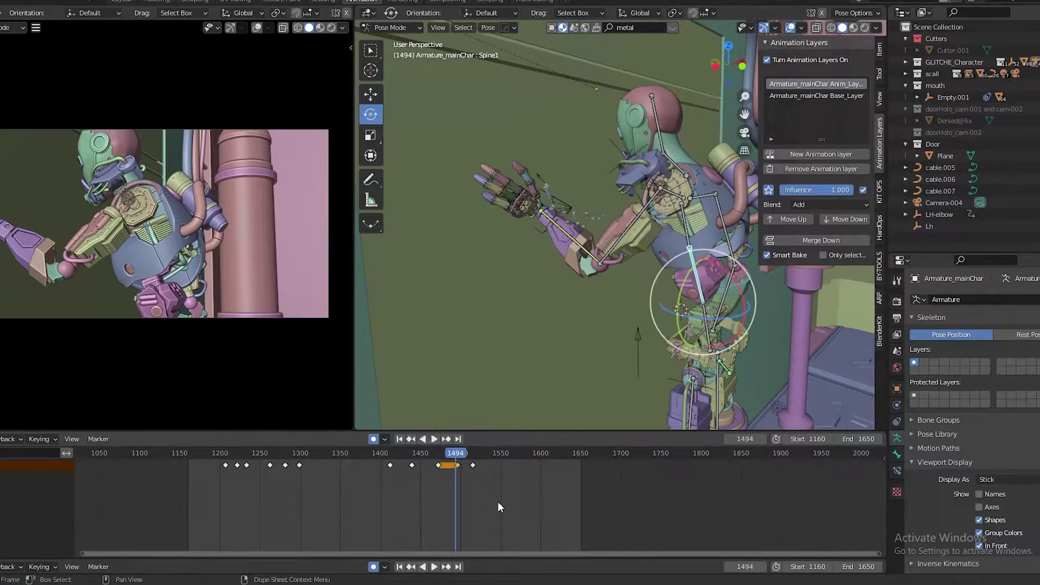
{"action": "left_click", "coordinate": [478, 466]}
{"action": "key", "text": "ctrl+s"}
{"action": "key", "text": "space"}
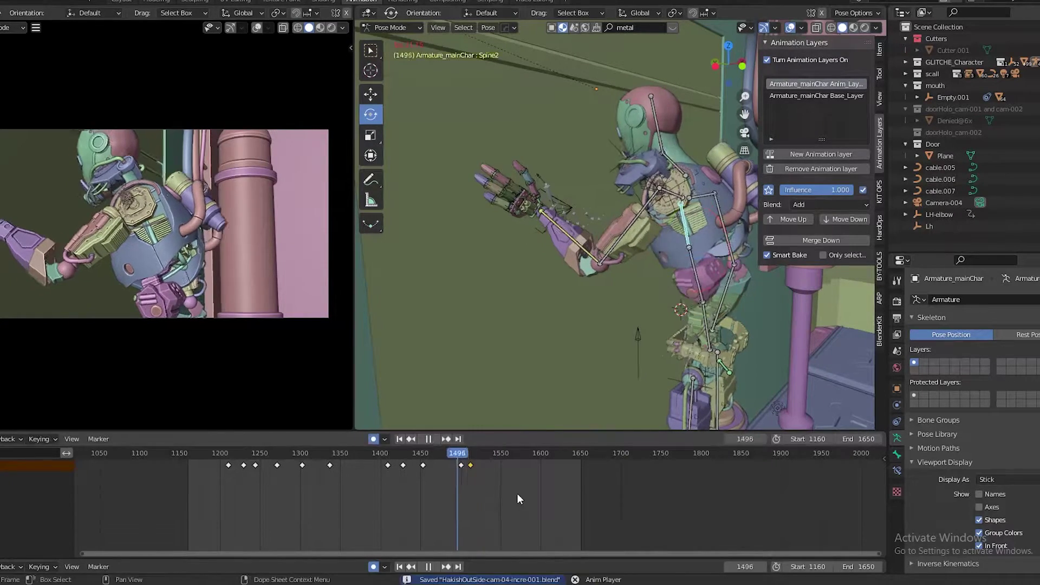
- Rotate and key the spine around frames 1500–1517, reviewing the playback
{"action": "left_click", "coordinate": [460, 458]}
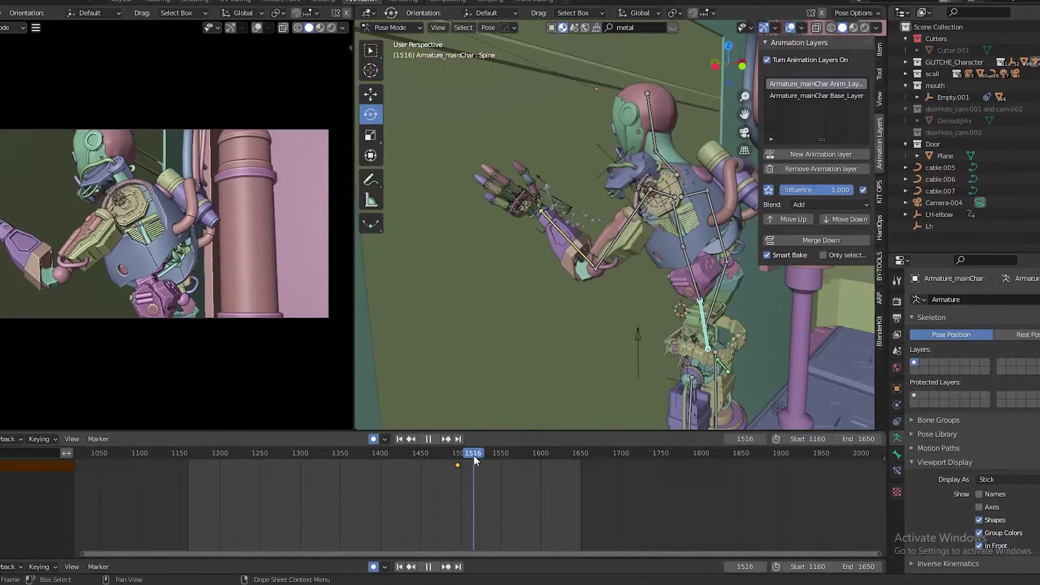
{"action": "left_click", "coordinate": [474, 455]}
{"action": "key", "text": "space"}
{"action": "key", "text": "k"}
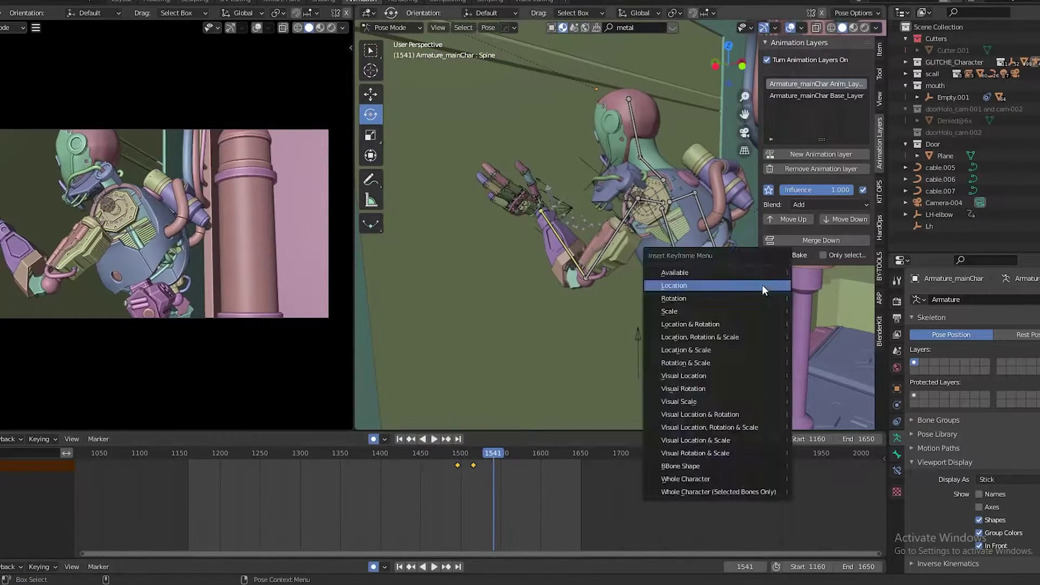
{"action": "left_click", "coordinate": [704, 290]}
{"action": "left_click", "coordinate": [474, 455]}
{"action": "key", "text": "space"}
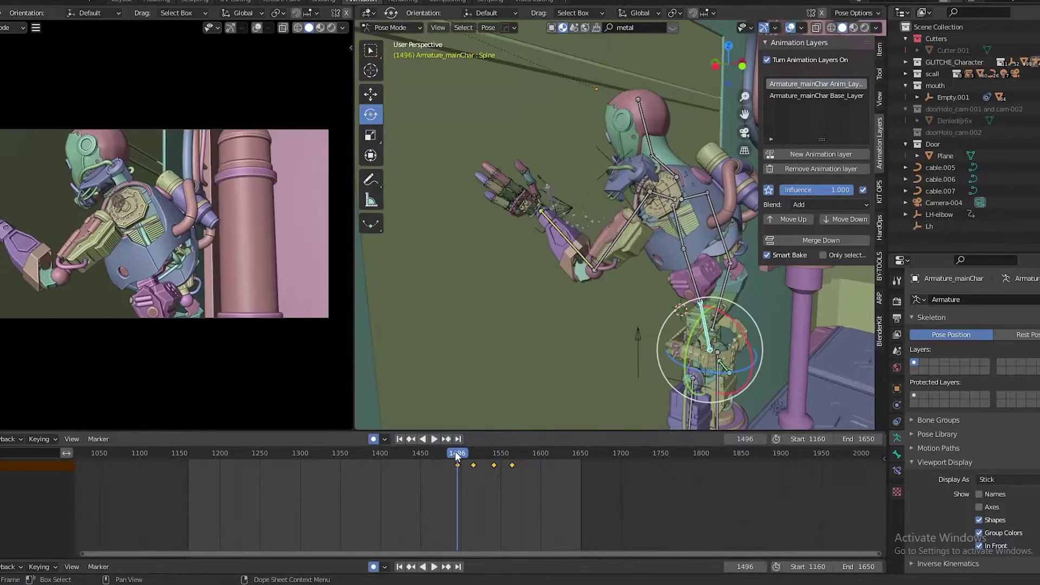
{"action": "left_click", "coordinate": [421, 458]}
{"action": "left_click", "coordinate": [764, 313]}
{"action": "key", "text": "space"}
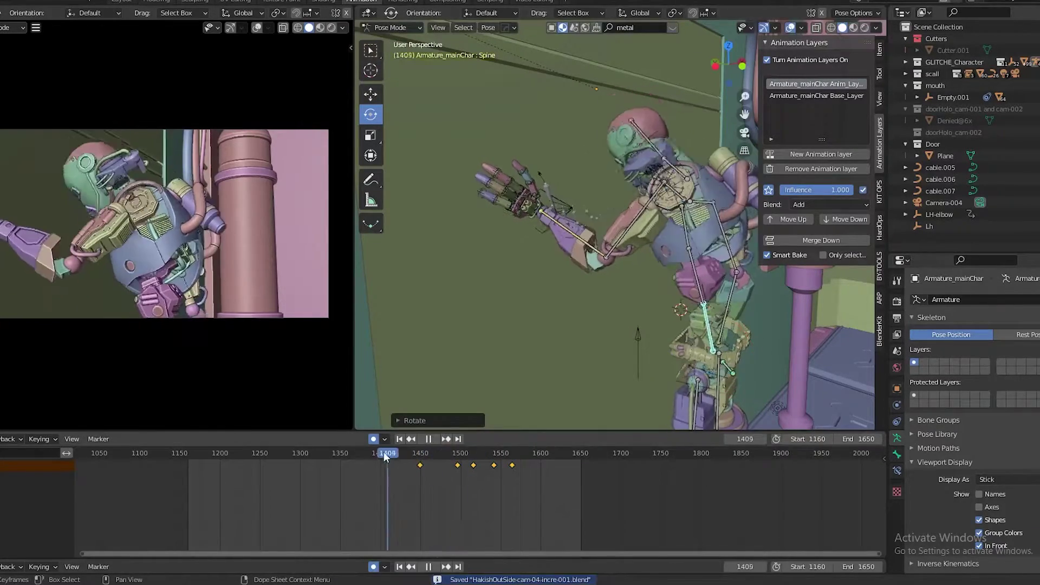
- Slide a spine keyframe to about frame 1485, replay to check timing, and save
{"action": "left_click", "coordinate": [433, 454]}
{"action": "key", "text": "space"}
{"action": "left_click_drag", "start_coordinate": [420, 464], "coordinate": [426, 465]}
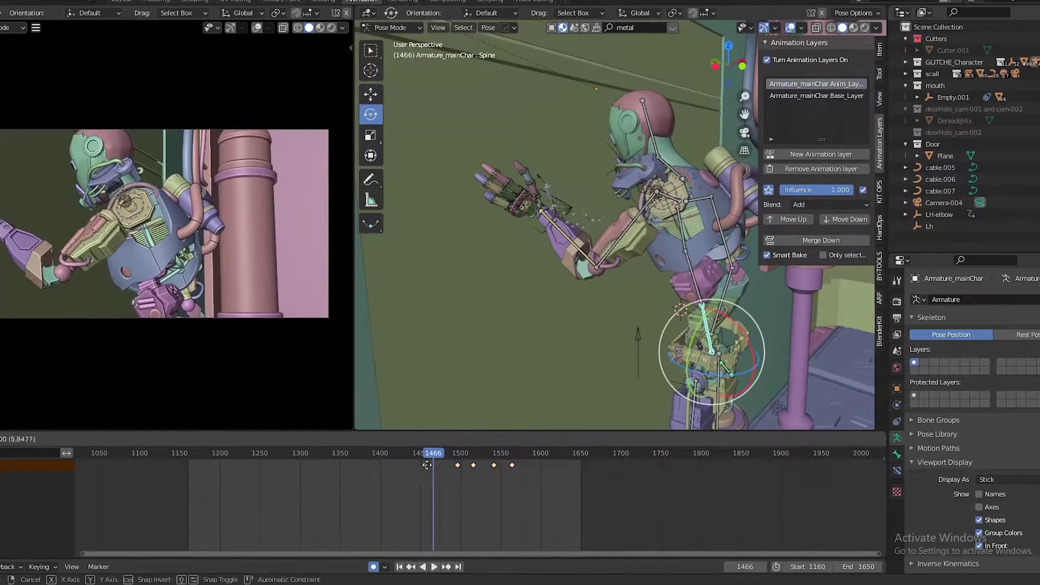
{"action": "left_click", "coordinate": [457, 466]}
{"action": "key", "text": "space"}
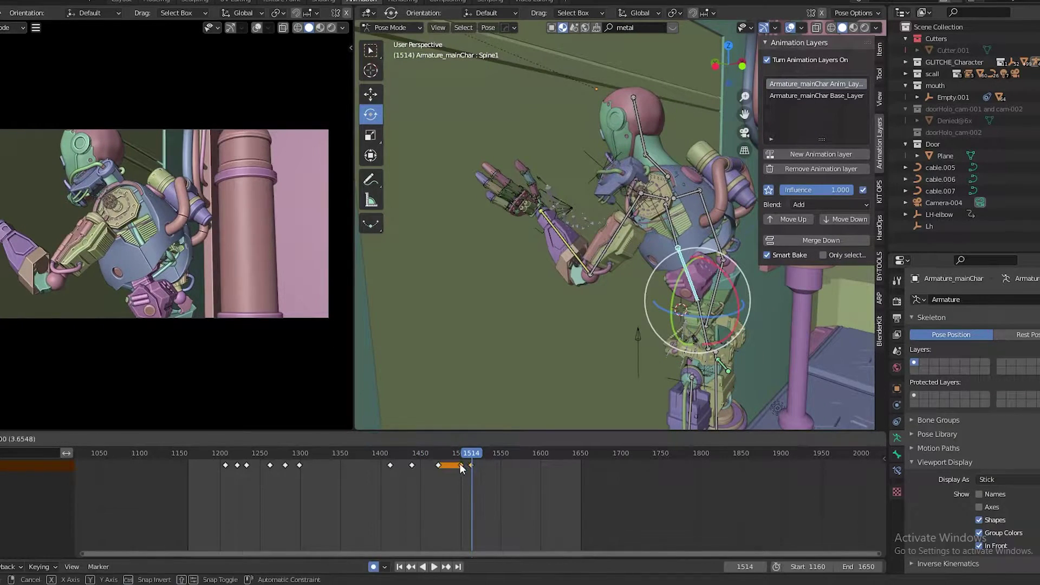
{"action": "key", "text": "ctrl+s"}
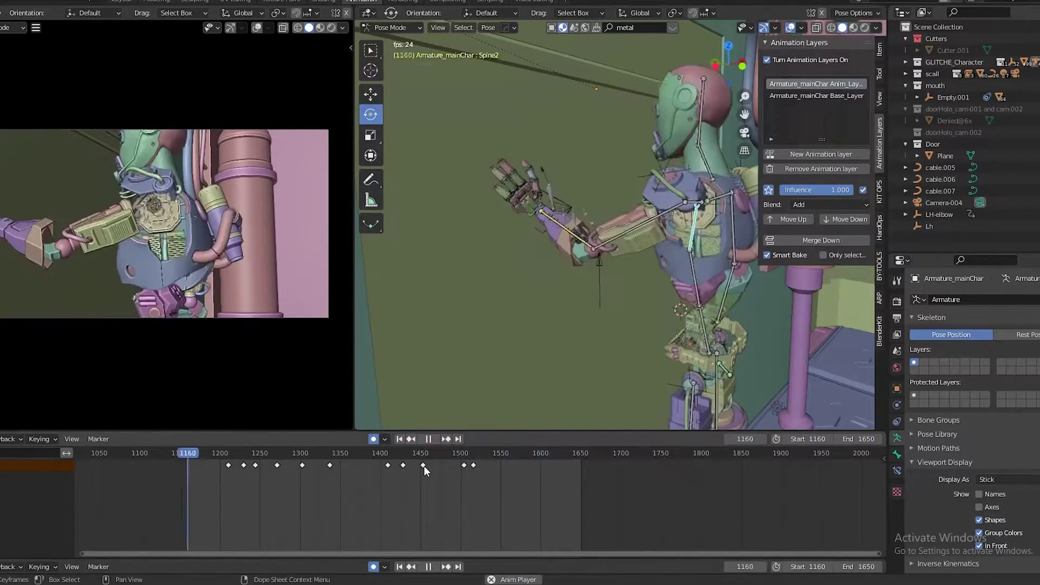
{"action": "key", "text": "space"}
{"action": "key", "text": "alt+Tab"}
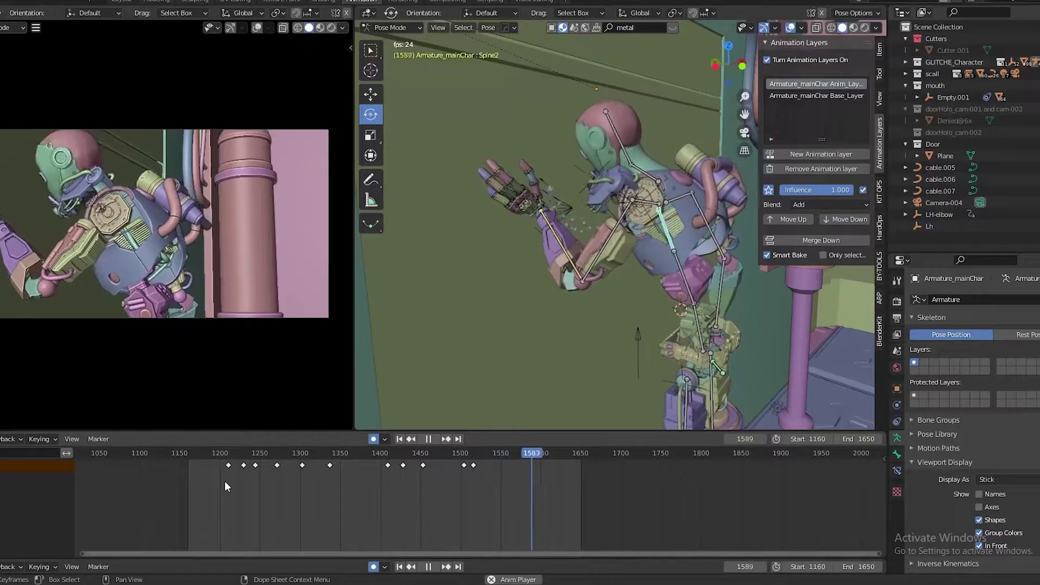
{"action": "key", "text": "Escape"}
- Insert a keyframe on the Neck bone at frame 1513
{"action": "left_click", "coordinate": [470, 453]}
{"action": "left_click", "coordinate": [667, 176]}
{"action": "key", "text": "i"}
{"action": "left_click", "coordinate": [595, 233]}
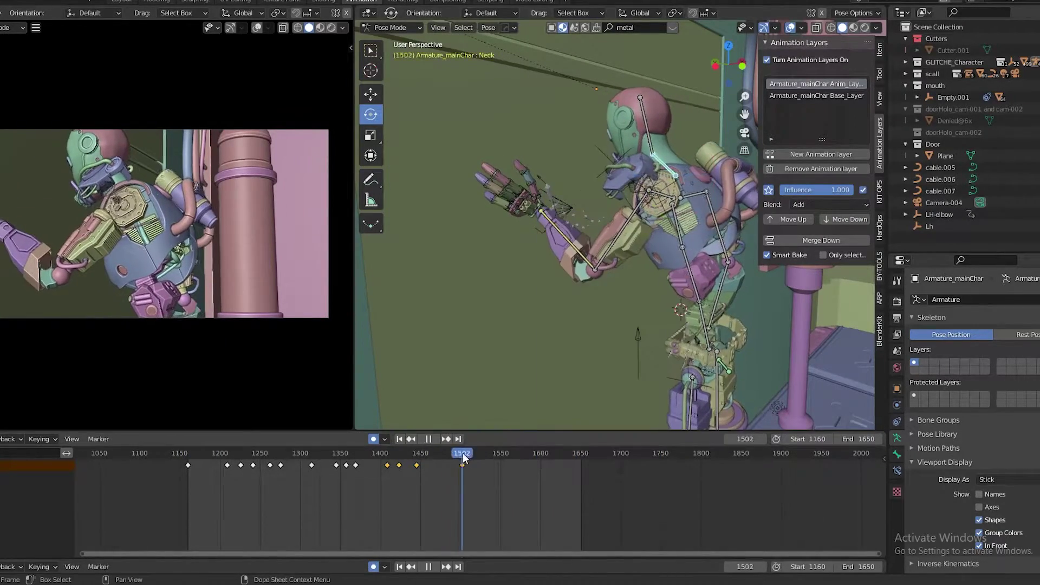
- Key the Head bone's location at frame 1525 and its rotation at 1533
{"action": "left_click", "coordinate": [641, 136]}
{"action": "left_click", "coordinate": [465, 457]}
{"action": "key", "text": "space"}
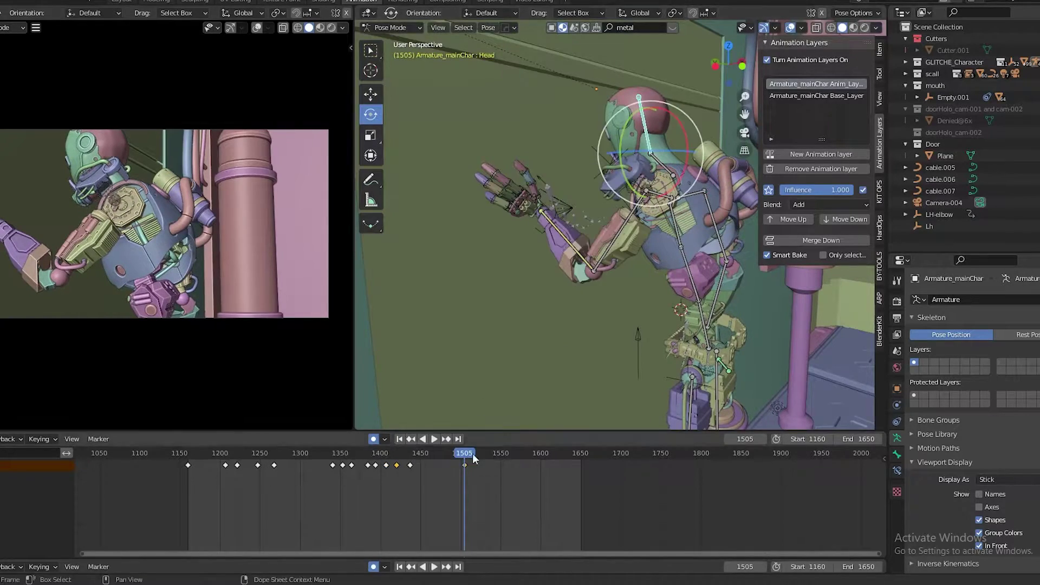
{"action": "mouse_move", "coordinate": [461, 456]}
{"action": "left_mouse_down"}
{"action": "mouse_move", "coordinate": [538, 453]}
{"action": "mouse_move", "coordinate": [513, 455]}
{"action": "left_mouse_up"}
{"action": "key", "text": "i"}
{"action": "left_click", "coordinate": [682, 248]}
{"action": "key", "text": "Right"}
{"action": "key", "text": "Right"}
{"action": "key", "text": "Right"}
{"action": "key", "text": "r"}
{"action": "left_click", "coordinate": [736, 256]}
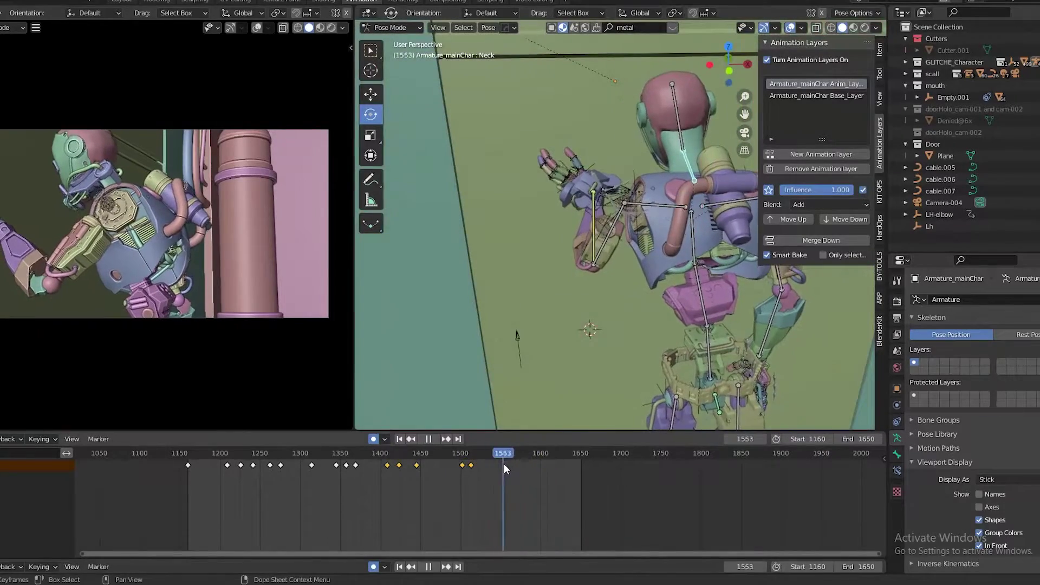
- Key a Neck bone rotation at frame 1565, review playback, and save
{"action": "left_click", "coordinate": [690, 157]}
{"action": "left_click_drag", "start_coordinate": [720, 135], "coordinate": [623, 301]}
{"action": "key", "text": "i"}
{"action": "left_click", "coordinate": [623, 301]}
{"action": "key", "text": "Right"}
{"action": "key", "text": "Right"}
{"action": "key", "text": "Right"}
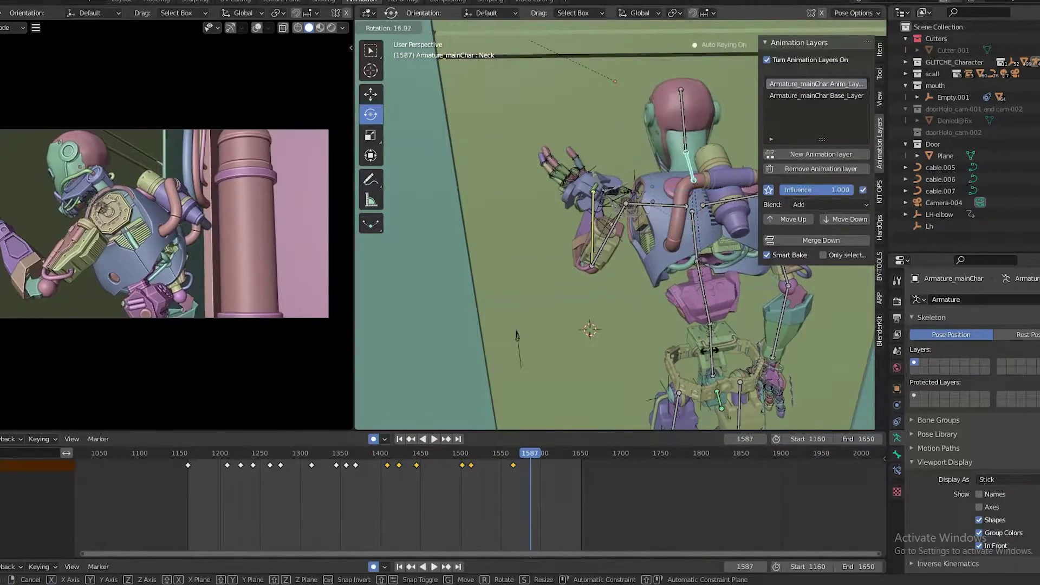
{"action": "left_click", "coordinate": [710, 351]}
{"action": "key", "text": "space"}
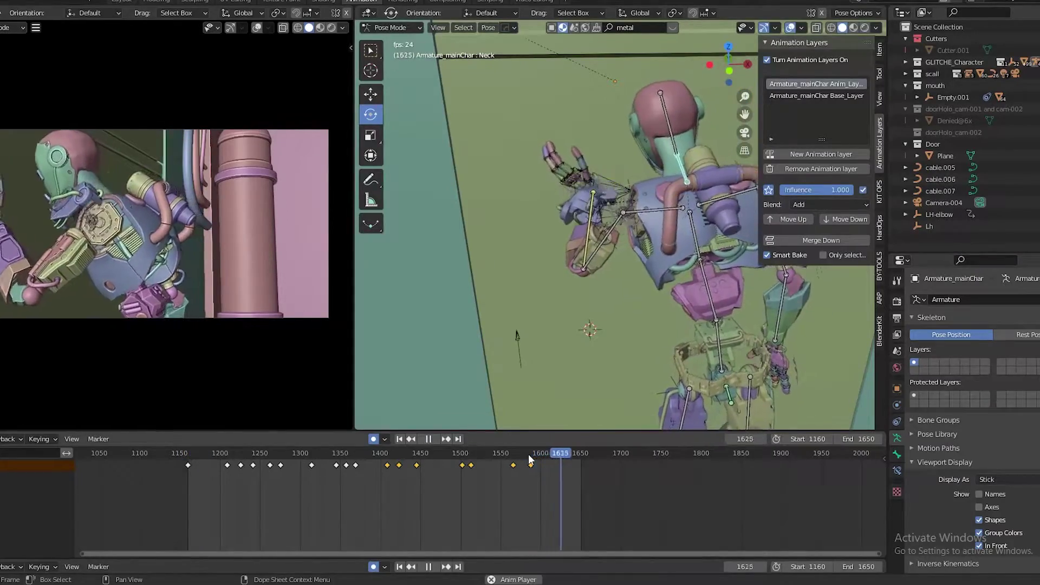
{"action": "key", "text": "ctrl+s"}
- Rotate the Spine1 bone between frames 1563 and 1587
{"action": "mouse_move", "coordinate": [528, 454]}
{"action": "left_mouse_down"}
{"action": "mouse_move", "coordinate": [511, 454]}
{"action": "mouse_move", "coordinate": [574, 467]}
{"action": "mouse_move", "coordinate": [526, 463]}
{"action": "mouse_move", "coordinate": [545, 459]}
{"action": "left_mouse_up"}
{"action": "left_click", "coordinate": [701, 287]}
{"action": "left_click_drag", "start_coordinate": [696, 341], "coordinate": [700, 337]}
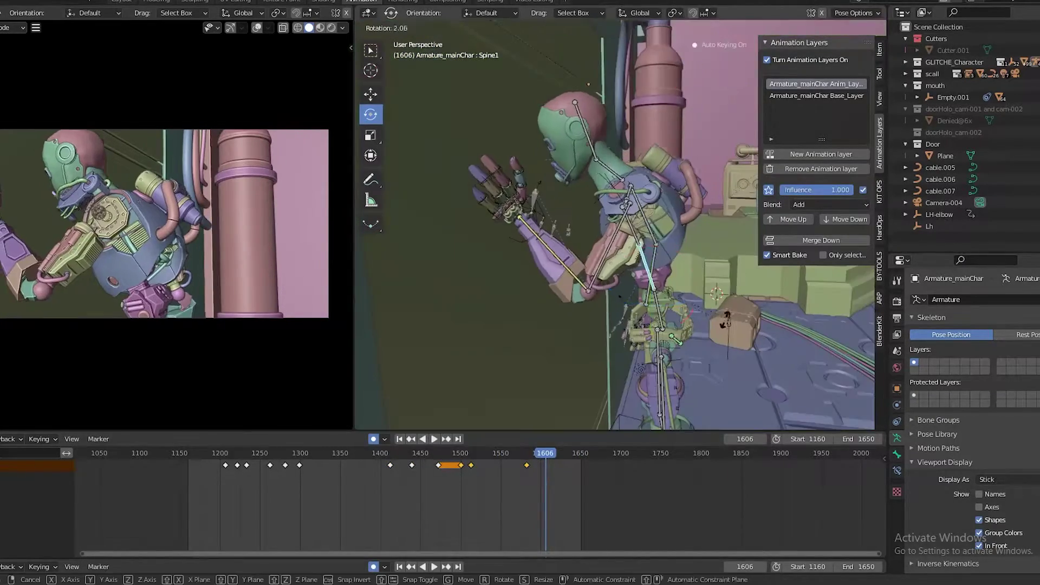
{"action": "mouse_move", "coordinate": [538, 455]}
{"action": "left_mouse_down"}
{"action": "mouse_move", "coordinate": [528, 457]}
{"action": "mouse_move", "coordinate": [571, 453]}
{"action": "left_mouse_up"}
{"action": "key", "text": "r"}
- Key a Head rotation at frame 1637, save, and widen the camera view area
{"action": "left_click", "coordinate": [590, 128]}
{"action": "left_click", "coordinate": [692, 222]}
{"action": "key", "text": "ctrl+s"}
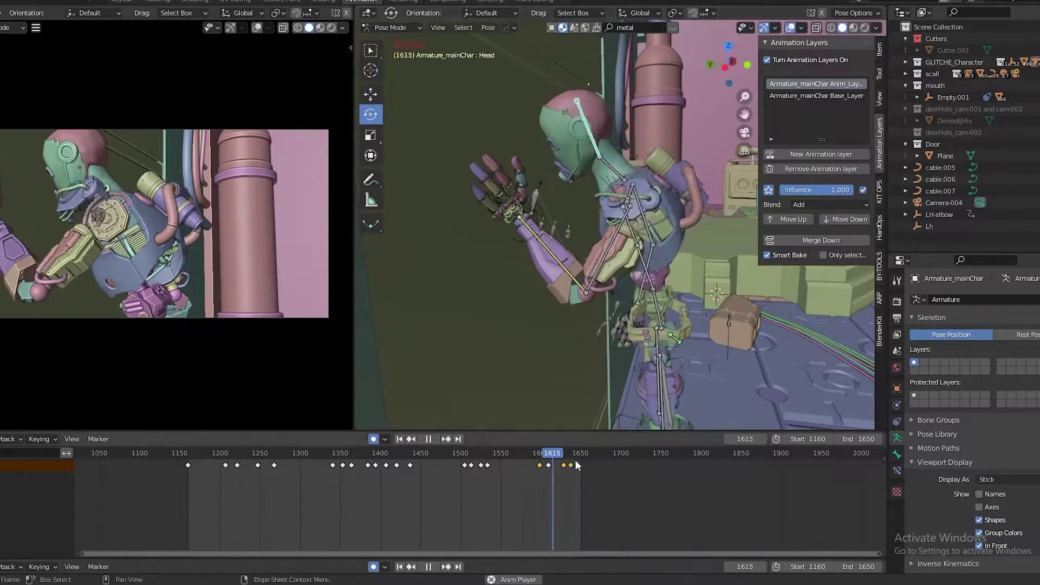
{"action": "key", "text": "space"}
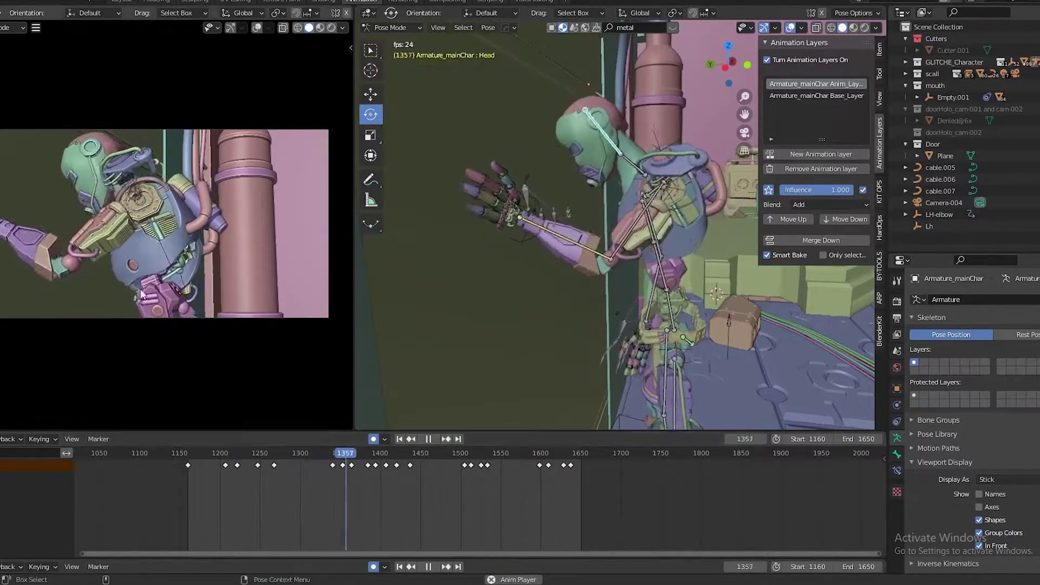
{"action": "left_click_drag", "start_coordinate": [353, 227], "coordinate": [512, 228]}
{"action": "key", "text": "ctrl+s"}
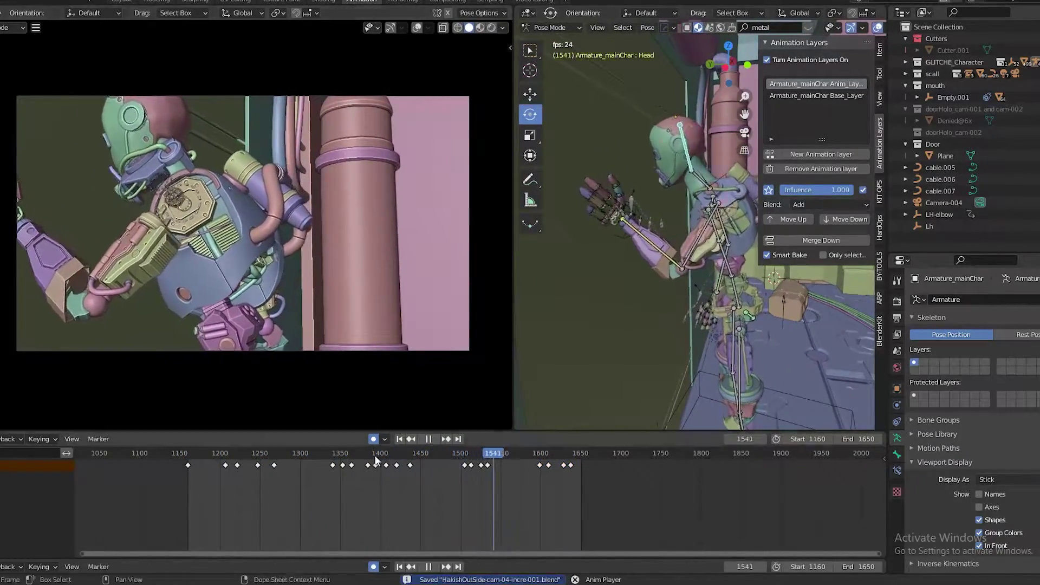
- Review playback between frames 1484 and 1591 with the Spine and Hips bones selected
{"action": "key", "text": "space"}
{"action": "left_click_drag", "start_coordinate": [453, 457], "coordinate": [449, 464]}
{"action": "left_click", "coordinate": [735, 289]}
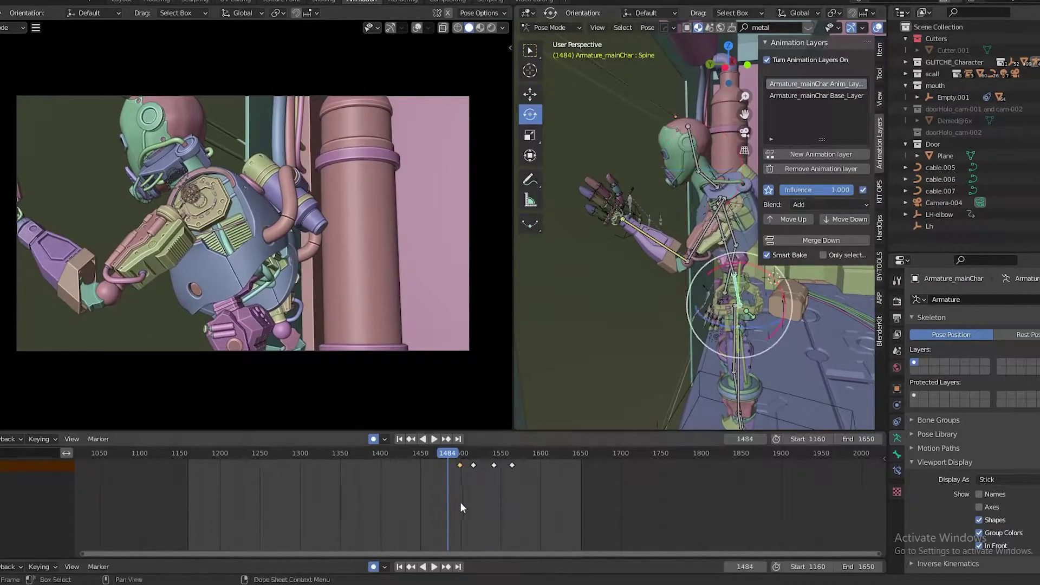
{"action": "key", "text": "space"}
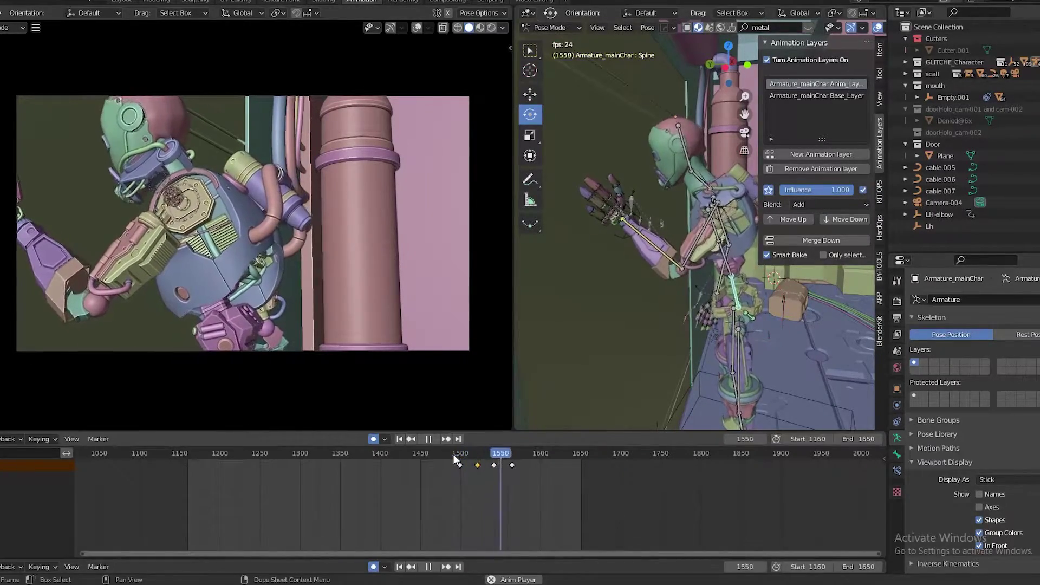
{"action": "left_click", "coordinate": [529, 455]}
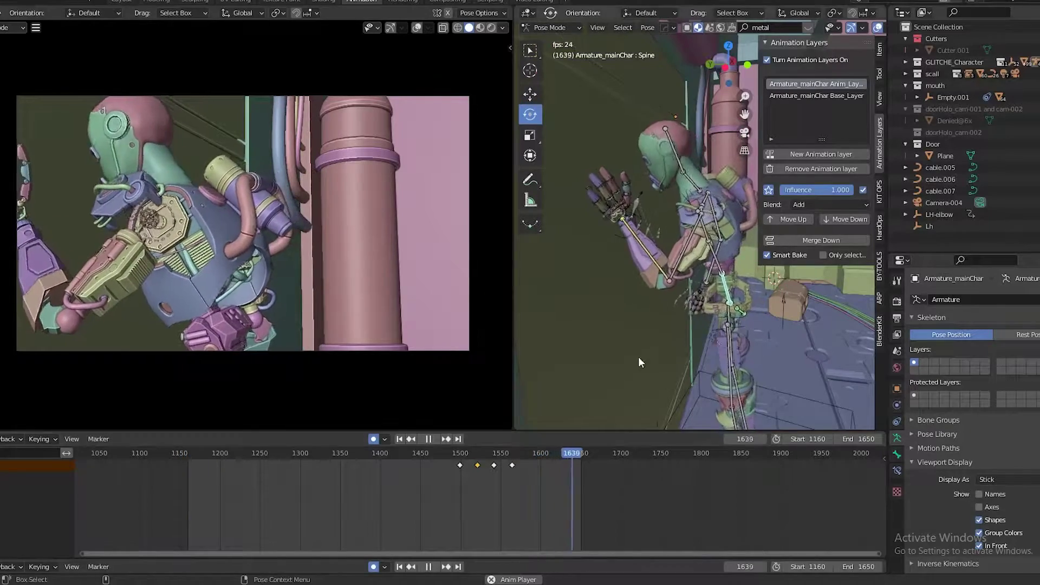
{"action": "left_click", "coordinate": [704, 295]}
{"action": "key", "text": "space"}
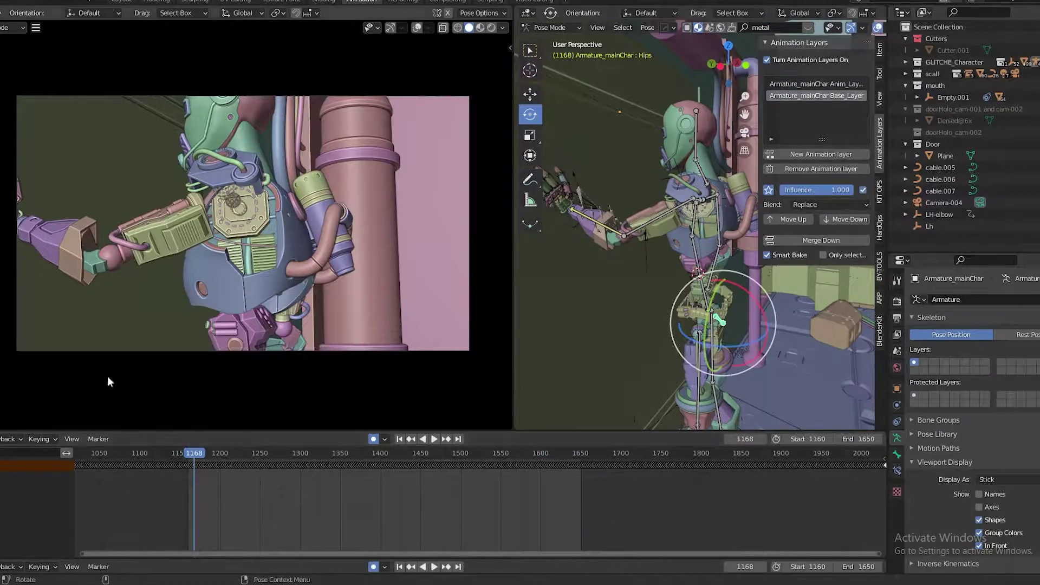
- Show an enlarged Graph Editor and frame the Spine bone's F-curves
{"action": "key", "text": "ctrl+Tab"}
{"action": "left_click_drag", "start_coordinate": [262, 431], "coordinate": [347, 260]}
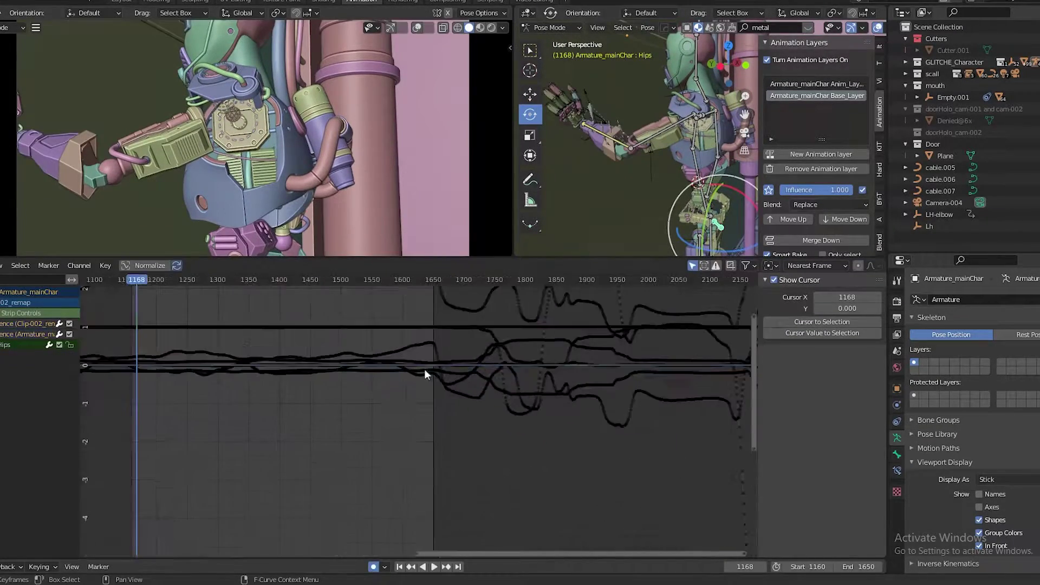
{"action": "left_click", "coordinate": [424, 369]}
{"action": "key", "text": "Home"}
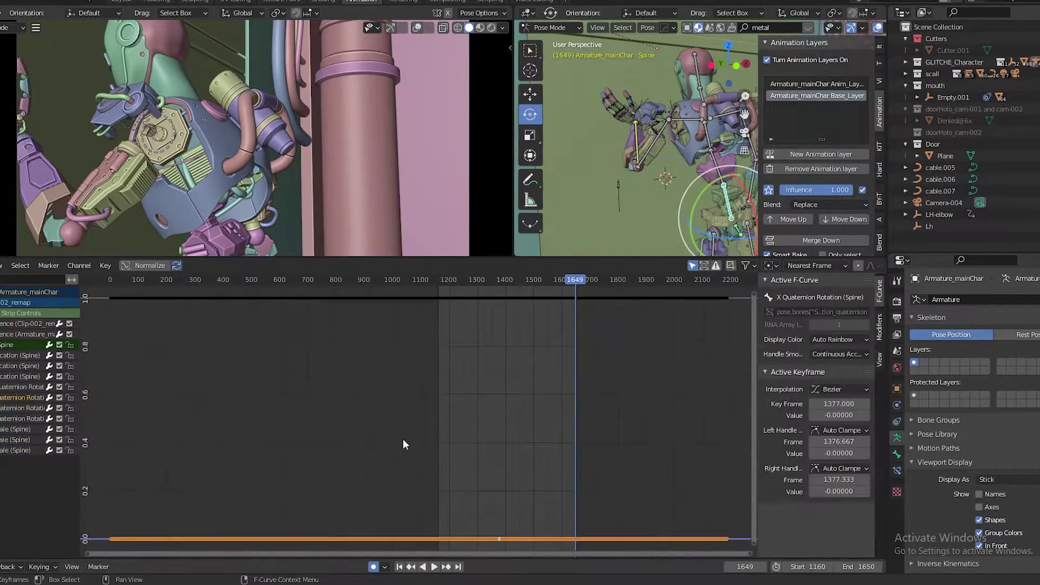
{"action": "key", "text": "Home"}
{"action": "key", "text": "space"}
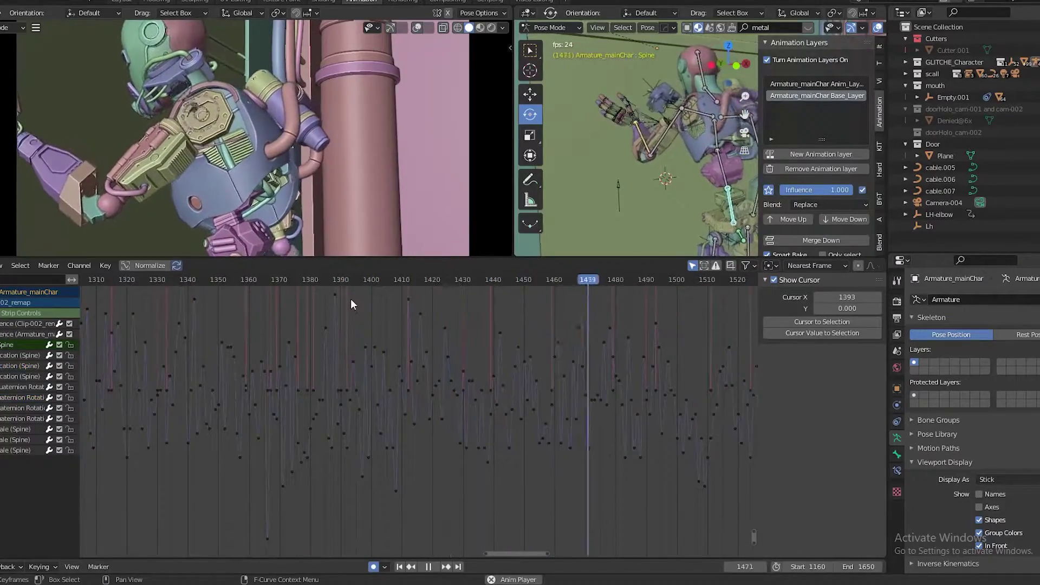
{"action": "key", "text": "space"}
- Save, replay the animation, and select the LH-elbow empty at frame 1595
{"action": "key", "text": "Home"}
{"action": "key", "text": "ctrl+s"}
{"action": "key", "text": "space"}
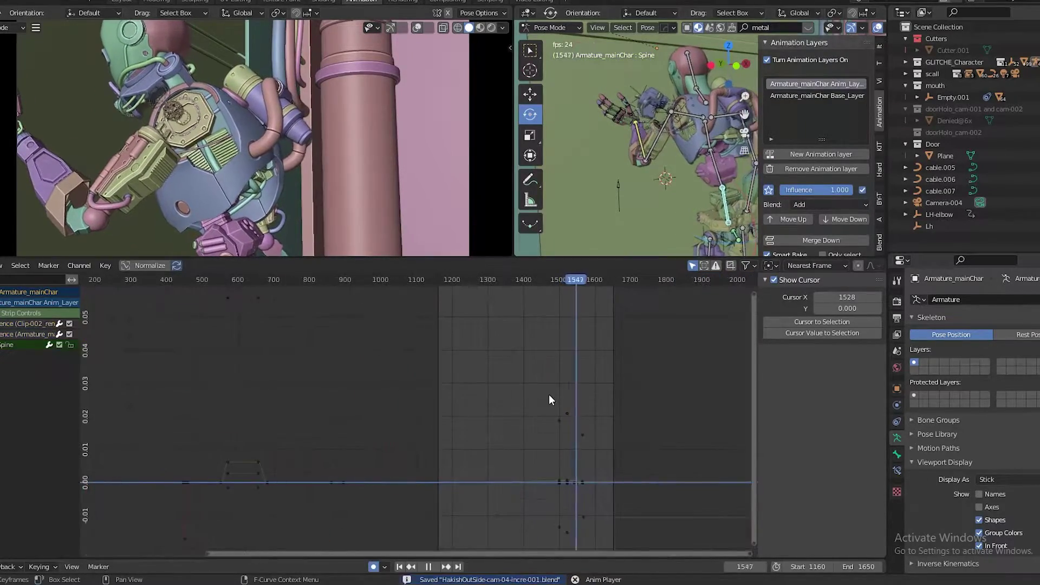
{"action": "key", "text": "space"}
{"action": "mouse_move", "coordinate": [541, 280]}
{"action": "left_mouse_down"}
{"action": "mouse_move", "coordinate": [593, 279]}
{"action": "mouse_move", "coordinate": [524, 280]}
{"action": "mouse_move", "coordinate": [558, 282]}
{"action": "left_mouse_up"}
{"action": "left_click", "coordinate": [619, 214]}
- In the timeline, rotate the LH-elbow empty, review playback around frame 1595, and save
{"action": "key", "text": "space"}
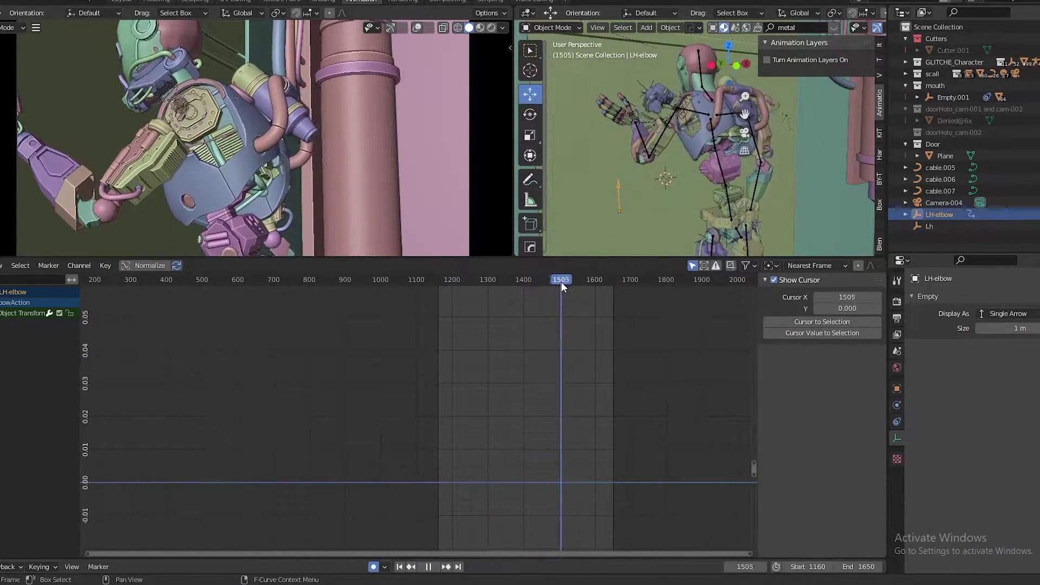
{"action": "key", "text": "ctrl+Tab"}
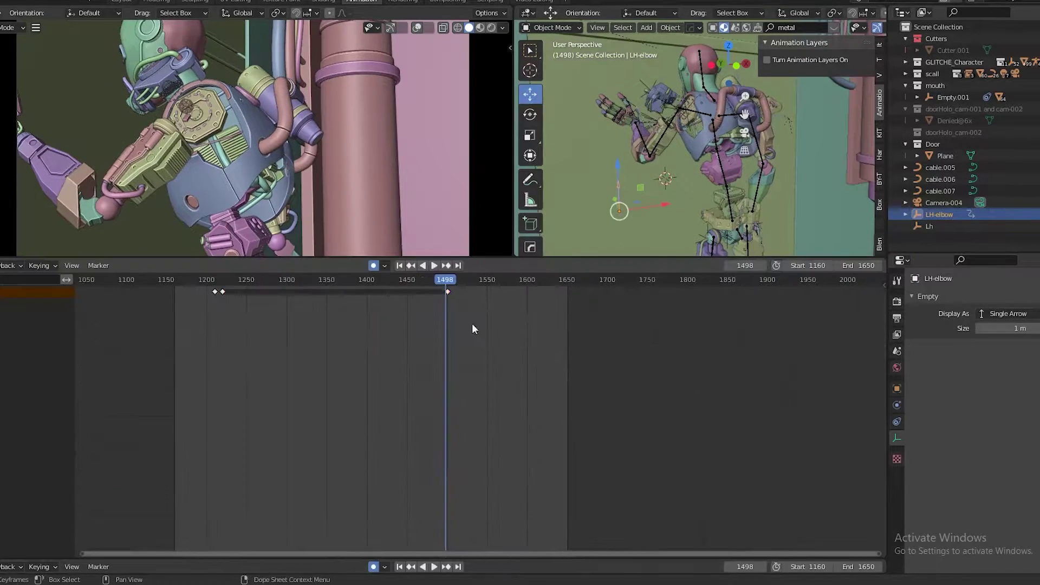
{"action": "key", "text": "space"}
{"action": "key", "text": "r"}
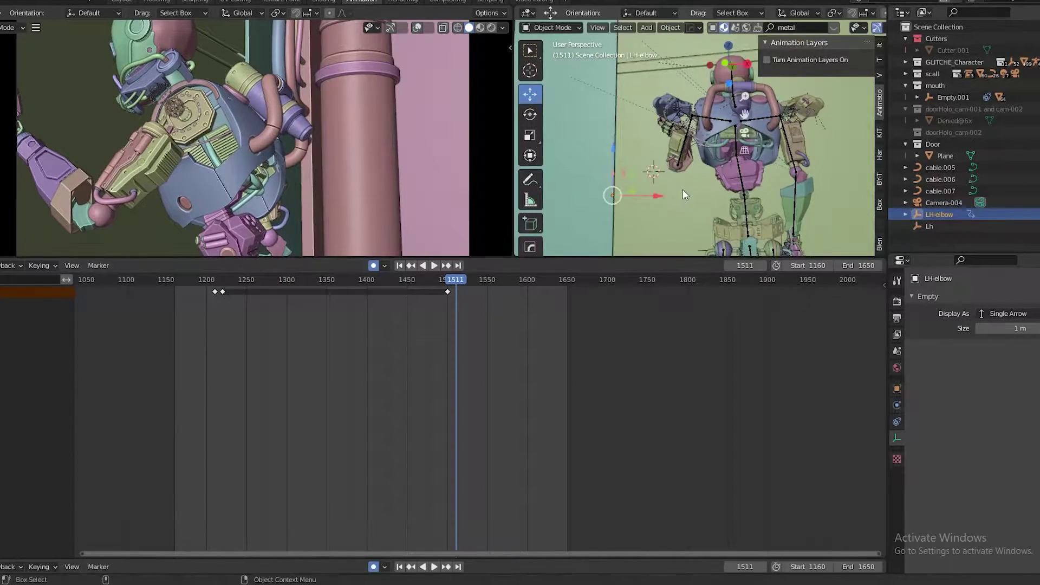
{"action": "key", "text": "space"}
{"action": "left_click_drag", "start_coordinate": [455, 279], "coordinate": [530, 287]}
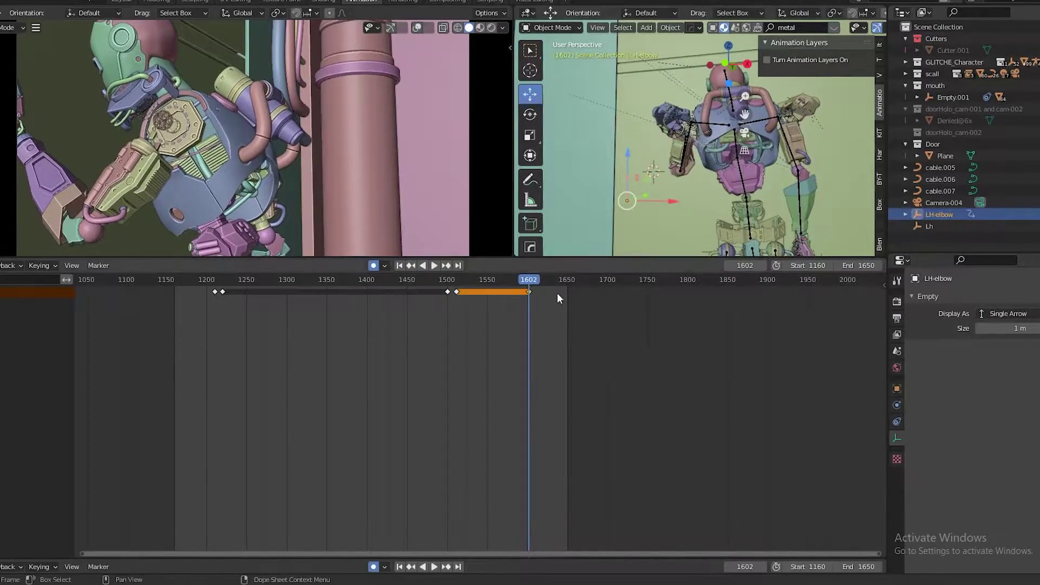
{"action": "key", "text": "space"}
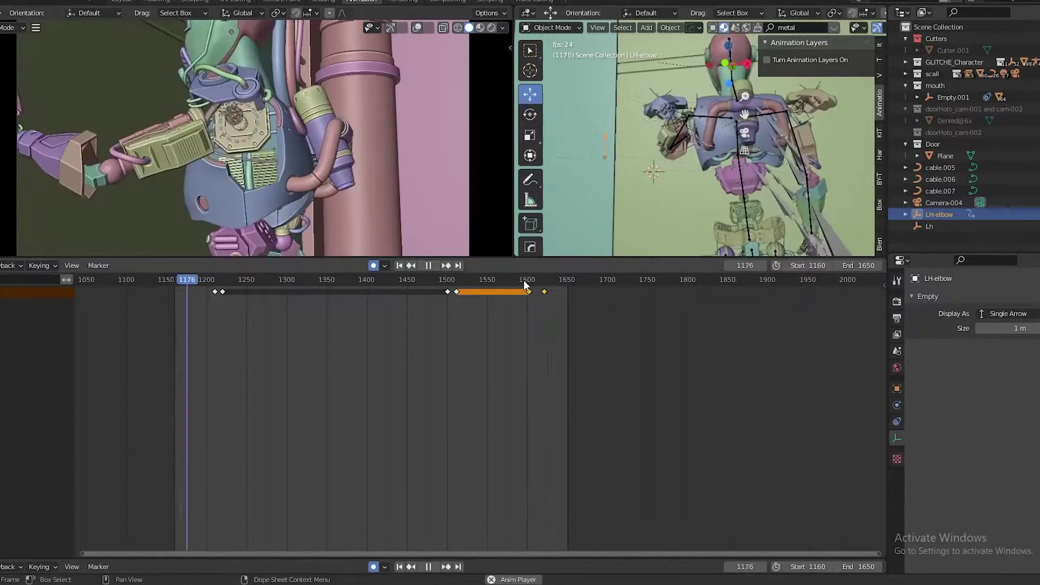
{"action": "left_click", "coordinate": [533, 332]}
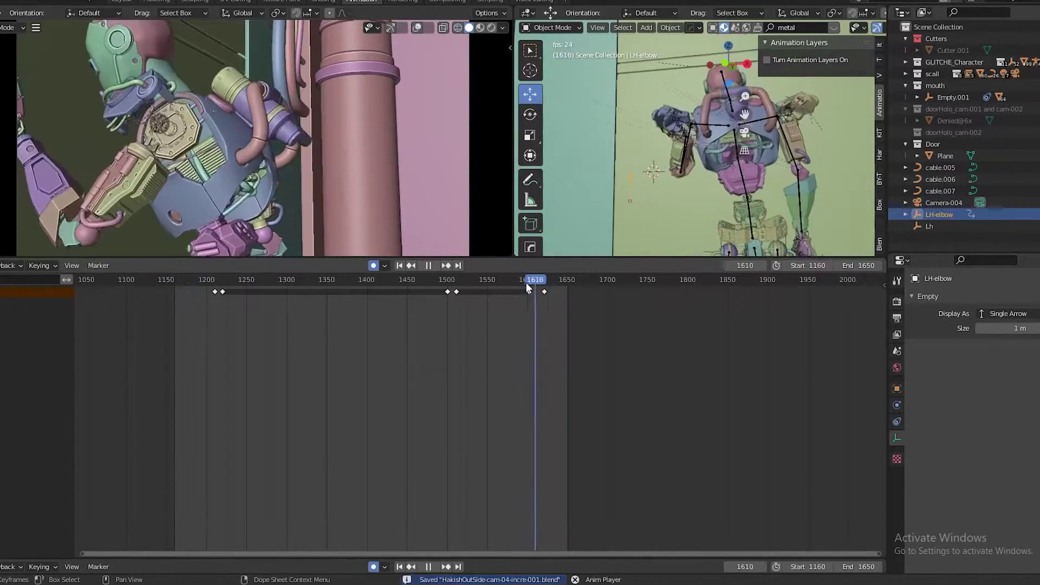
{"action": "key", "text": "space"}
{"action": "key", "text": "ctrl+s"}
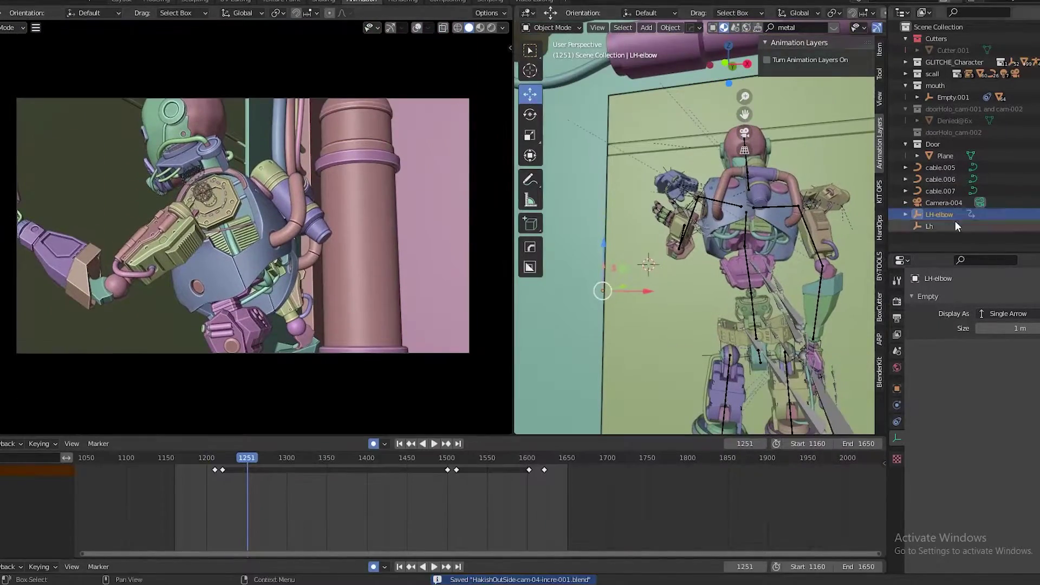
- Select Camera-004, show the Graph Editor, key its transform at frame 1160, and save
{"action": "left_click", "coordinate": [944, 203]}
{"action": "left_click_drag", "start_coordinate": [325, 436], "coordinate": [325, 355]}
{"action": "left_click", "coordinate": [4, 361]}
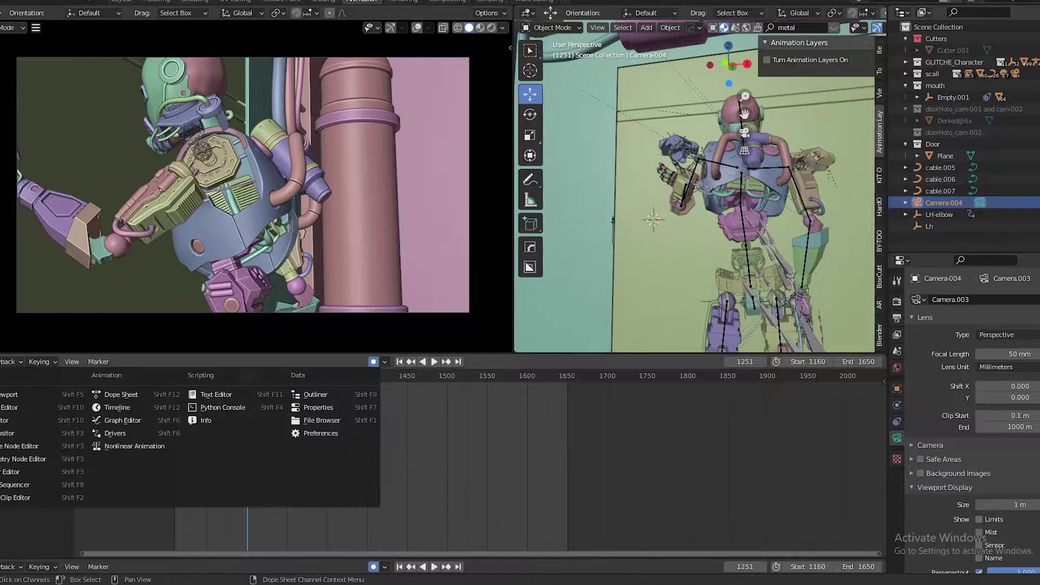
{"action": "left_click", "coordinate": [6, 409]}
{"action": "key", "text": "shift+Left"}
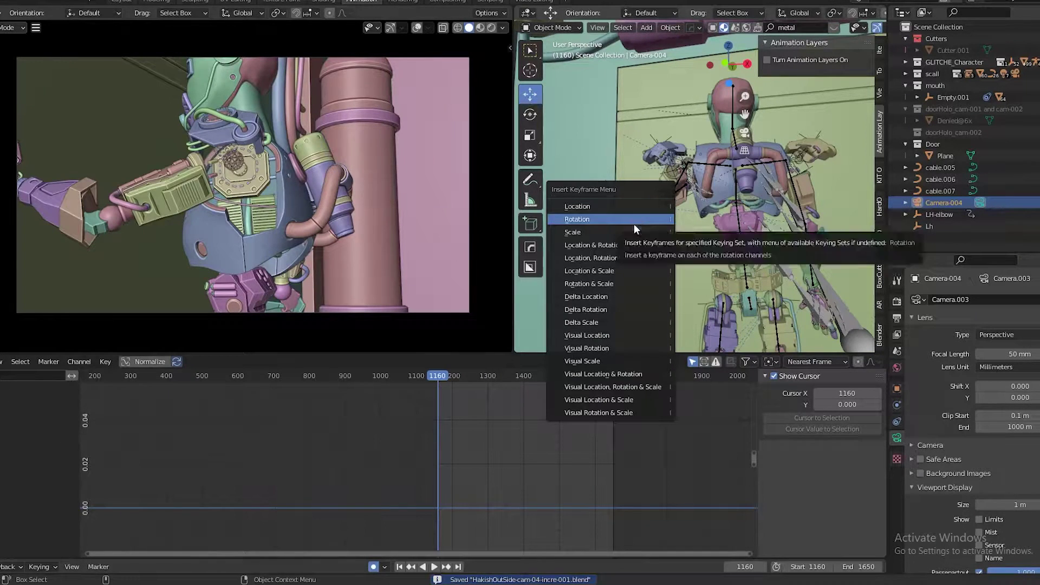
{"action": "left_click", "coordinate": [585, 207]}
{"action": "key", "text": "KP_Decimal"}
{"action": "key", "text": "ctrl+s"}
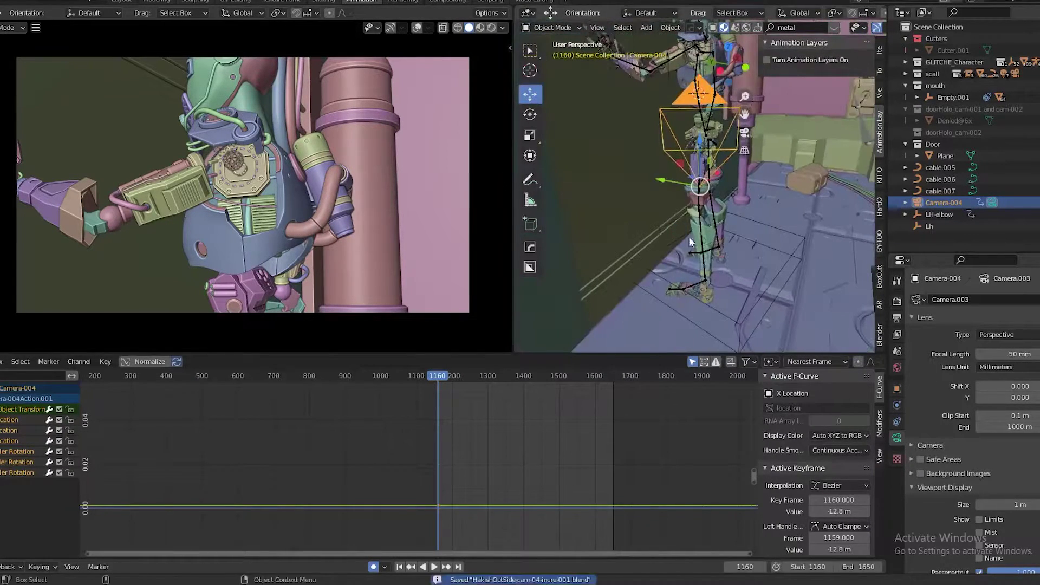
- Add a Noise modifier to the camera curve and preview the shake
{"action": "left_click", "coordinate": [880, 422]}
{"action": "left_click", "coordinate": [804, 393]}
{"action": "left_click", "coordinate": [801, 455]}
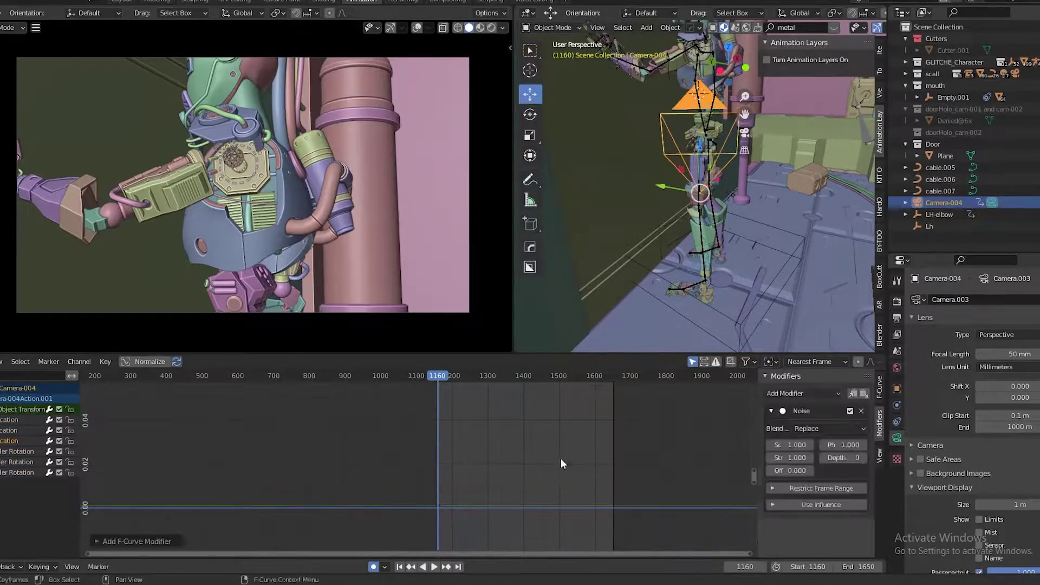
{"action": "key", "text": "space"}
{"action": "key", "text": "Home"}
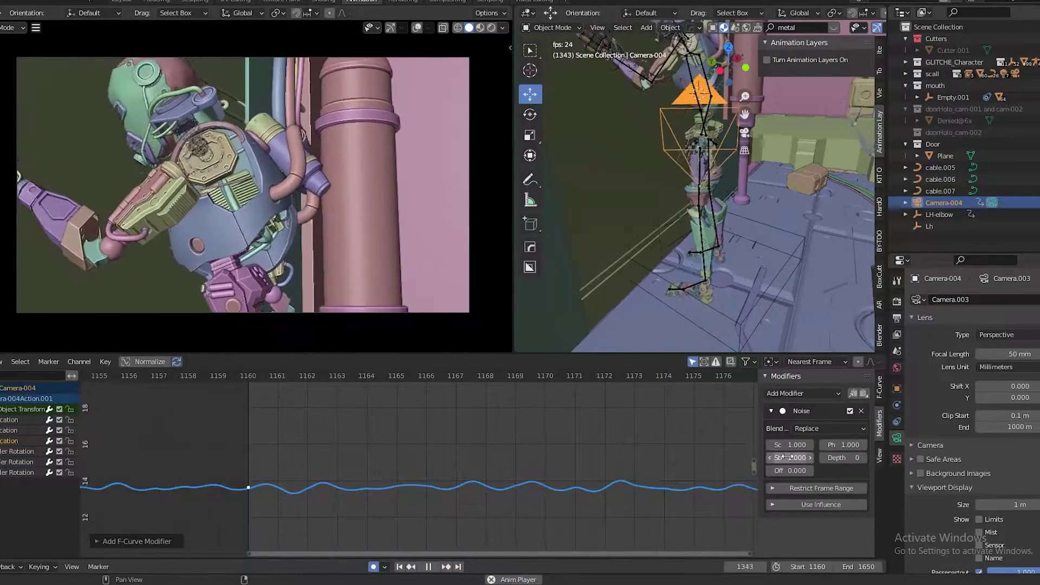
- Set the noise Scale to 20 and select the curves that should receive the noise
{"action": "left_click_drag", "start_coordinate": [761, 455], "coordinate": [673, 455]}
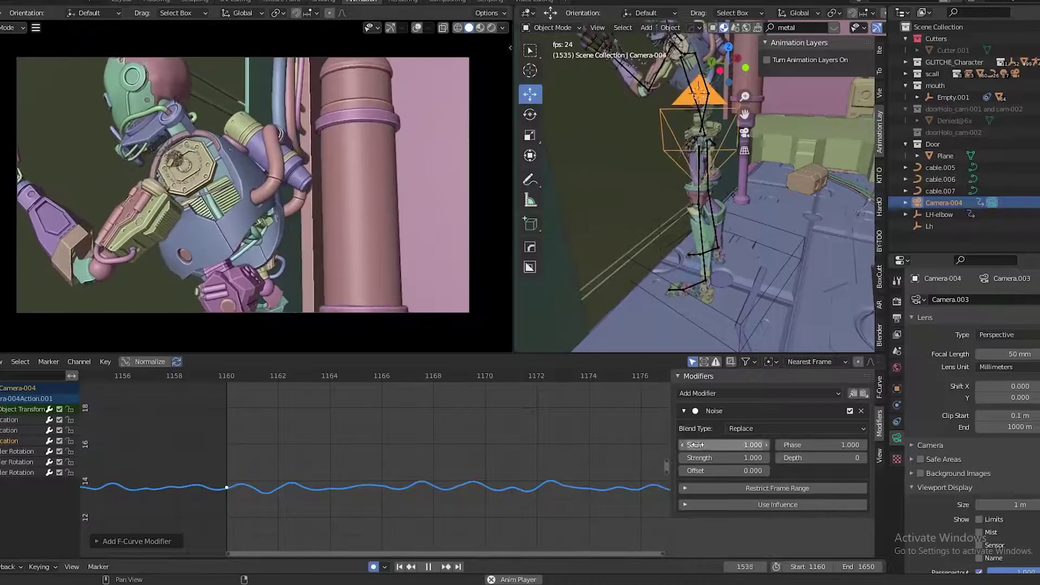
{"action": "left_click", "coordinate": [729, 445]}
{"action": "type", "text": "20"}
{"action": "key", "text": "Return"}
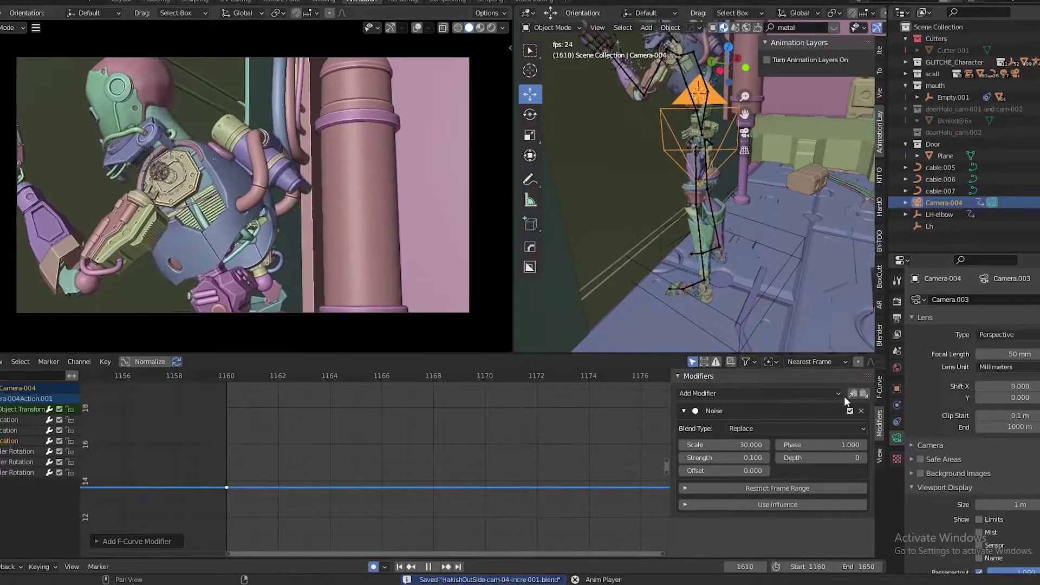
{"action": "key", "text": "Escape"}
{"action": "left_click", "coordinate": [349, 446]}
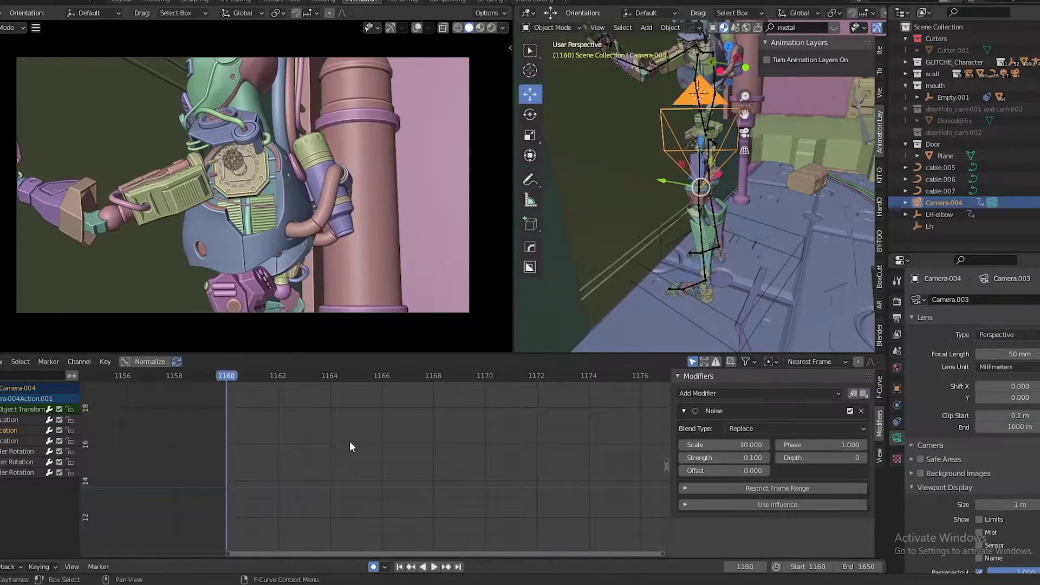
{"action": "key", "text": "space"}
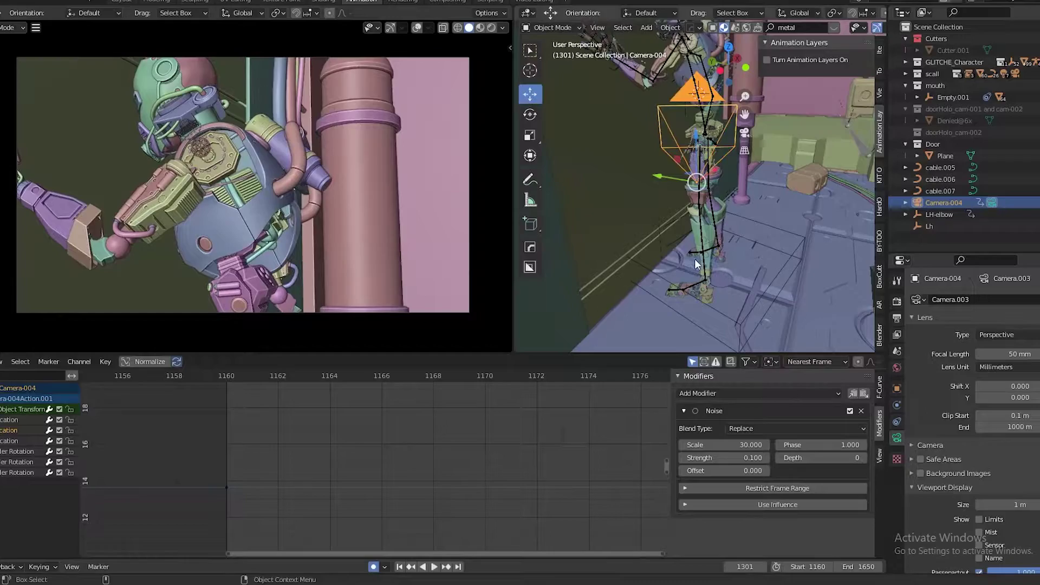
- Copy the Noise modifier to all channels, raise Scale to 35, and save
{"action": "key", "text": "ctrl+v"}
{"action": "key", "text": "space"}
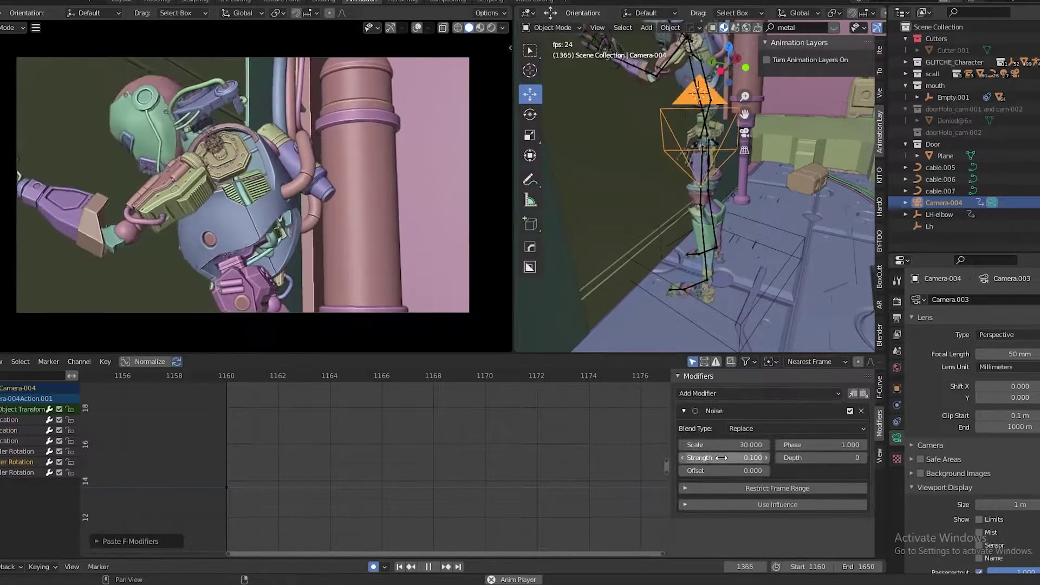
{"action": "mouse_move", "coordinate": [721, 445]}
{"action": "left_mouse_down"}
{"action": "mouse_move", "coordinate": [737, 444]}
{"action": "mouse_move", "coordinate": [728, 458]}
{"action": "mouse_move", "coordinate": [739, 460]}
{"action": "left_mouse_up"}
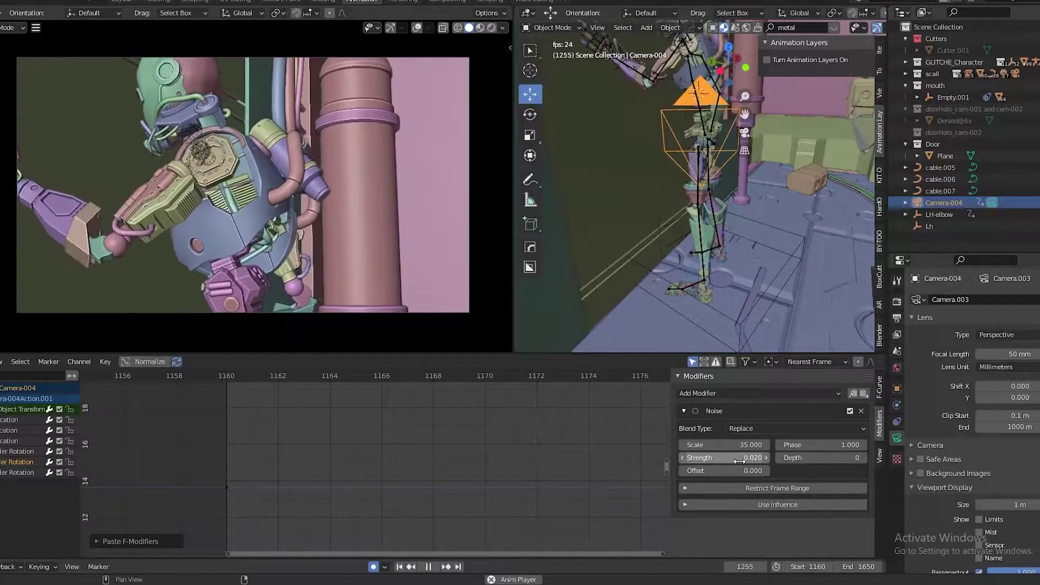
{"action": "key", "text": "space"}
{"action": "key", "text": "ctrl+s"}
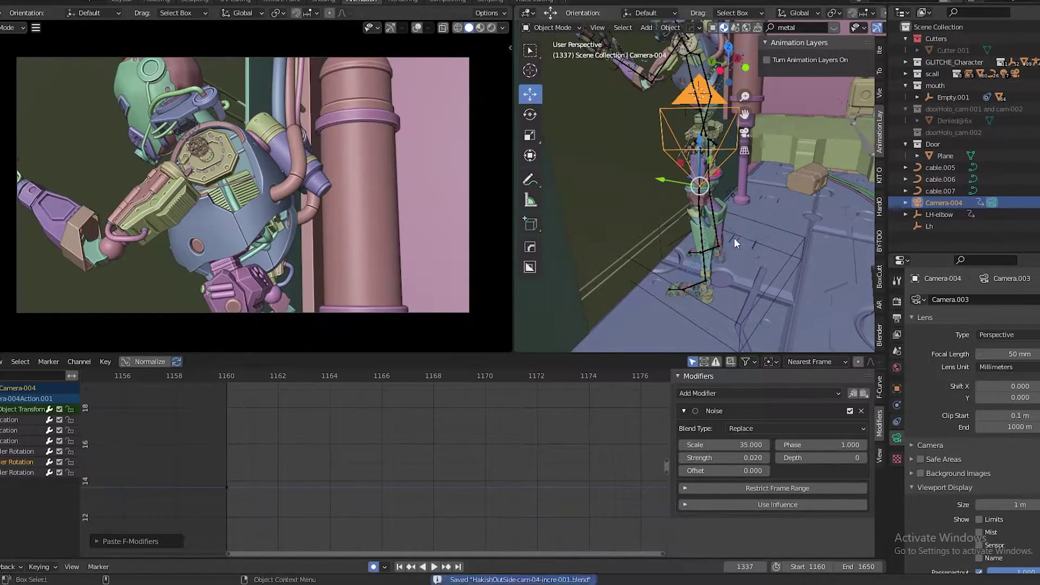
{"action": "middle_click_drag", "start_coordinate": [736, 243], "coordinate": [744, 255]}
- Re-paste the Noise modifier and set its Strength to 0.030
{"action": "left_click", "coordinate": [861, 410]}
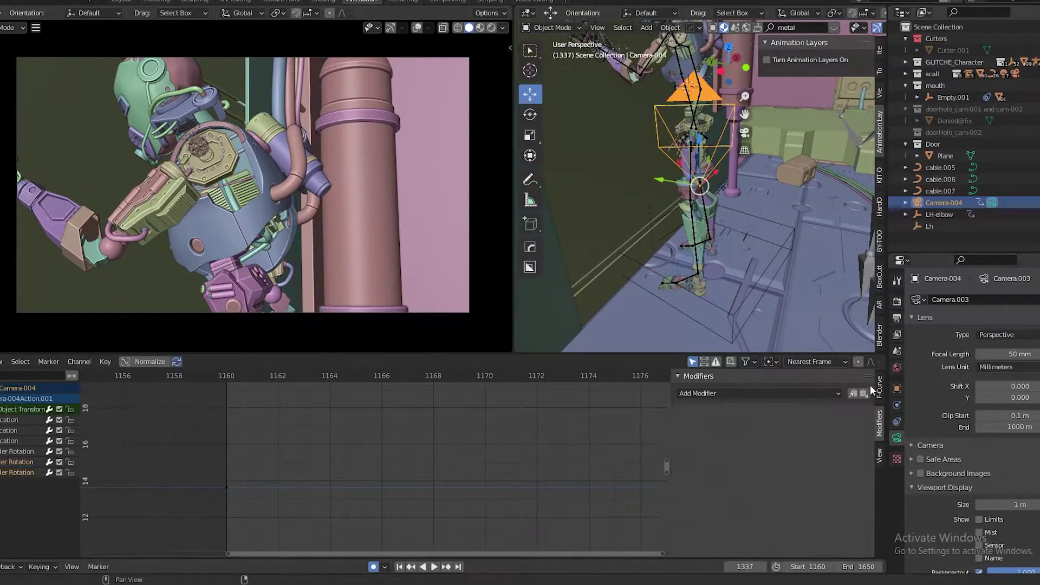
{"action": "key", "text": "space"}
{"action": "double_click", "coordinate": [730, 458]}
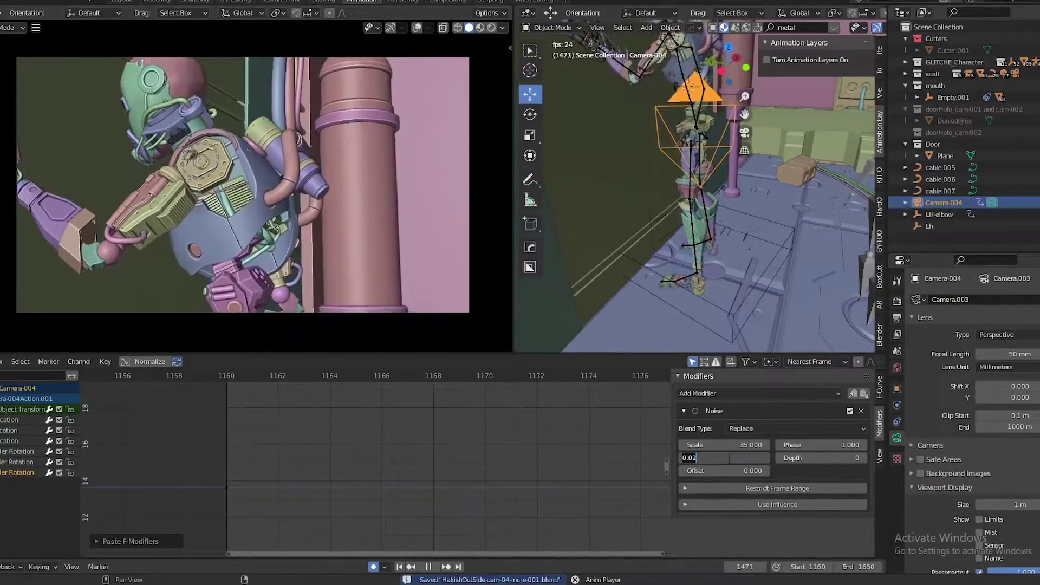
{"action": "key", "text": "BackSpace"}
{"action": "type", "text": "3"}
{"action": "key", "text": "Return"}
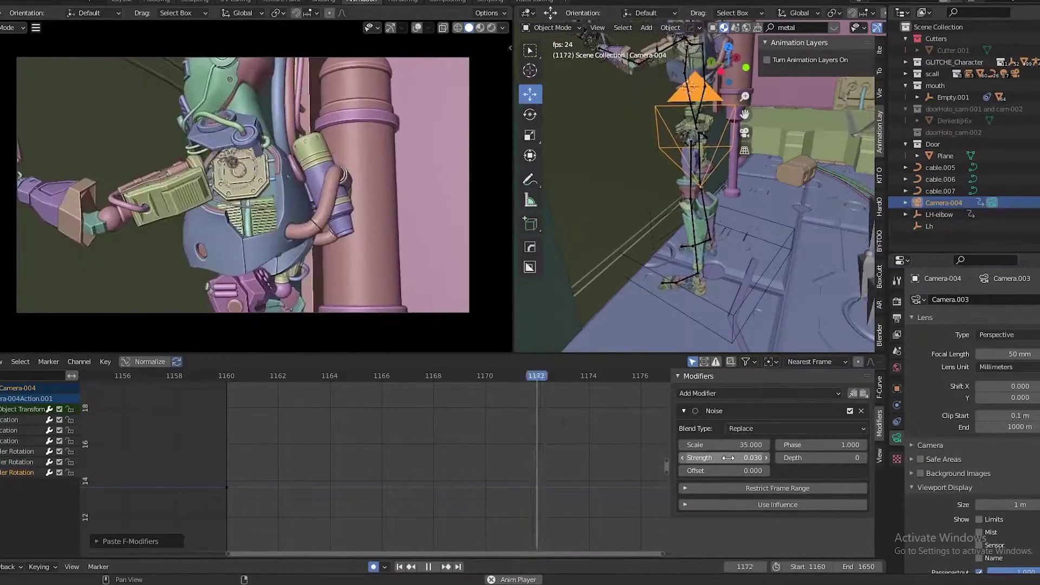
{"action": "scroll", "coordinate": [661, 135], "scroll_direction": "up", "scroll_amount": 3}
- Reposition the Lh hand target at the robot's wrist, save, and play back
{"action": "left_click", "coordinate": [620, 116]}
{"action": "key", "text": "space"}
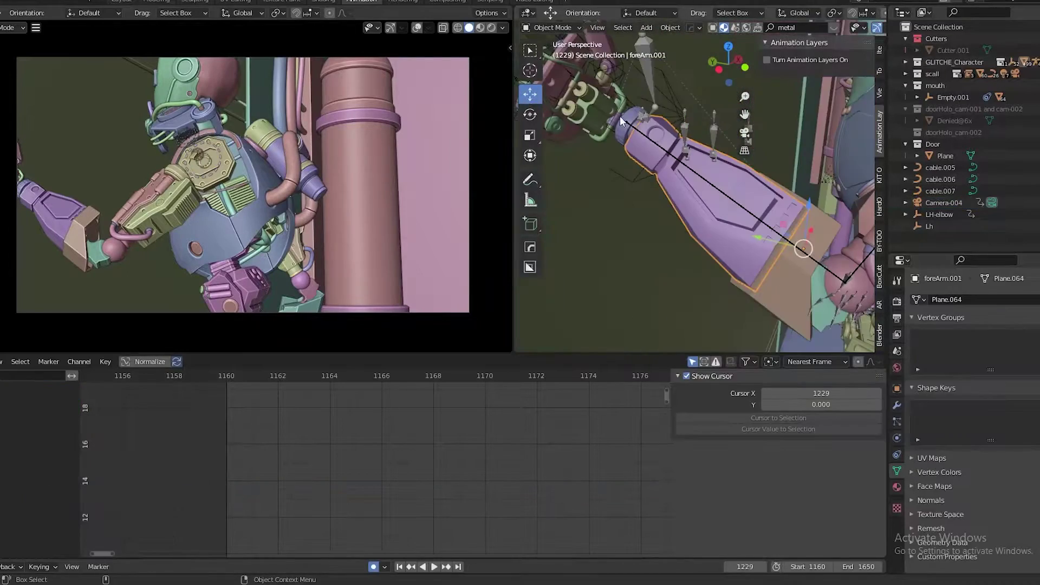
{"action": "middle_click_drag", "start_coordinate": [619, 116], "coordinate": [699, 147]}
{"action": "left_click_drag", "start_coordinate": [720, 112], "coordinate": [704, 116]}
{"action": "key", "text": "ctrl+s"}
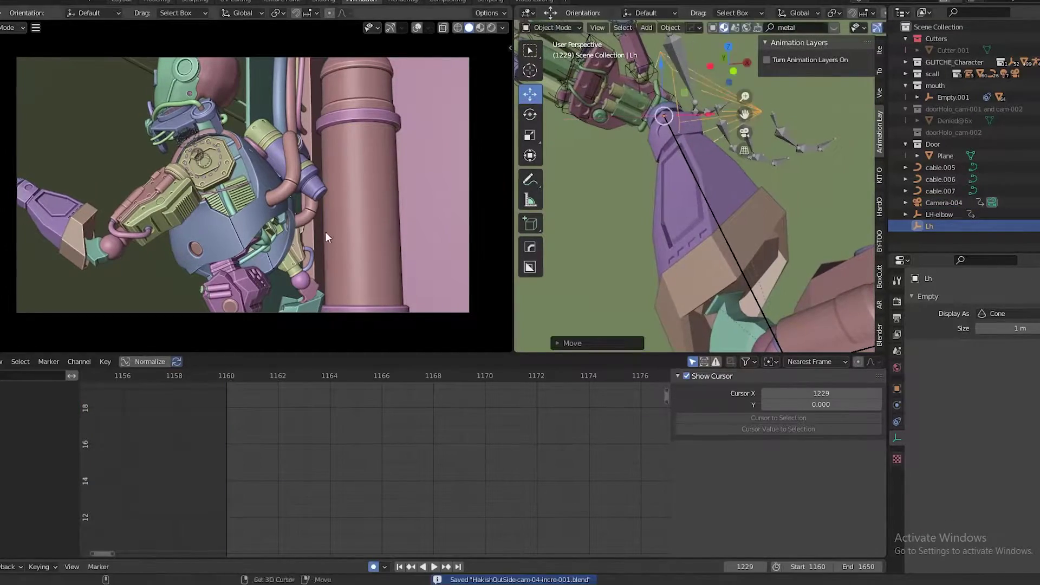
{"action": "key", "text": "space"}
- Replay from frame 1160 with larger 3D views, show the Lh transform values, and save
{"action": "key", "text": "Home"}
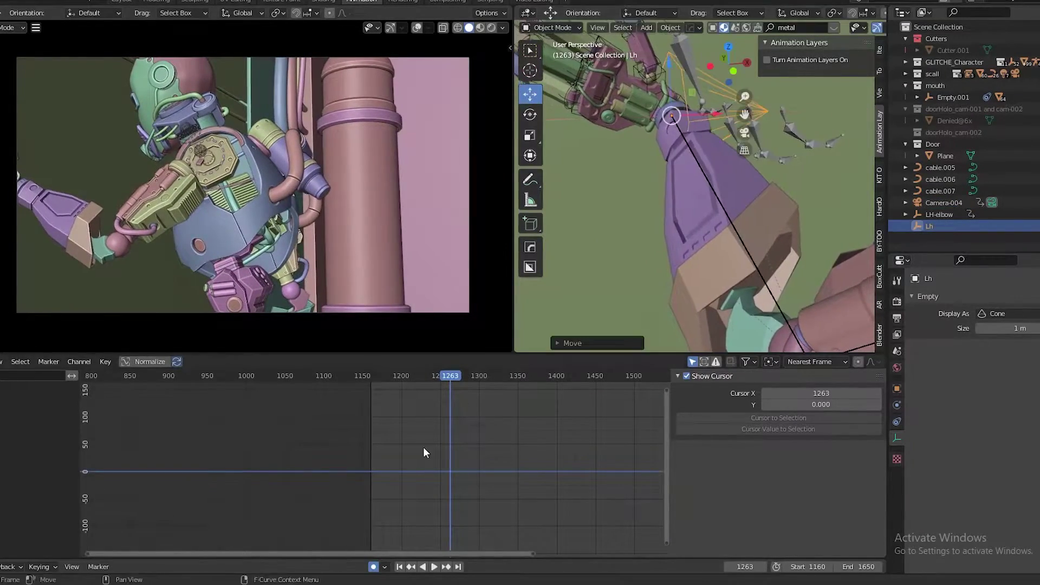
{"action": "scroll", "coordinate": [435, 453], "scroll_direction": "down", "scroll_amount": 2}
{"action": "key", "text": "shift+Left"}
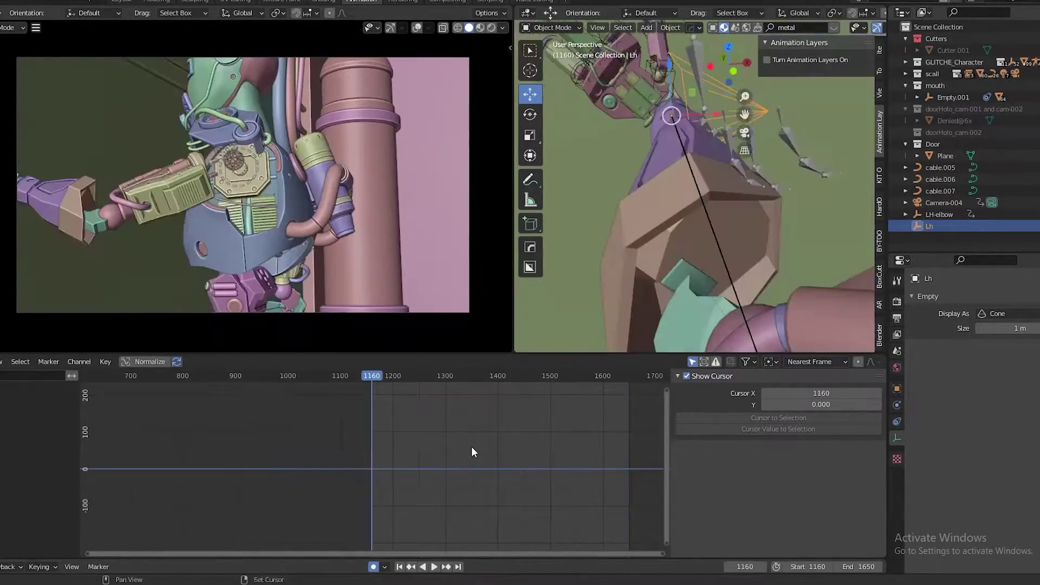
{"action": "key", "text": "space"}
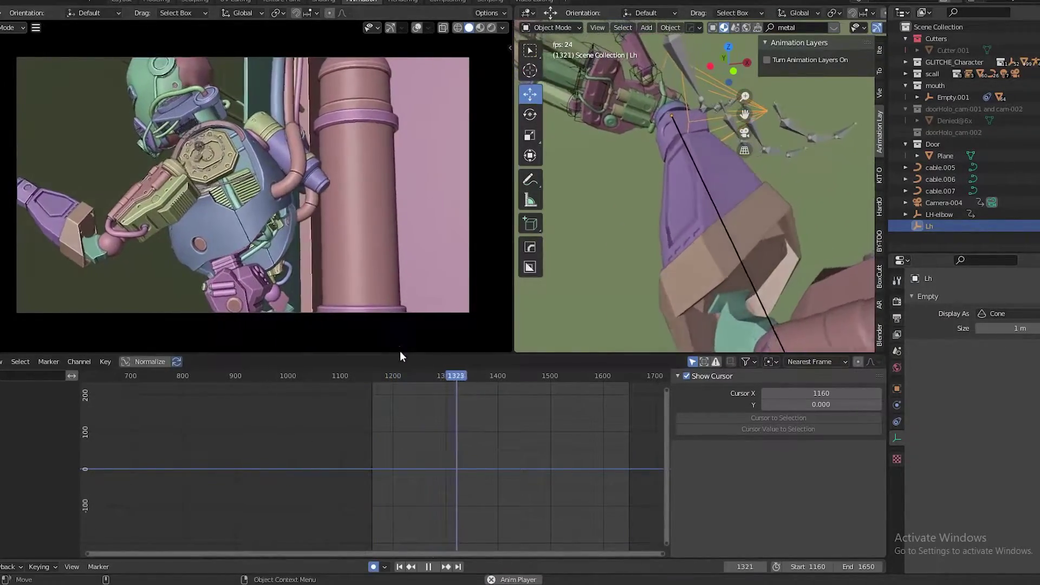
{"action": "left_click_drag", "start_coordinate": [400, 355], "coordinate": [390, 454]}
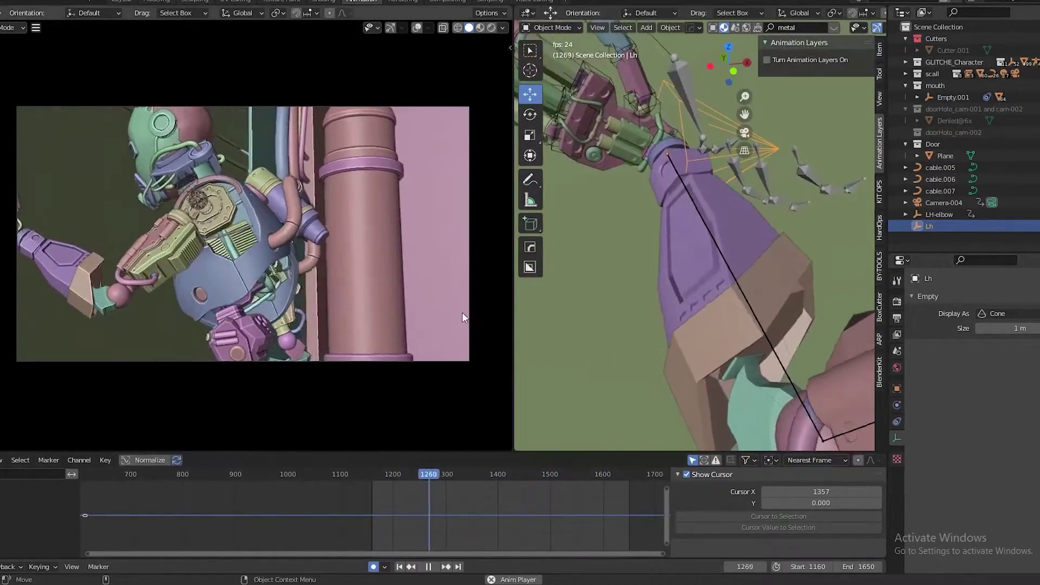
{"action": "left_click", "coordinate": [121, 1]}
{"action": "key", "text": "ctrl+s"}
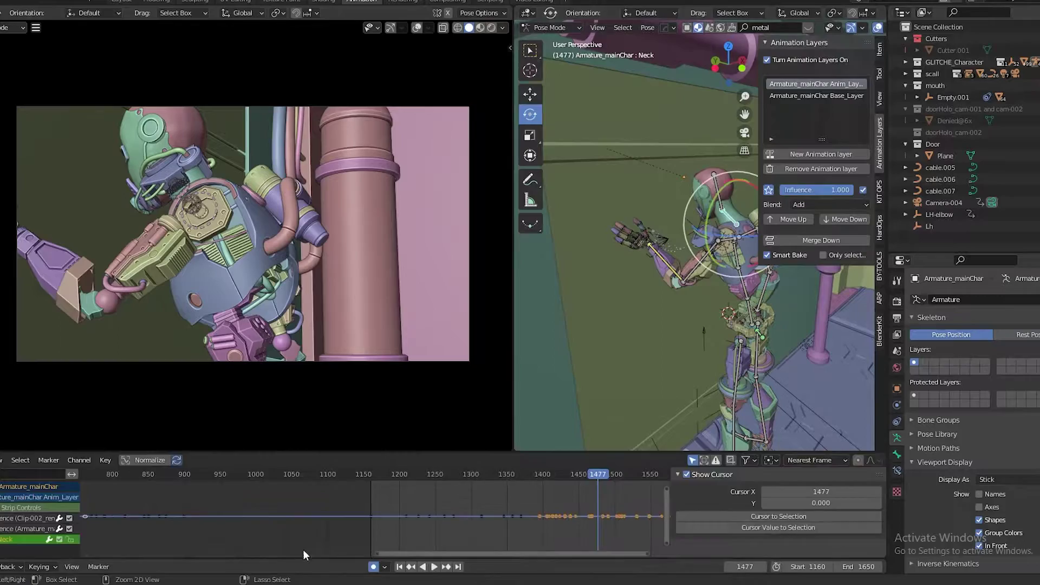
- Switch back to the timeline and key the head rotation at frame 1420
{"action": "left_click", "coordinate": [2, 459]}
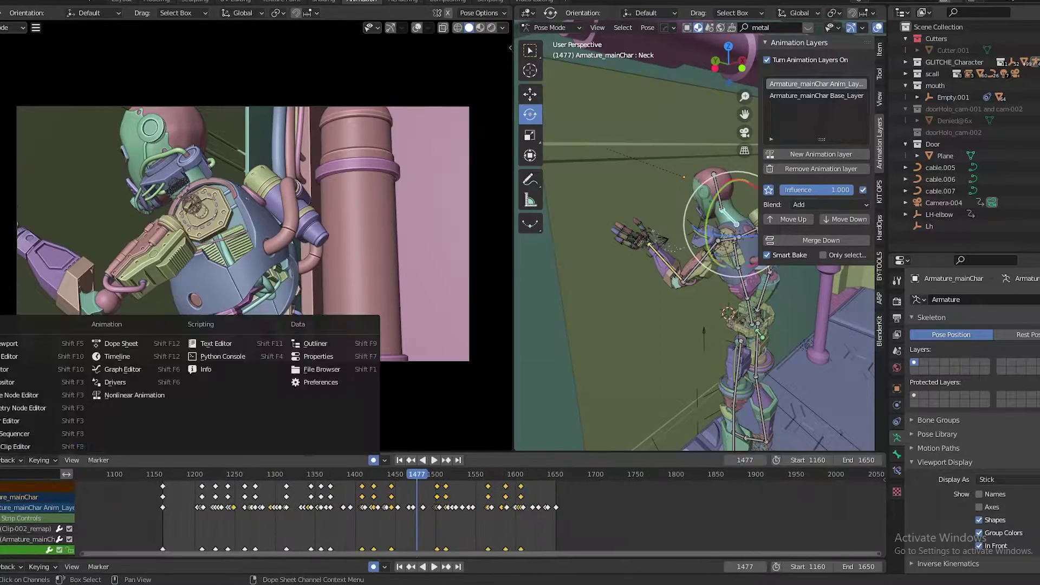
{"action": "left_click", "coordinate": [135, 358]}
{"action": "left_click", "coordinate": [282, 475]}
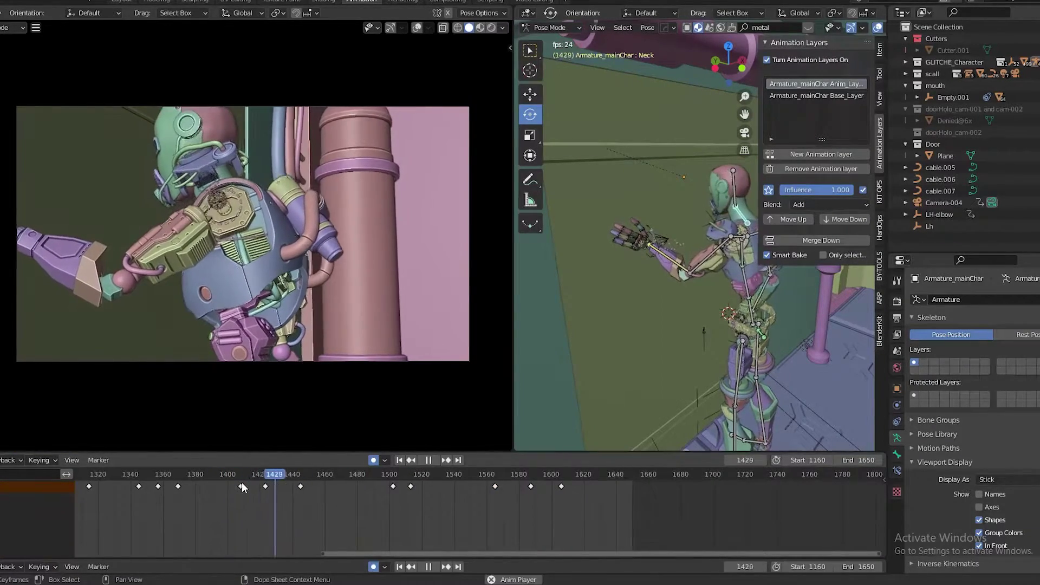
{"action": "key", "text": "space"}
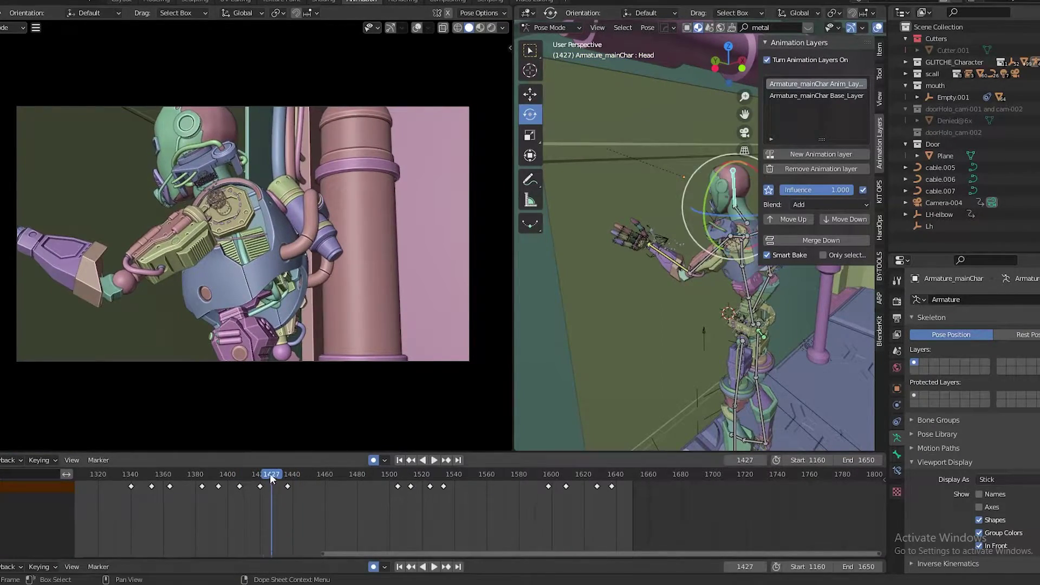
{"action": "left_click_drag", "start_coordinate": [271, 477], "coordinate": [260, 482]}
{"action": "left_click", "coordinate": [735, 279]}
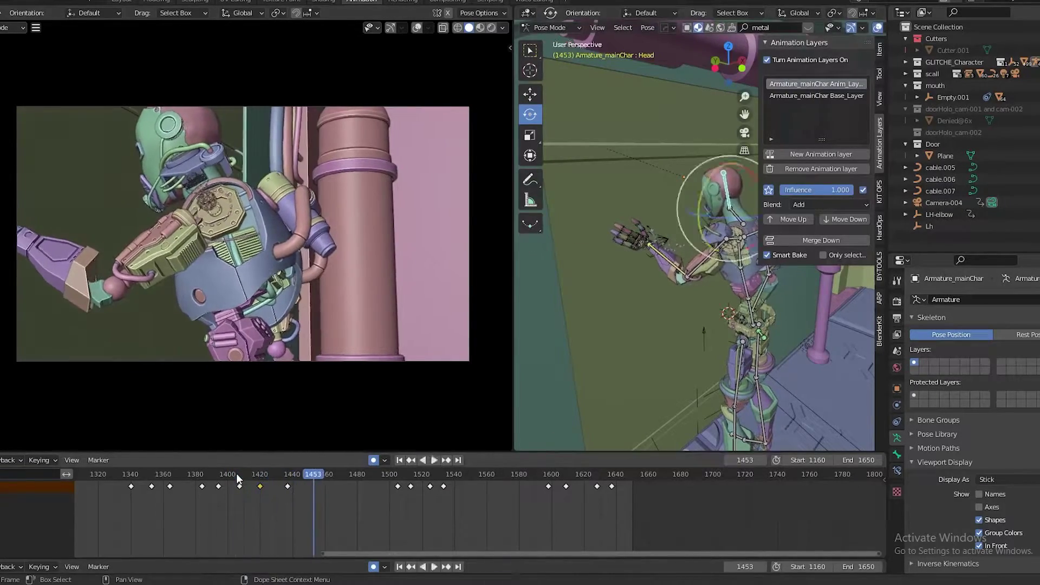
{"action": "key", "text": "space"}
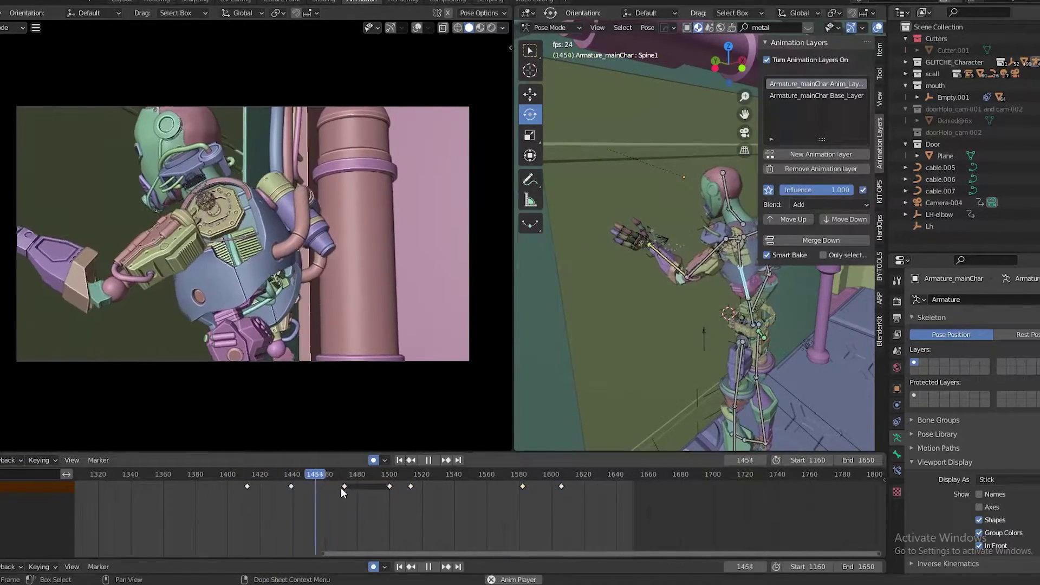
- Key the Spine2 bone's rotation at frame 1480, review playback, and save
{"action": "left_click", "coordinate": [316, 485]}
{"action": "left_click_drag", "start_coordinate": [317, 480], "coordinate": [346, 484]}
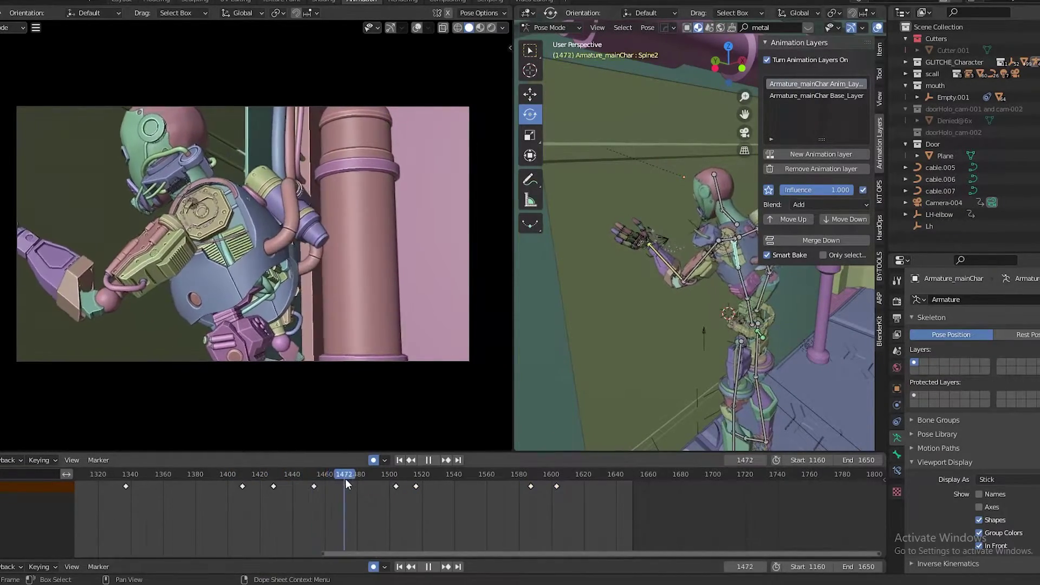
{"action": "left_click", "coordinate": [783, 334]}
{"action": "key", "text": "space"}
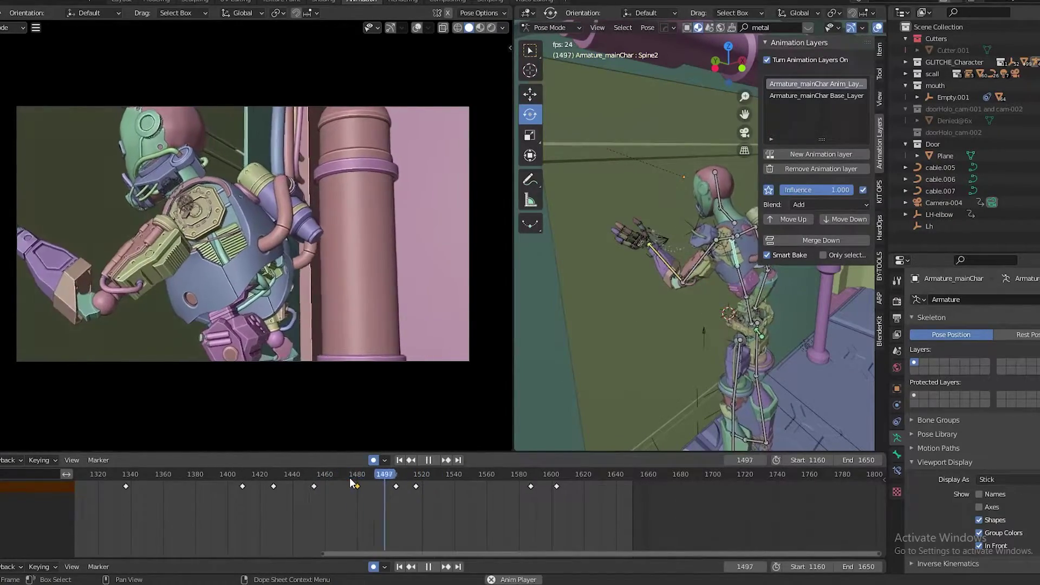
{"action": "left_click", "coordinate": [330, 490]}
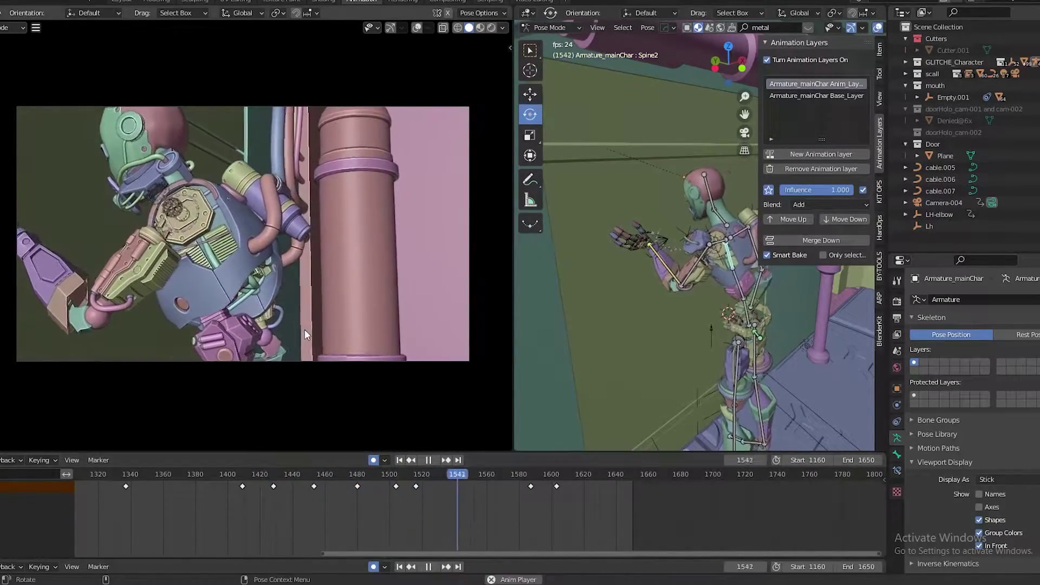
{"action": "key", "text": "space"}
{"action": "key", "text": "ctrl+s"}
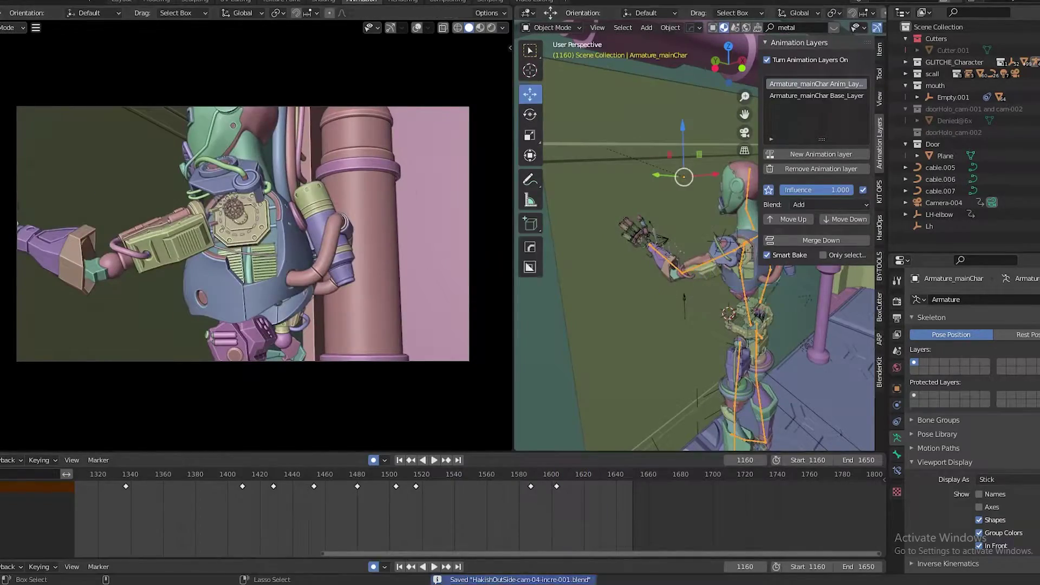
- Restart playback from start frame 1200 and save the file
{"action": "key", "text": "space"}
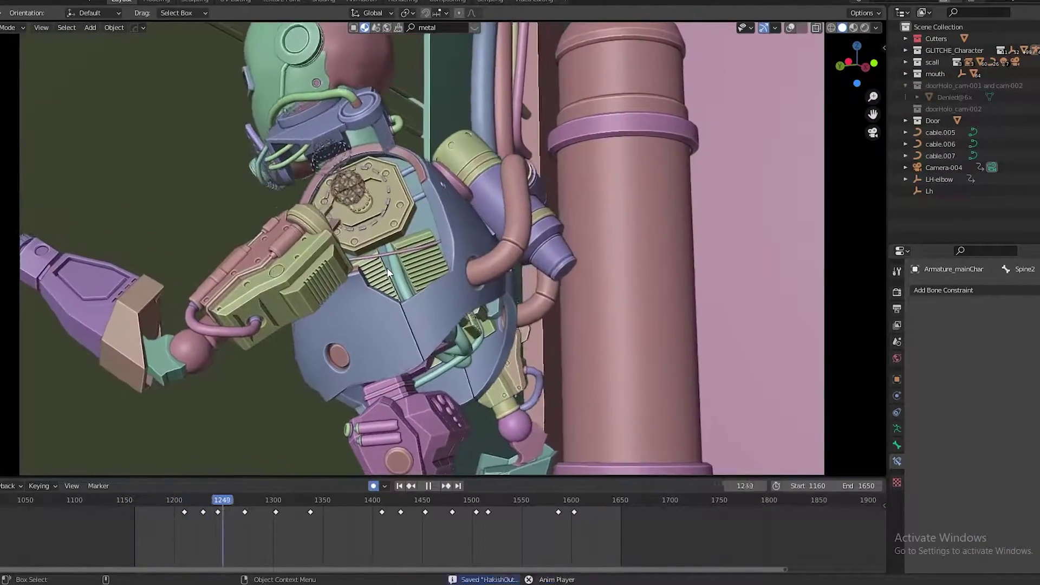
{"action": "key", "text": "shift+Left"}
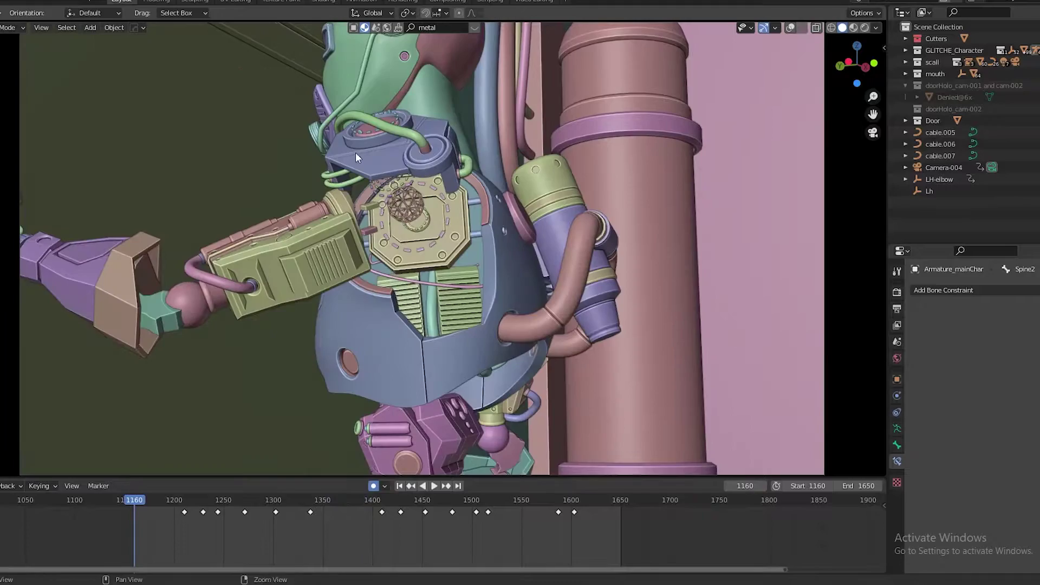
{"action": "key", "text": "space"}
{"action": "key", "text": "ctrl+s"}
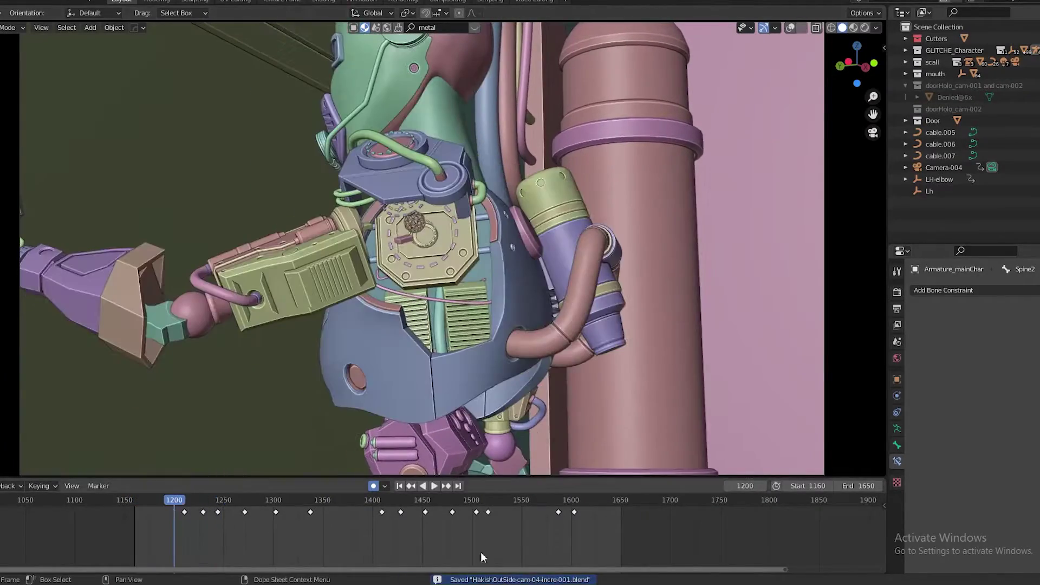
{"action": "key", "text": "space"}
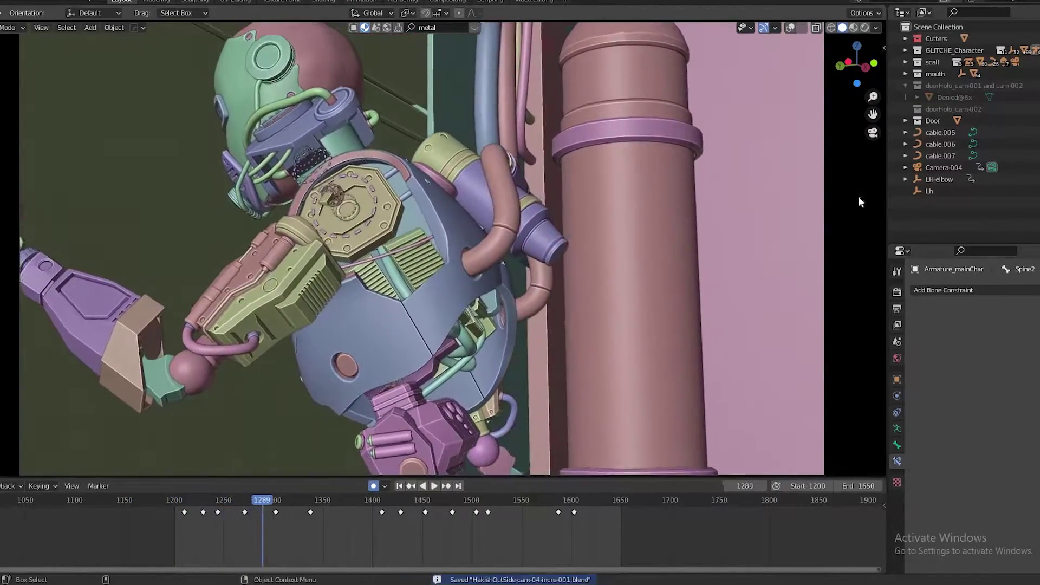
- Select Camera-004, play the shake from frame 1200, and switch to the Animation workspace
{"action": "left_click", "coordinate": [943, 167]}
{"action": "key", "text": "Escape"}
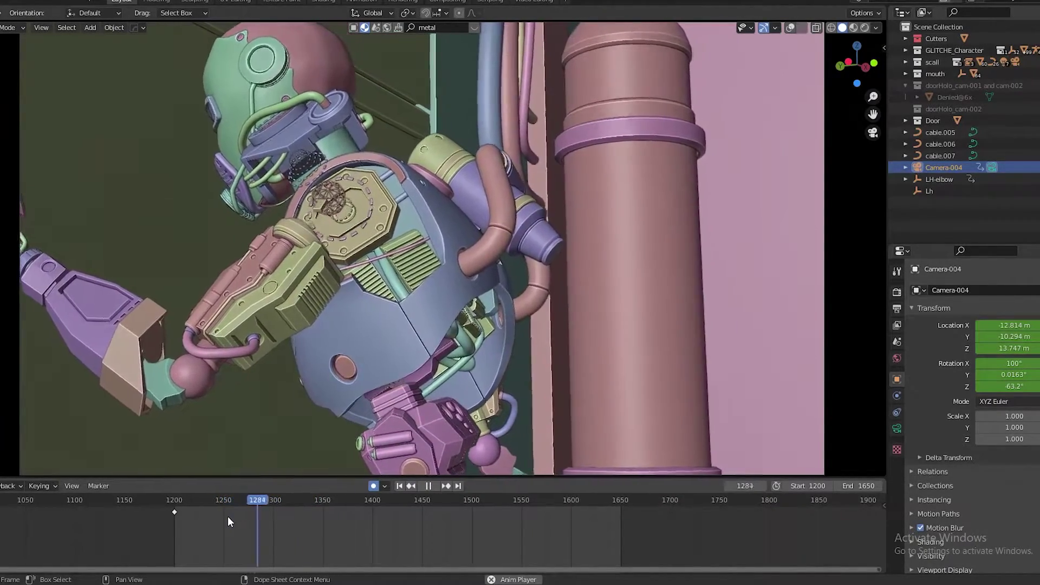
{"action": "key", "text": "shift+Left"}
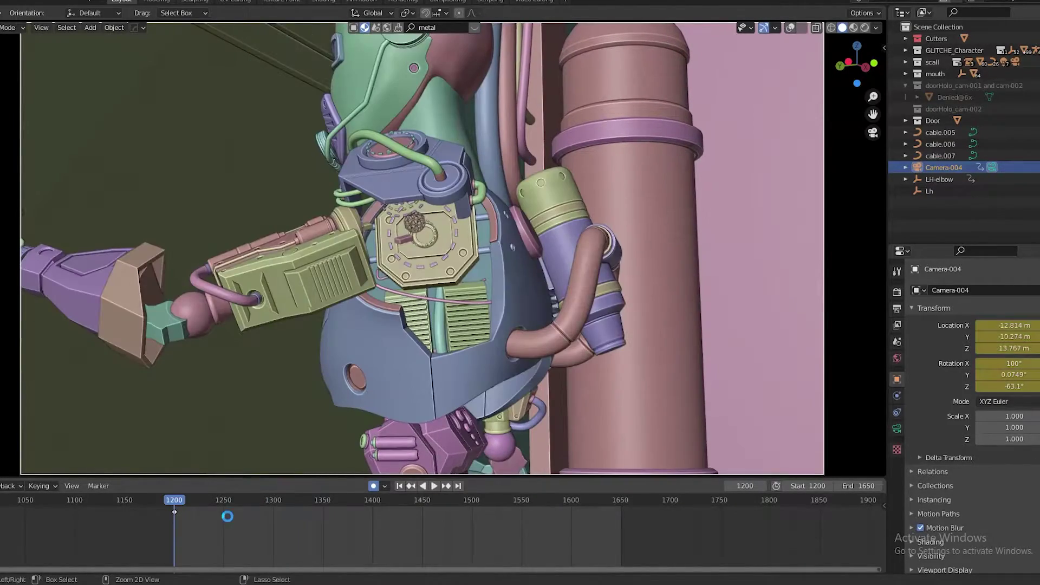
{"action": "key", "text": "space"}
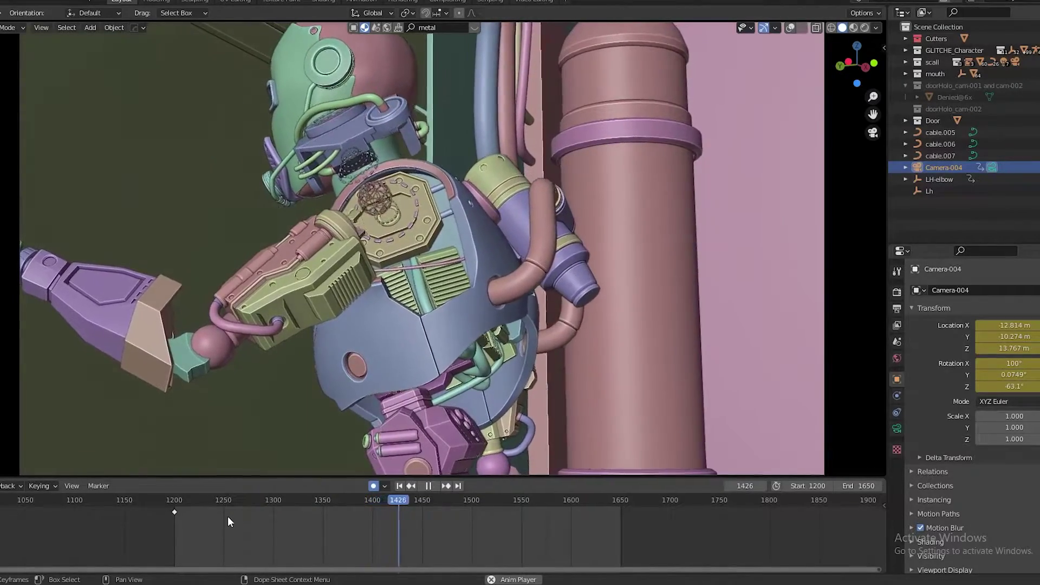
{"action": "key", "text": "space"}
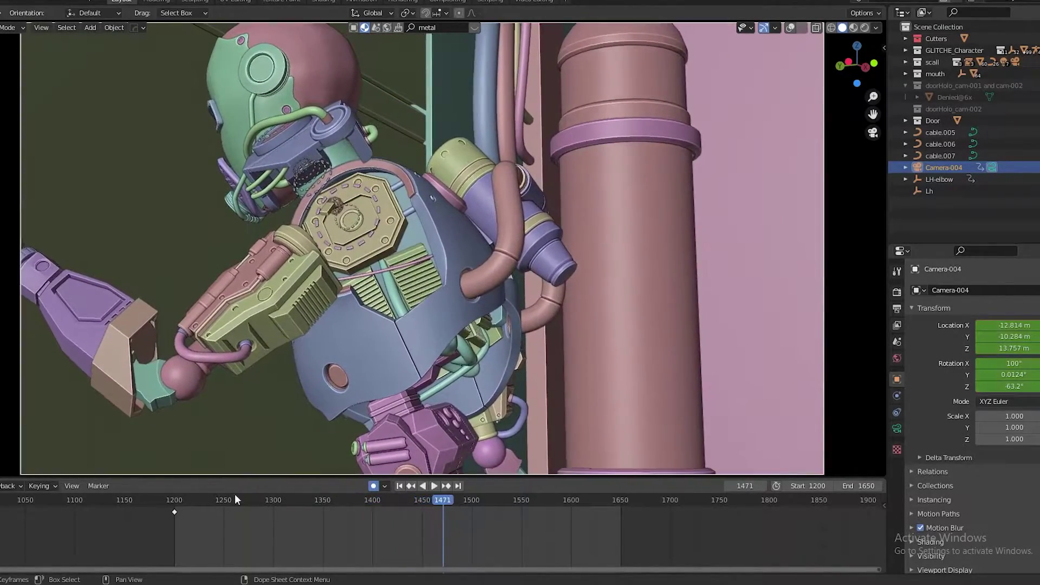
{"action": "left_click", "coordinate": [372, 3]}
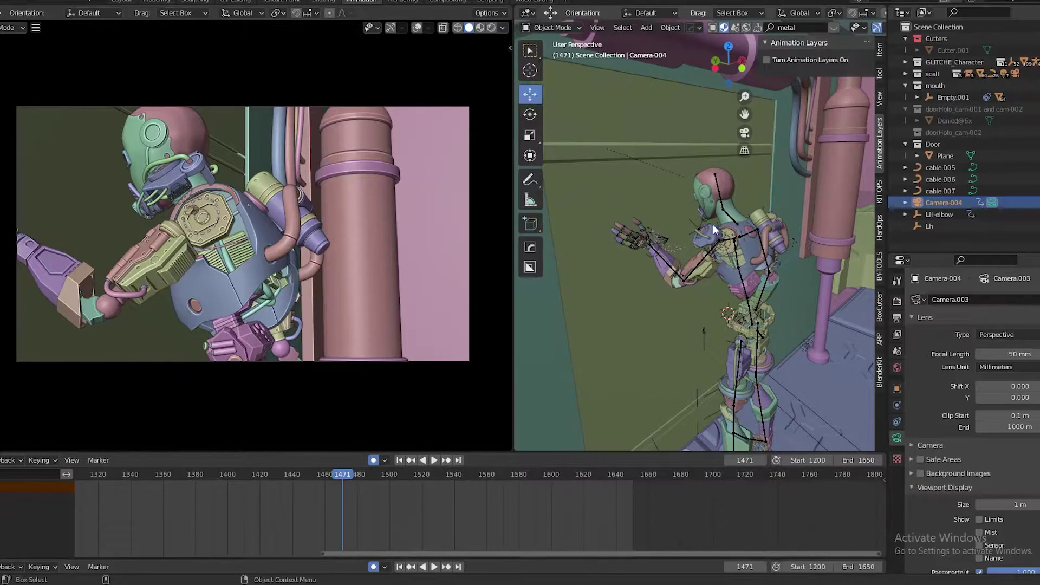
- Put the character rig in Pose Mode and preview the animation around frames 1400–1406
{"action": "left_click", "coordinate": [733, 215]}
{"action": "key", "text": "ctrl+Tab"}
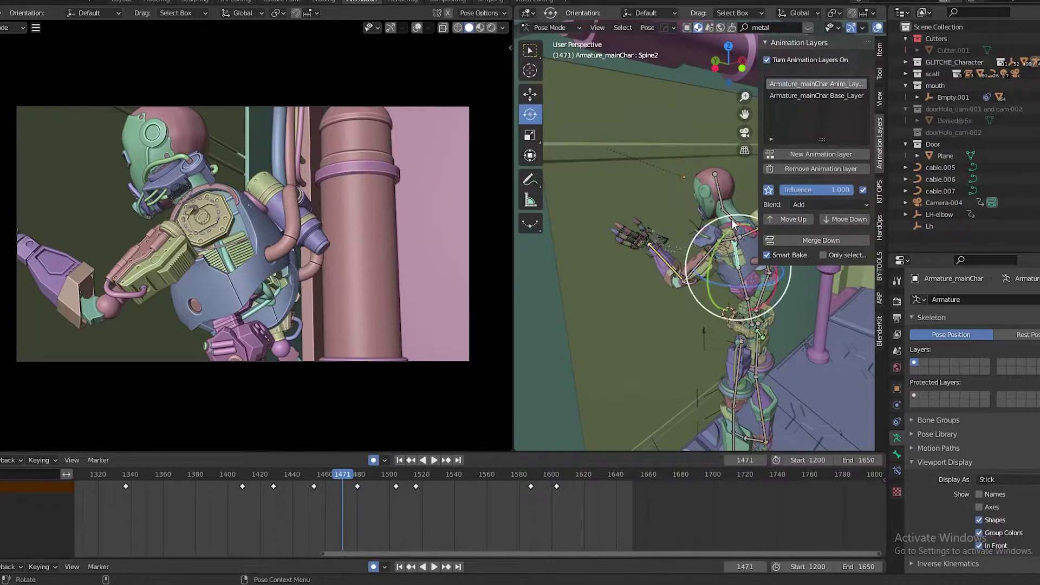
{"action": "scroll", "coordinate": [308, 516], "scroll_direction": "up", "scroll_amount": 2}
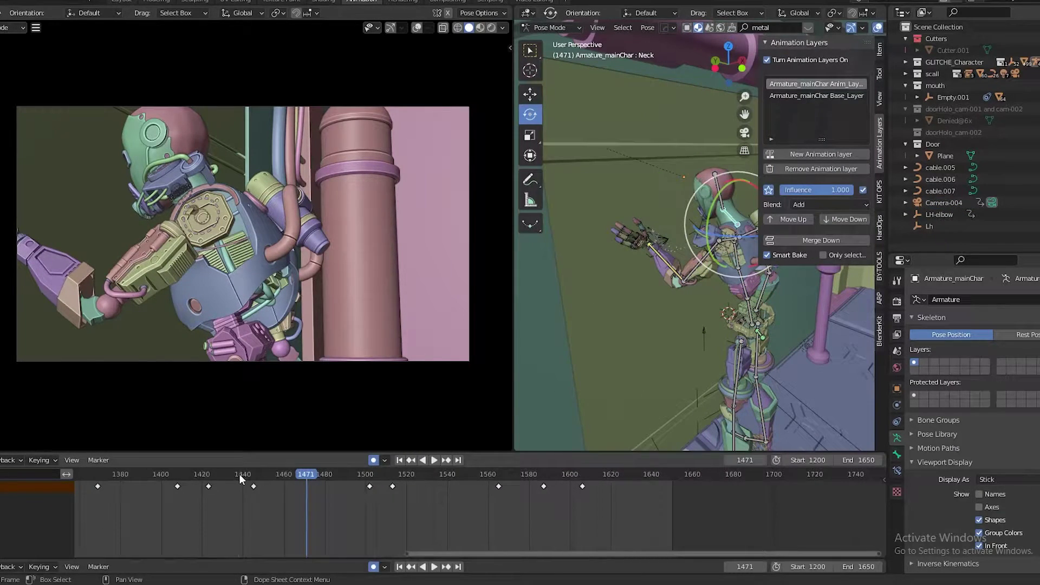
{"action": "left_click_drag", "start_coordinate": [240, 474], "coordinate": [177, 489]}
{"action": "key", "text": "space"}
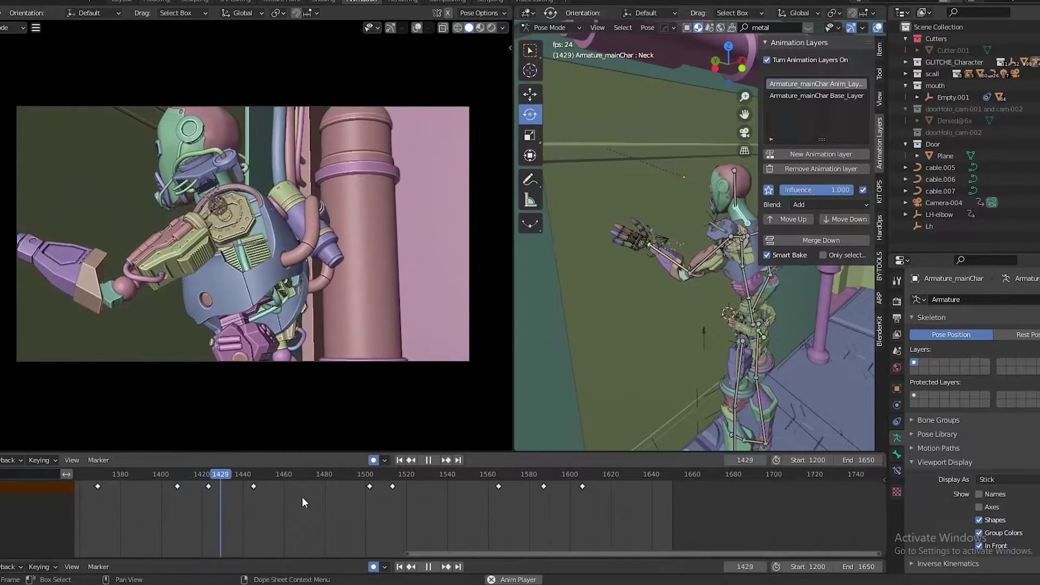
{"action": "left_click", "coordinate": [166, 473]}
{"action": "key", "text": "space"}
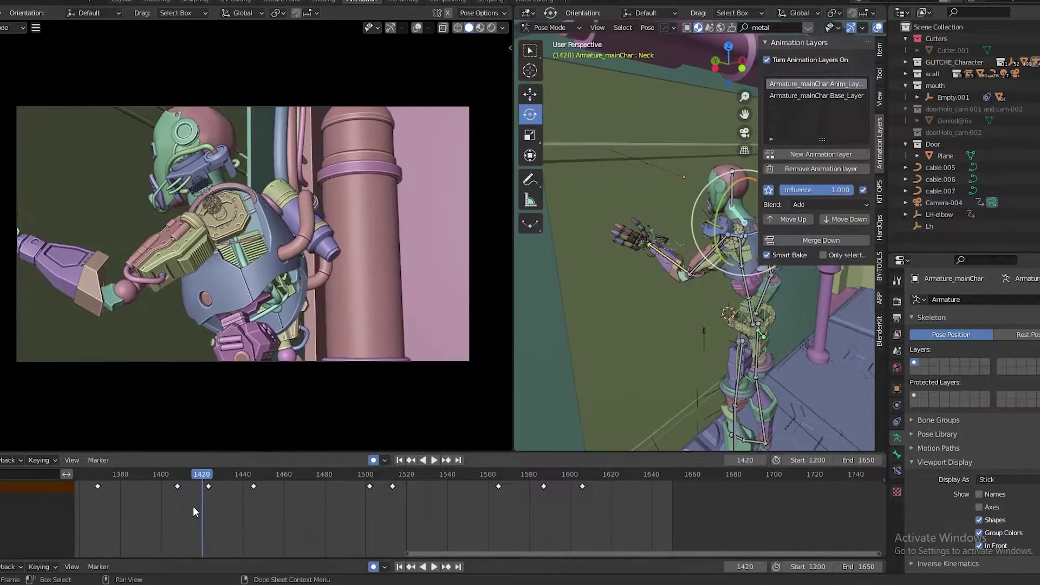
- Nudge the head key near frame 1408 slightly earlier and replay from 1400 to check timing
{"action": "middle_click_drag", "start_coordinate": [193, 508], "coordinate": [398, 515]}
{"action": "left_click_drag", "start_coordinate": [384, 486], "coordinate": [378, 486]}
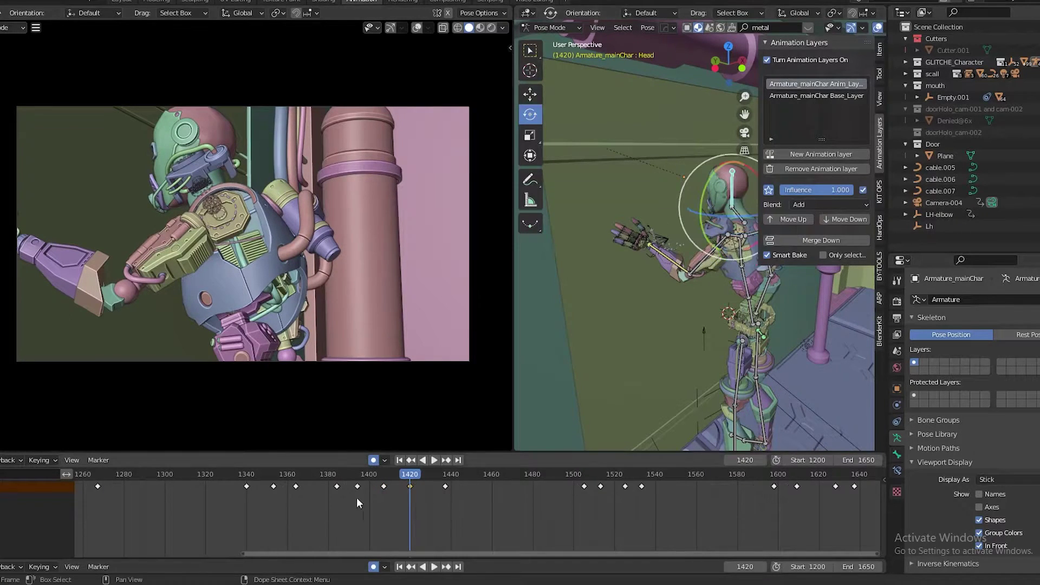
{"action": "key", "text": "space"}
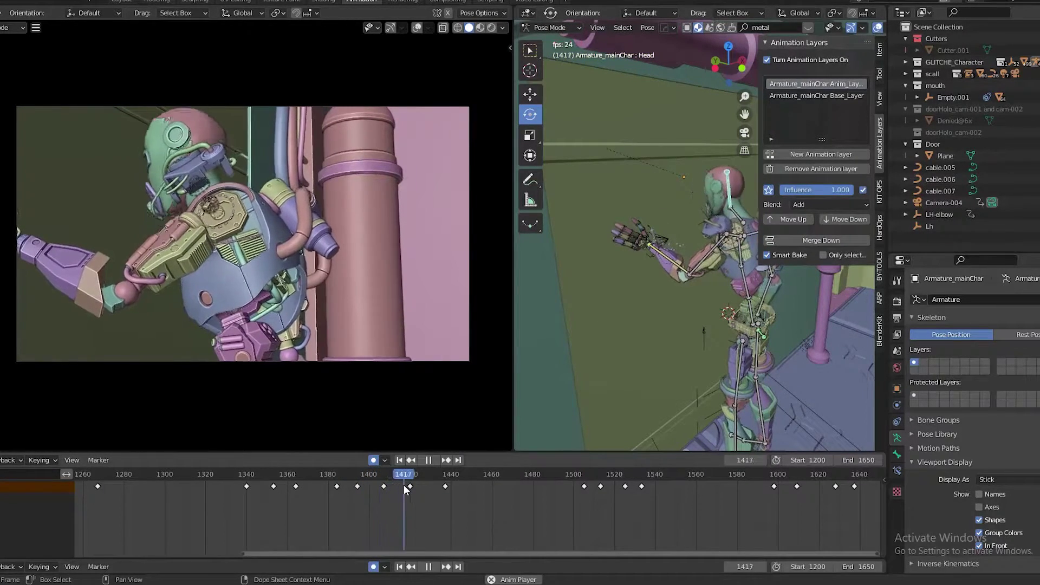
{"action": "key", "text": "space"}
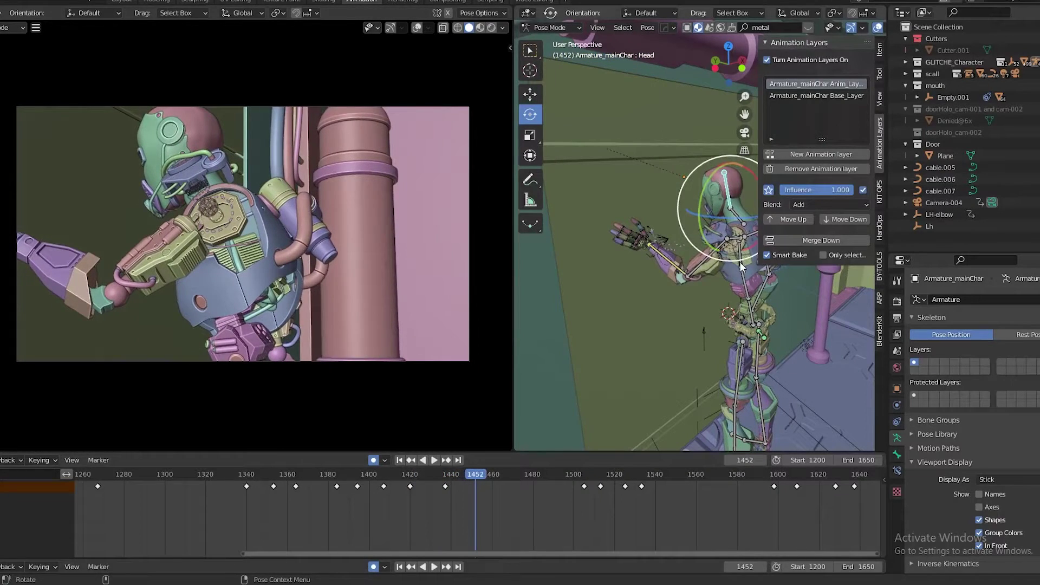
{"action": "left_click", "coordinate": [365, 476]}
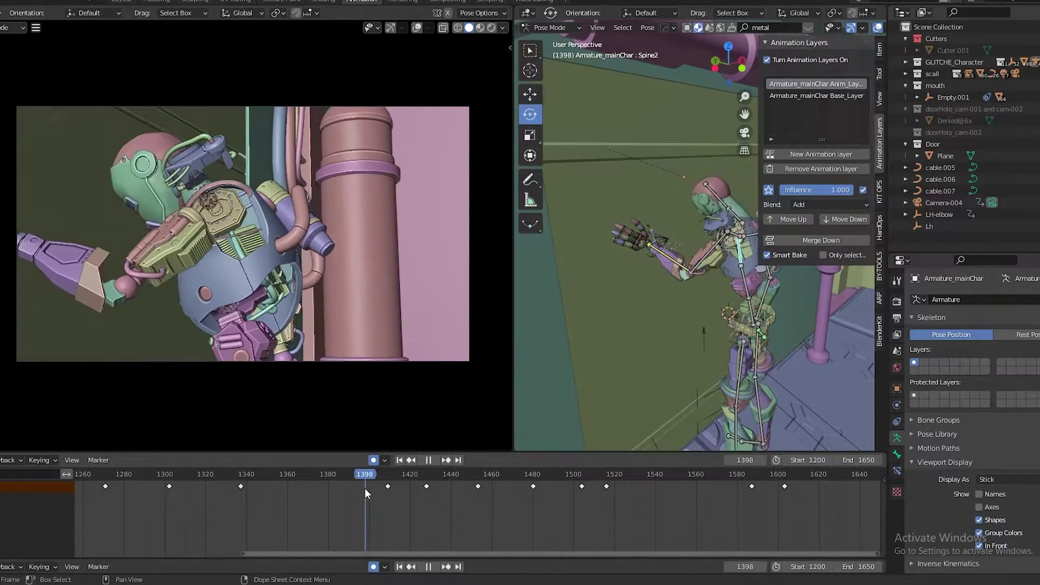
{"action": "key", "text": "space"}
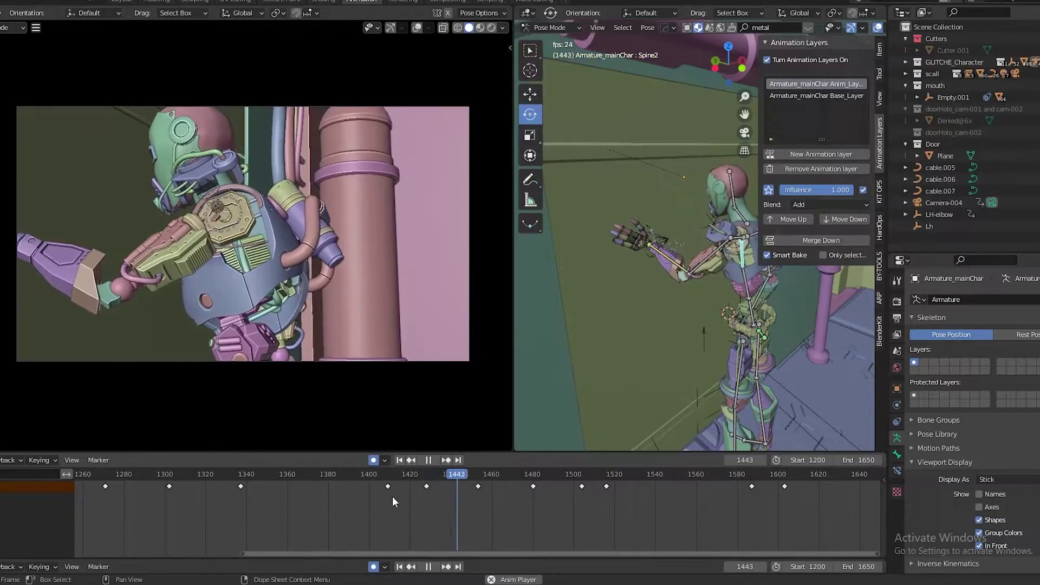
{"action": "left_click", "coordinate": [328, 483]}
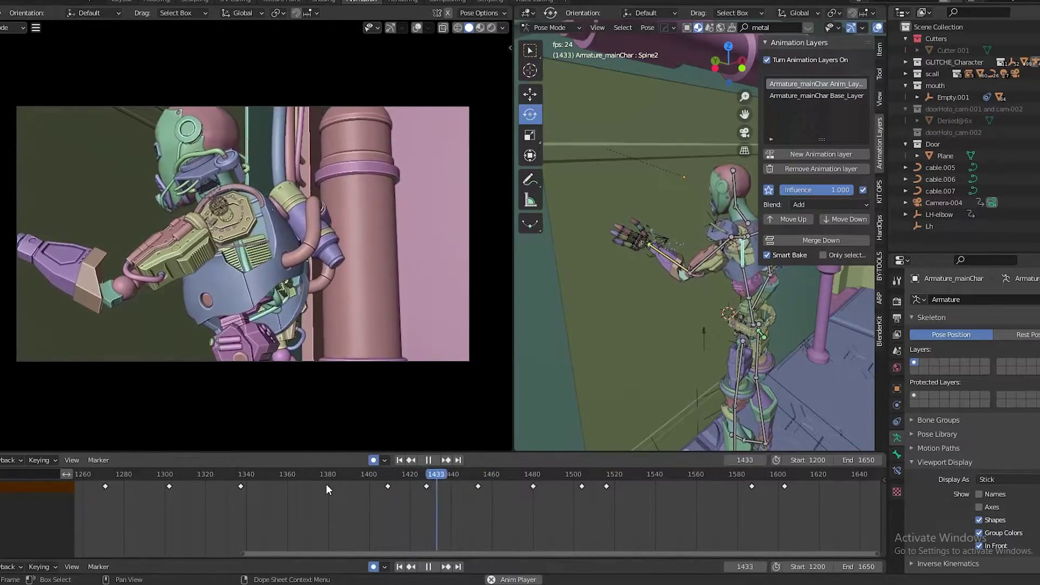
{"action": "key", "text": "space"}
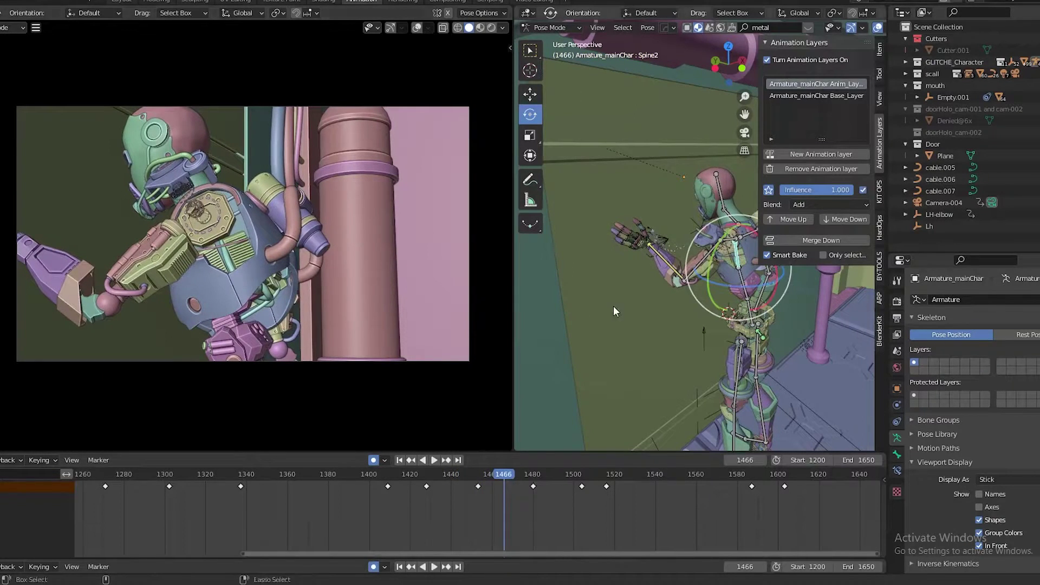
- Leave Pose Mode and return to the Layout workspace at start frame 1200
{"action": "left_click", "coordinate": [694, 307]}
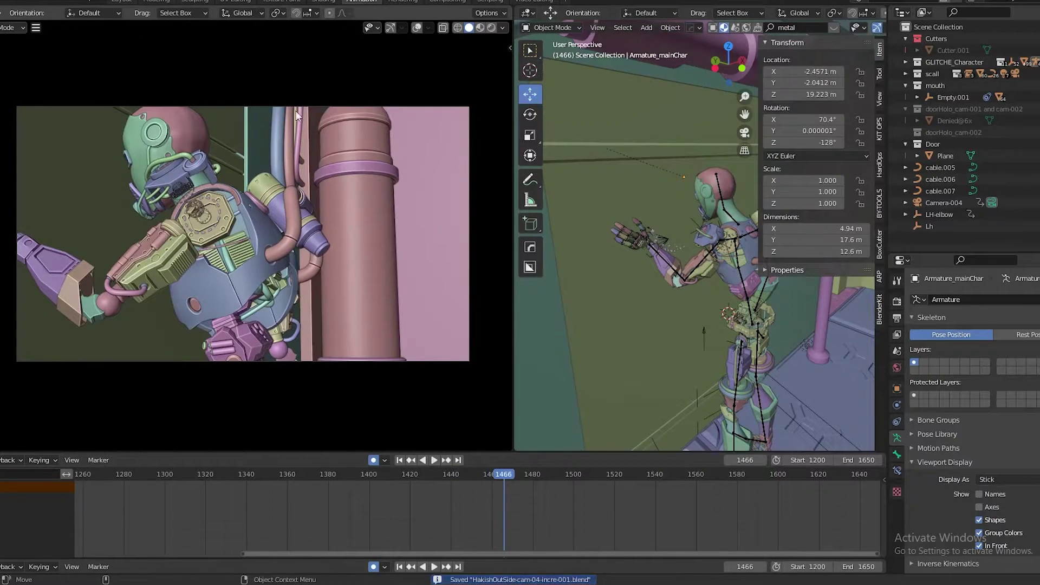
{"action": "left_click", "coordinate": [122, 2]}
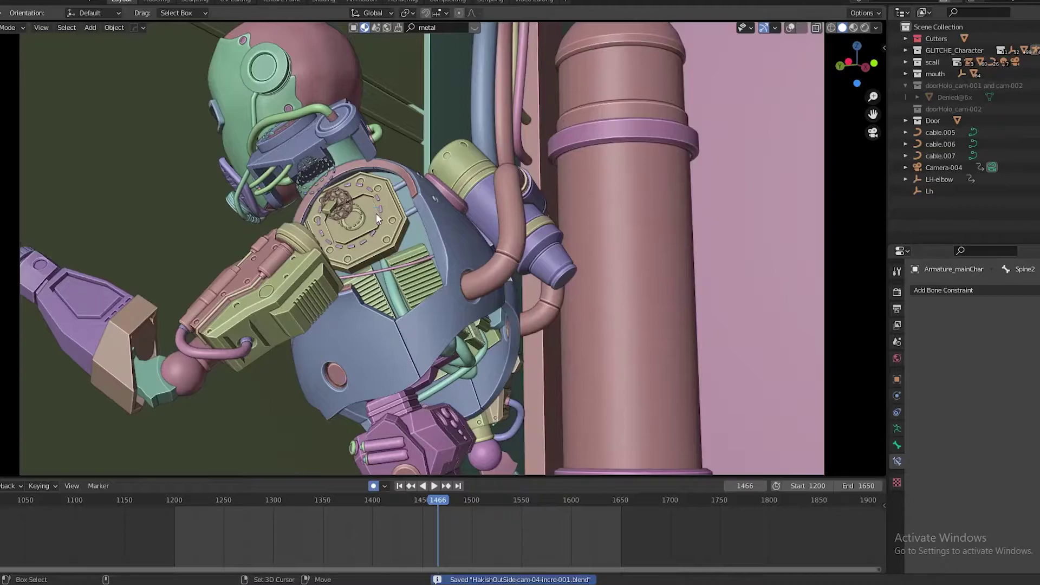
{"action": "key", "text": "shift+Left"}
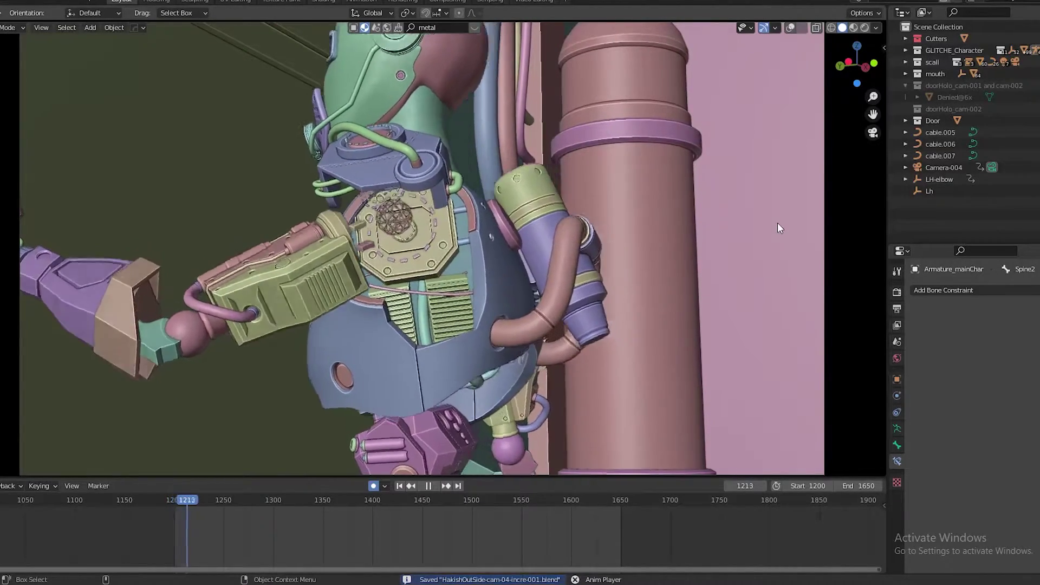